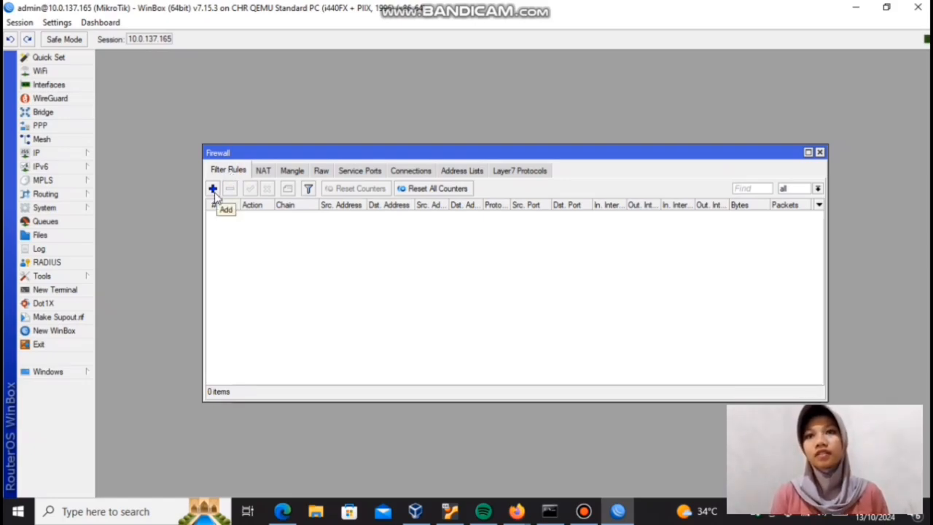
Step: Add a new firewall filter rule and set its chain to input
click(213, 189)
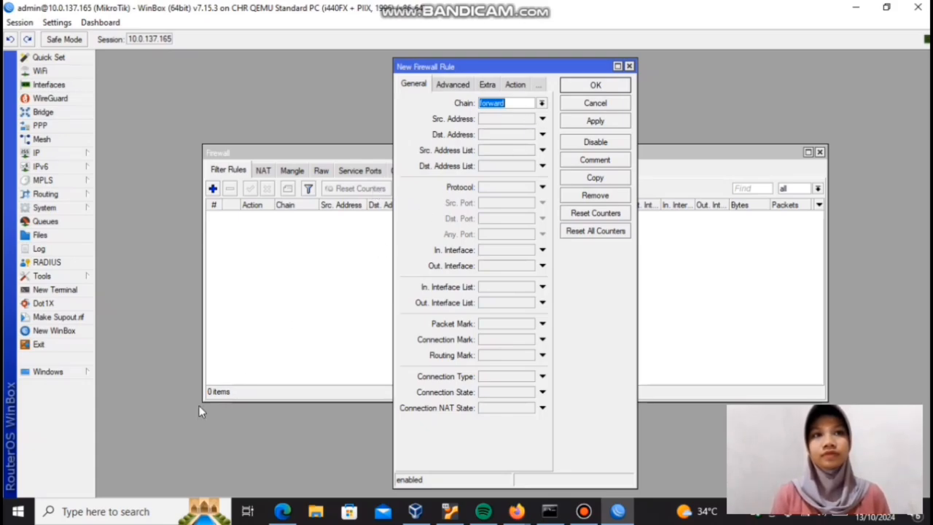
click(134, 506)
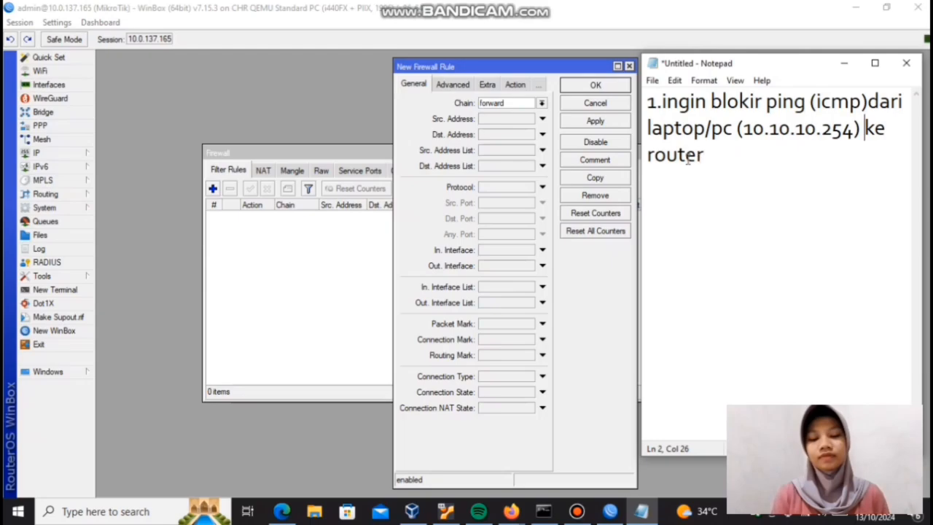
click(542, 104)
click(539, 123)
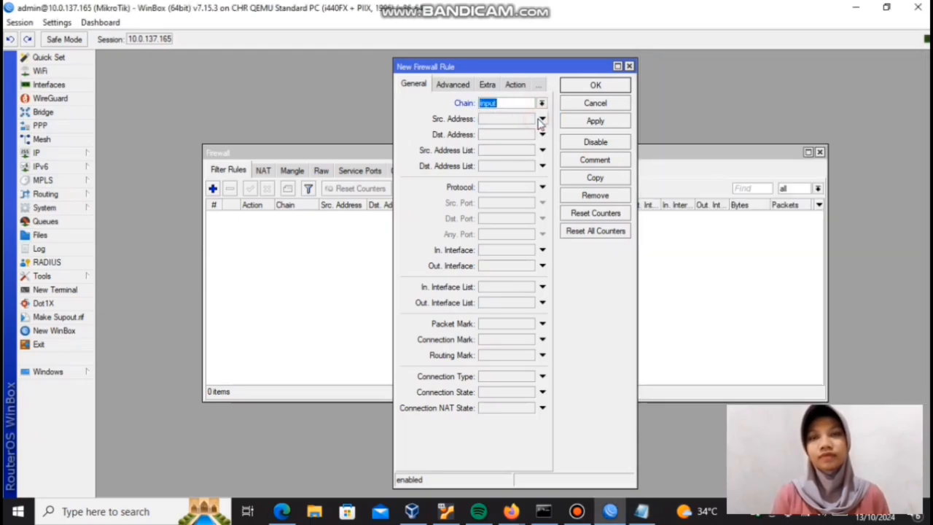
Step: Check the Notepad requirement and set the rule's source address to 10.10.10.254
mouse_move(642, 510)
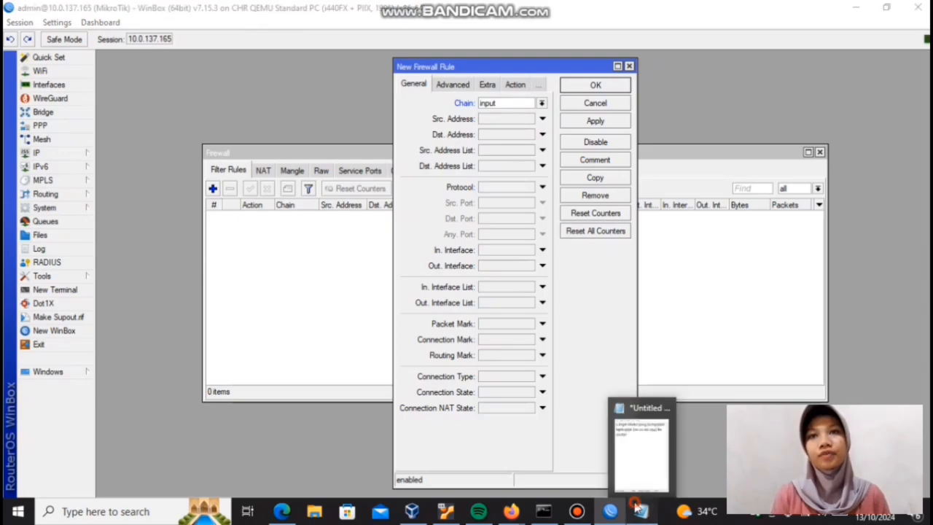
click(646, 481)
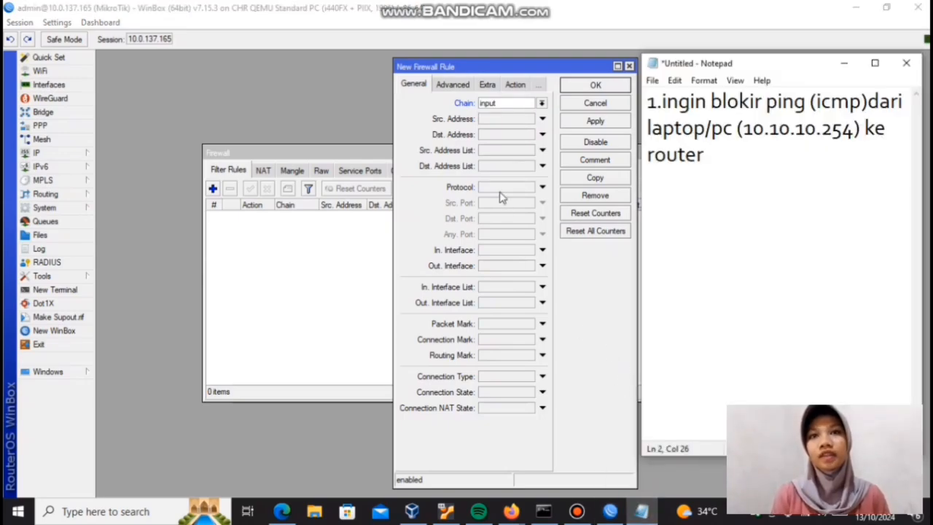
click(493, 118)
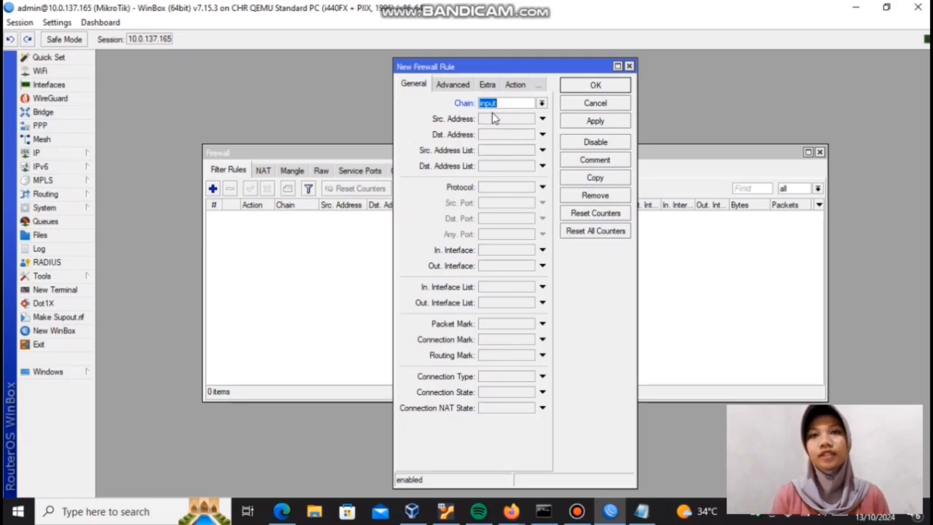
click(492, 118)
click(515, 119)
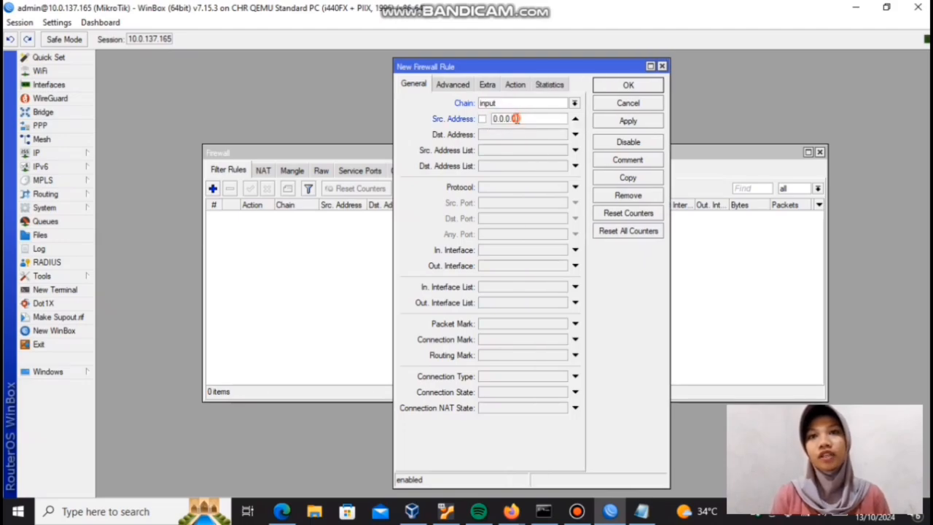
key(BackSpace)
key(BackSpace)
key(BackSpace)
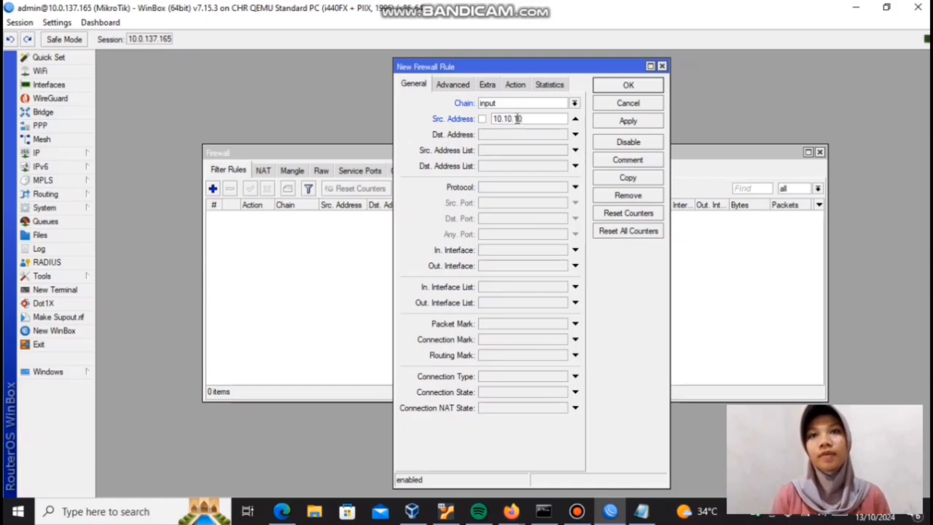
text(10.10.10.254)
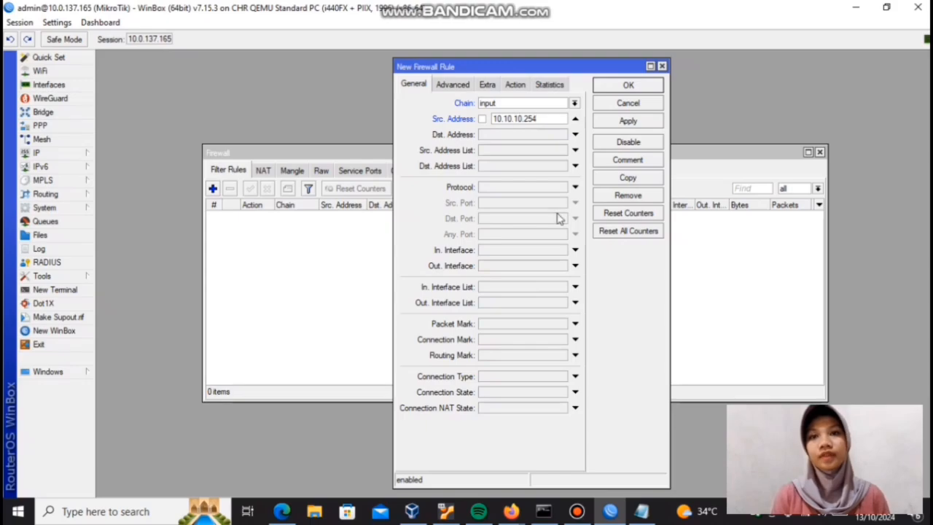
Step: Recheck the note and set the new firewall rule's protocol to icmp
click(642, 511)
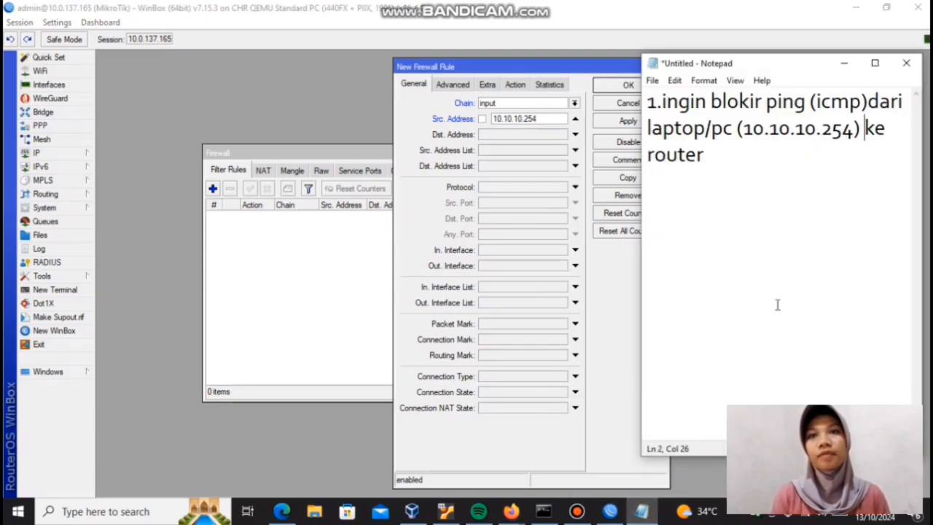
click(564, 188)
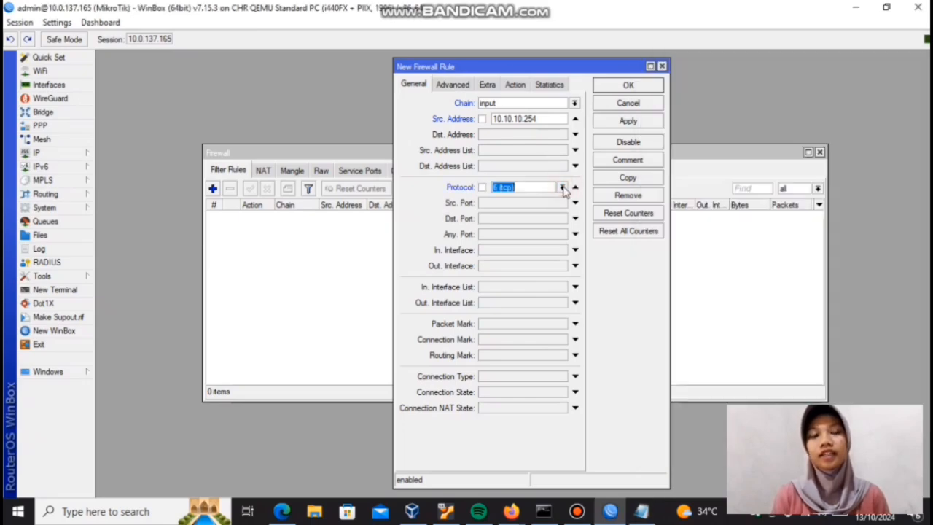
click(545, 187)
key(BackSpace)
key(BackSpace)
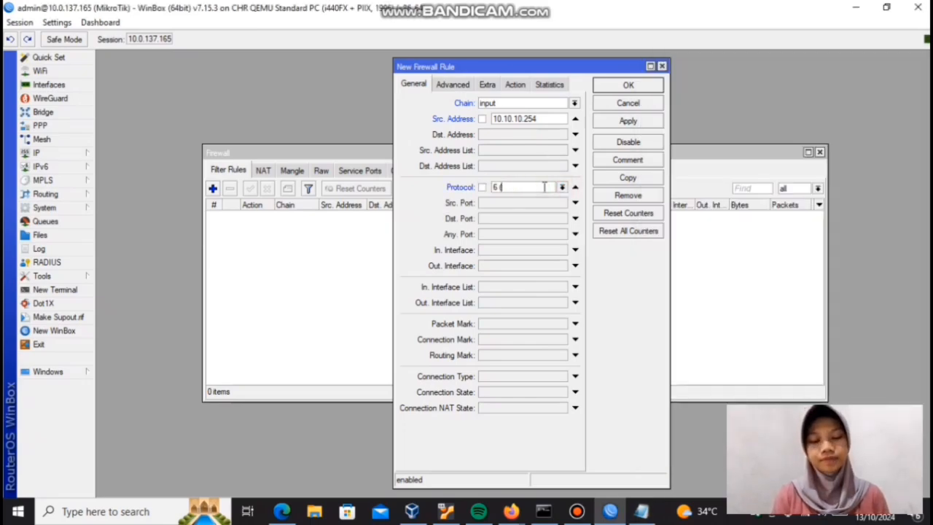
click(562, 187)
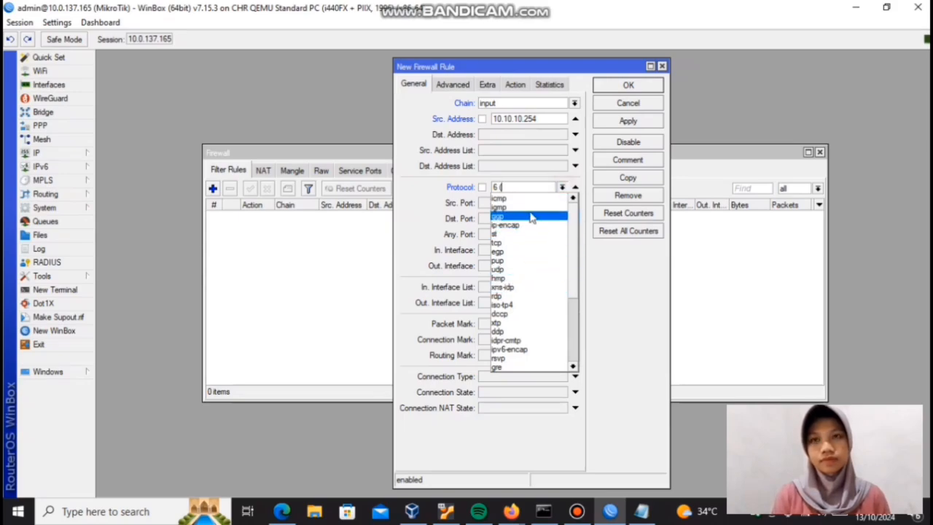
click(531, 199)
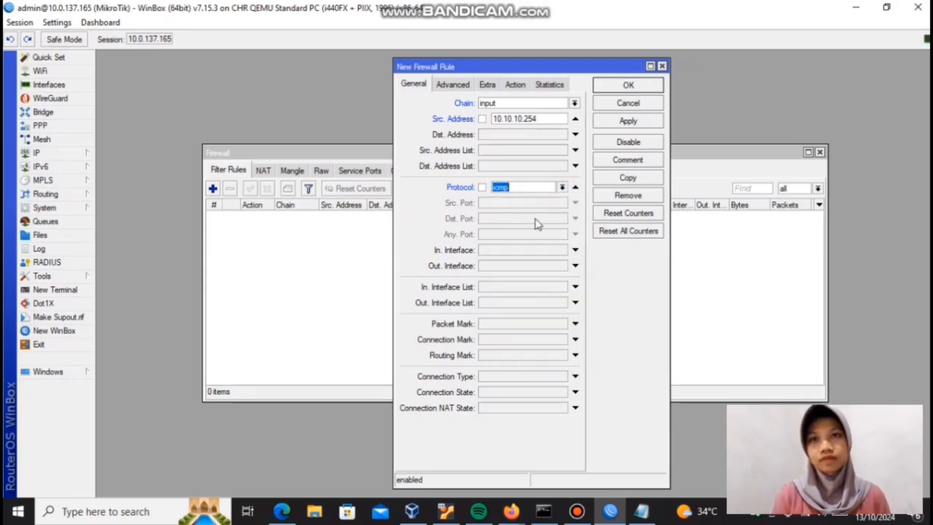
Step: Consult the note again and set the firewall rule's action to drop
click(641, 511)
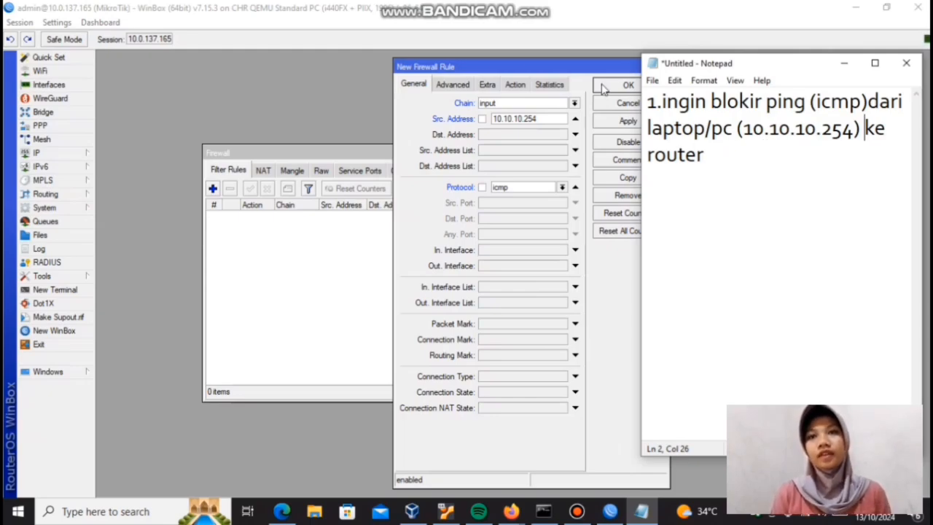
click(516, 85)
click(517, 85)
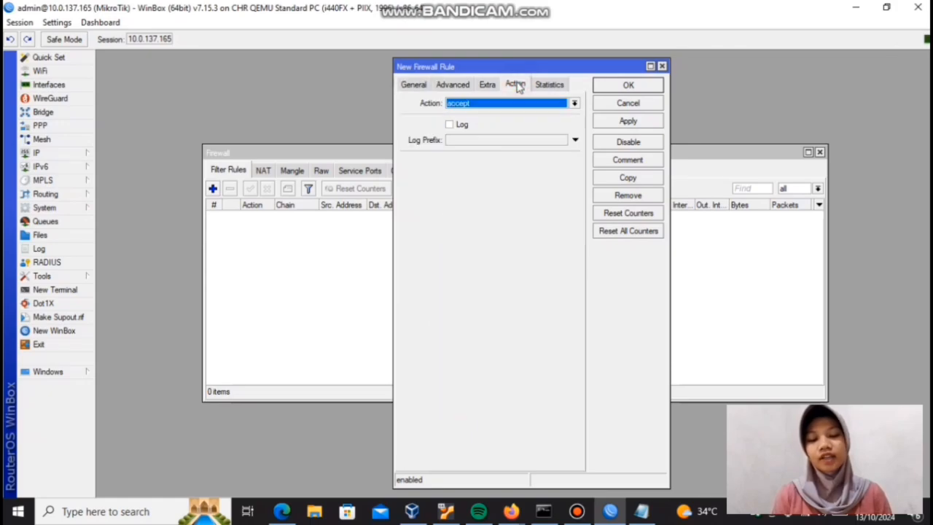
click(575, 103)
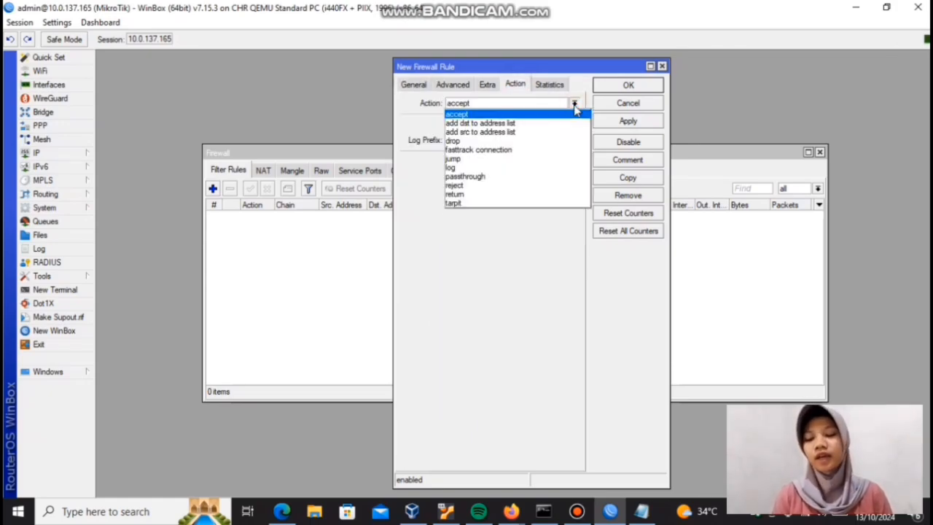
click(513, 141)
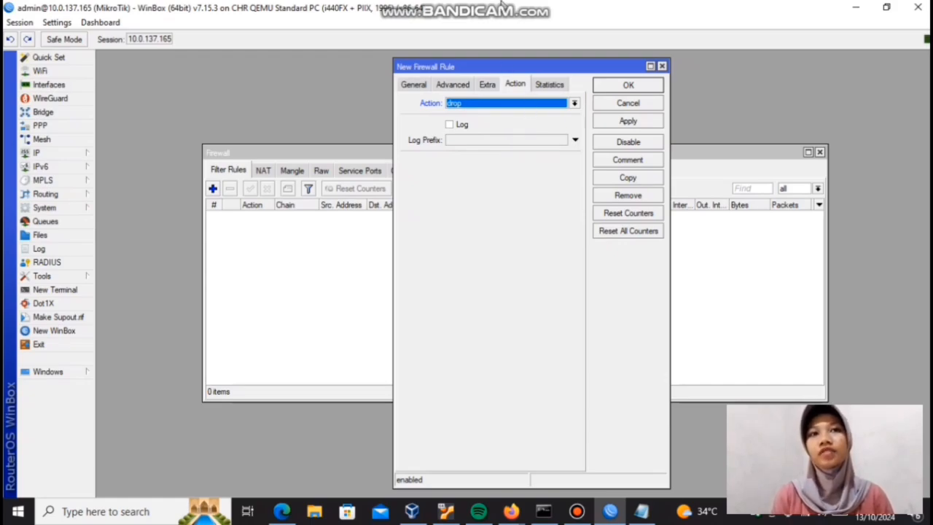
Step: Switch to Notepad and add a new line below the first note reading "2.ingin blokir akses fb dari laptop (10.10.10.254)"
click(640, 512)
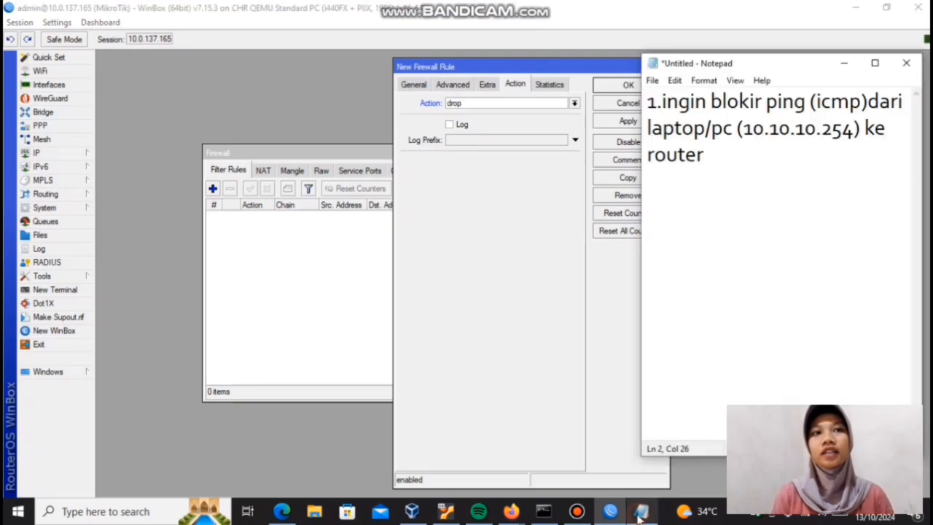
click(707, 154)
key(Return)
text(2.)
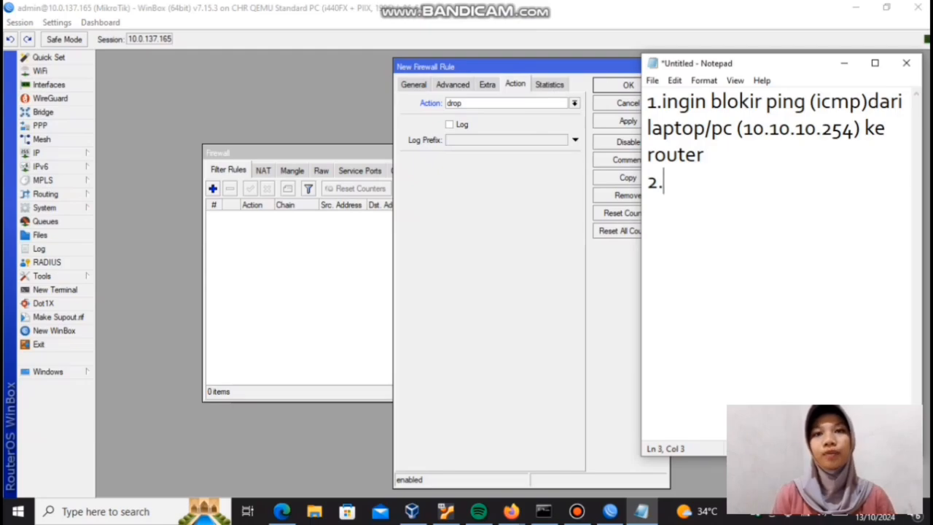
text(in)
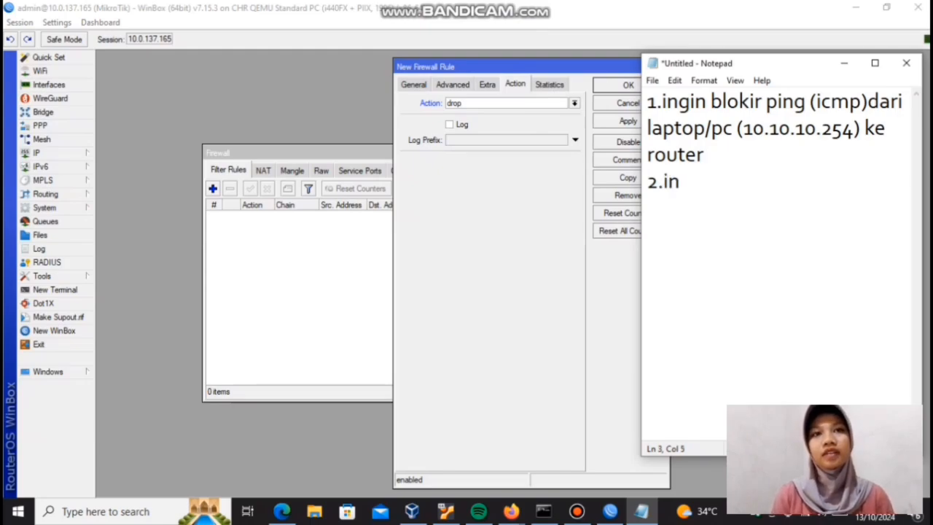
text(gin blokir)
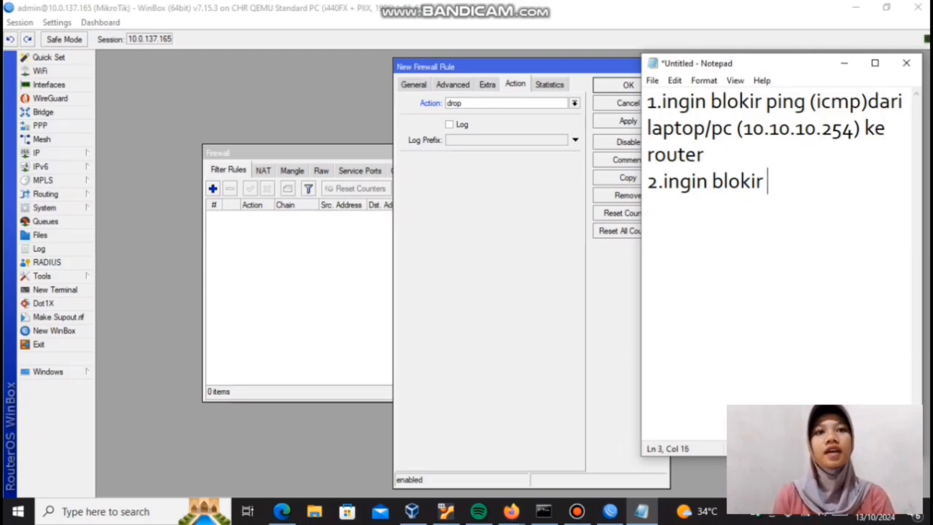
text( akses f)
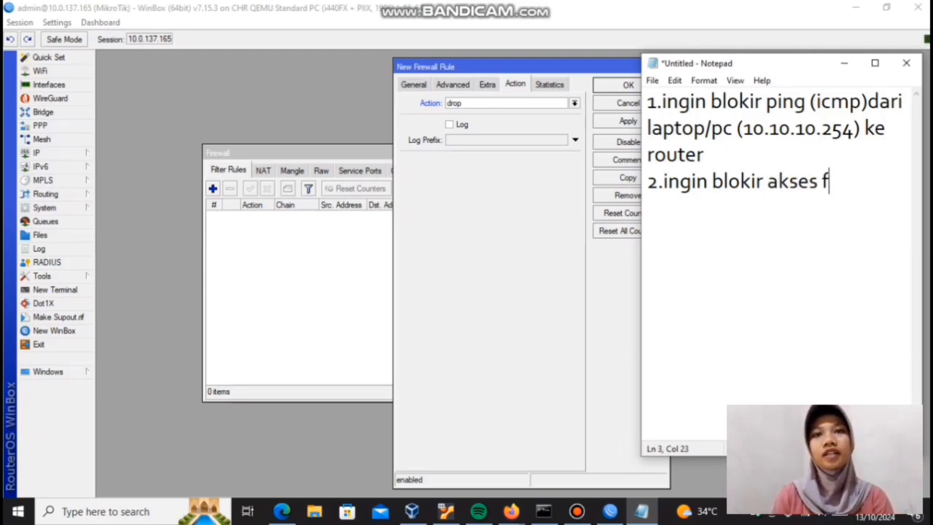
text(b dari laptop)
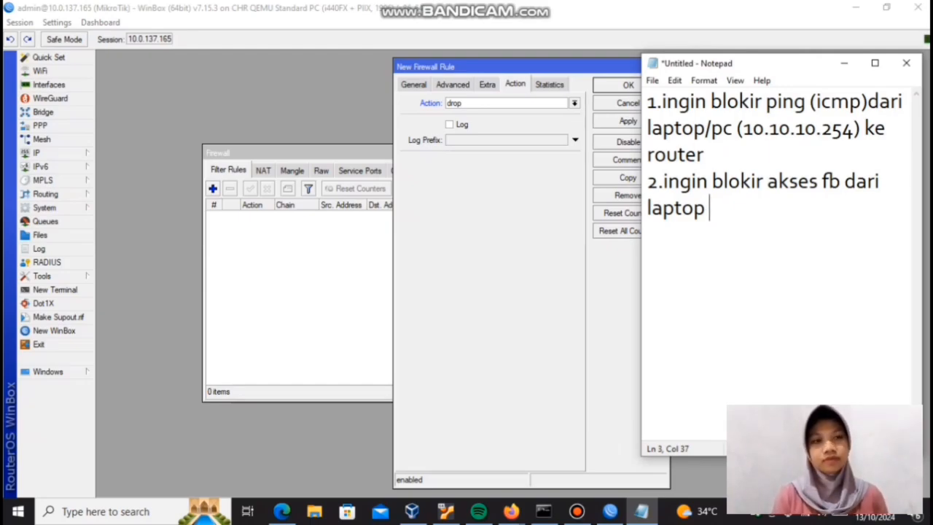
text((10.10)
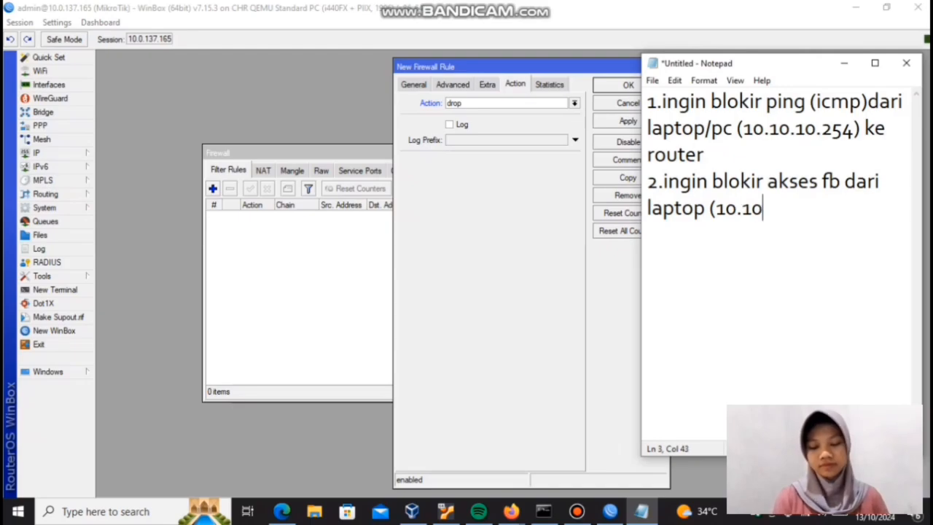
text(.10.)
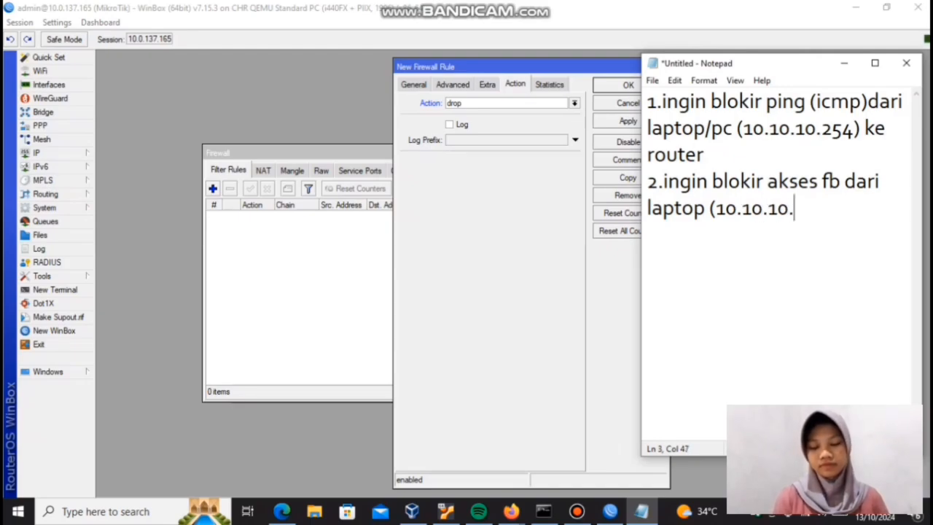
text(254)
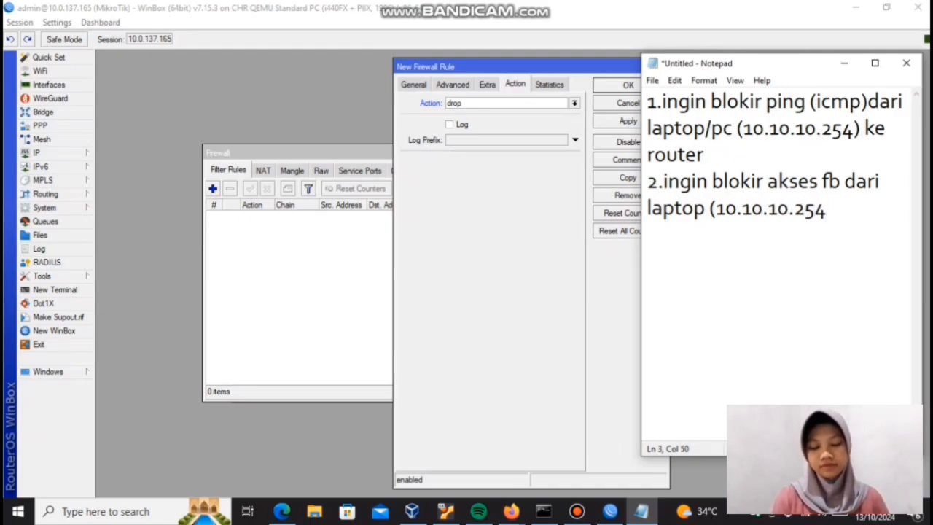
text())
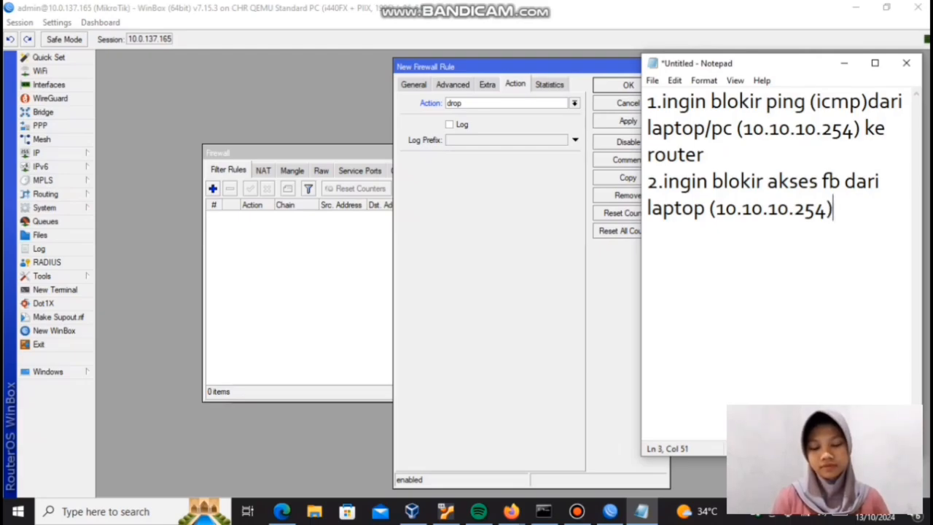
Step: Return to the new firewall rule in WinBox and change its chain to forward and its protocol to tcp
click(421, 88)
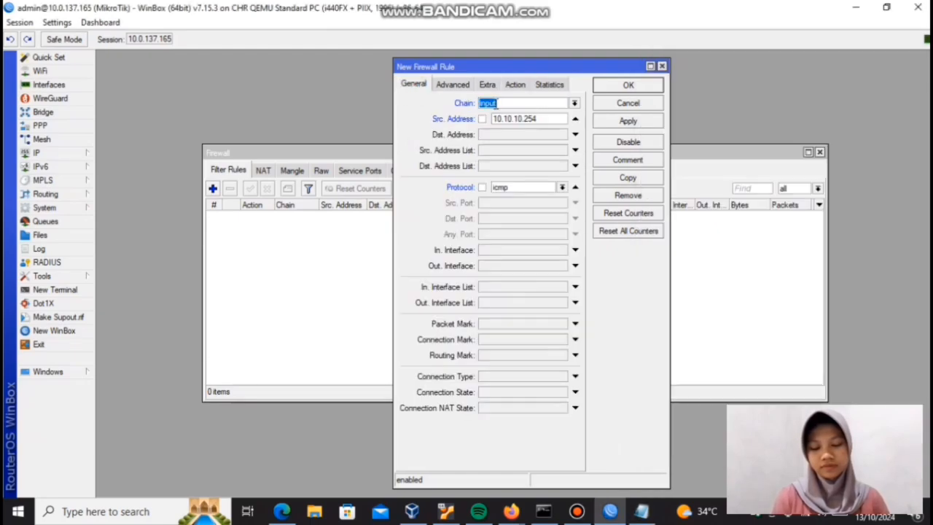
click(574, 105)
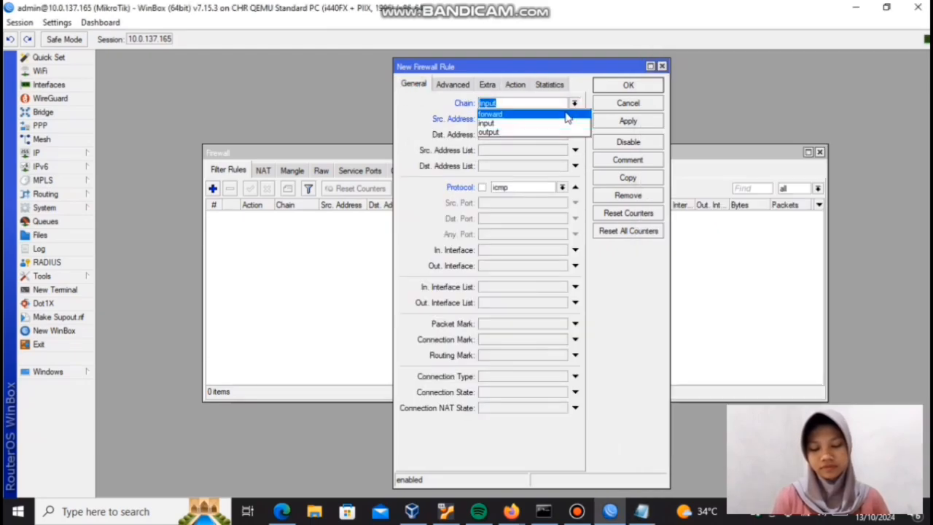
click(567, 116)
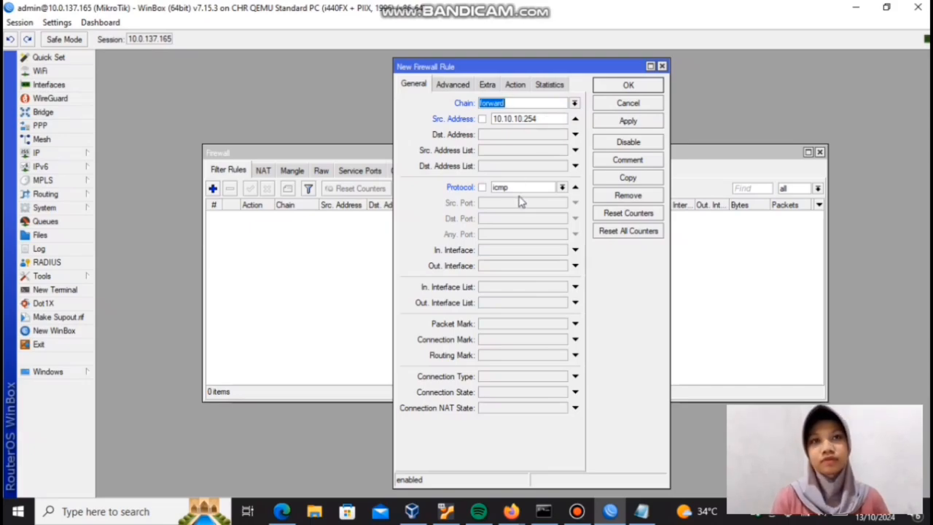
click(562, 188)
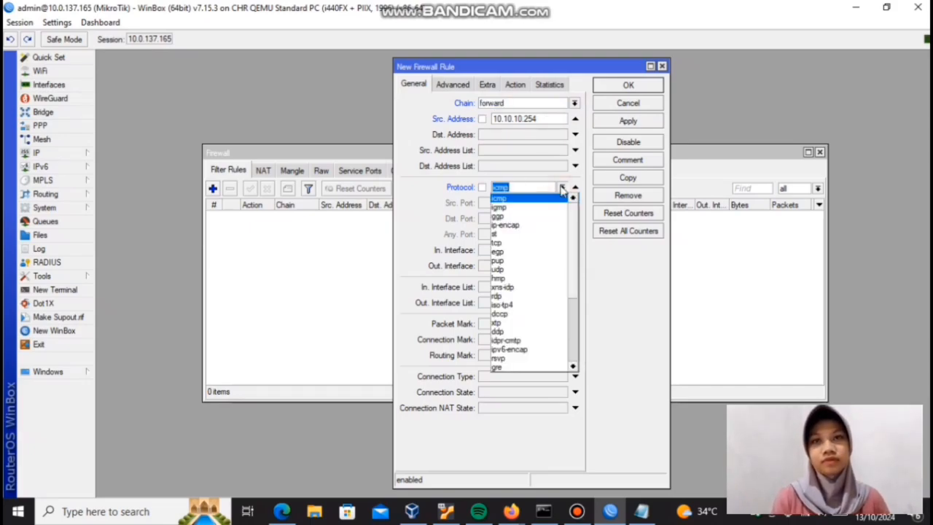
click(505, 243)
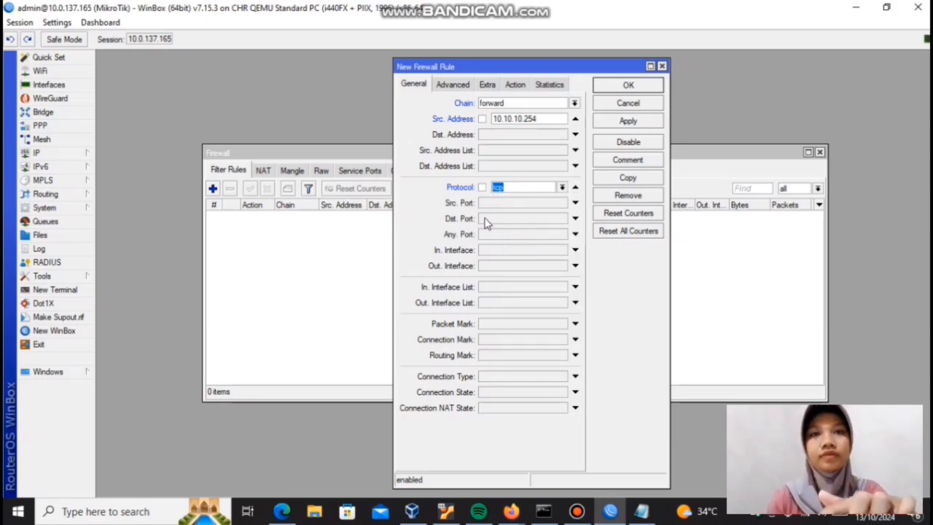
Step: Set the new firewall rule's destination port to 443 and its destination address to 1.1.1.1
click(486, 220)
text(443)
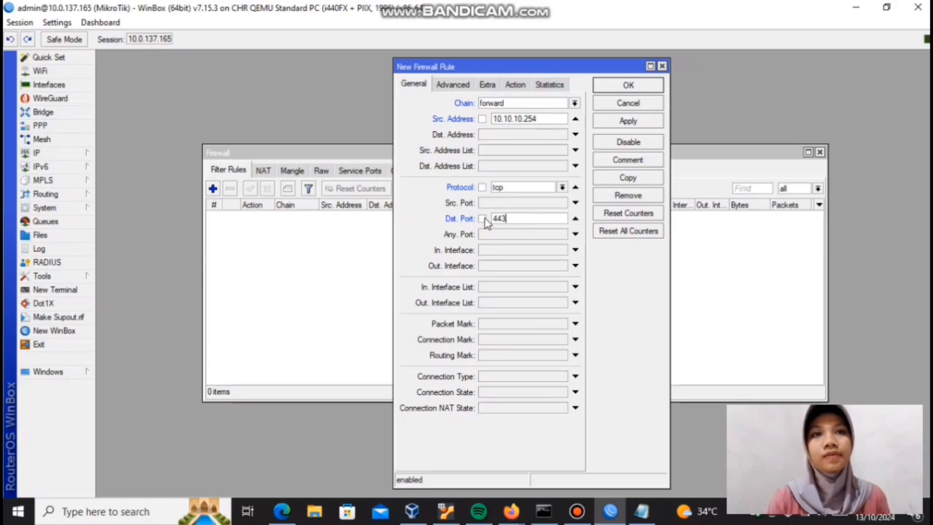
click(484, 135)
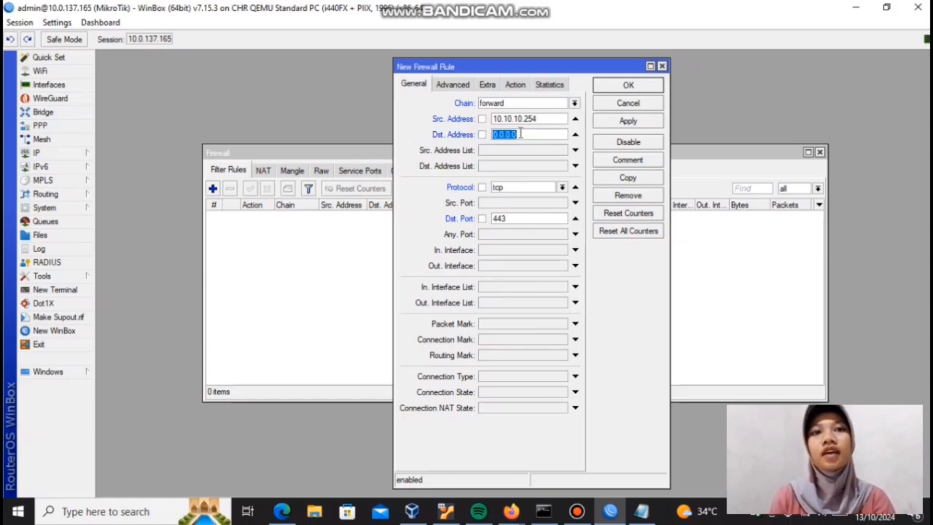
key(BackSpace)
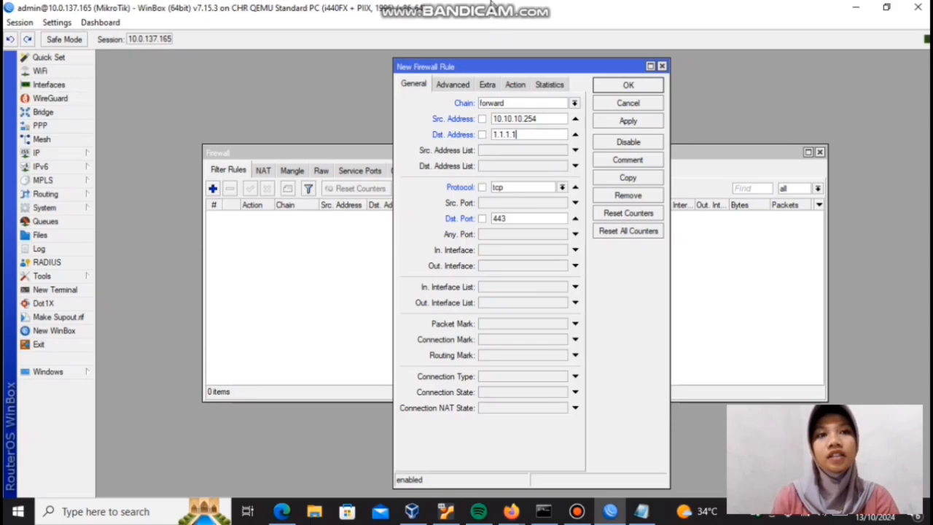
Step: Switch to the PNETLab topology in Firefox and start a new node from the MikroTik RouterOS template named Router
mouse_move(515, 6)
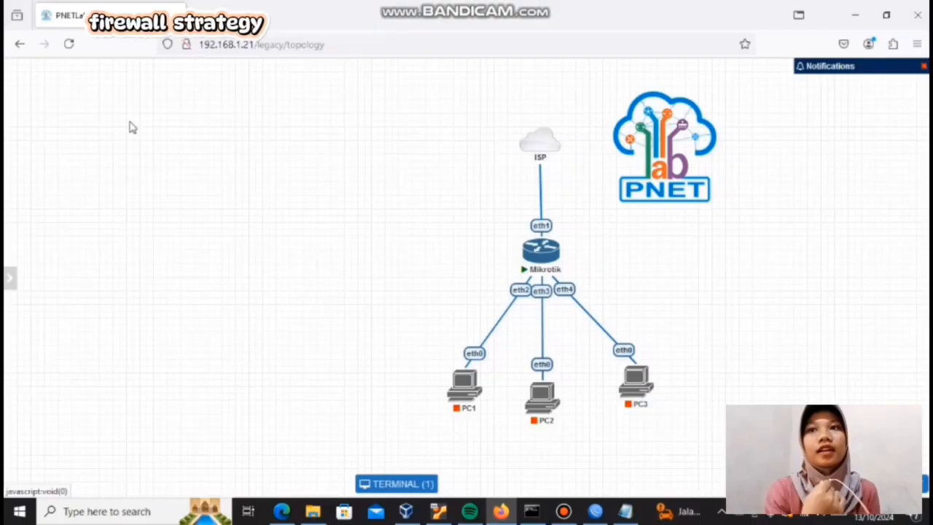
right_click(71, 137)
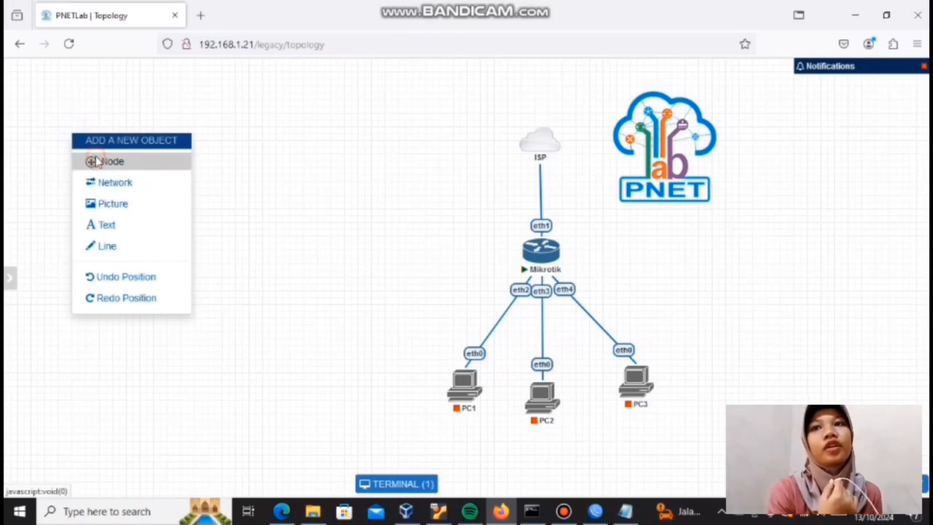
click(96, 162)
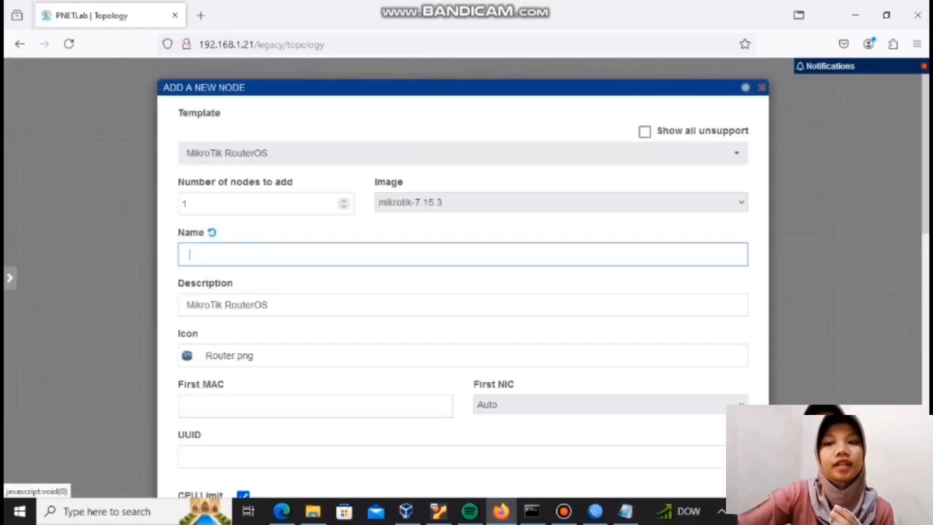
text(r)
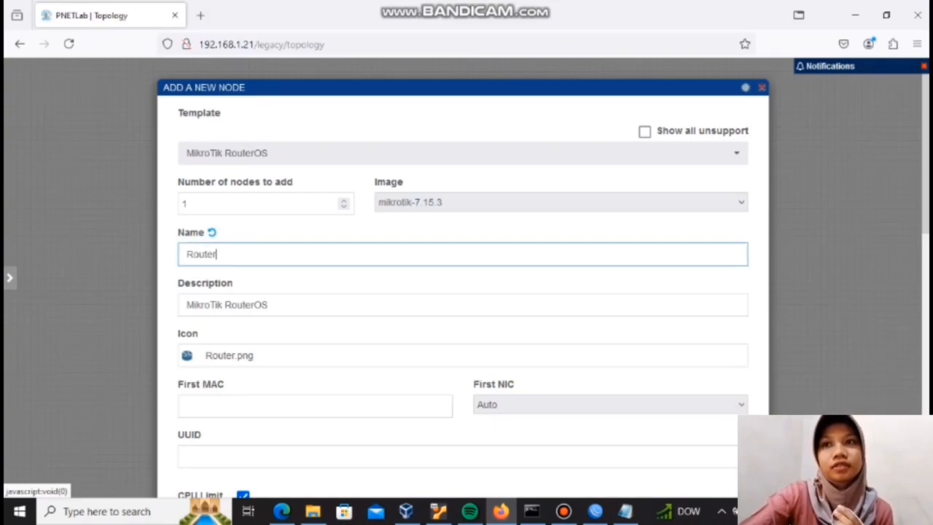
Step: Clear the Qemu Options of the new Router node and save the node to the topology
scroll(463, 292, down, 5)
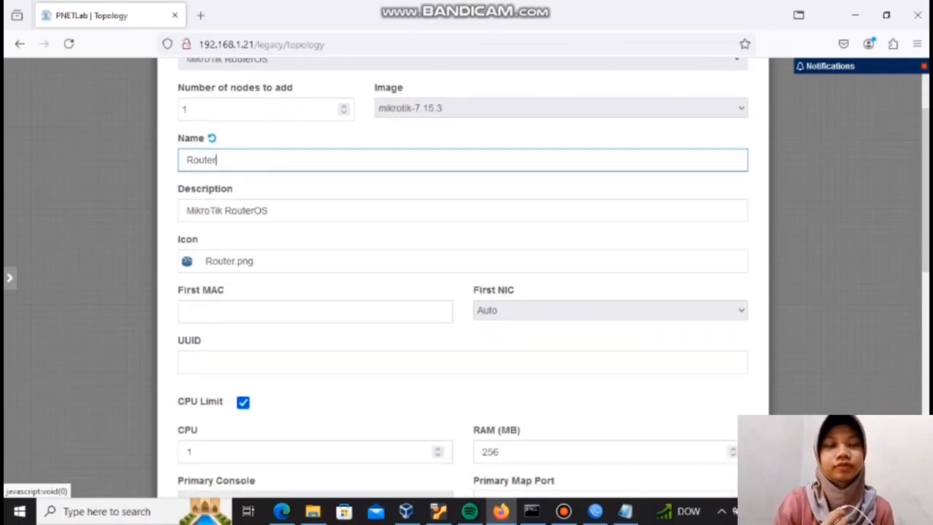
scroll(463, 292, down, 2)
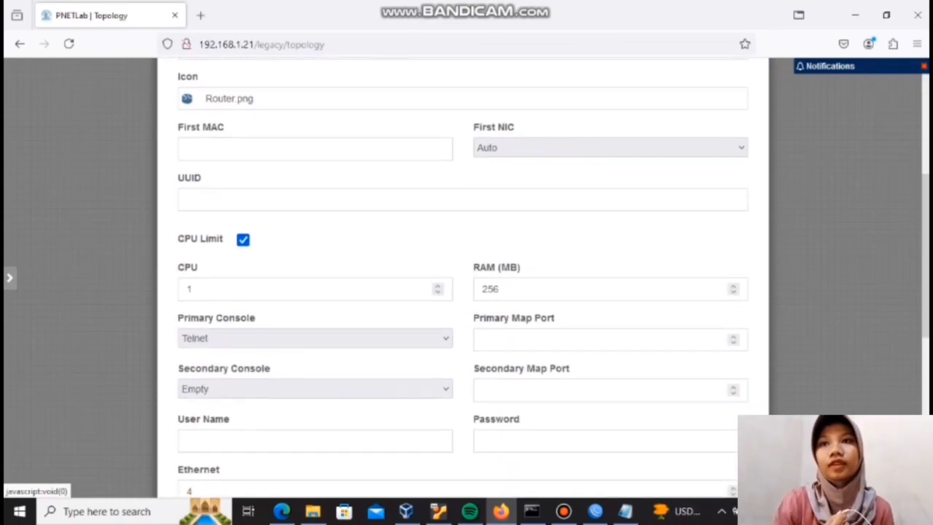
scroll(463, 292, up, 1)
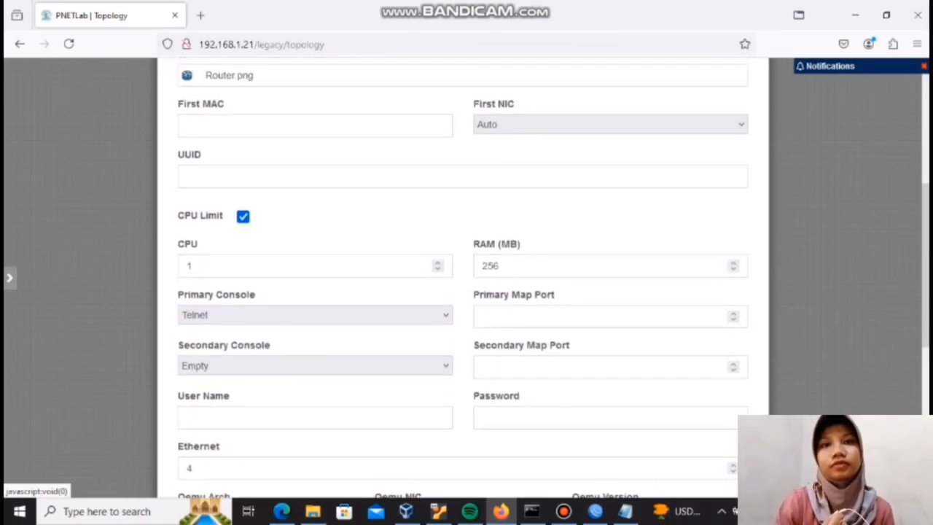
scroll(25, 183, down, 7)
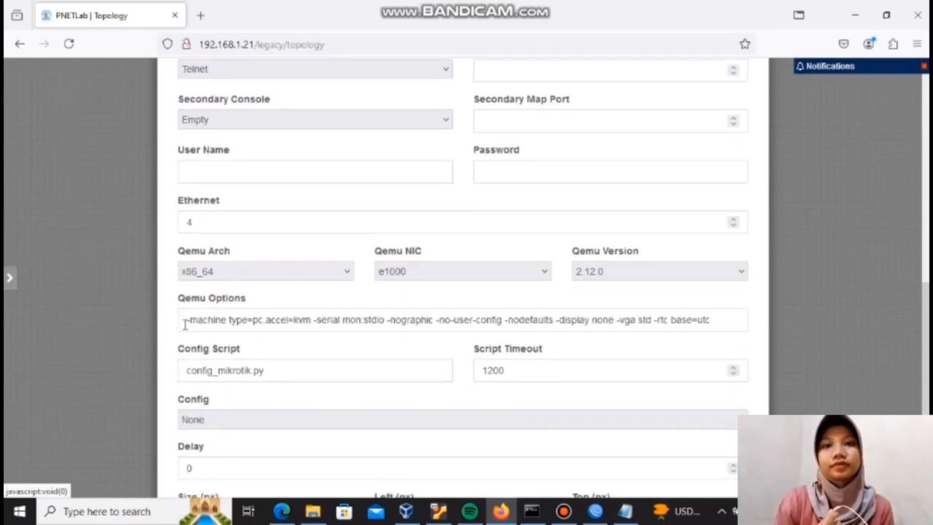
drag(185, 320, 699, 327)
key(BackSpace)
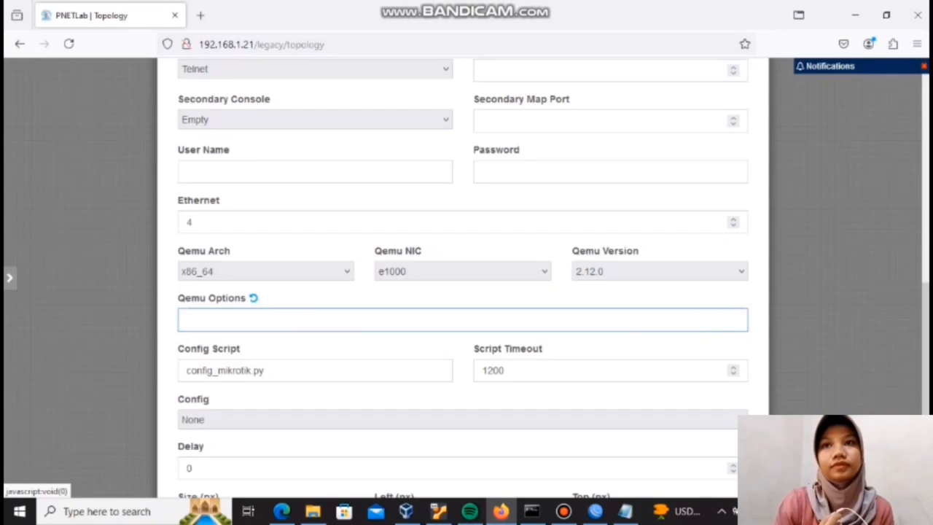
scroll(463, 277, down, 3)
click(444, 454)
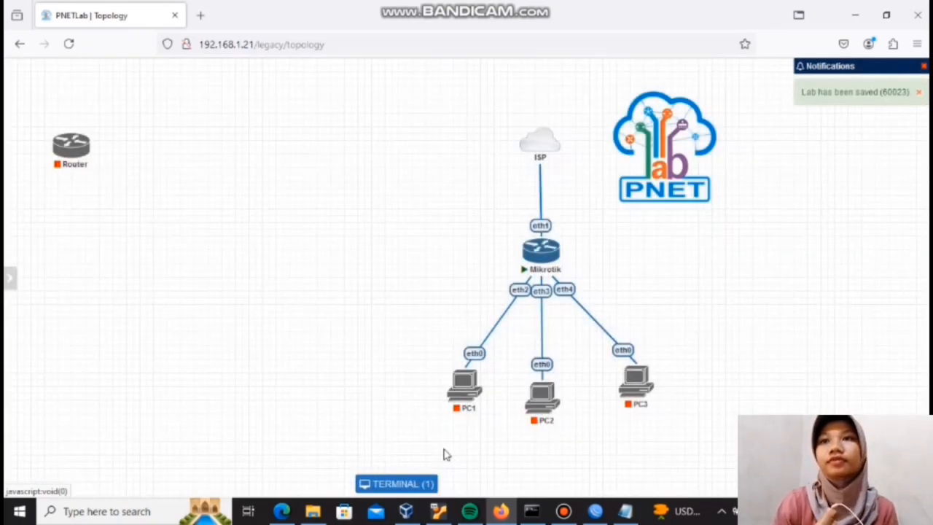
Step: Start another new node beside the Router from the Virtual PC (VPCS) template and name it 100 PC
right_click(204, 154)
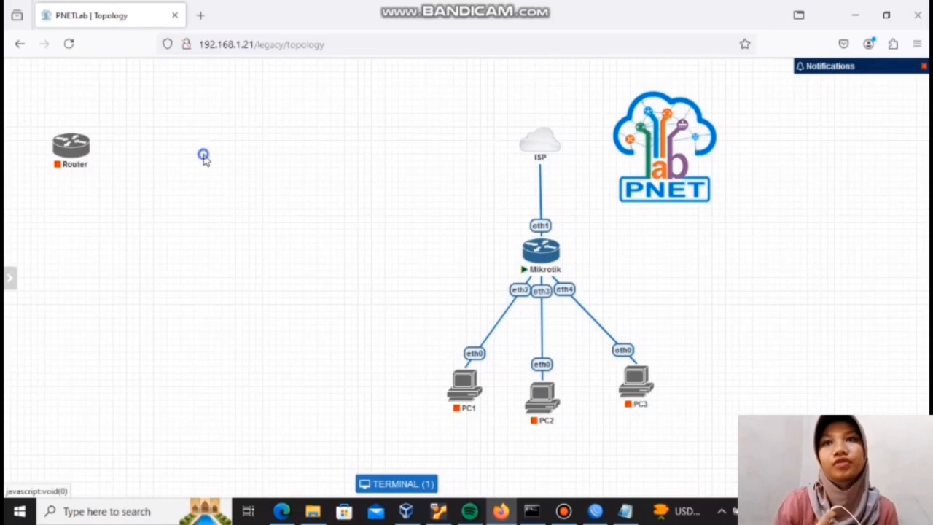
click(234, 183)
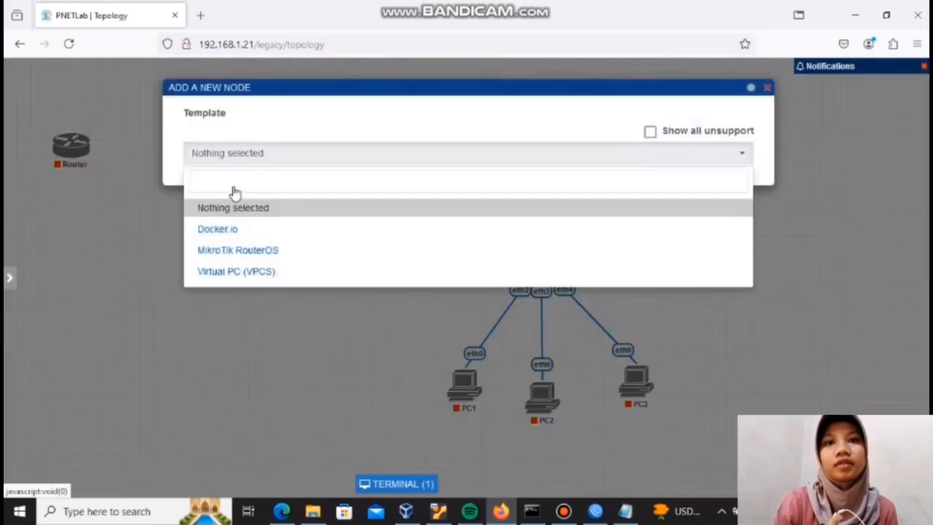
click(257, 271)
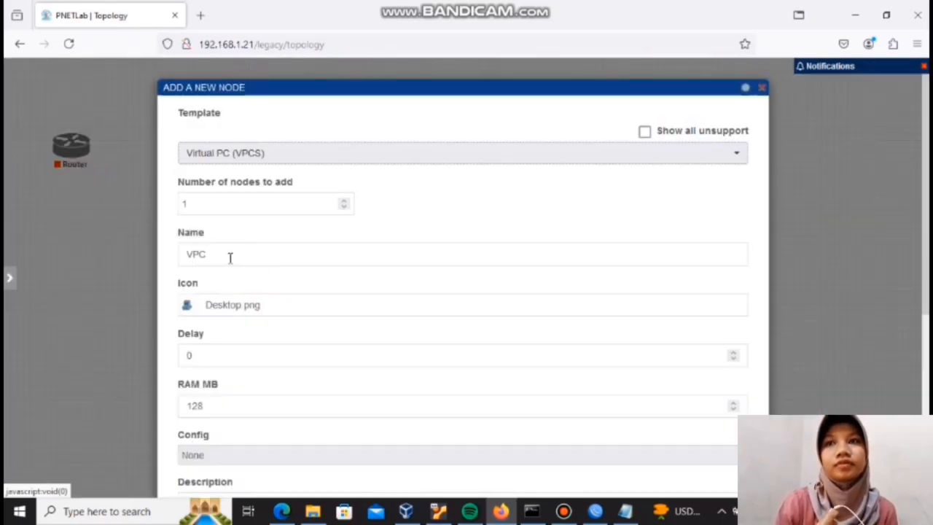
click(230, 257)
key(BackSpace)
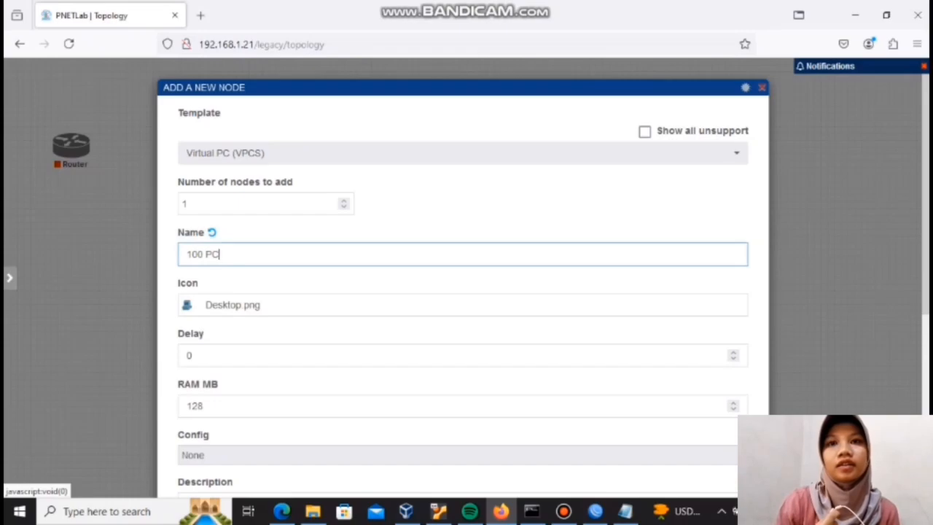
Step: Change the 100 PC node's icon to Desktop2.png and save the node to the topology
scroll(463, 277, down, 2)
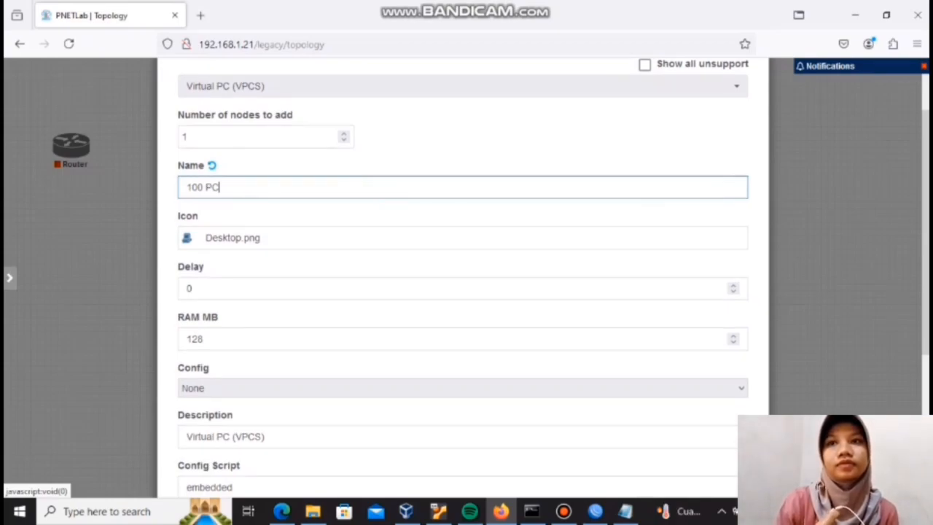
click(231, 241)
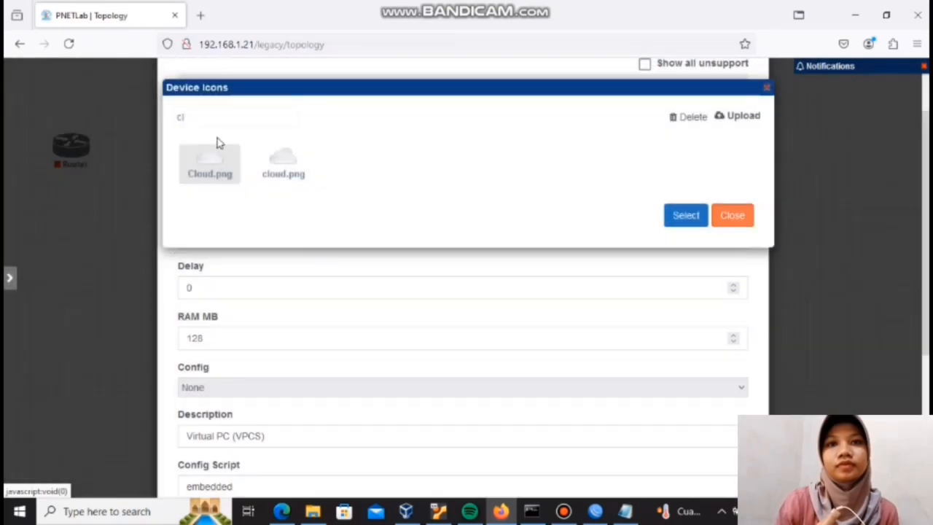
click(201, 114)
key(BackSpace)
key(BackSpace)
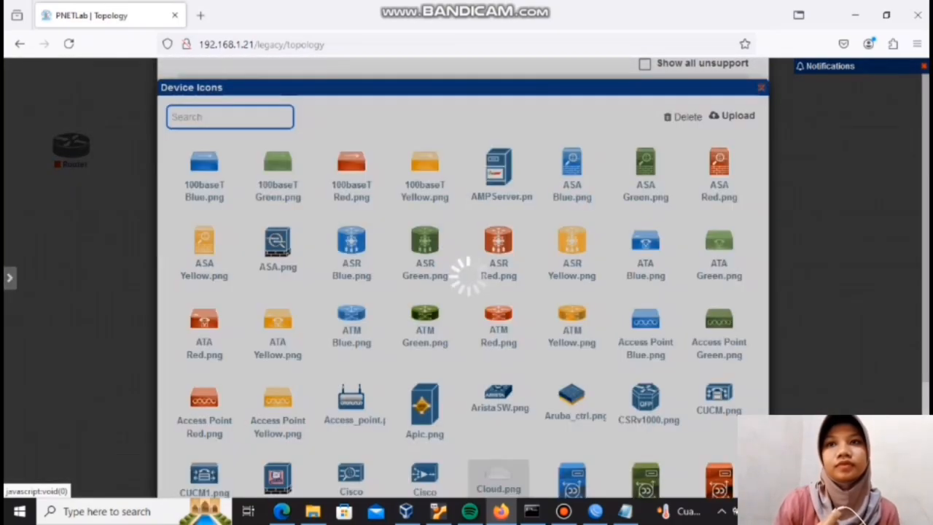
text(DESK)
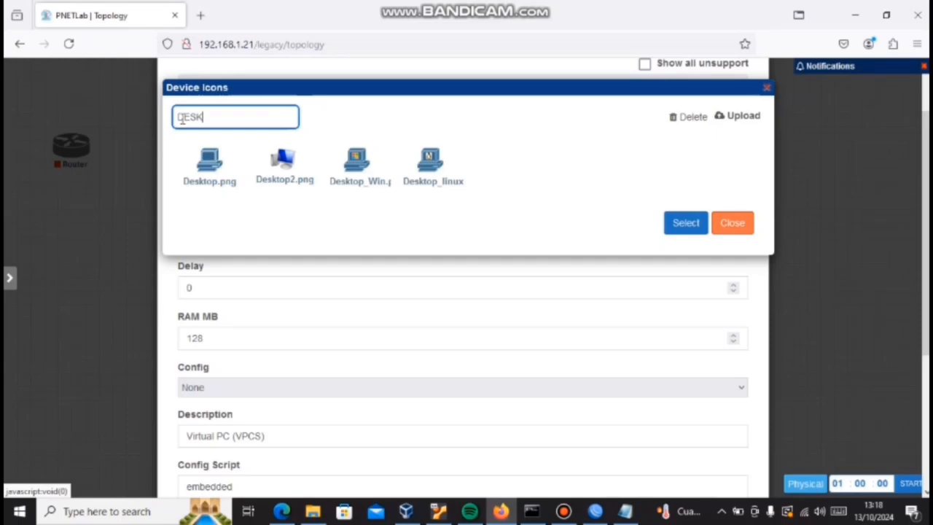
click(292, 169)
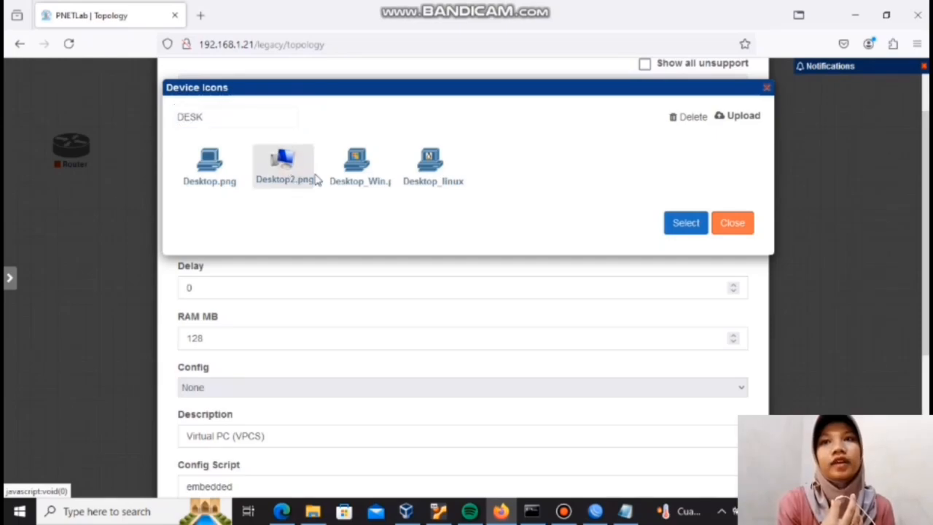
click(697, 230)
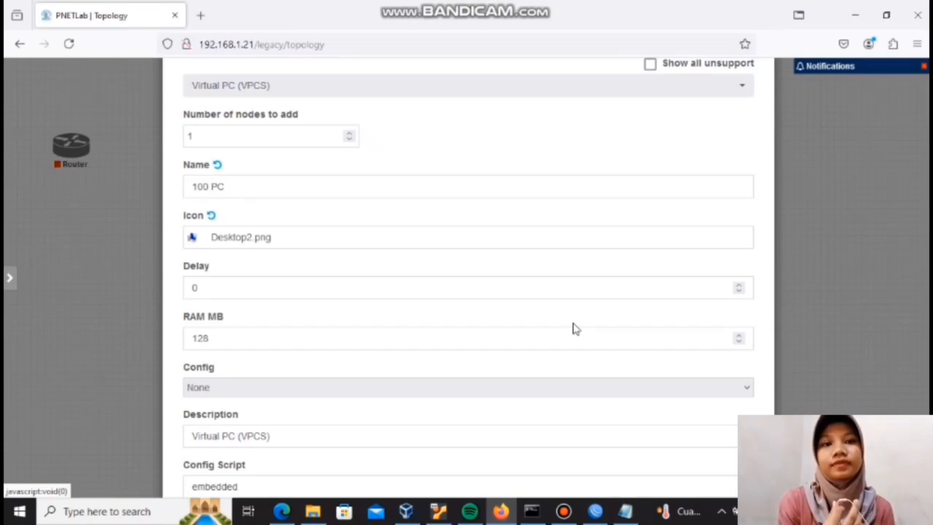
scroll(527, 277, down, 5)
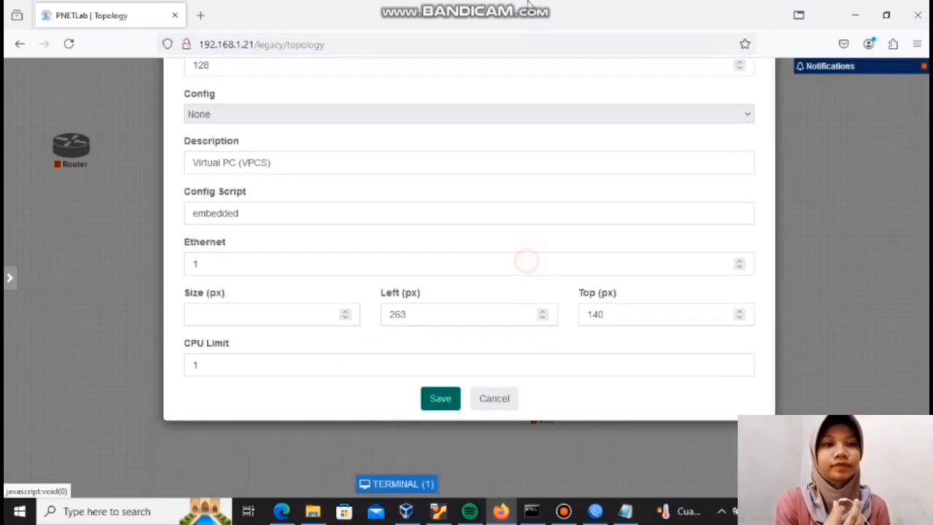
click(440, 403)
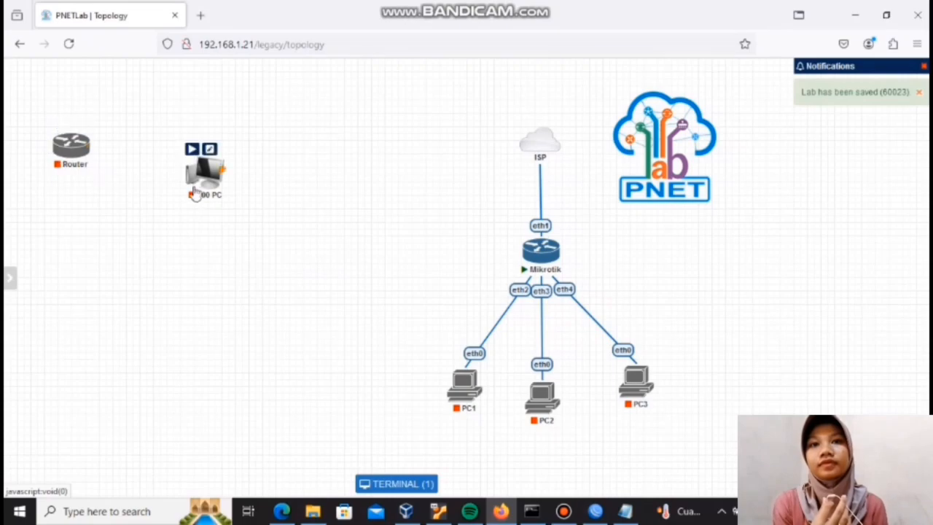
Step: Rearrange the new nodes in one row with 100 PC to the left of the Router
drag(207, 179, 240, 145)
drag(116, 129, 53, 132)
drag(217, 153, 153, 146)
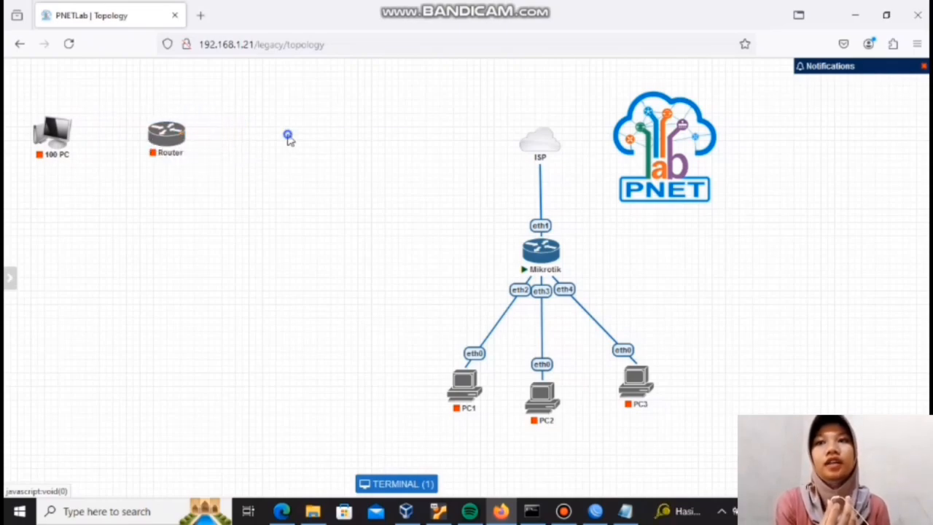
Step: Start a new network to the right of the Router, named INTERNET with type Cloud_nat
right_click(288, 137)
click(332, 184)
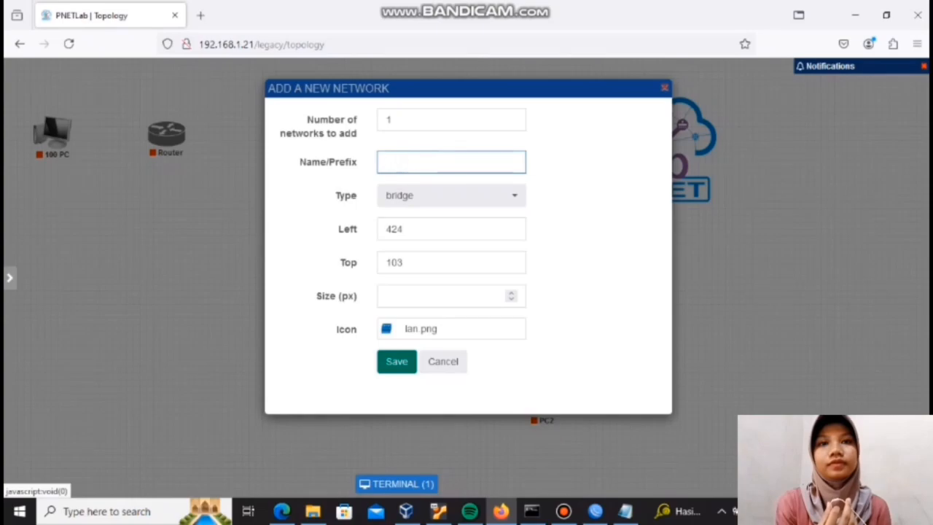
text(INTE)
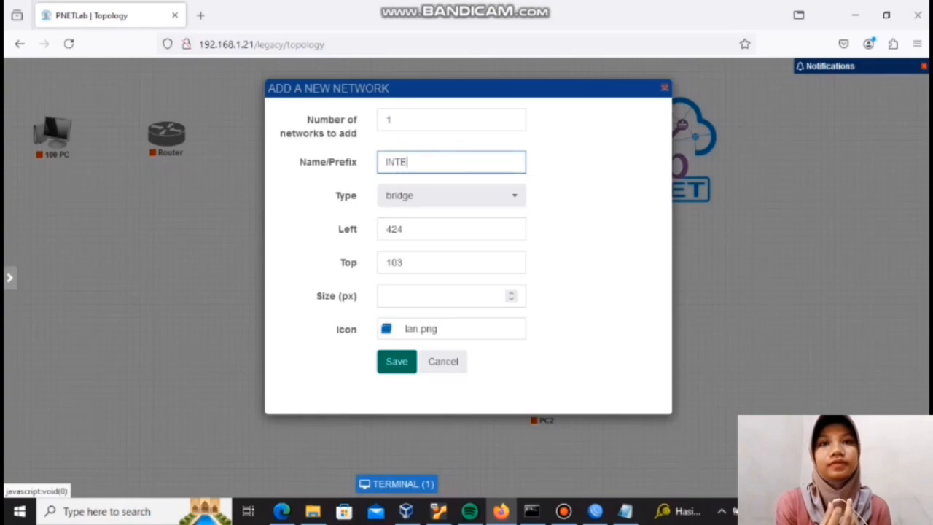
text(RNET)
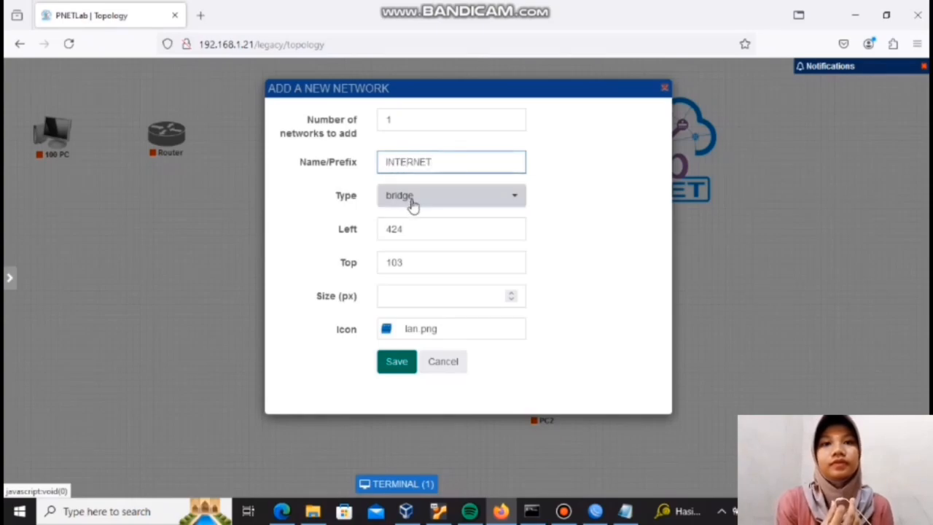
click(412, 202)
click(438, 483)
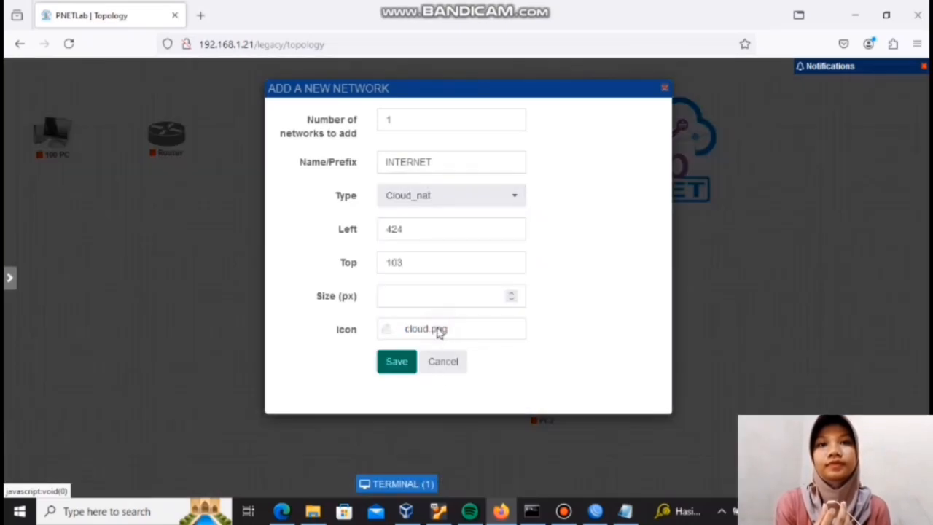
Step: Set the INTERNET network's icon to Cloud.png
click(438, 331)
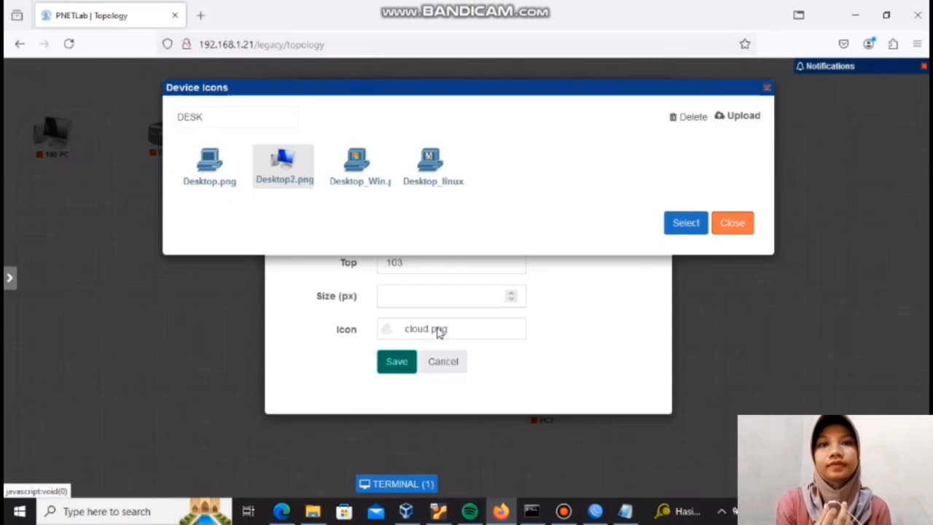
click(213, 116)
key(BackSpace)
key(BackSpace)
key(BackSpace)
key(BackSpace)
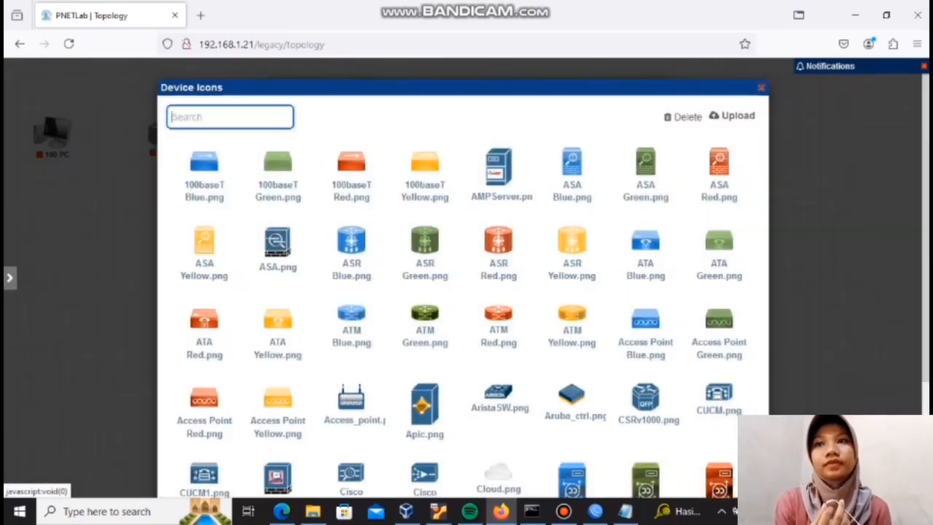
text(CLO)
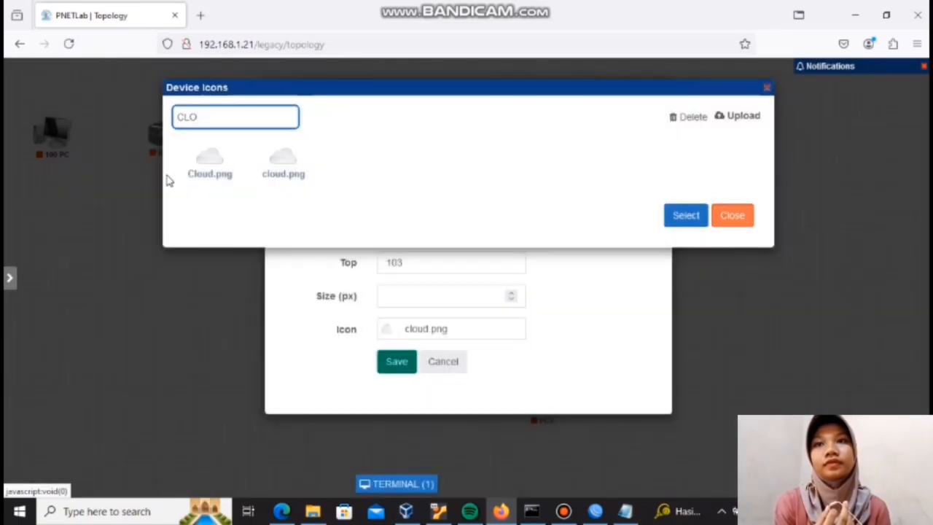
click(213, 170)
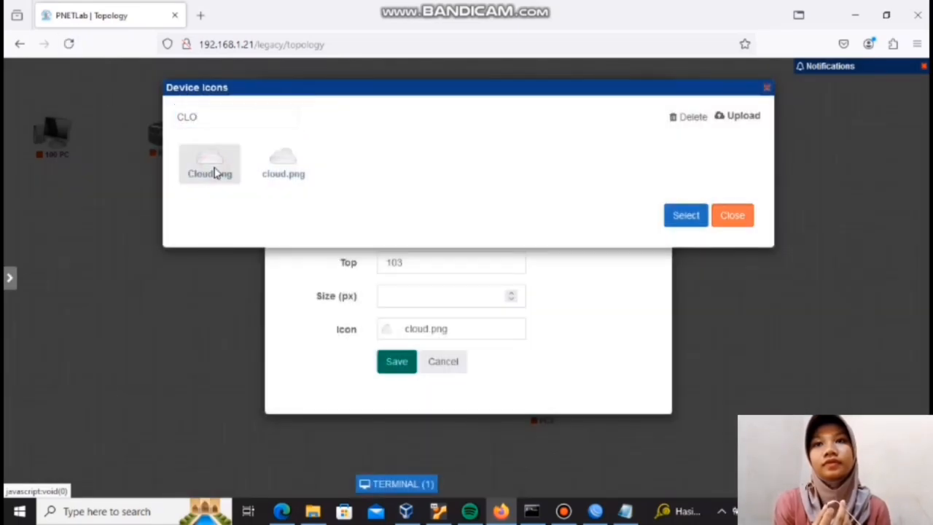
click(685, 219)
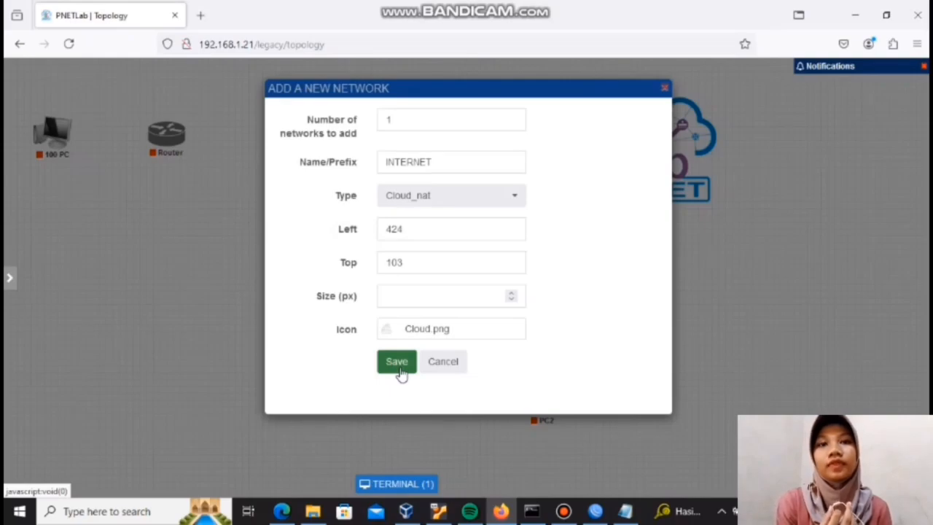
Step: Save the INTERNET network to the topology and connect it to the Router's eth1 interface
click(401, 372)
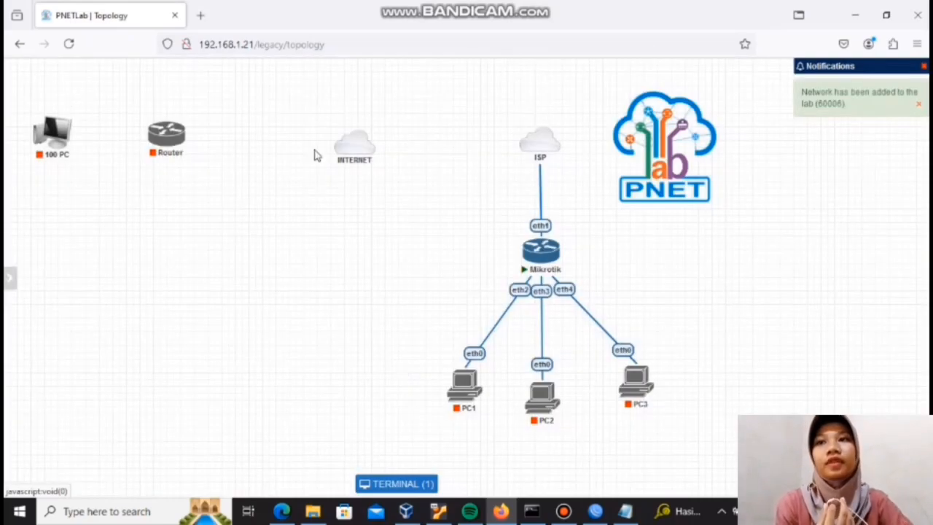
mouse_move(338, 156)
drag(351, 150, 166, 133)
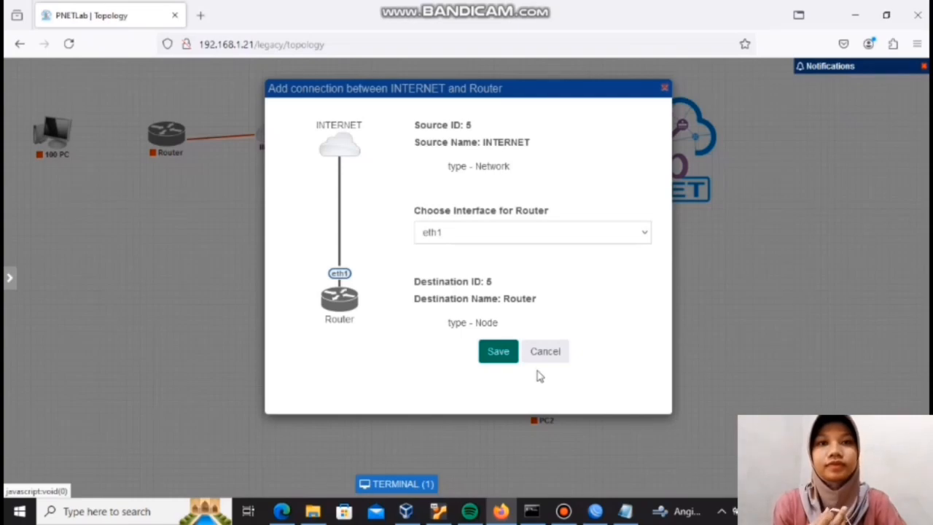
click(497, 350)
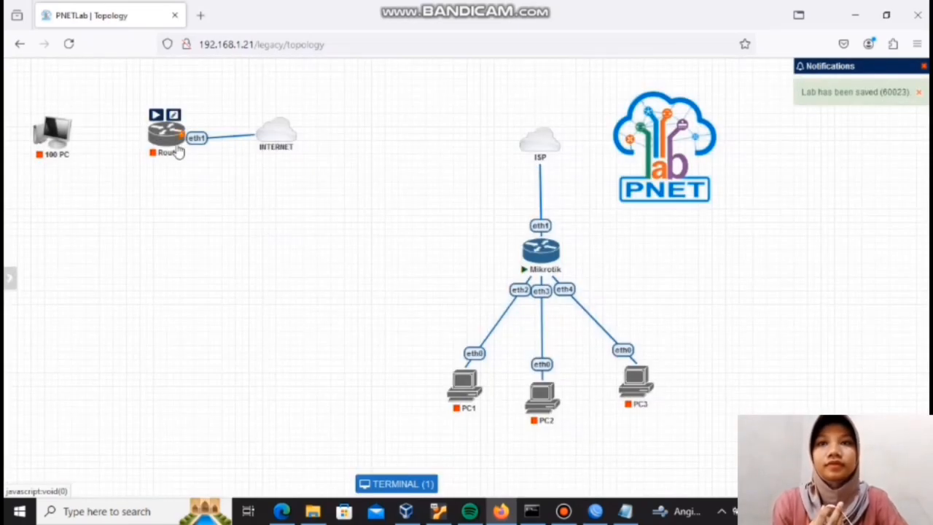
Step: Connect the Router's eth2 to the 100 PC's eth0, and move the INTERNET cloud slightly farther from the Router
drag(181, 134, 53, 132)
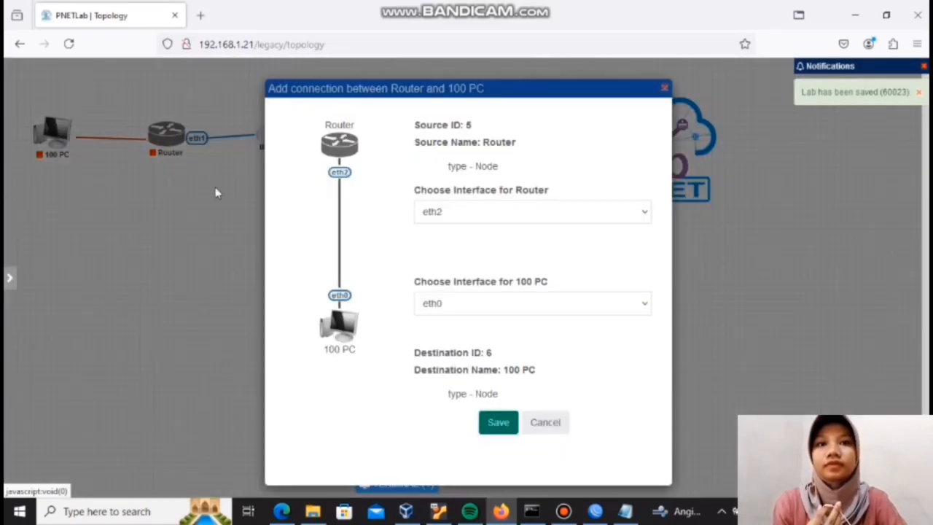
click(505, 421)
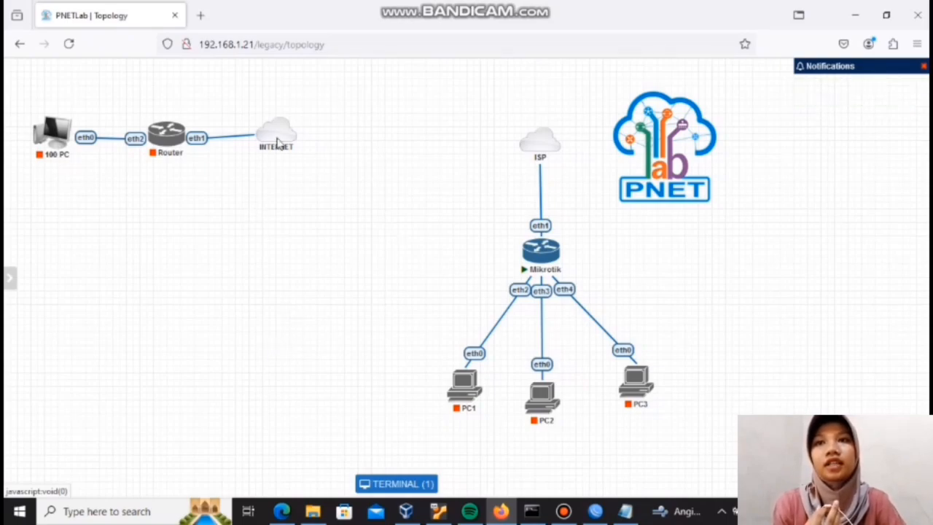
drag(277, 142, 298, 140)
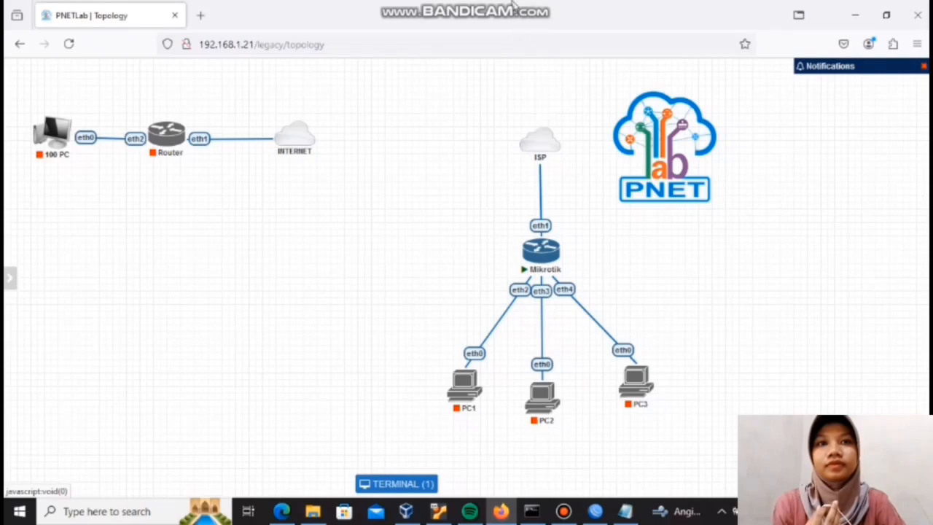
Step: Switch to the open Notepad note and write "100 komputer/pc" as the first line of its empty area
click(527, 13)
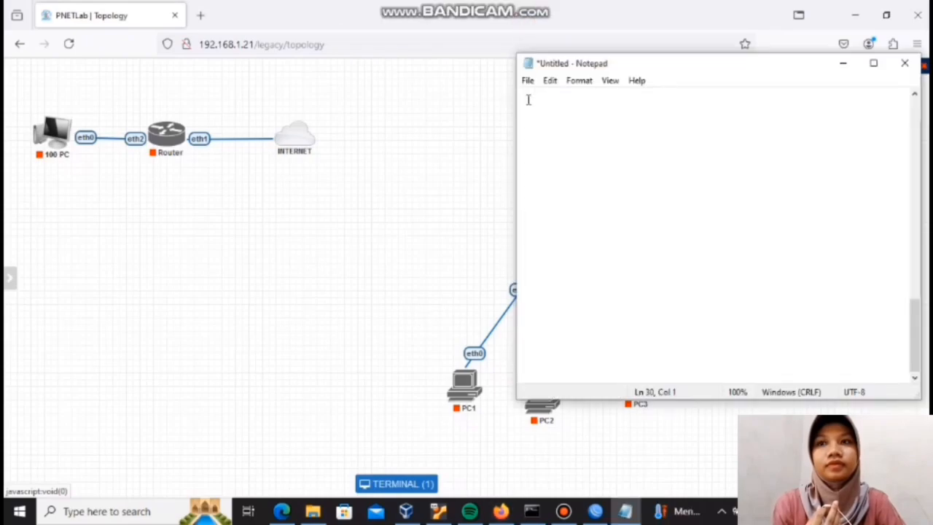
text(1)
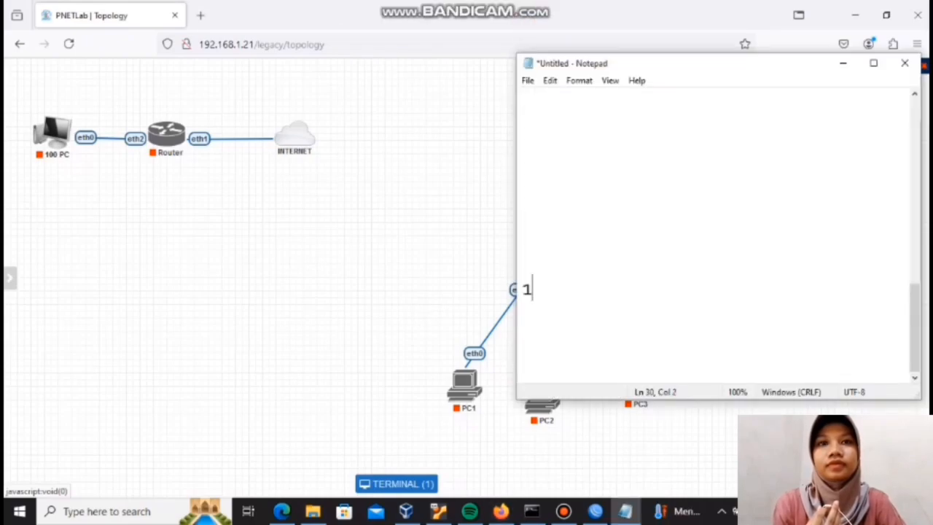
key(BackSpace)
click(538, 95)
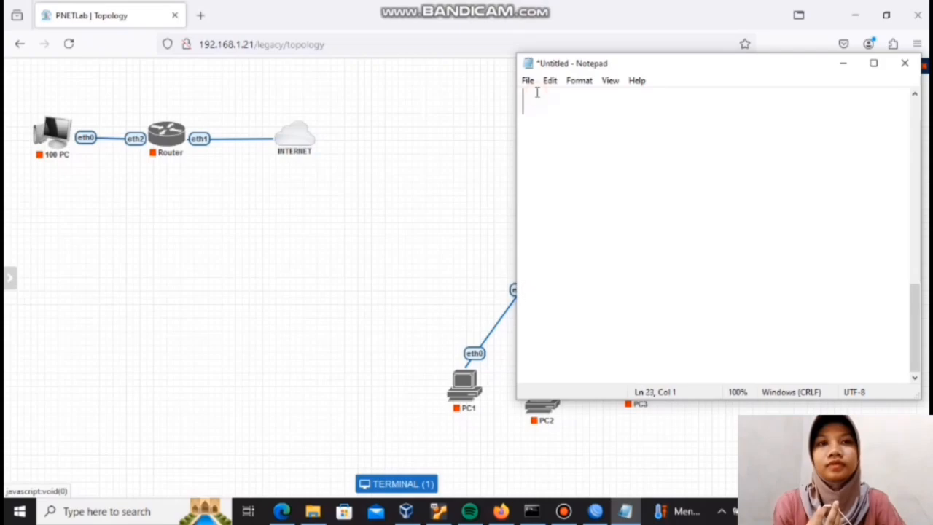
text(100 KEMPU)
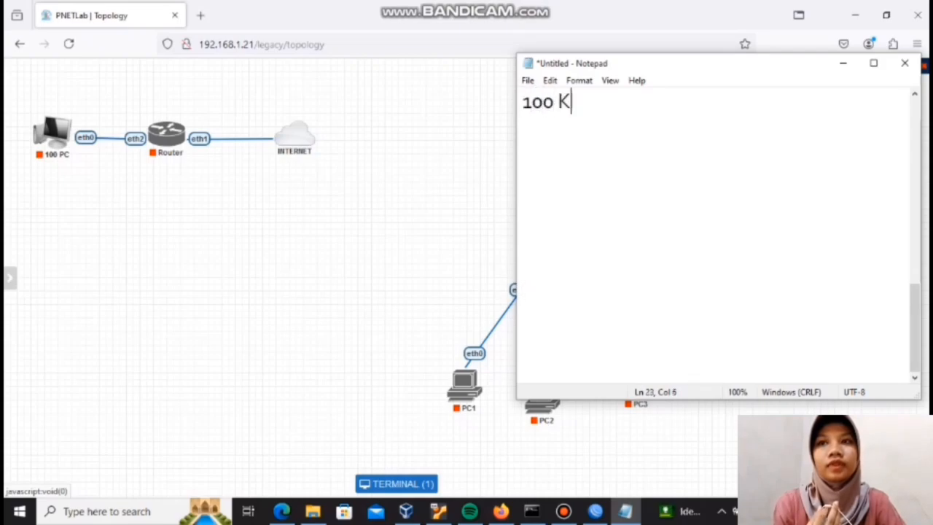
text(R)
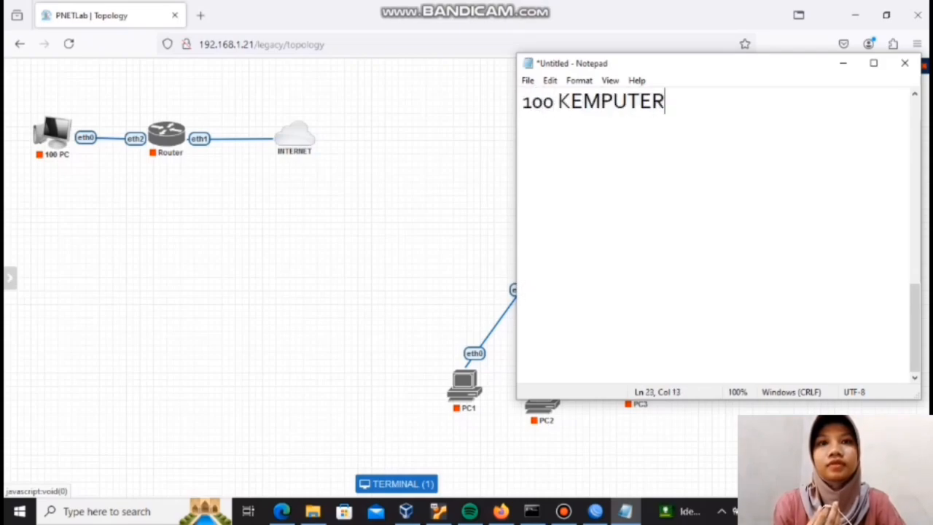
key(BackSpace)
key(BackSpace)
key(BackSpace)
key(BackSpace)
key(BackSpace)
key(BackSpace)
key(BackSpace)
key(BackSpace)
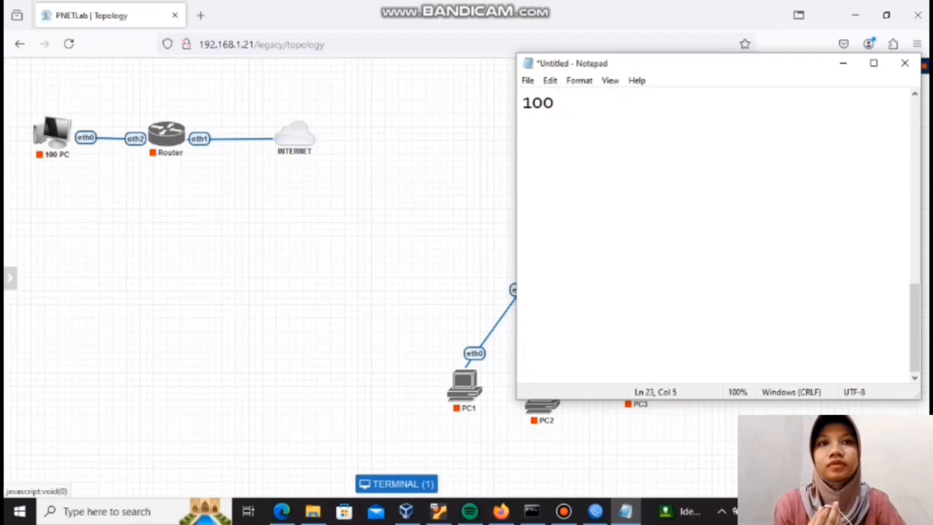
text(kompute)
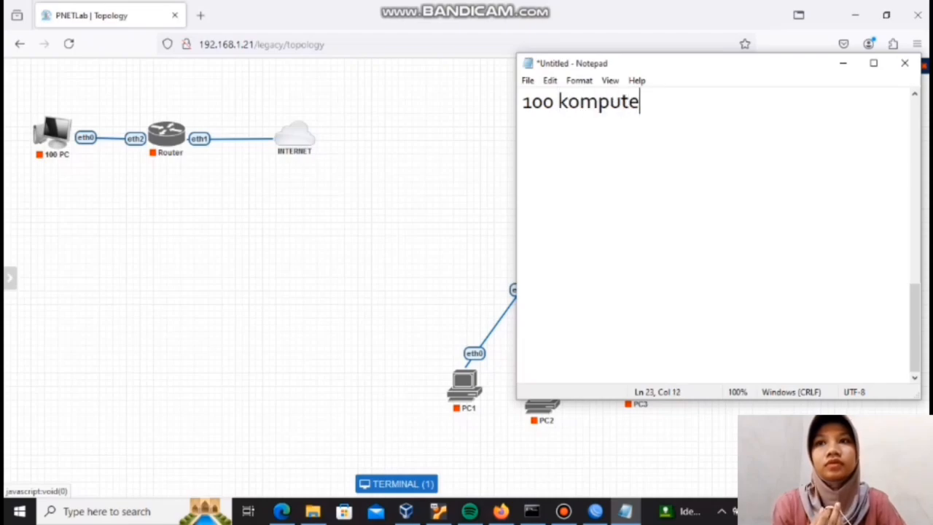
text(r/)
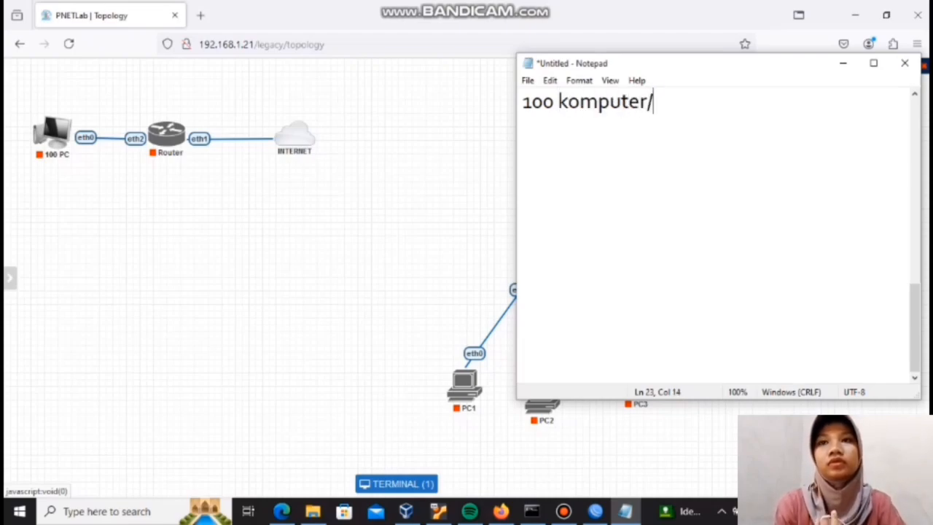
text(pc)
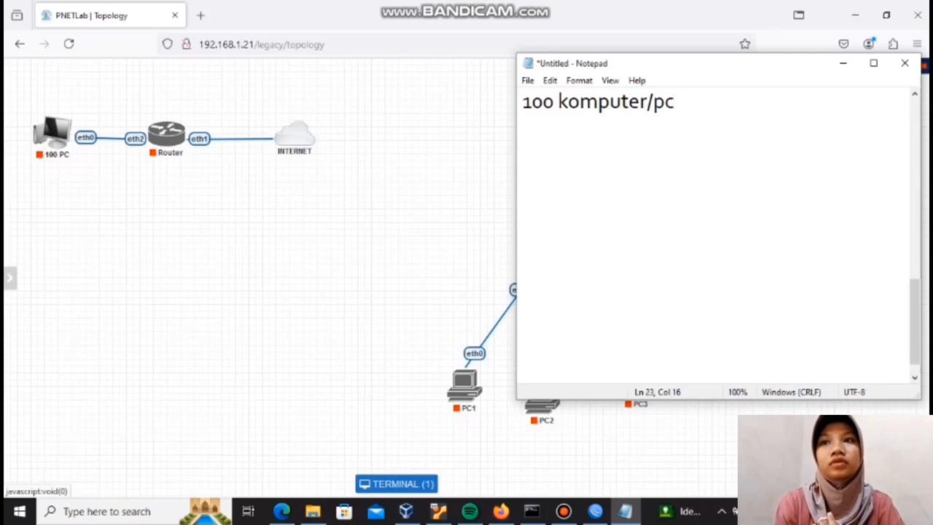
Step: Add the line "2 komputer tidak bisa ping ke 8.8.8.8 98 bisa" below "100 komputer/pc"
key(Return)
text(2)
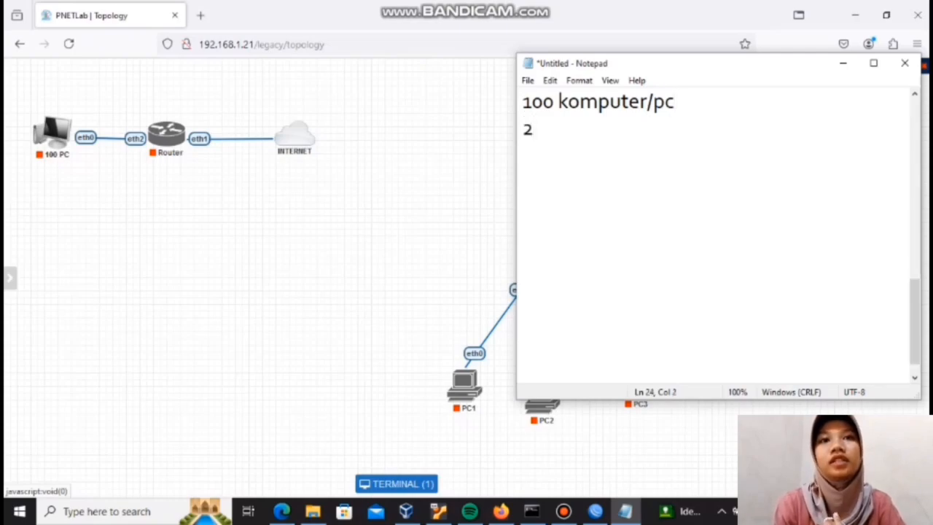
text( komp)
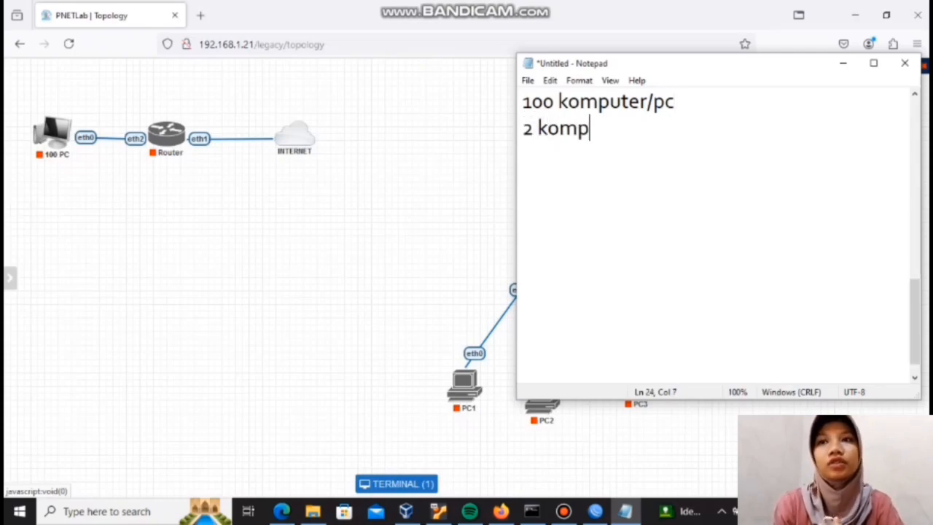
text(uter )
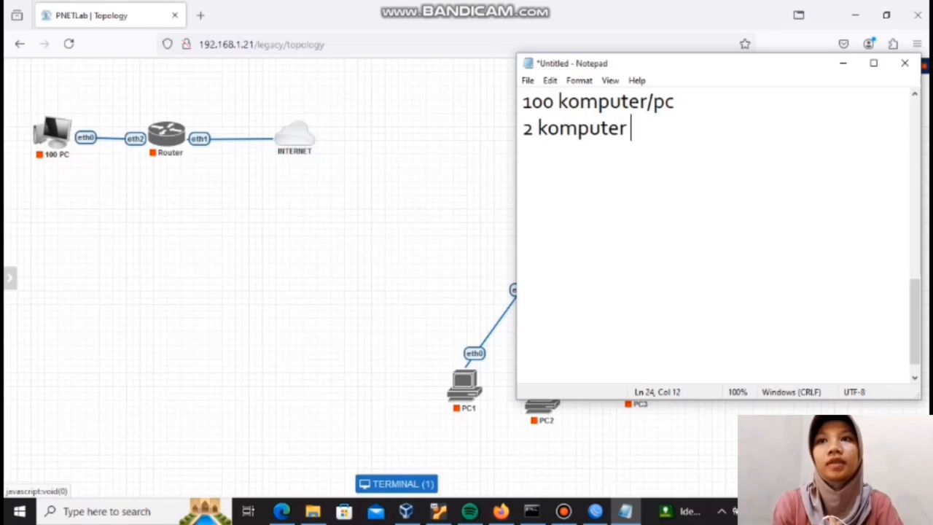
text(tidak bis)
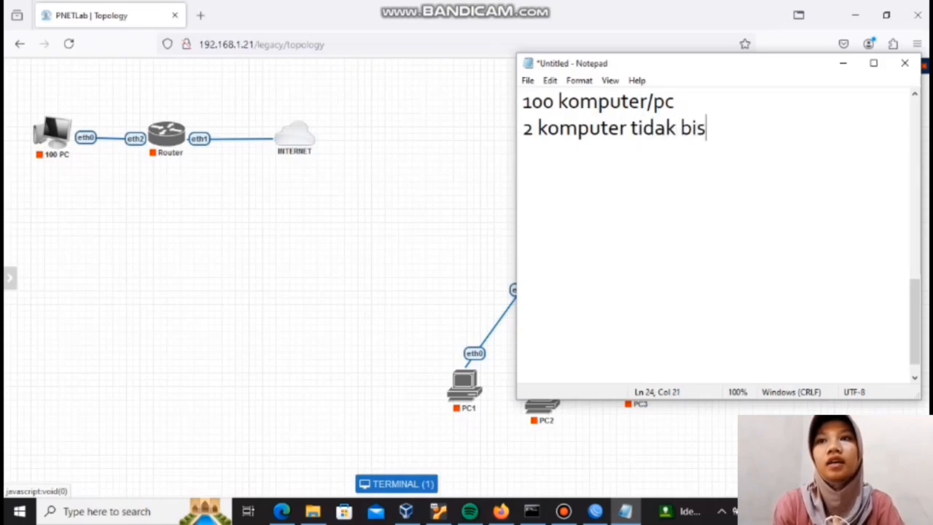
text(a pin)
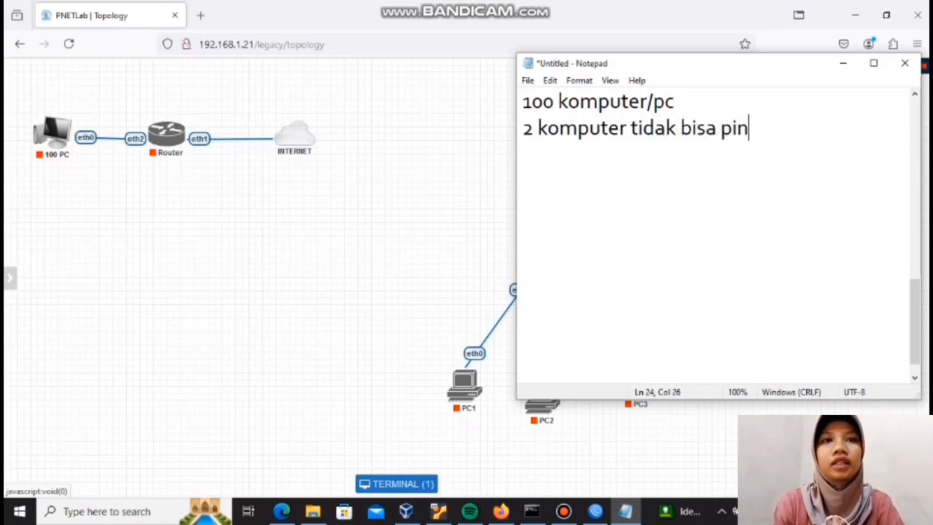
text(g ke 8)
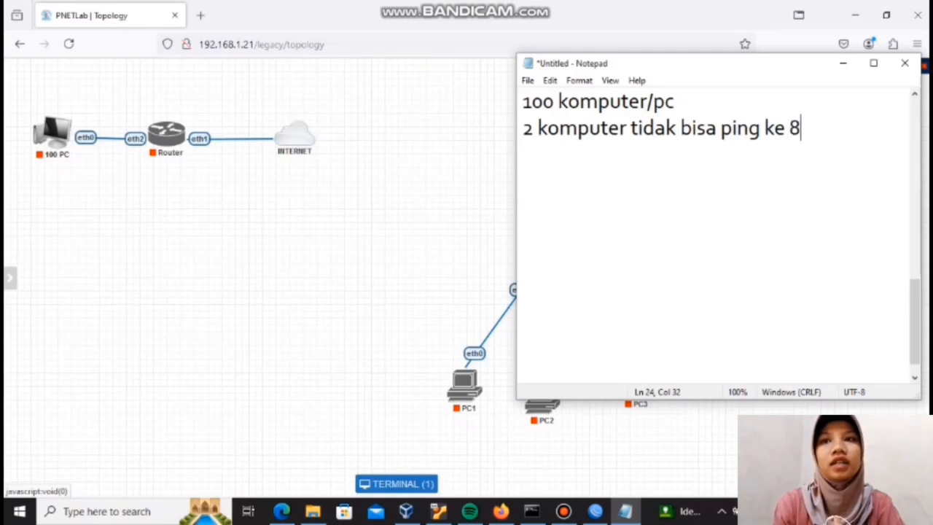
text(.8.8.8)
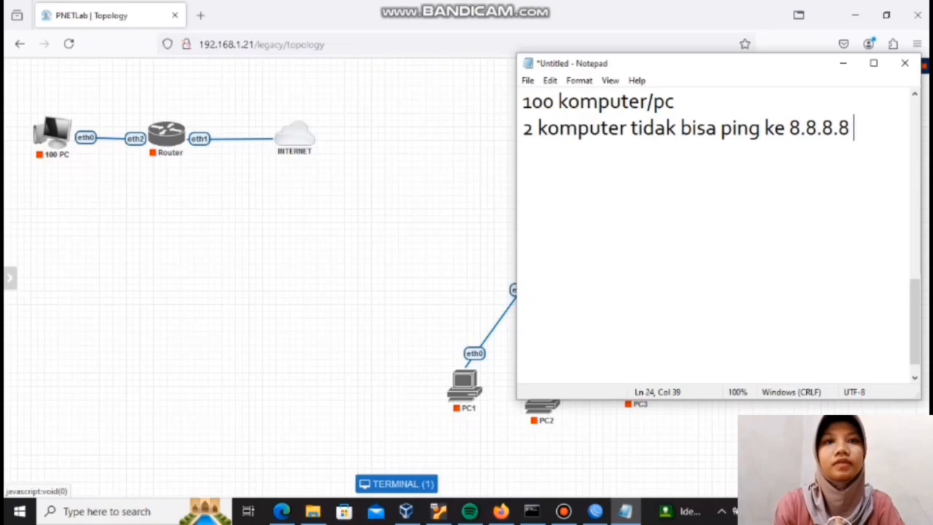
text( 98)
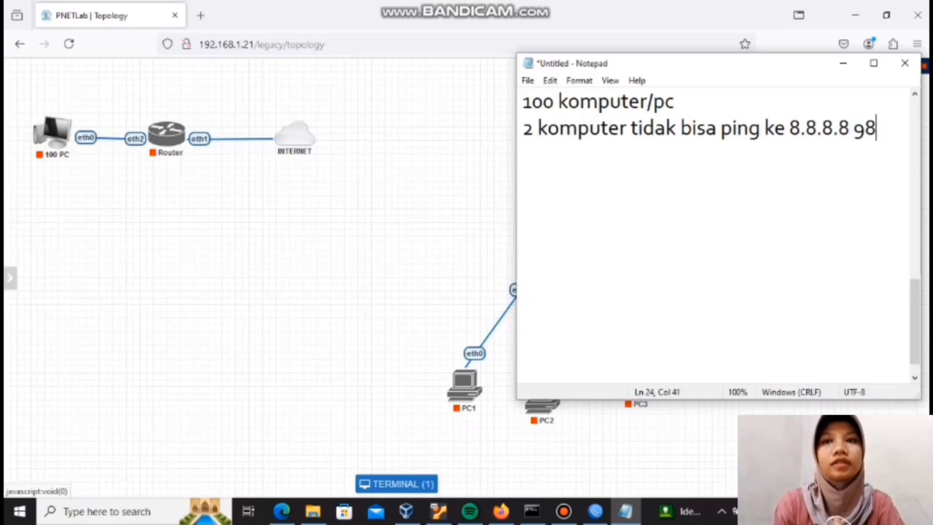
text( bisa)
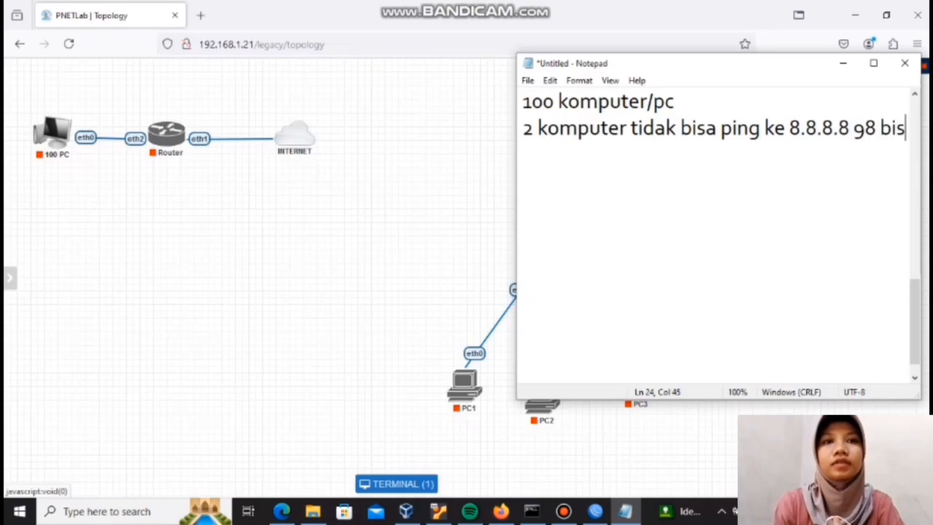
Step: Leave a blank line below the computer notes and write the heading "cara 1 (accept few drop any)"
key(Return)
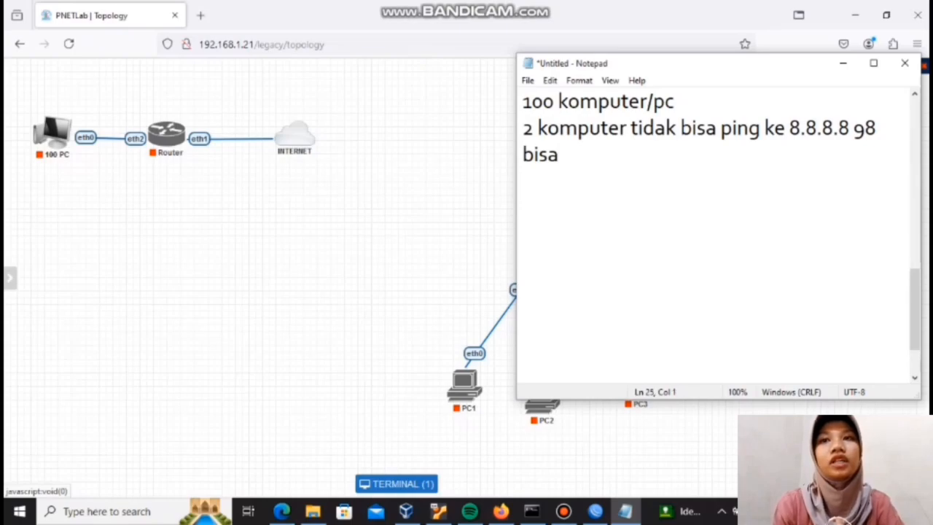
key(Return)
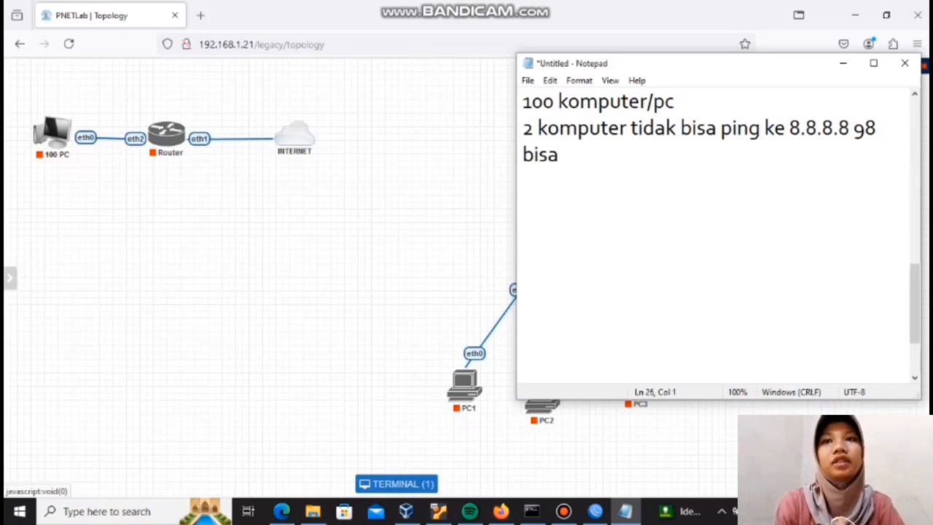
text(cara 1 )
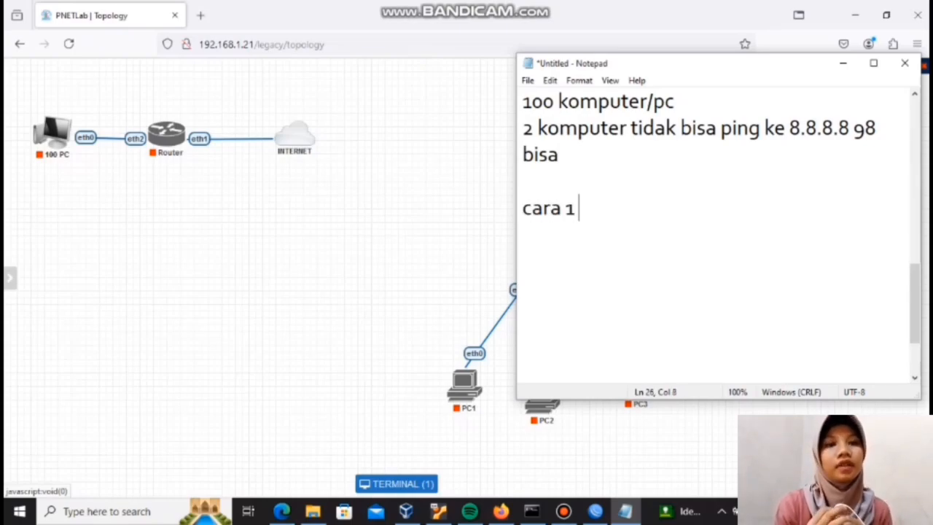
text())
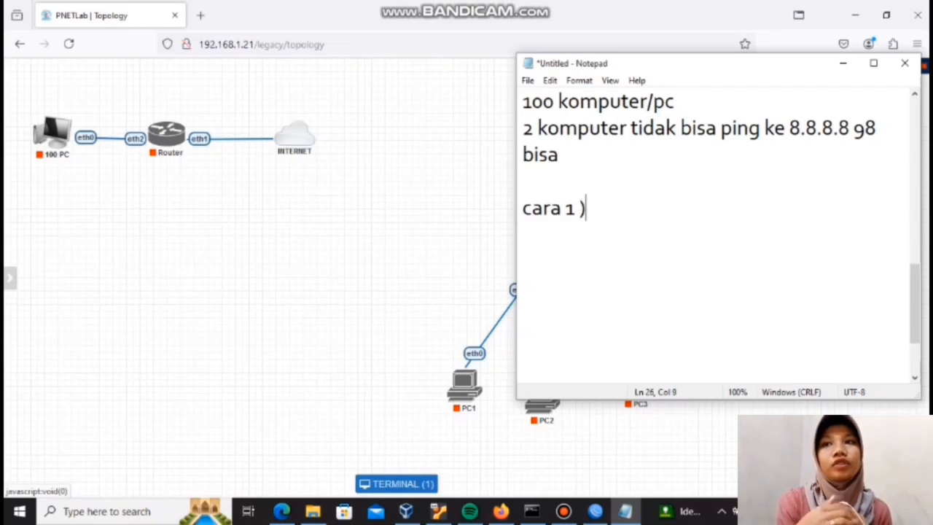
key(BackSpace)
text(()
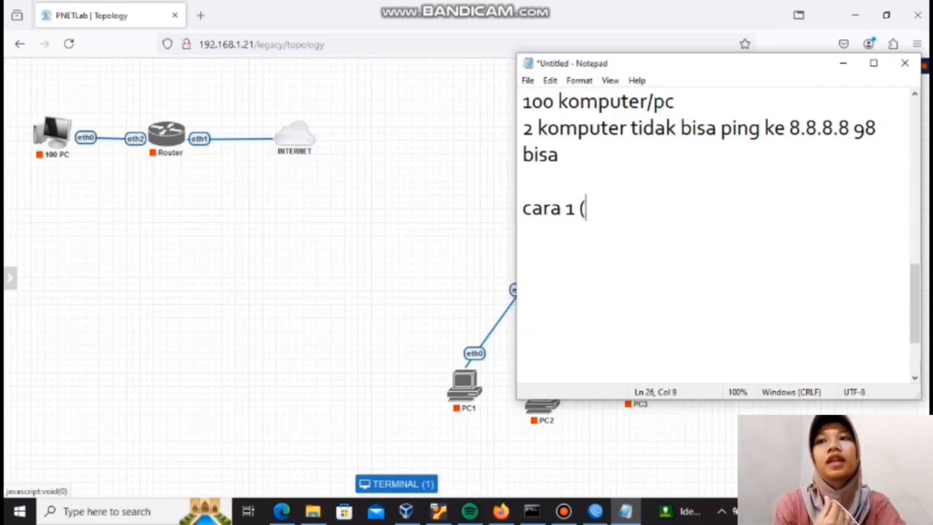
text(a)
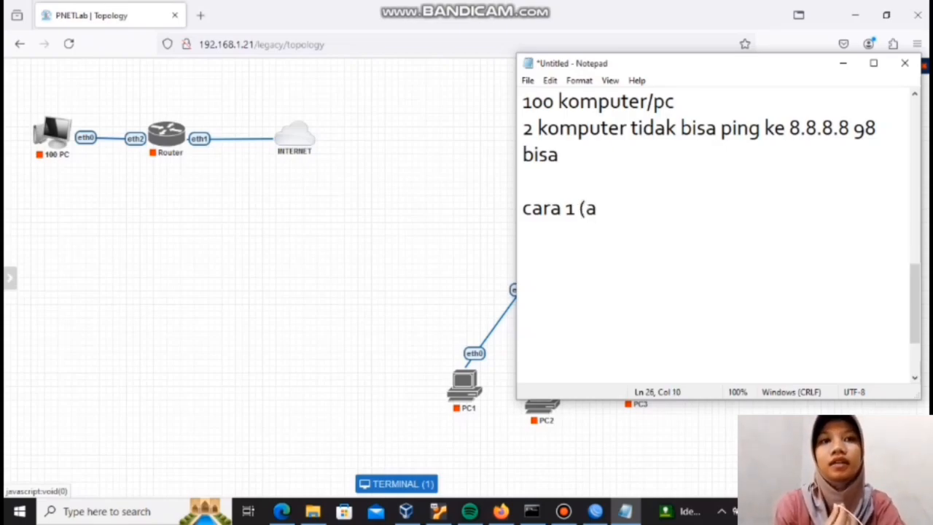
text(ccep)
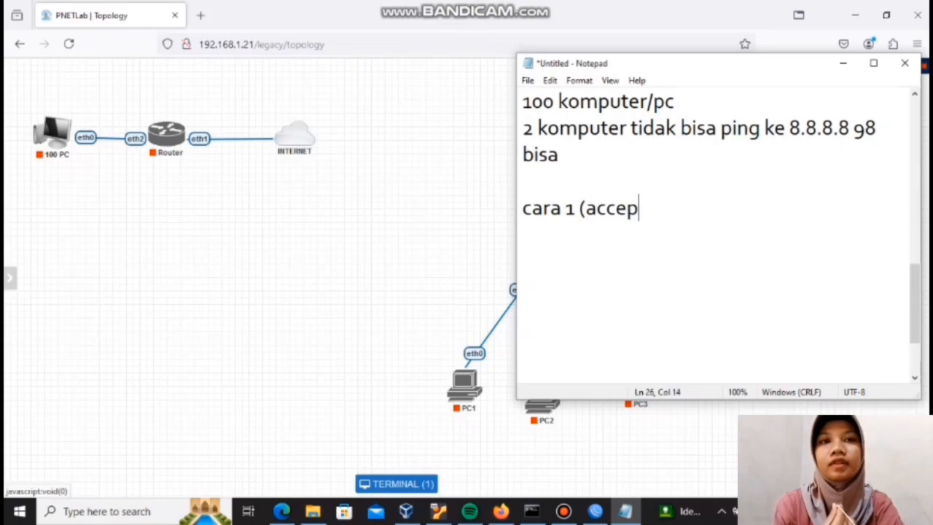
text(t)
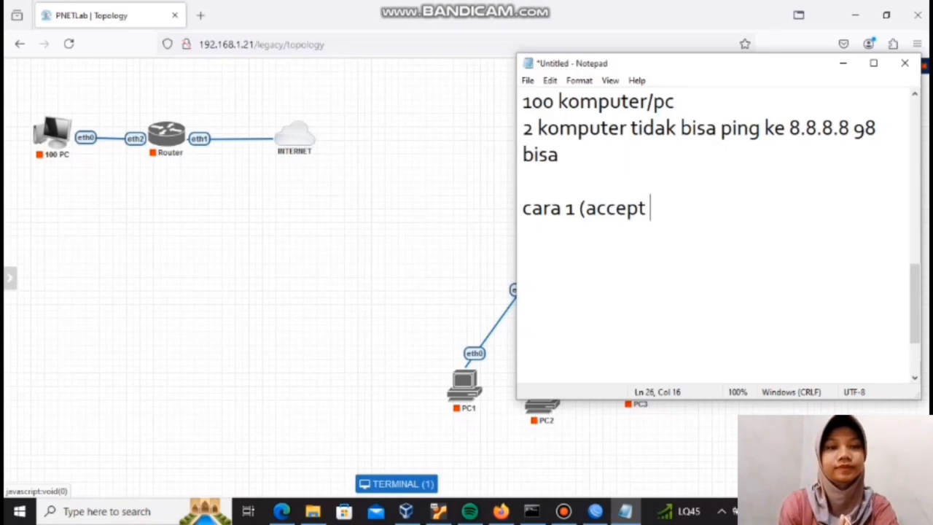
text( few)
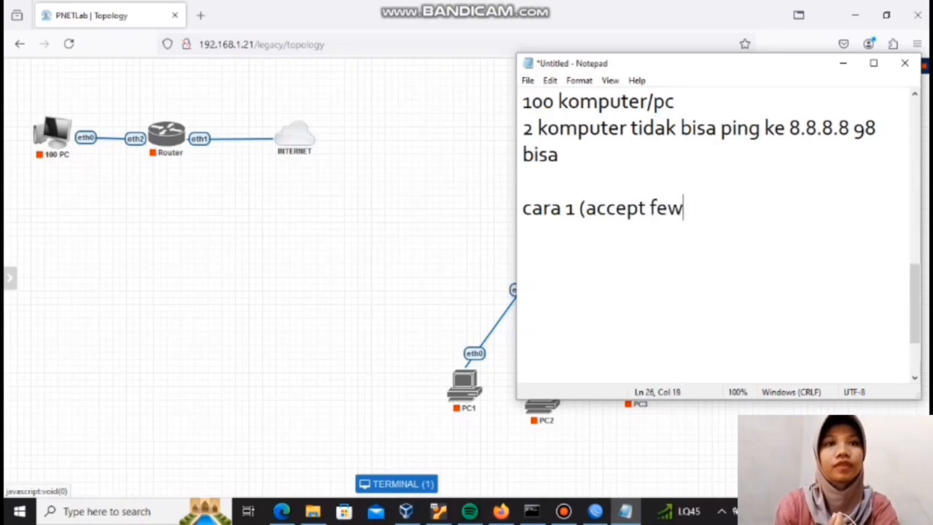
text( drop)
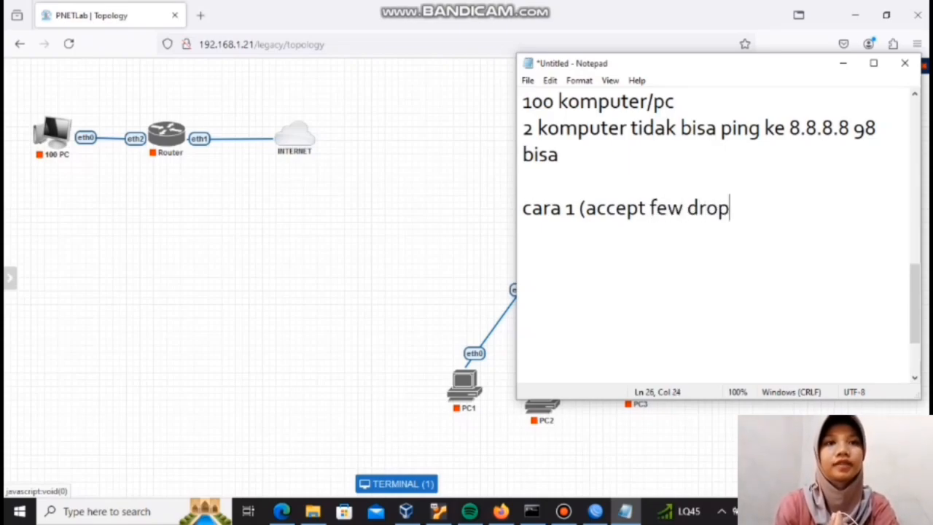
text( an)
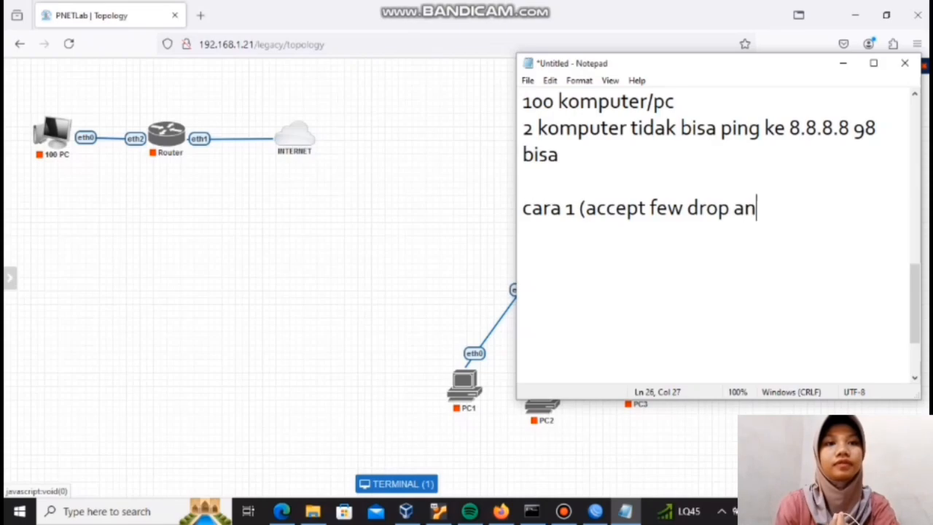
text(y)
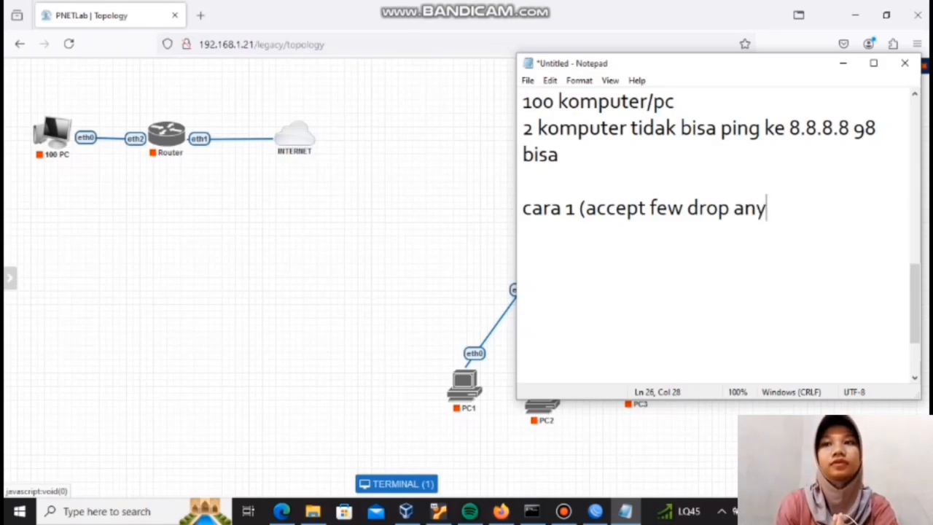
text())
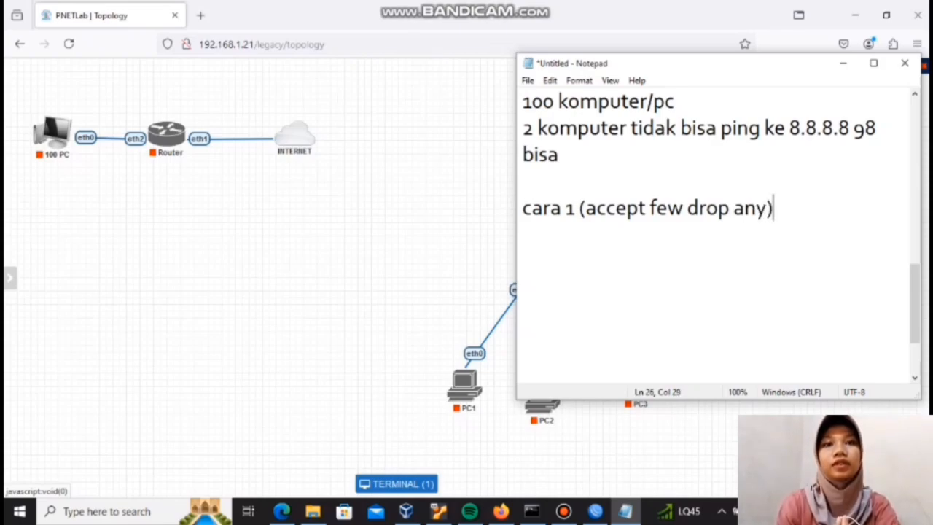
Step: Add the line "98 rule accept" directly under the "cara 1" heading
key(Return)
text(9)
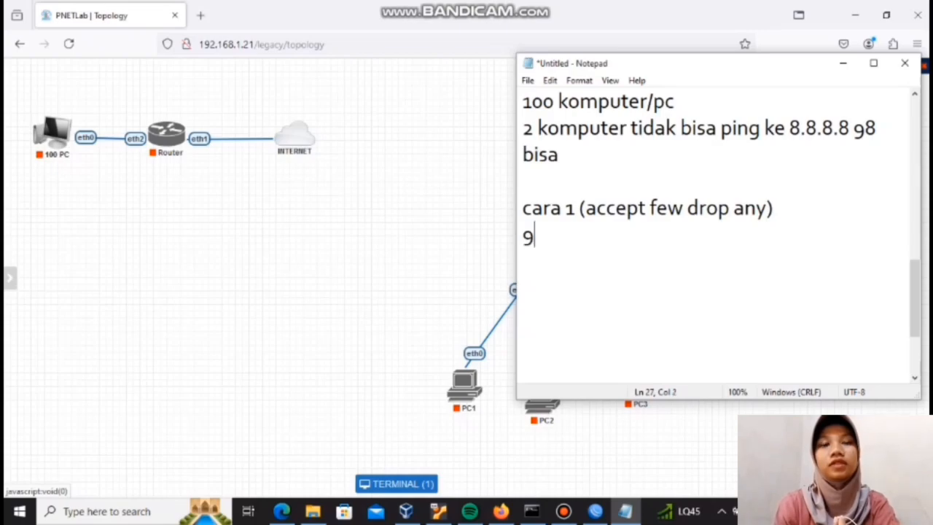
text(8 rule)
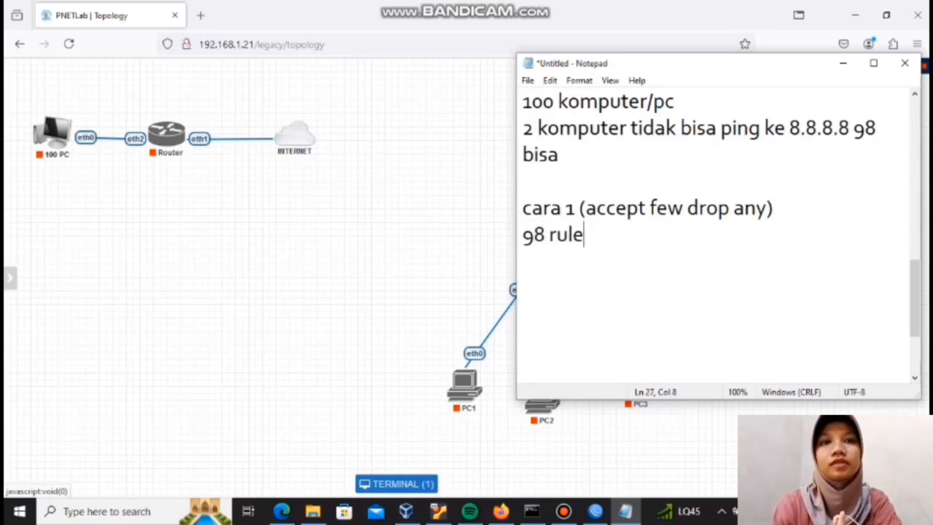
text( acc)
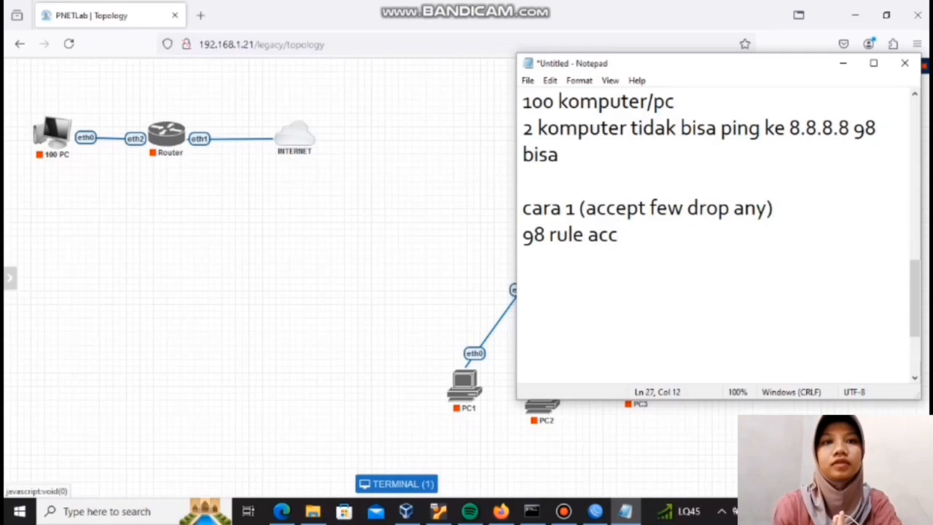
text(w)
key(BackSpace)
text(e)
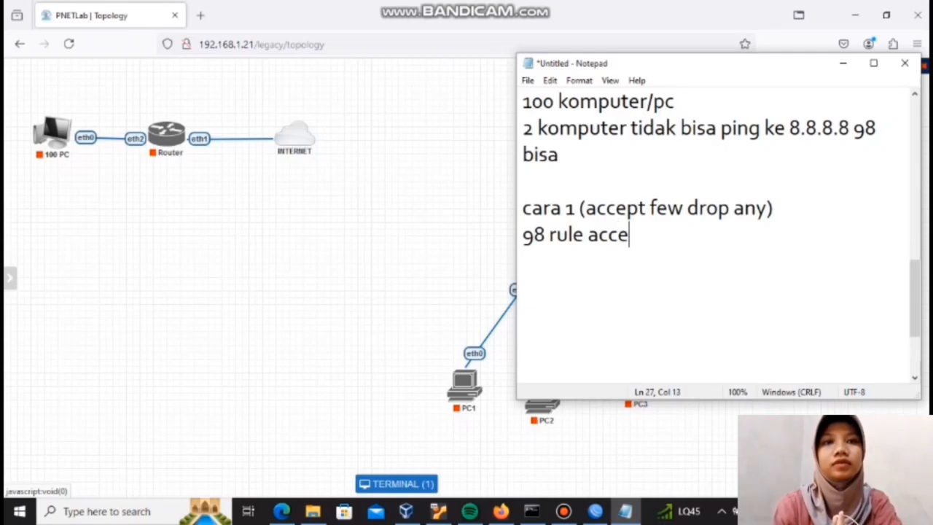
text(pt)
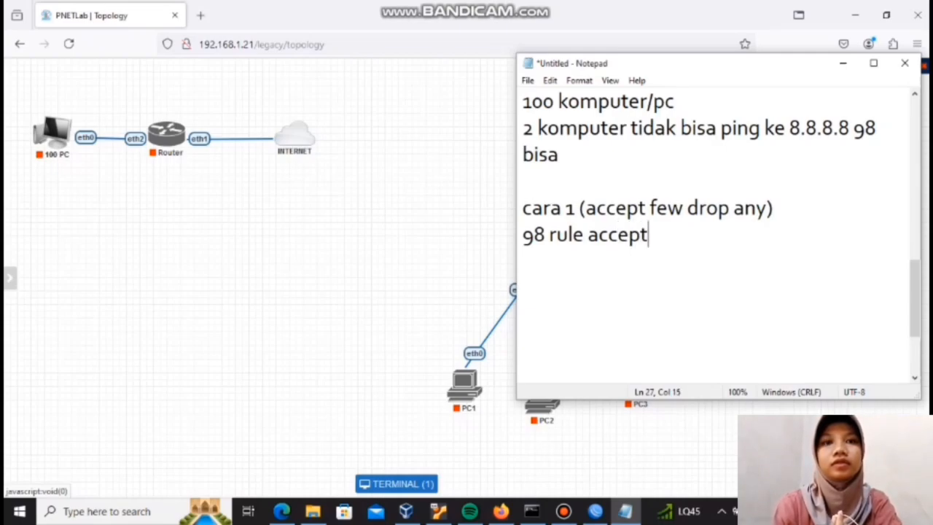
Step: Add the line "1 rule drop" below "98 rule accept"
key(Return)
text(1)
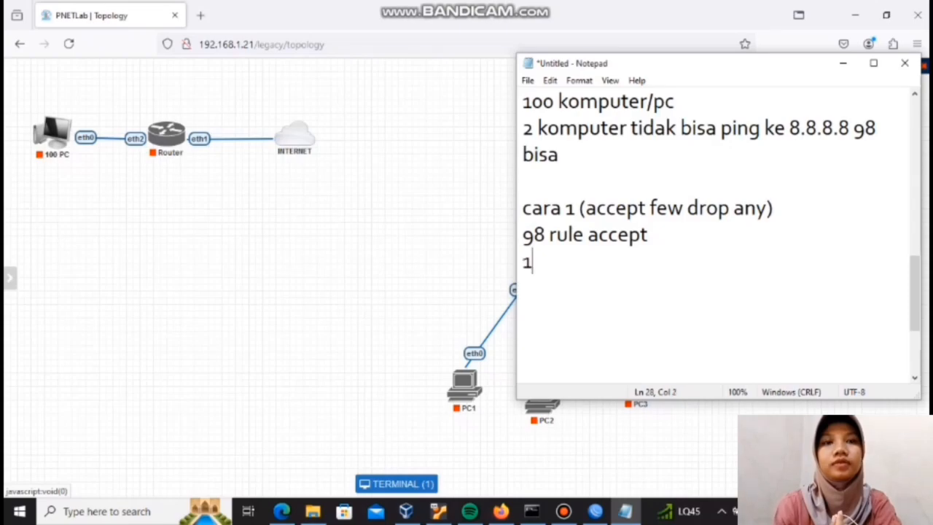
text( rule )
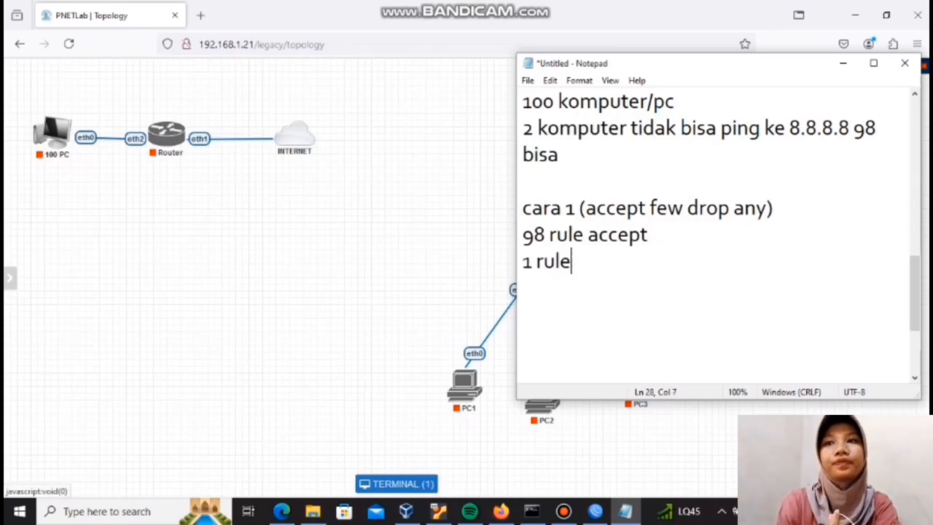
text(drop)
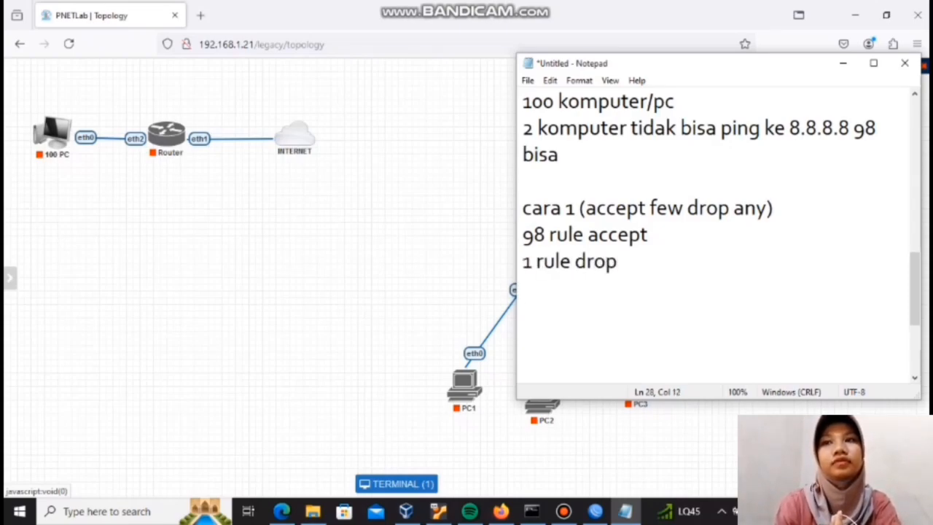
Step: Leave a blank line below "1 rule drop" and write the second heading "cara 2 ( drop few accept)"
key(Return)
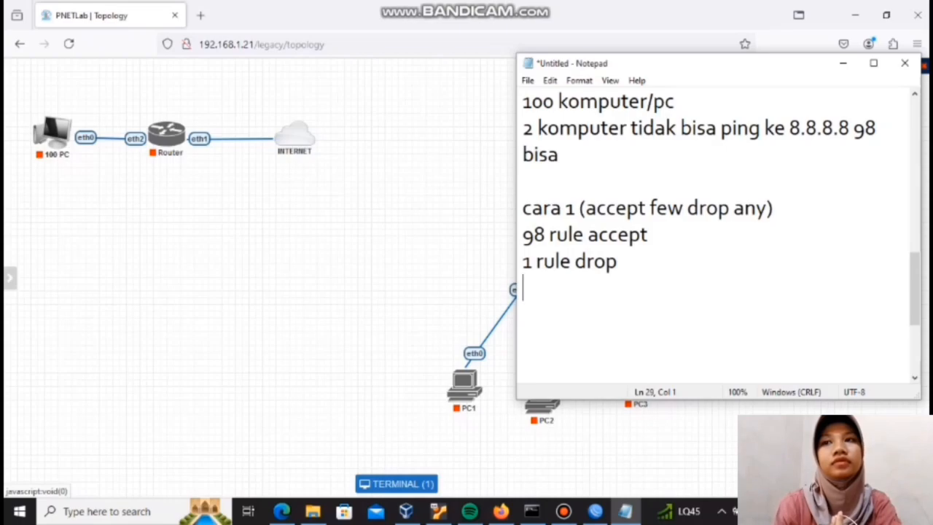
key(Return)
text(cara)
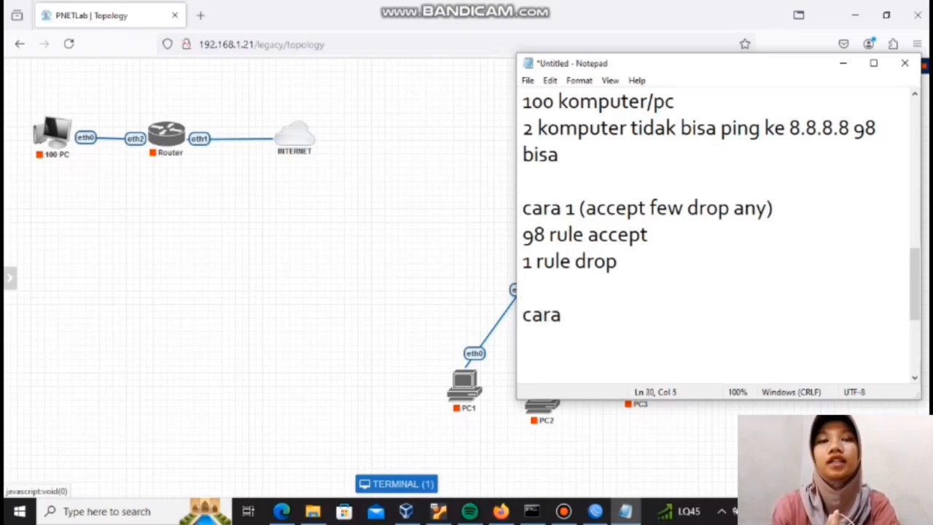
text( 2)
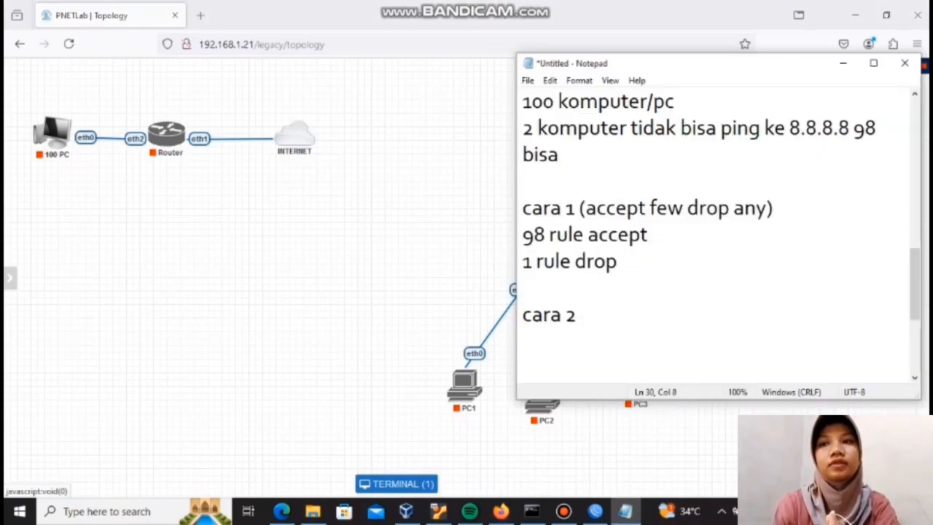
text(()
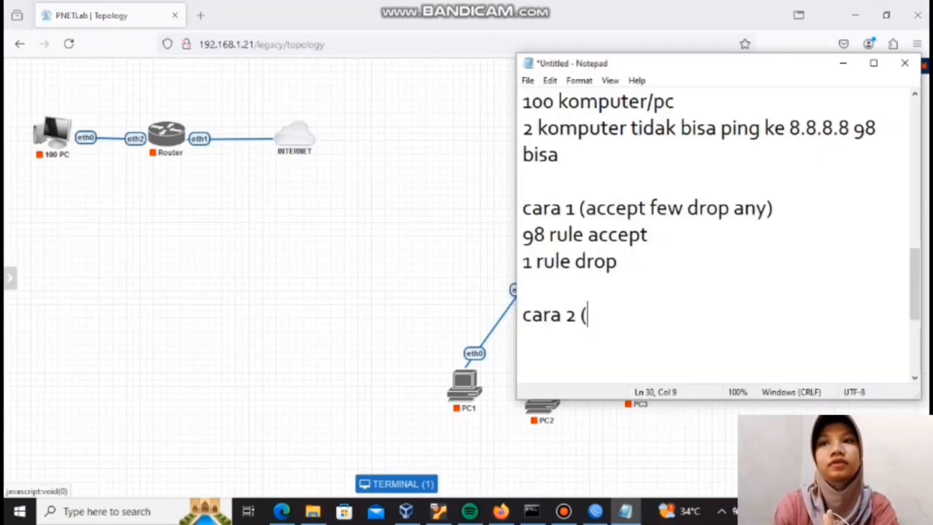
text( d)
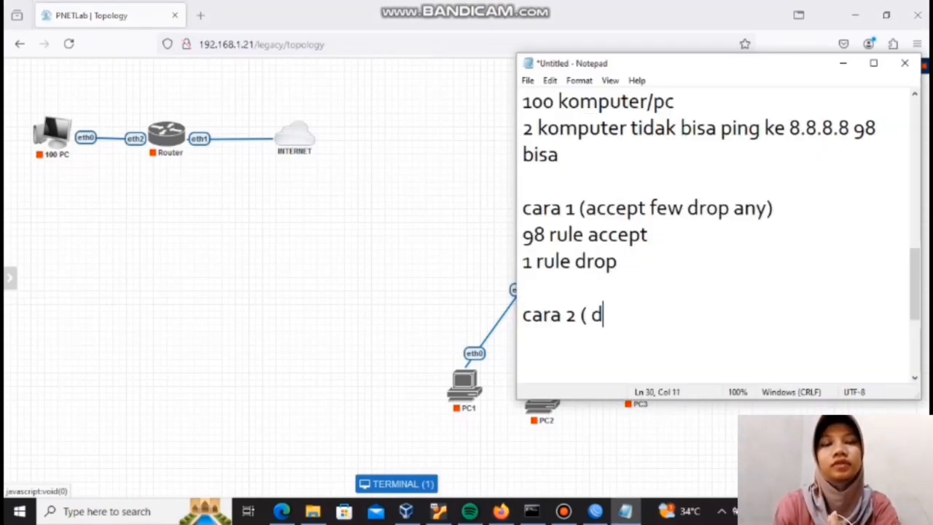
text(rop few)
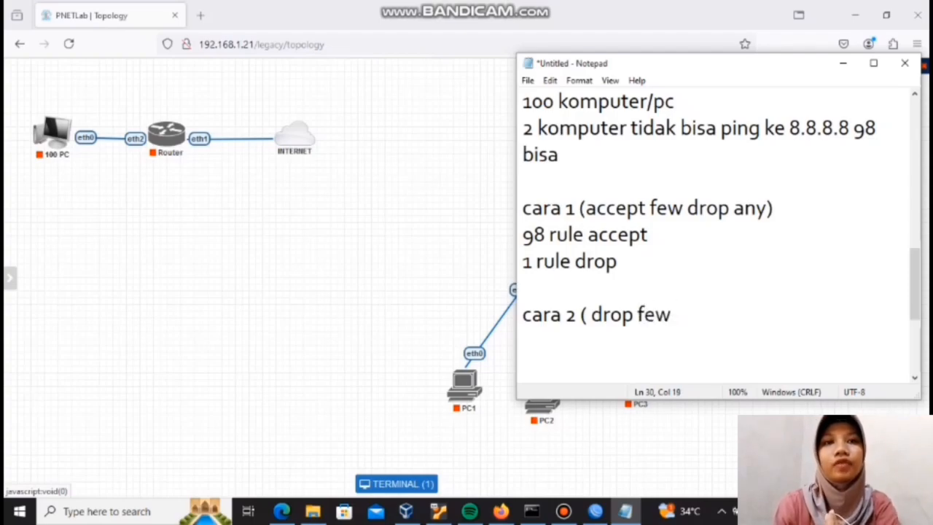
text( acce)
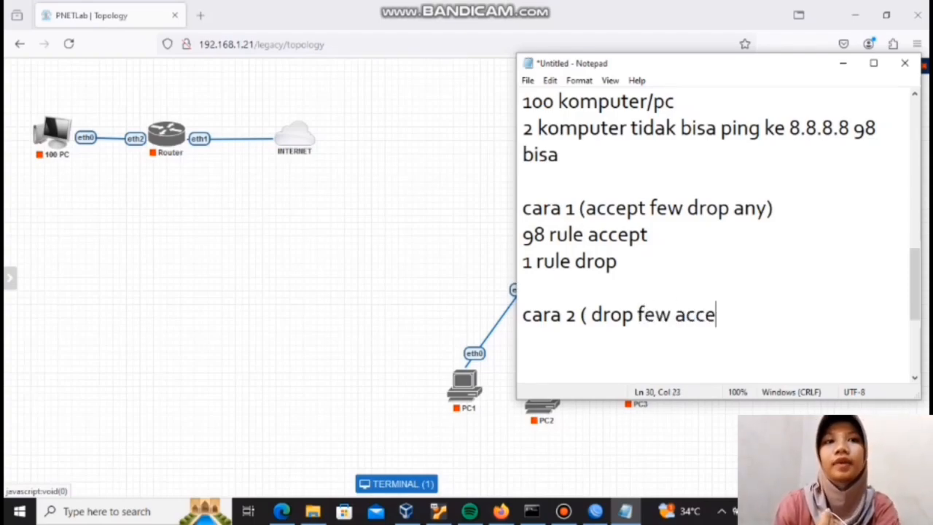
text(py)
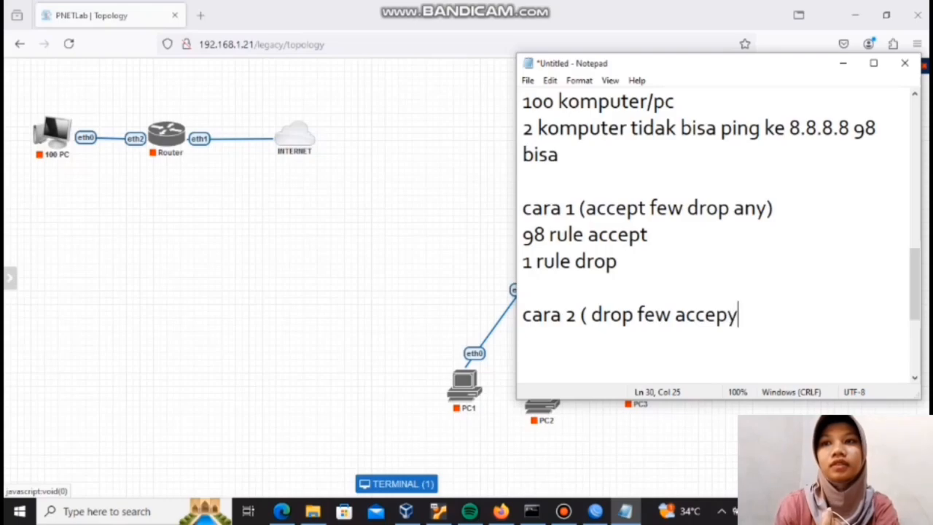
key(BackSpace)
text(t)
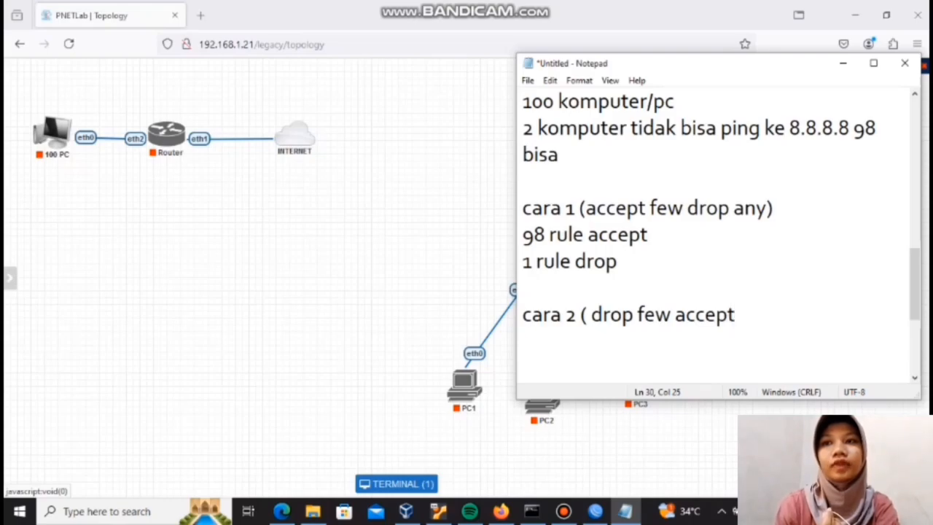
text())
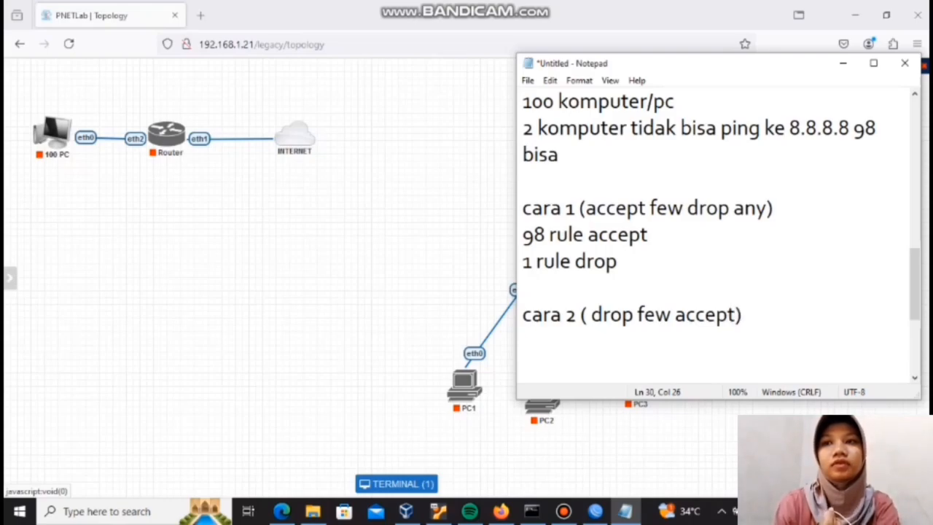
Step: Add the line "2 rule drop" directly under the "cara 2" heading
key(Return)
text(2)
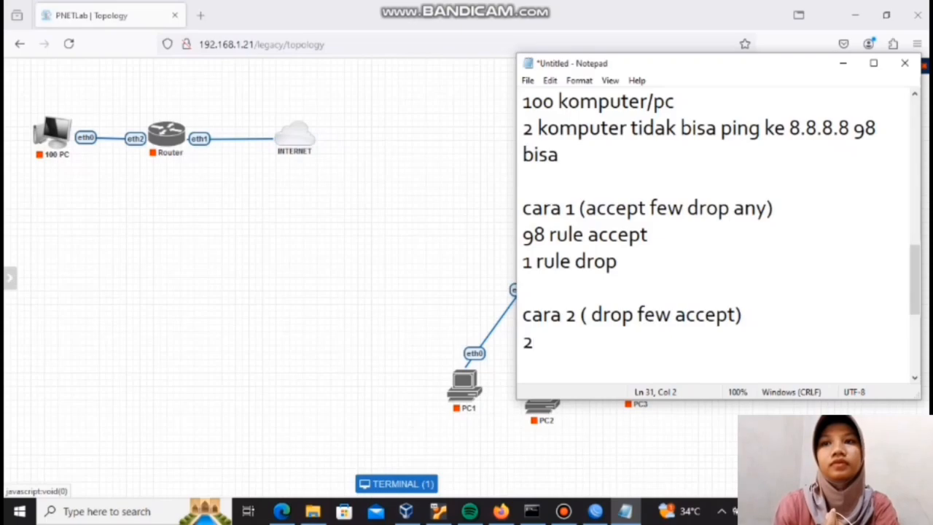
text( rule)
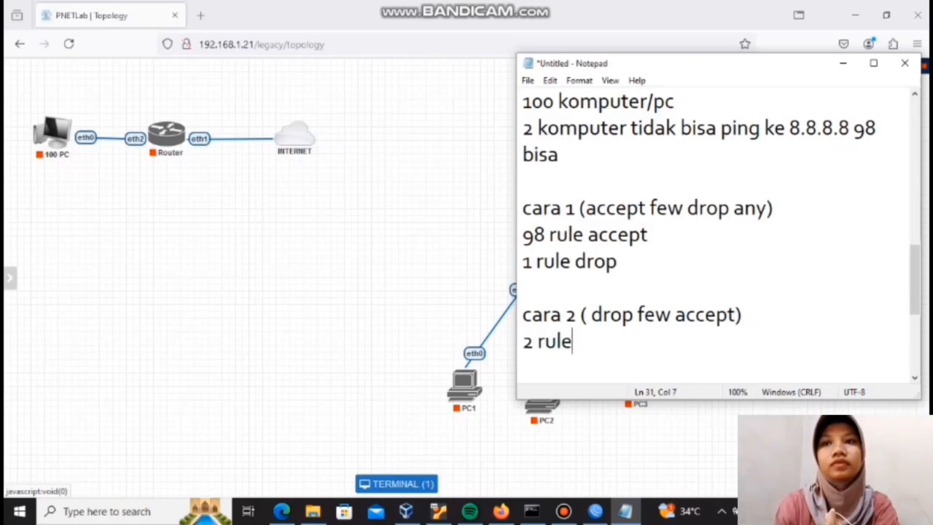
text( drop)
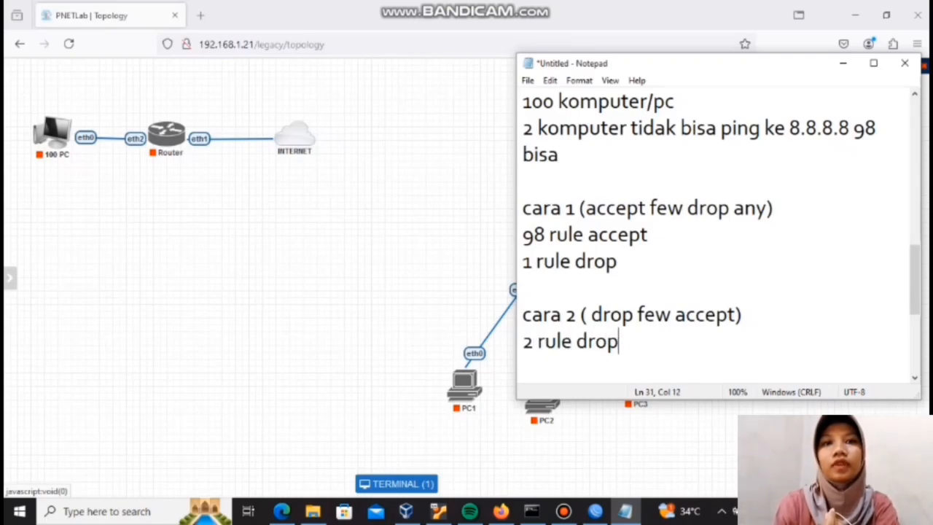
Step: Add the line "1rule accept" below "2 rule drop"
key(Return)
text(1)
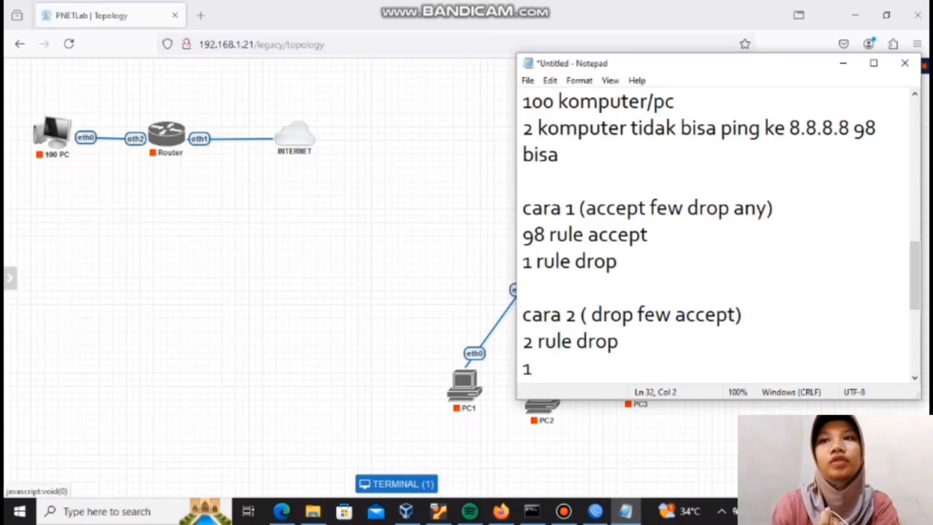
text(rule)
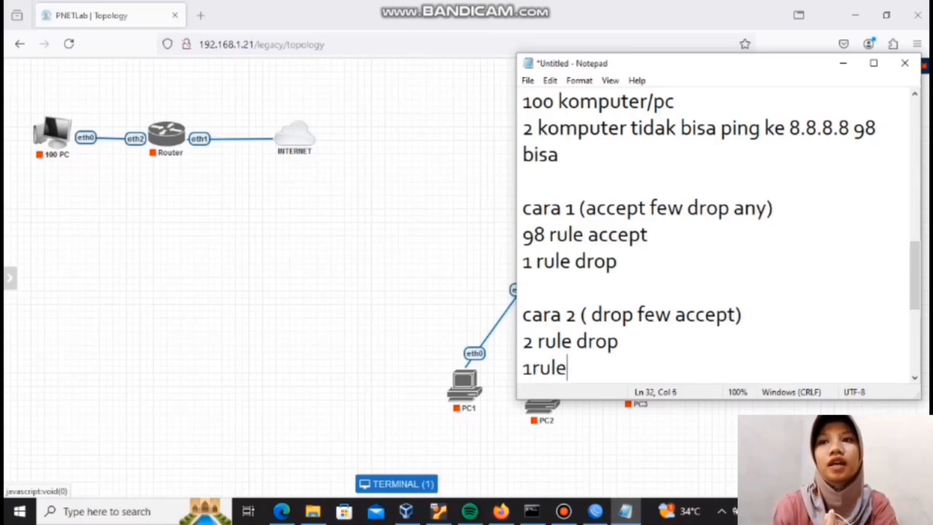
text( ac)
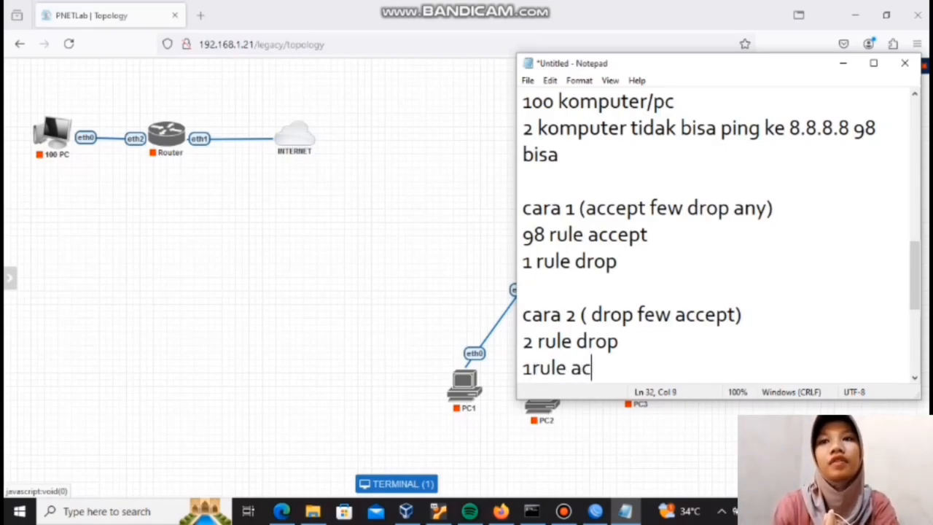
text(cept)
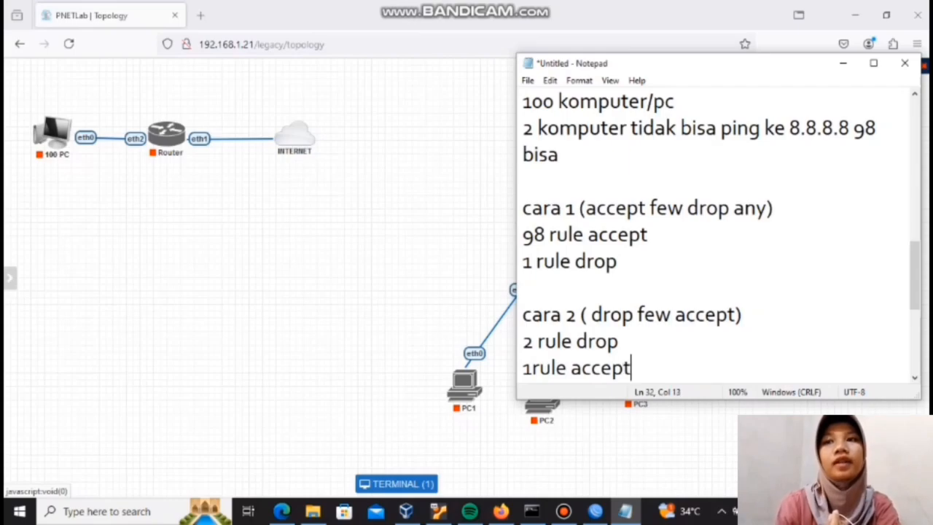
Step: Leave a blank line below "1rule accept" and write the second case "2 komputer/pc bisa ping 8.8.8.8"
key(Return)
key(Return)
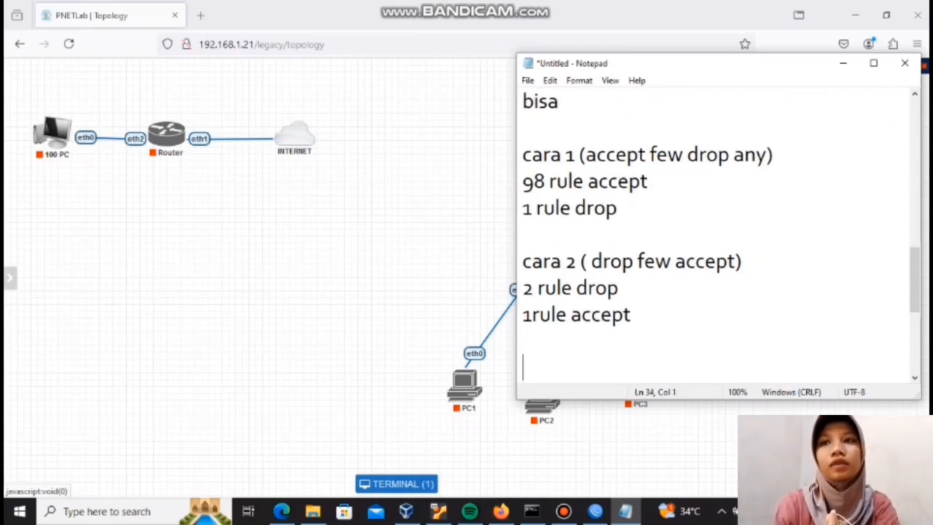
text(2 komp)
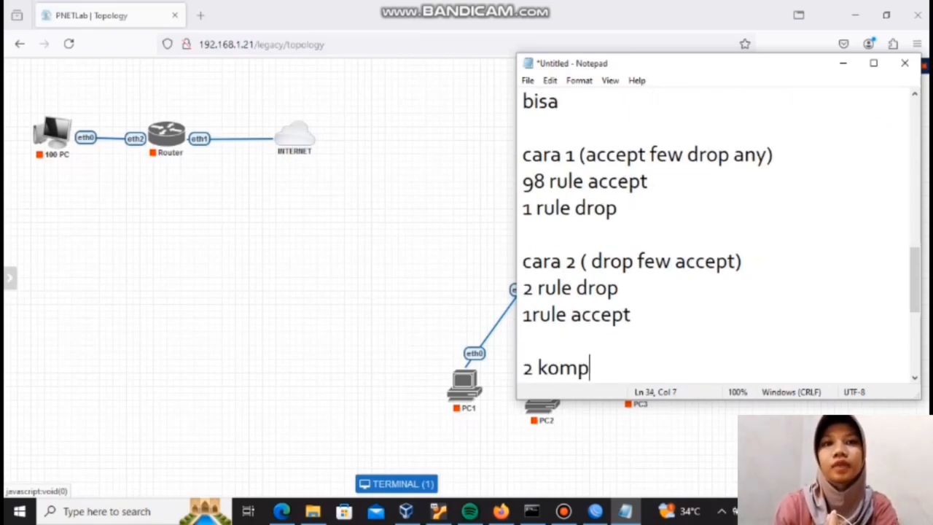
text(uter)
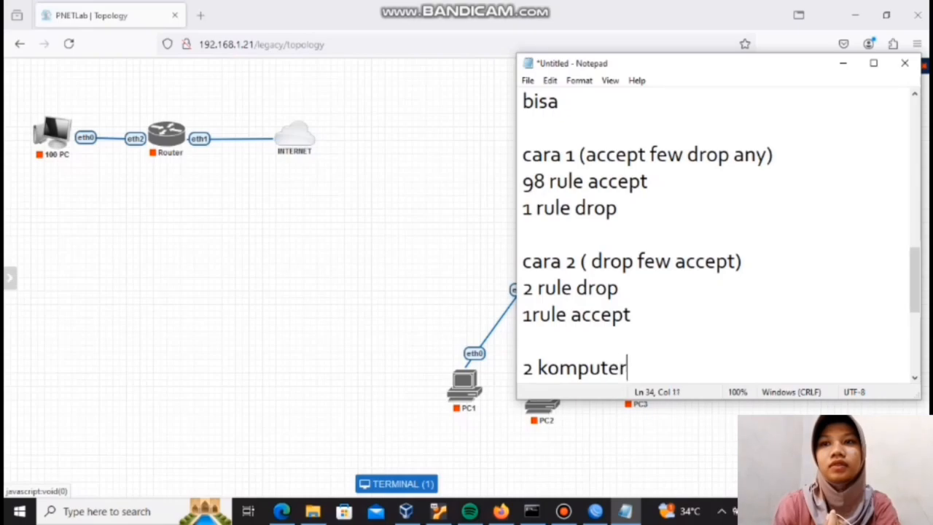
key(BackSpace)
text(/p)
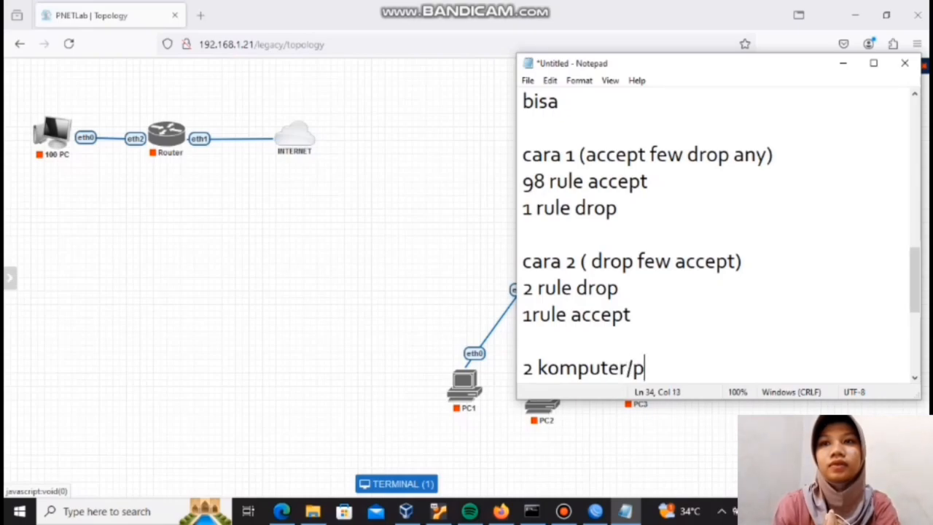
text(c bid)
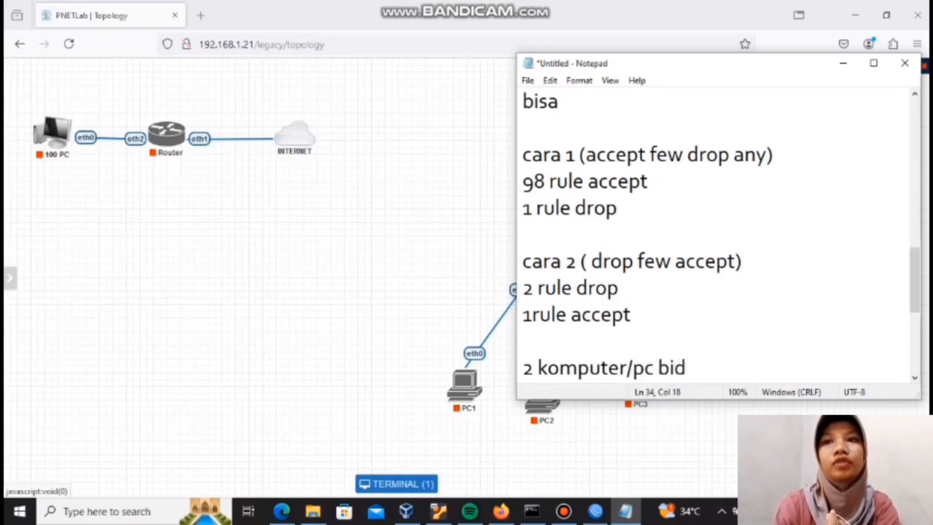
key(BackSpace)
text(sa)
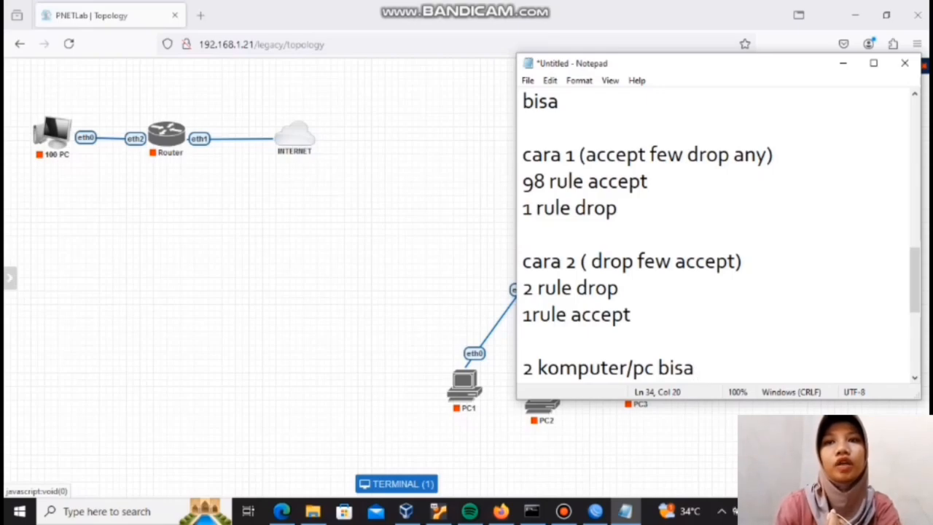
text( ping 8)
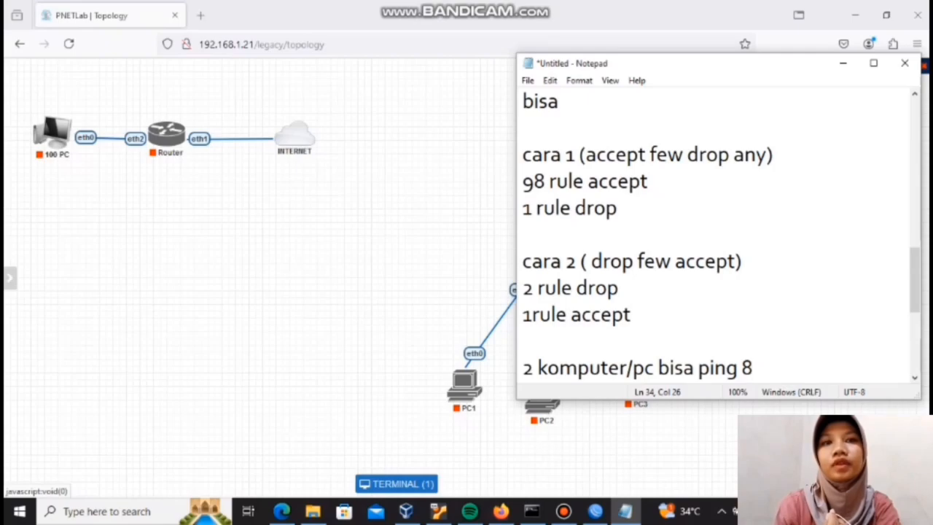
text(.8.8.8)
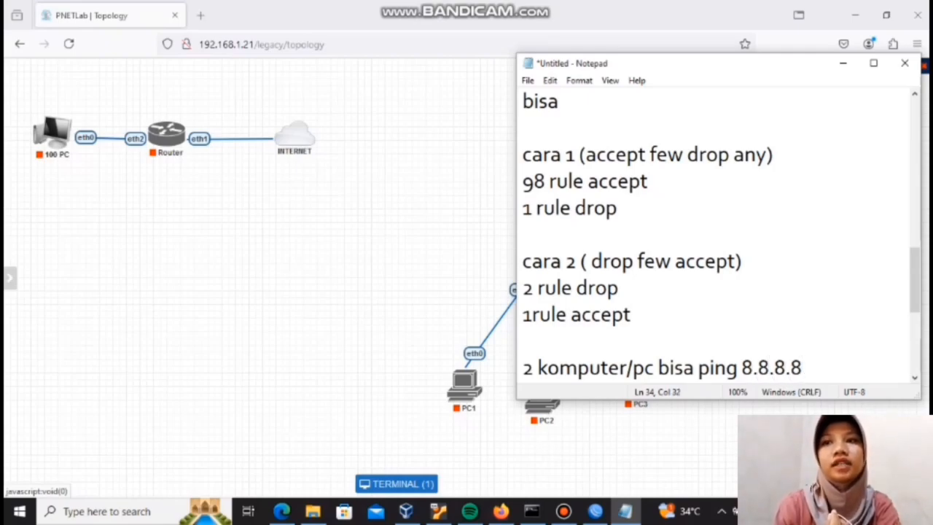
Step: Add the line "98 tidak bisa" below the "2 komputer/pc bisa ping 8.8.8.8" line
key(Return)
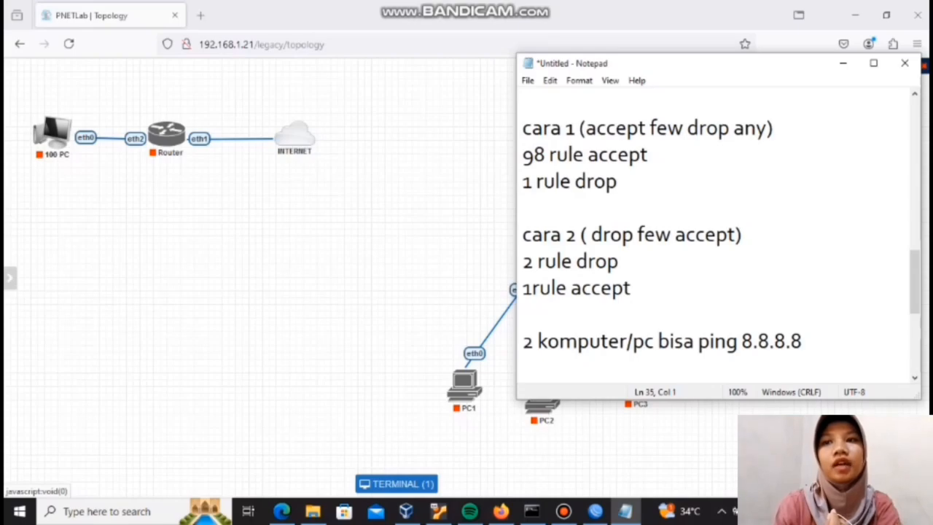
text(98 )
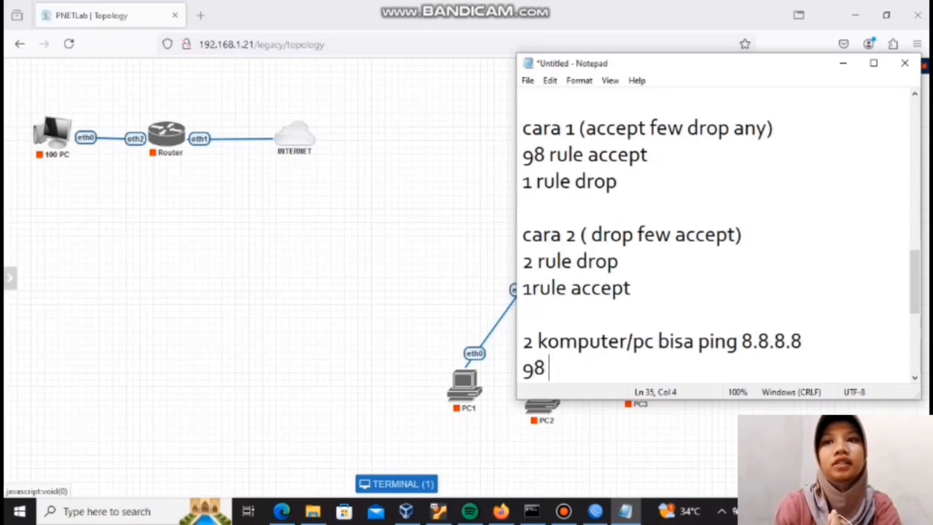
text(tidak)
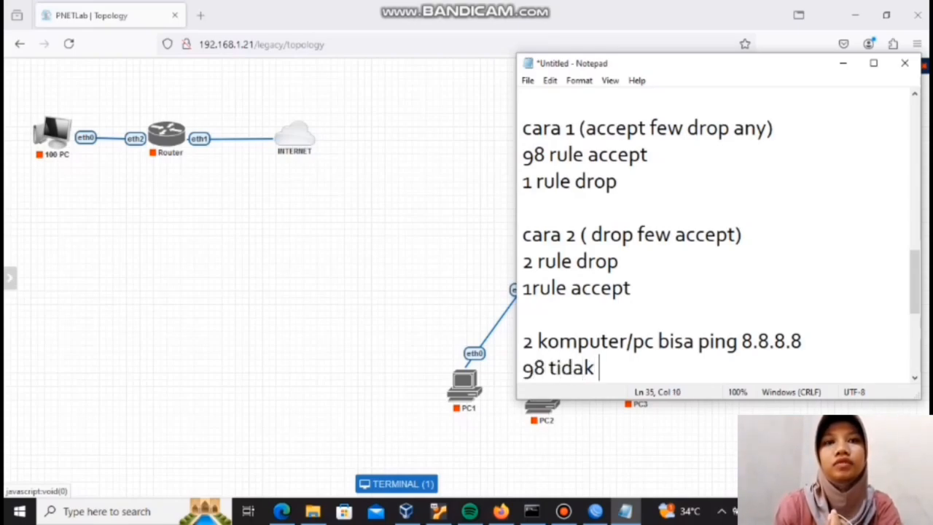
text( bisa)
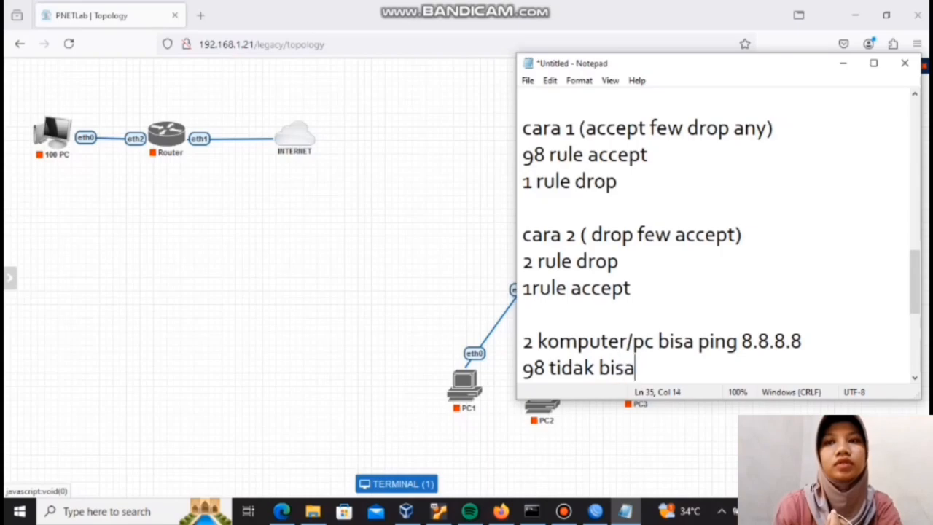
Step: Bring the Notepad notes back over the topology and leave a blank line below "98 tidak bisa"
click(510, 12)
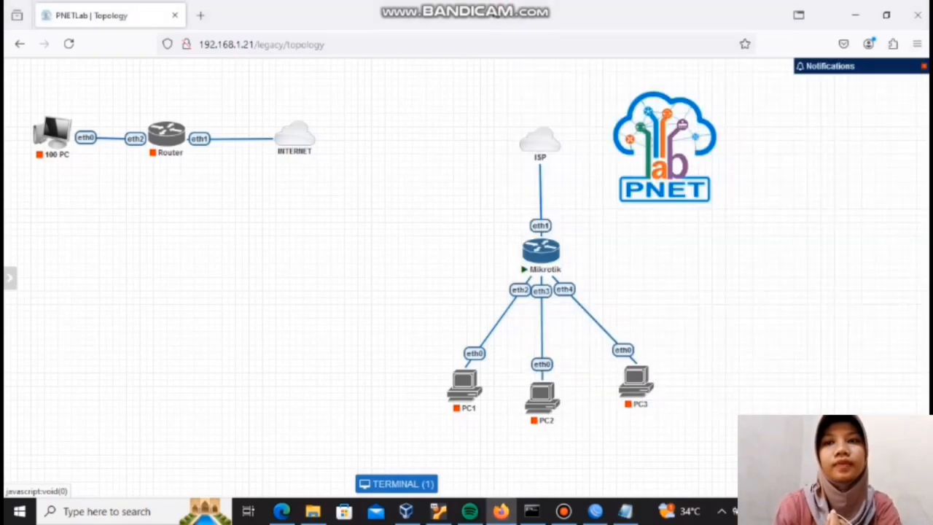
mouse_move(488, 5)
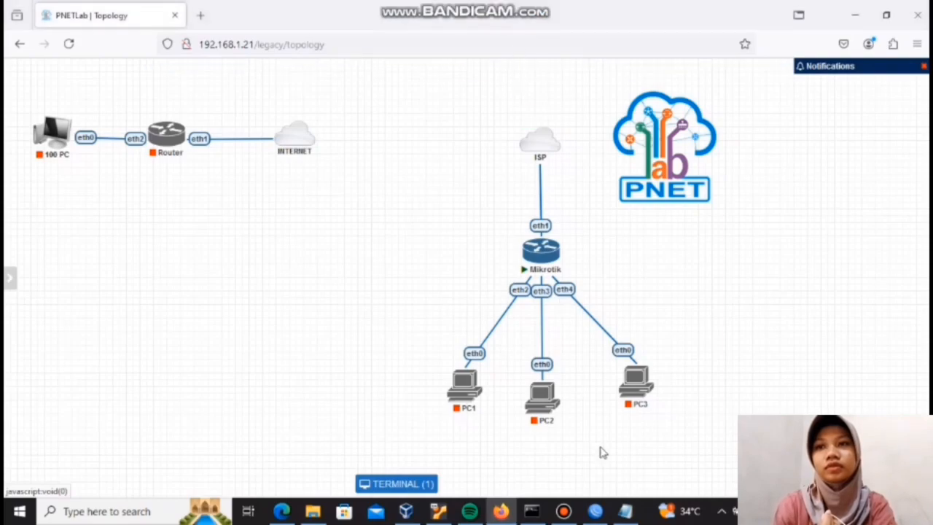
click(627, 513)
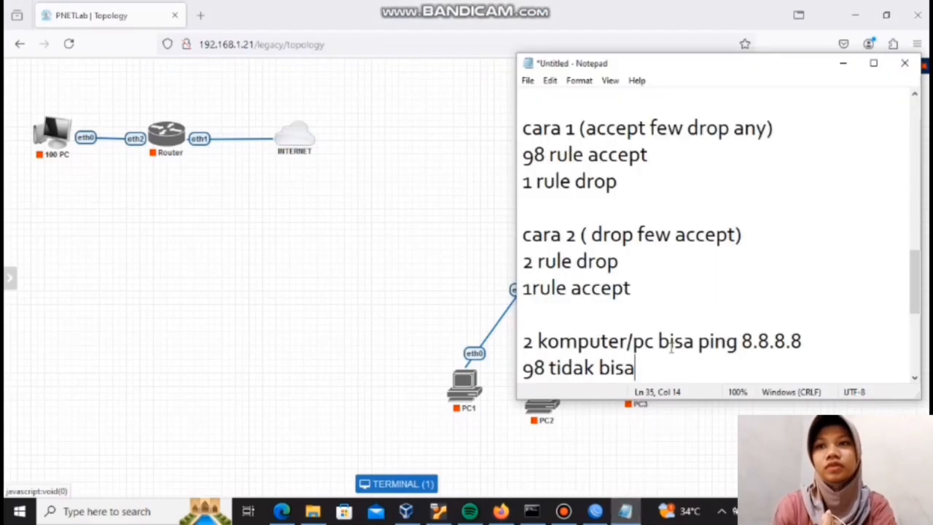
key(Return)
key(Return)
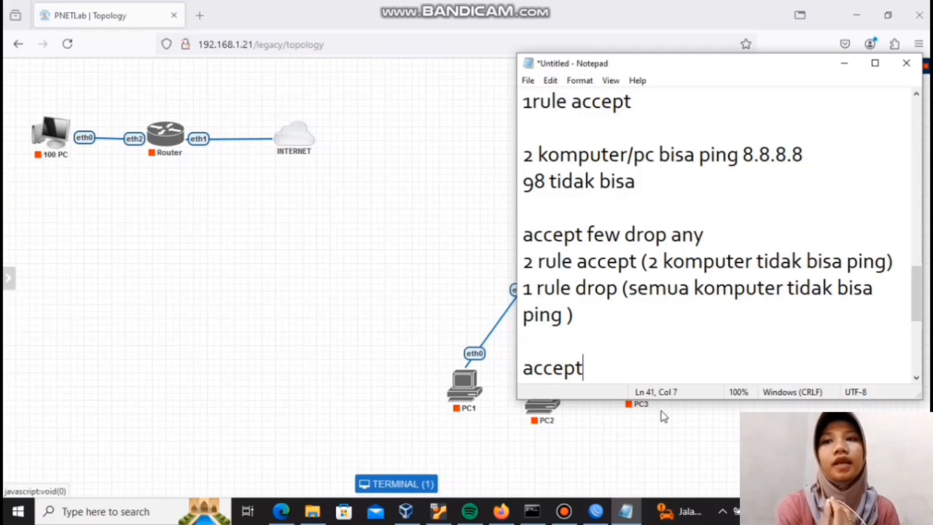
Step: Complete the last line of the notes so it reads "accept few drop any"
text(fe)
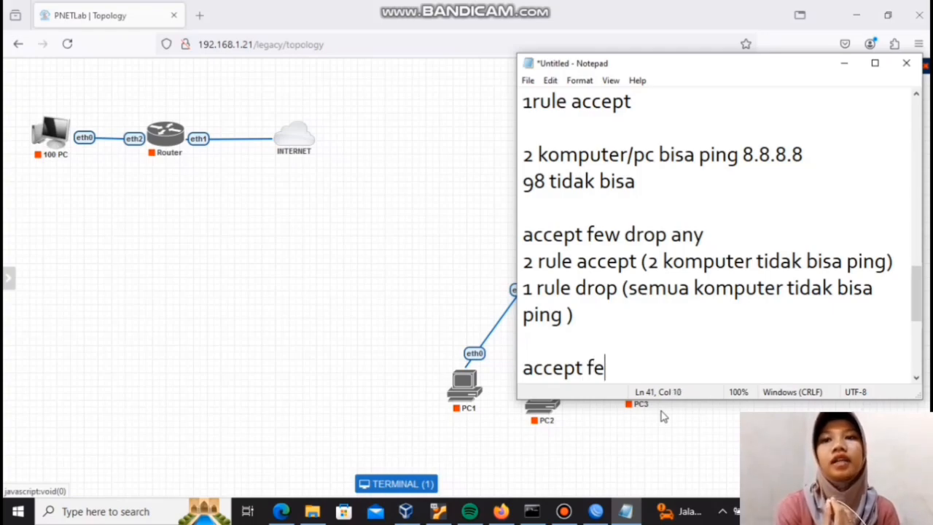
text(w d)
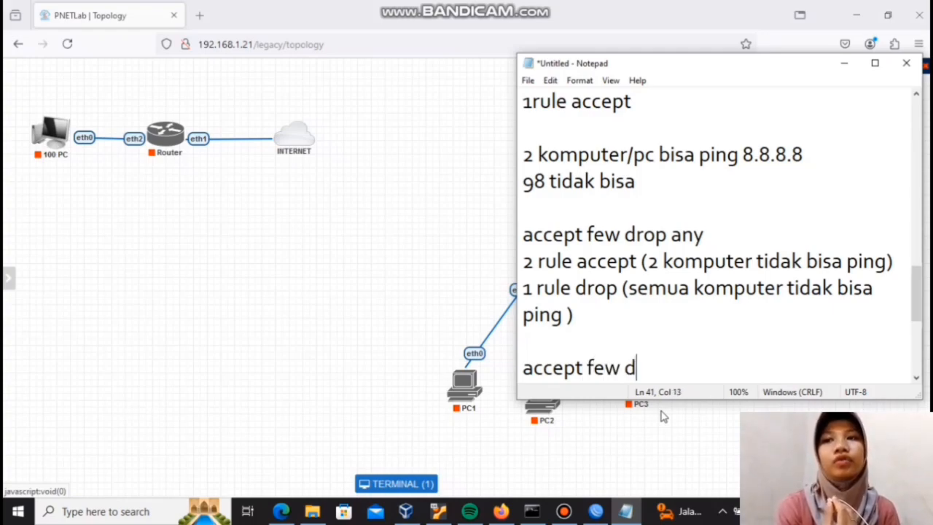
text(rop any)
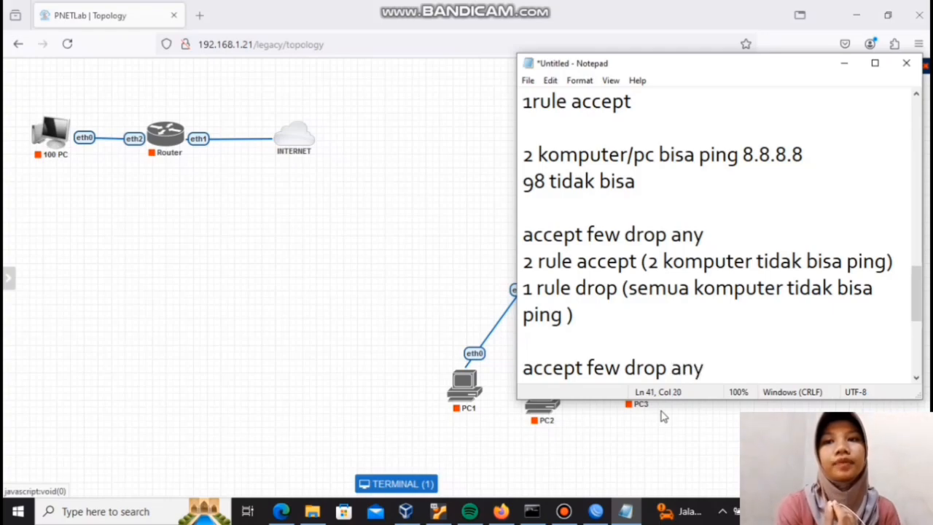
Step: Add the line "drop few accept any" below the last "accept few drop any" line
key(Return)
text(dri)
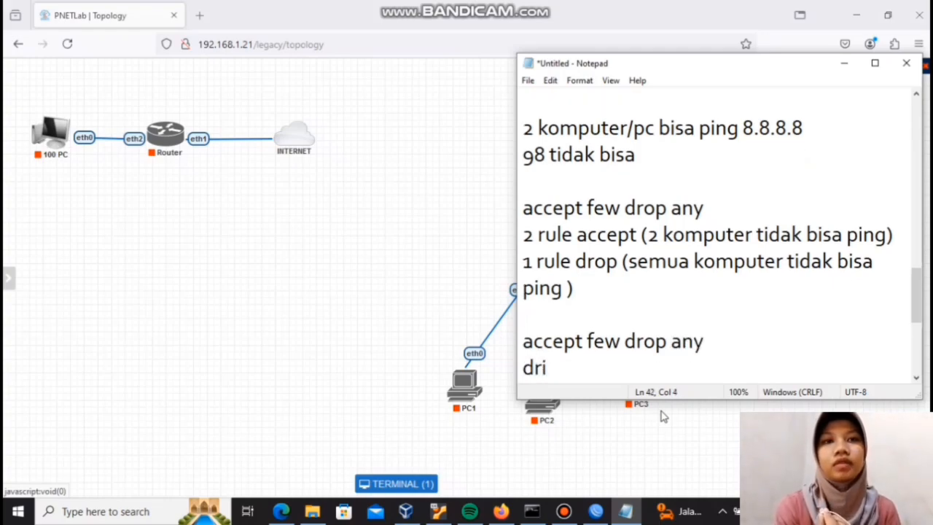
key(BackSpace)
text(op)
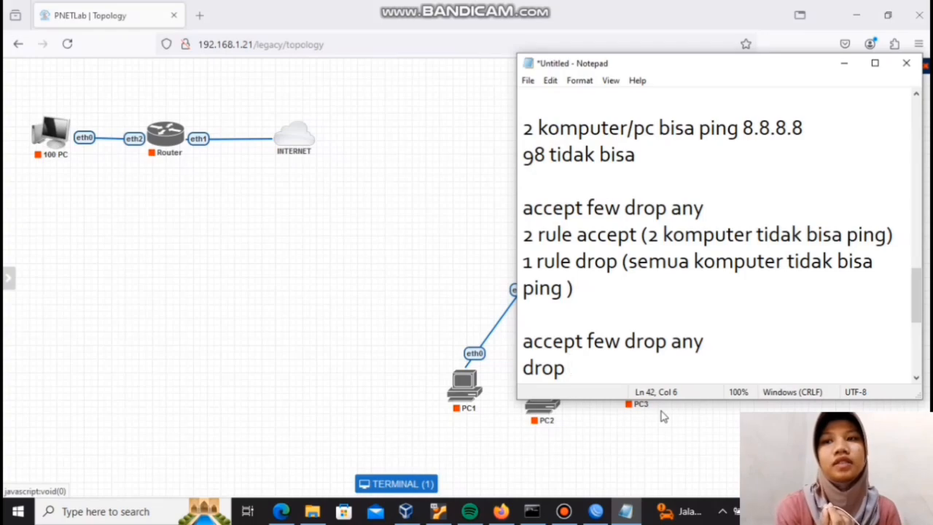
text( few  accept)
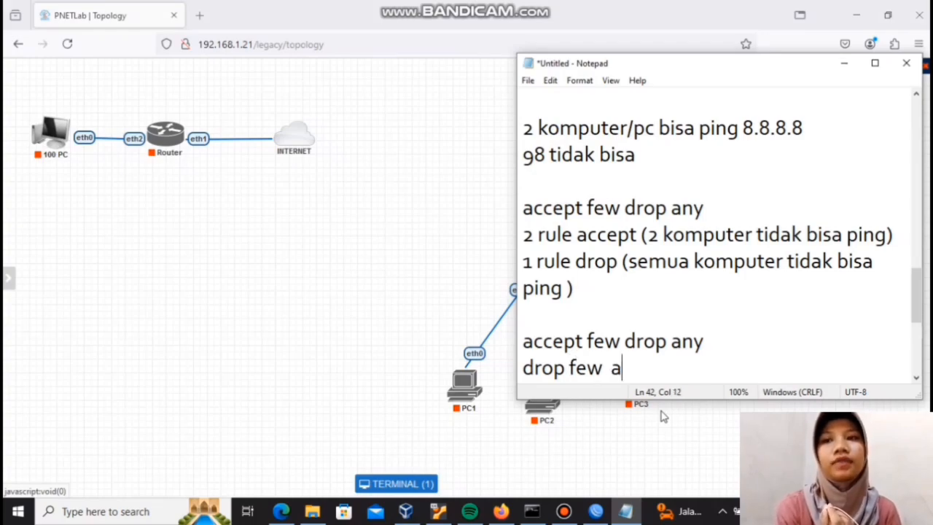
text( any)
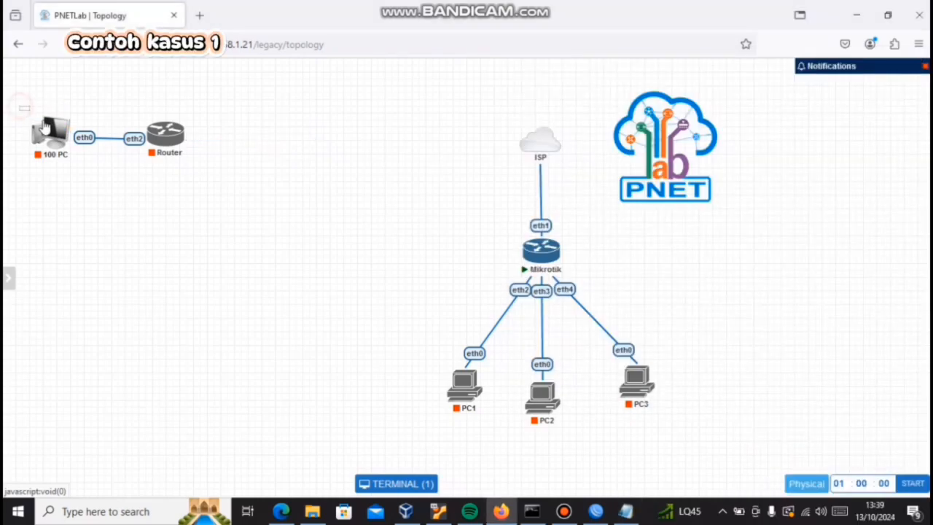
Step: Delete the 100 PC and Router nodes together from the PNETLab topology
drag(22, 105, 195, 177)
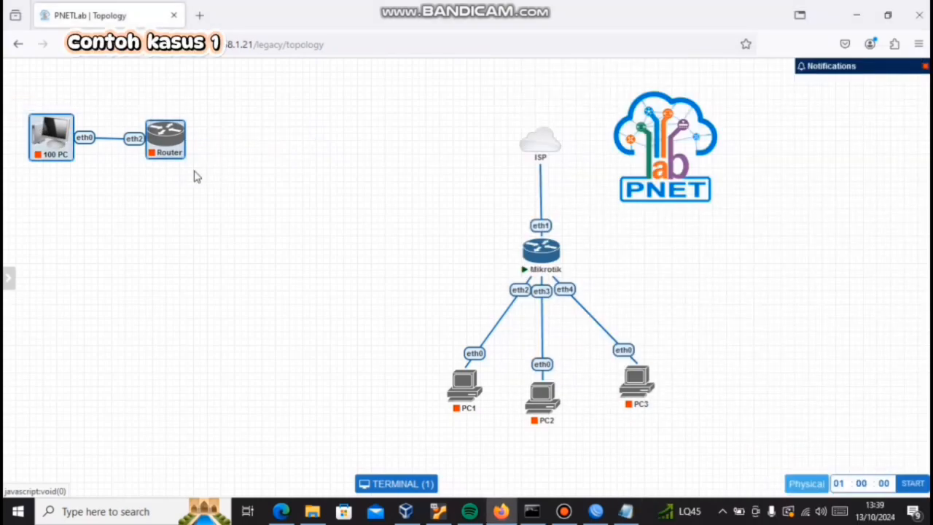
click(172, 136)
drag(25, 96, 189, 180)
right_click(169, 138)
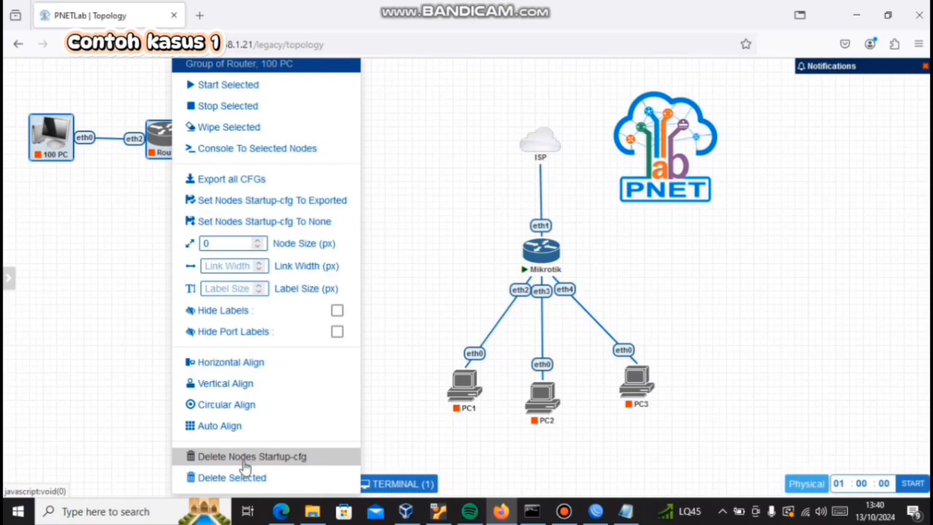
click(260, 477)
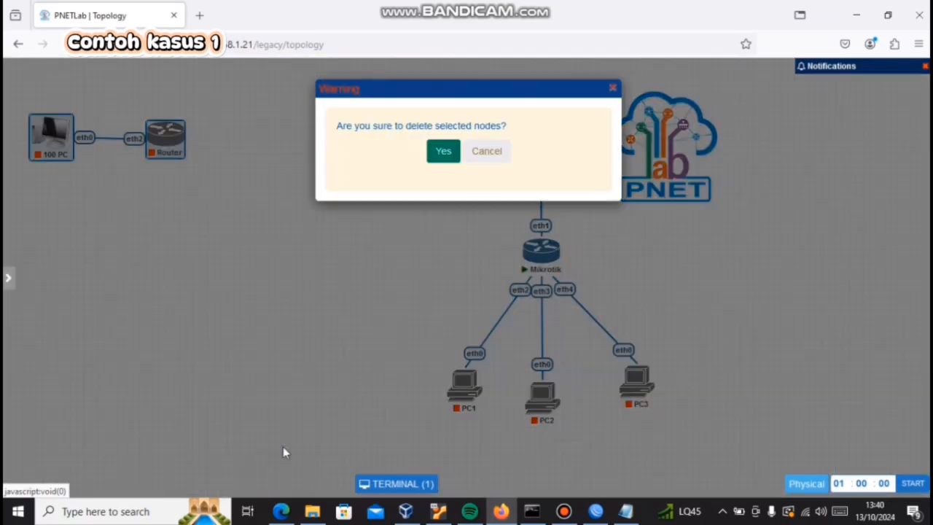
click(441, 151)
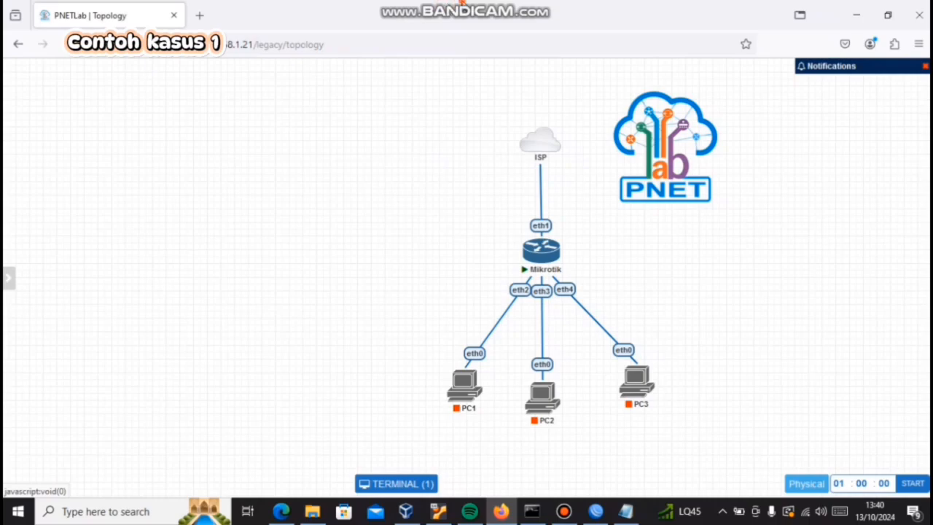
mouse_move(462, 5)
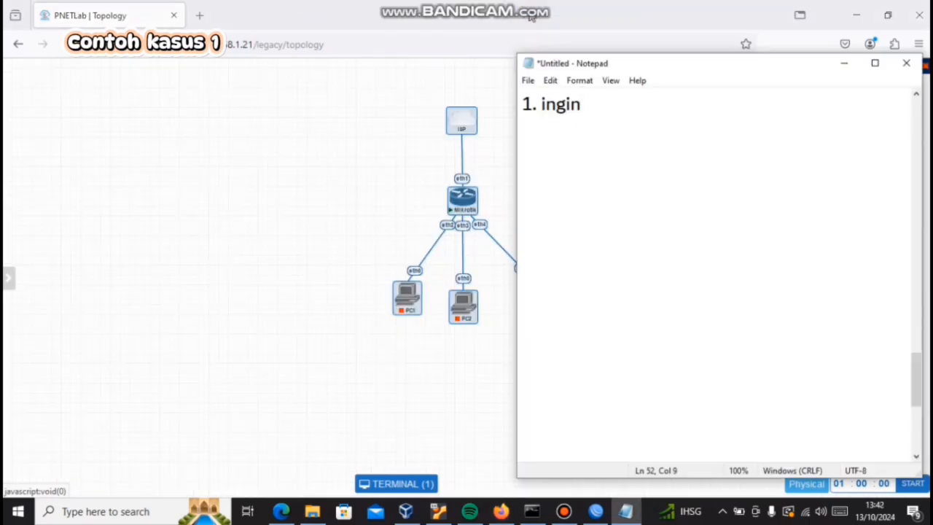
Step: Continue the first case line in the notes so it reads "1. ingin PC1 bisa ping ke router"
text(PC1 bisa )
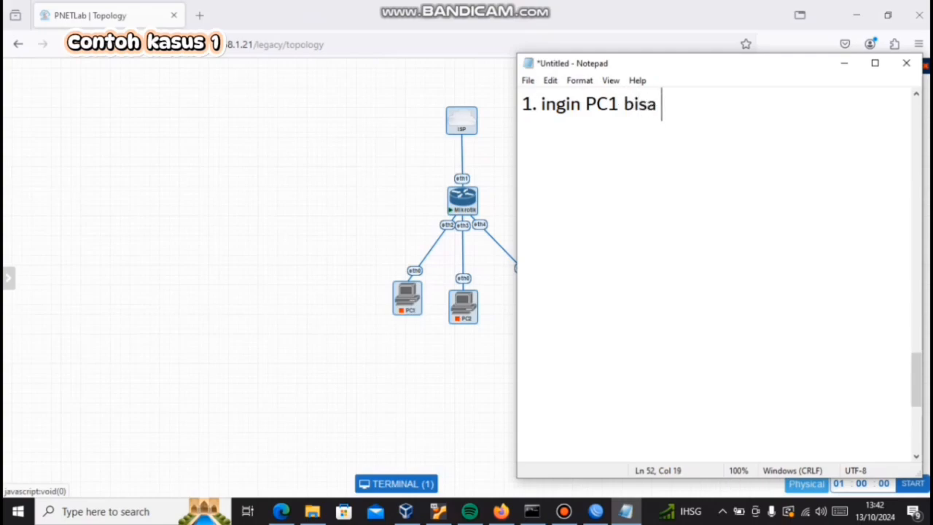
text(ping ke roi)
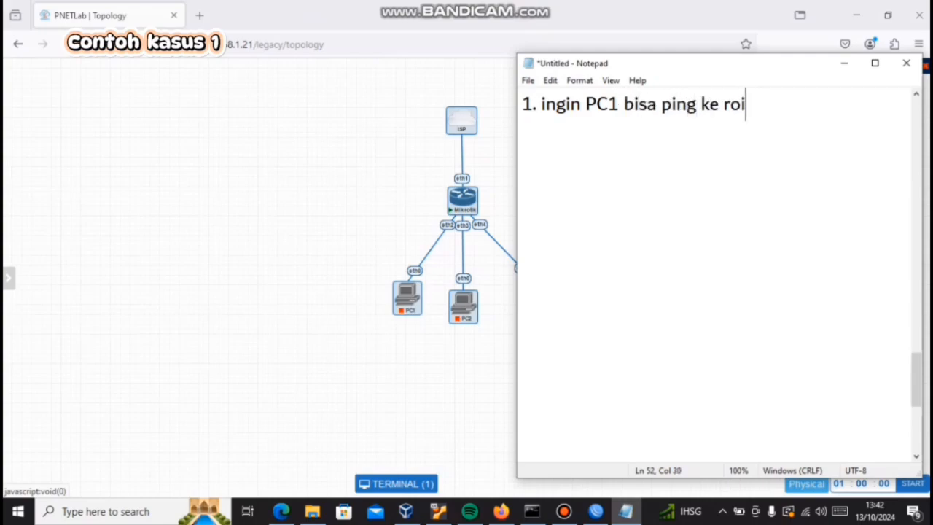
key(BackSpace)
text(uter,sisan)
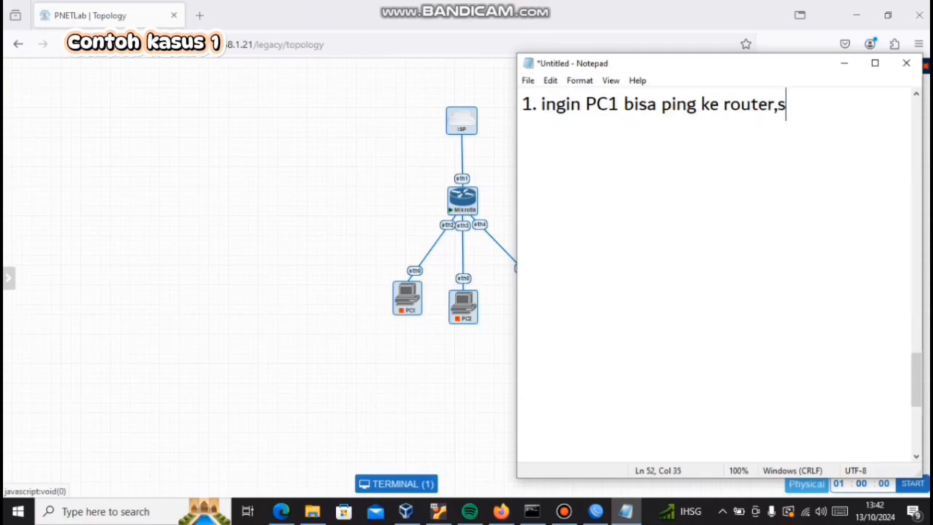
text(ya tidak bisa)
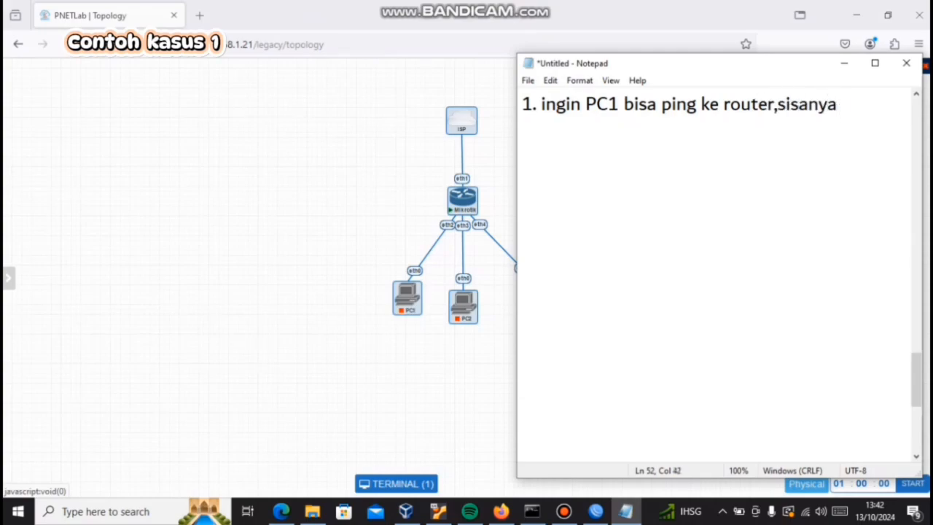
text( ping k)
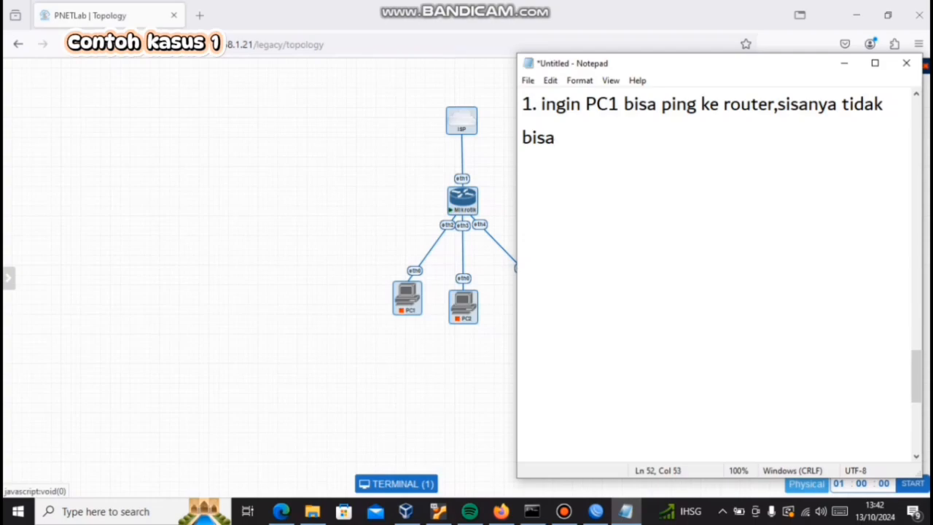
text(e router)
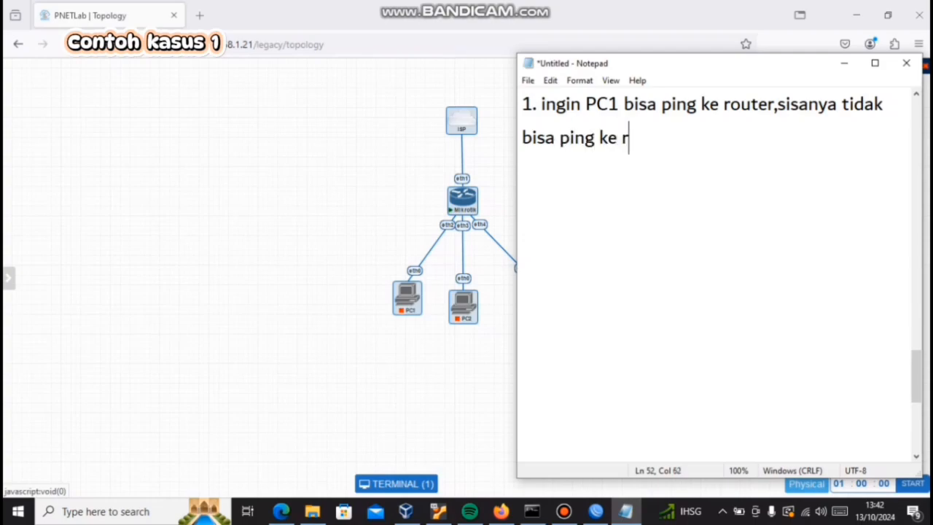
Step: Extend the case line with ",sisanya tidak bisa ping ke router" and leave a blank line below it
key(Return)
key(Return)
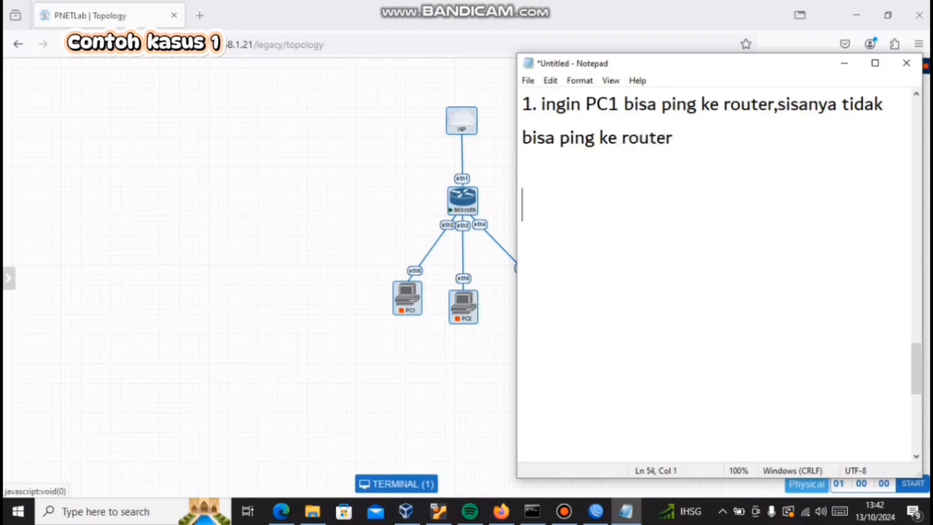
Step: Write the question "chain apa yang digunakan??/" below the case description
text(chain ap)
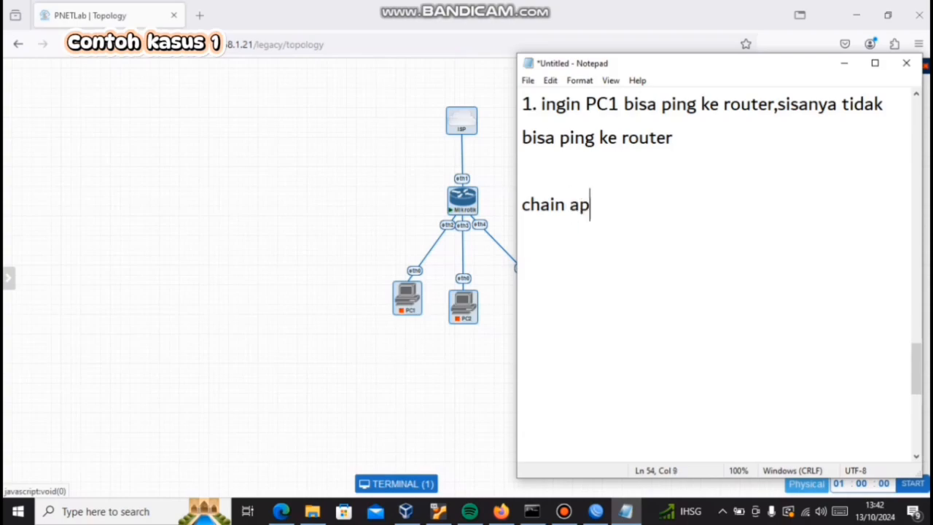
text(a yang d)
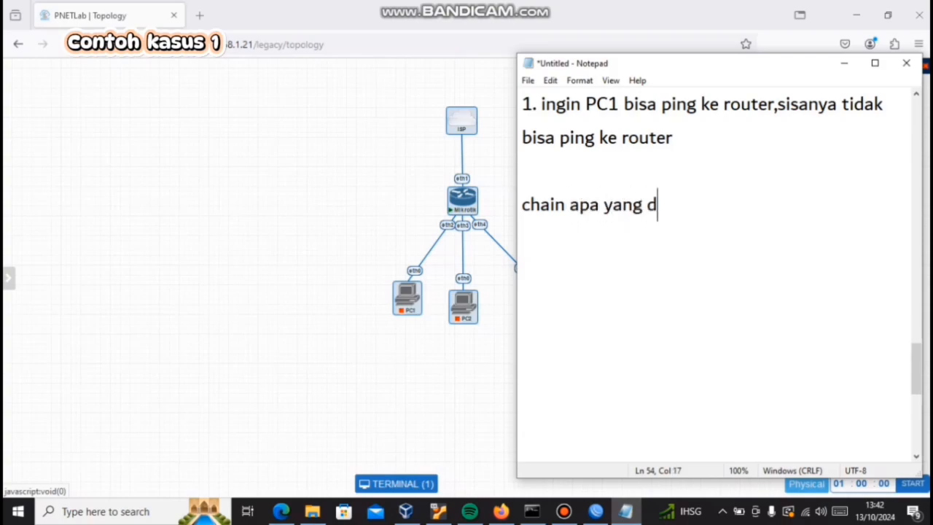
text(igunakan)
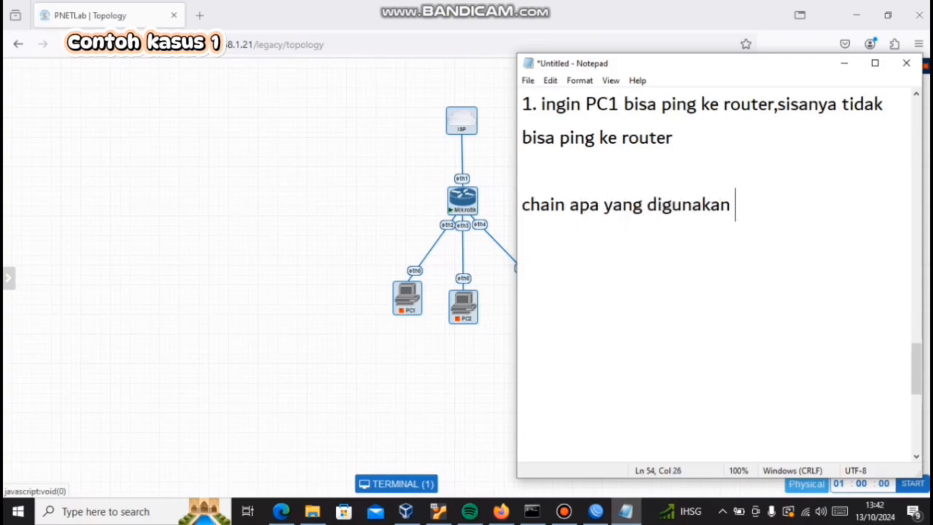
key(BackSpace)
text(??/)
Step: Add the question "strategi apa yang akan kita gunakan ???" on the line below the chain question
key(Return)
text(st)
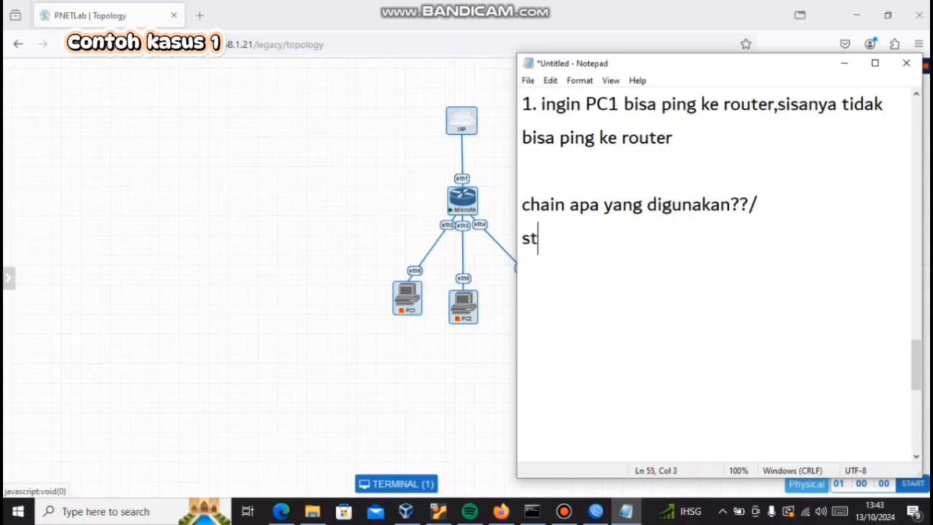
text(rategi apa yang )
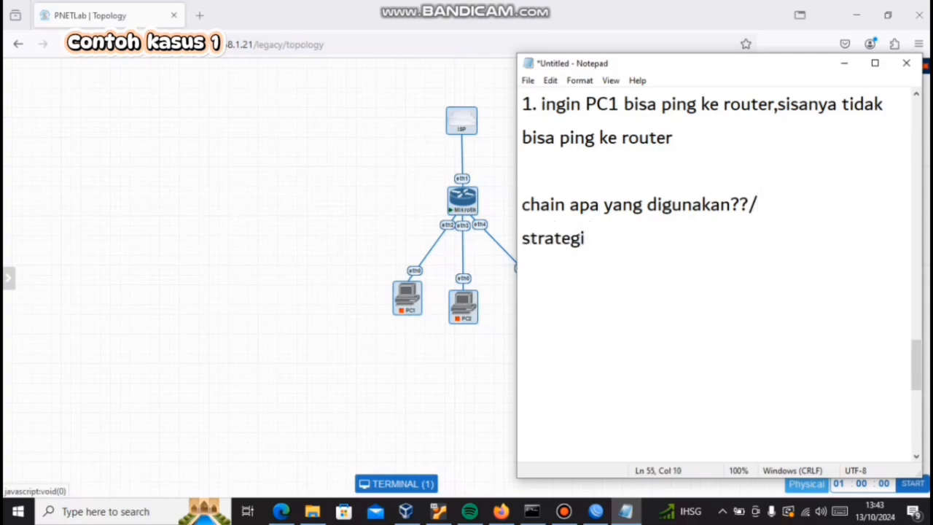
text(akan )
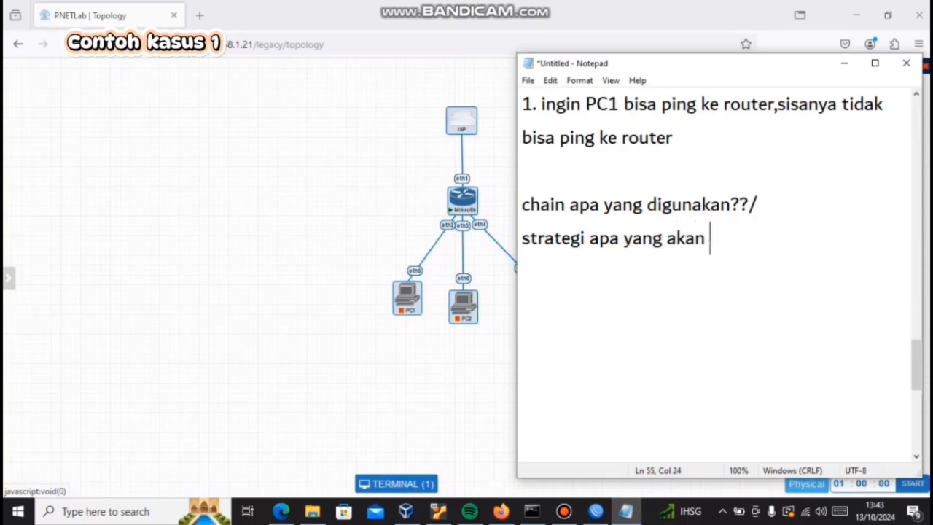
text(kita gunaka)
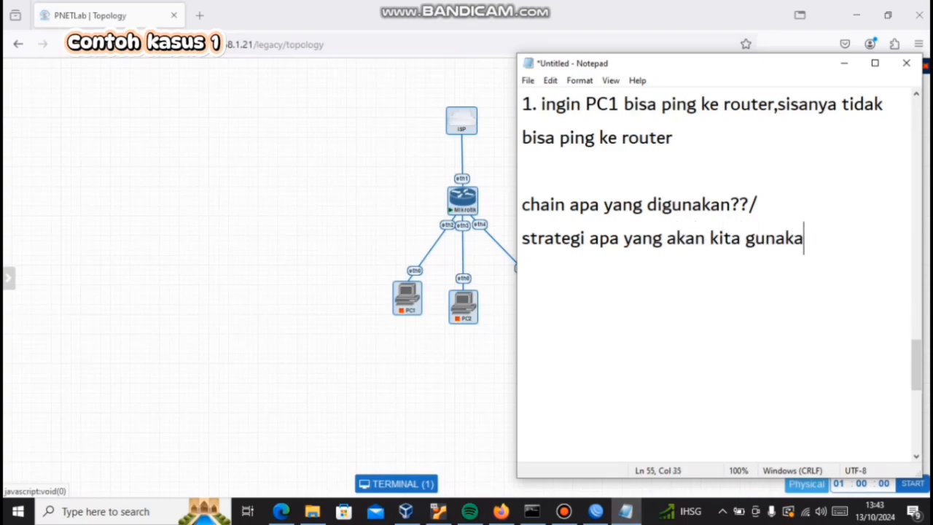
text(n ???)
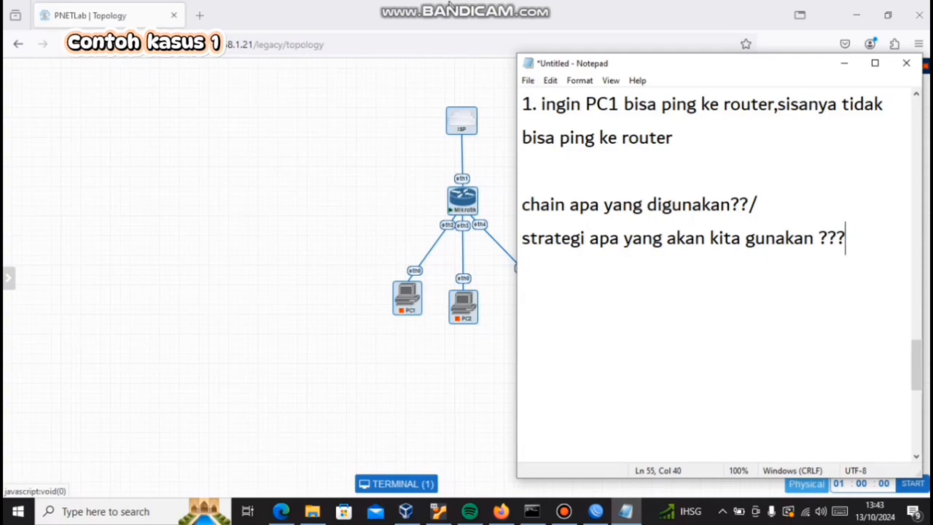
Step: Answer the chain question in the notes by adding "input" at the end of its line
click(450, 4)
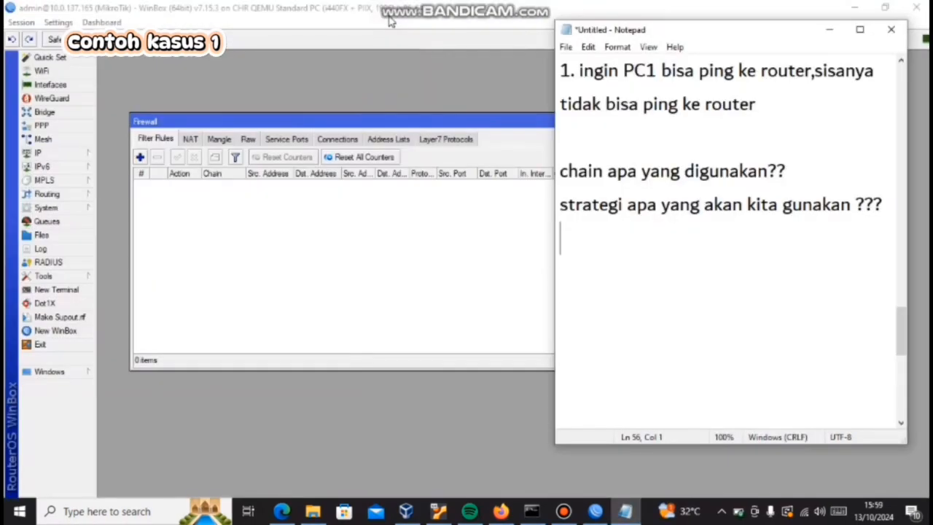
click(802, 171)
text(input)
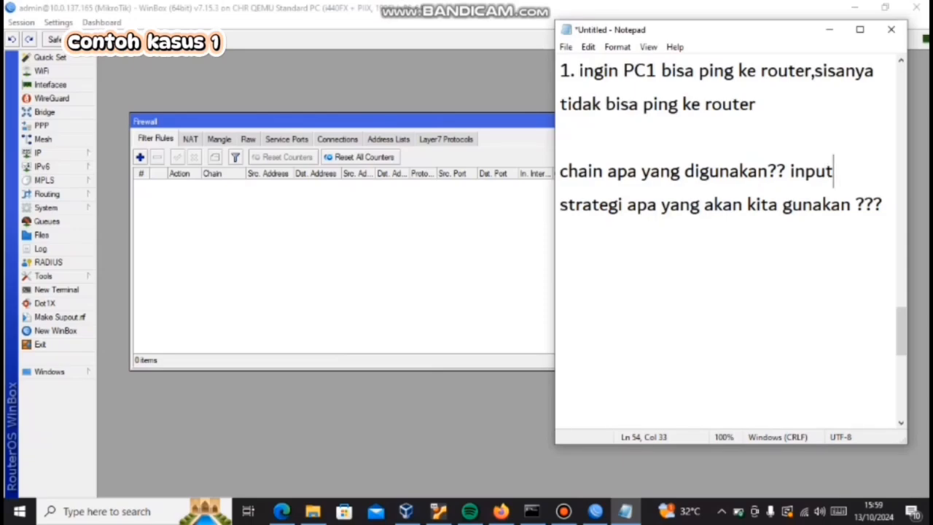
Step: Answer the strategy question by writing "accept few drop any" on the line below it
click(886, 205)
key(Return)
text(accept)
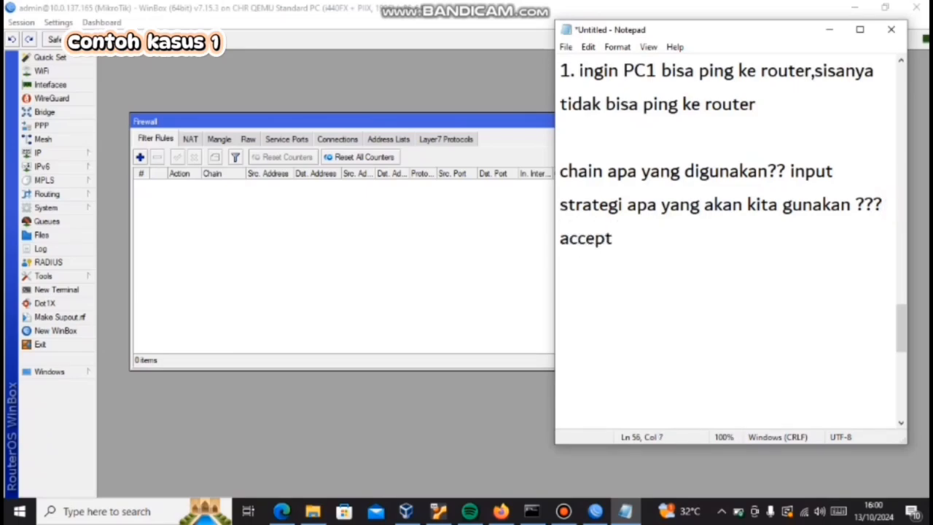
text( few d)
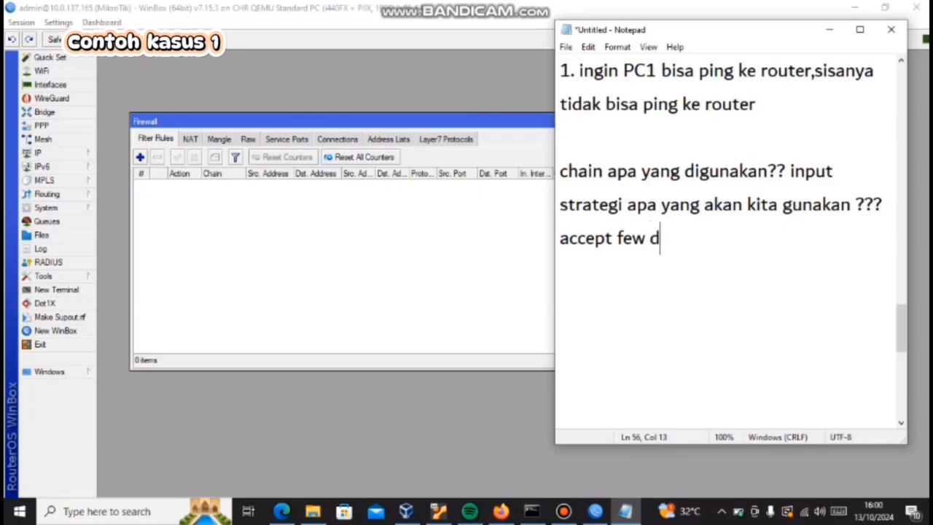
text(rop any)
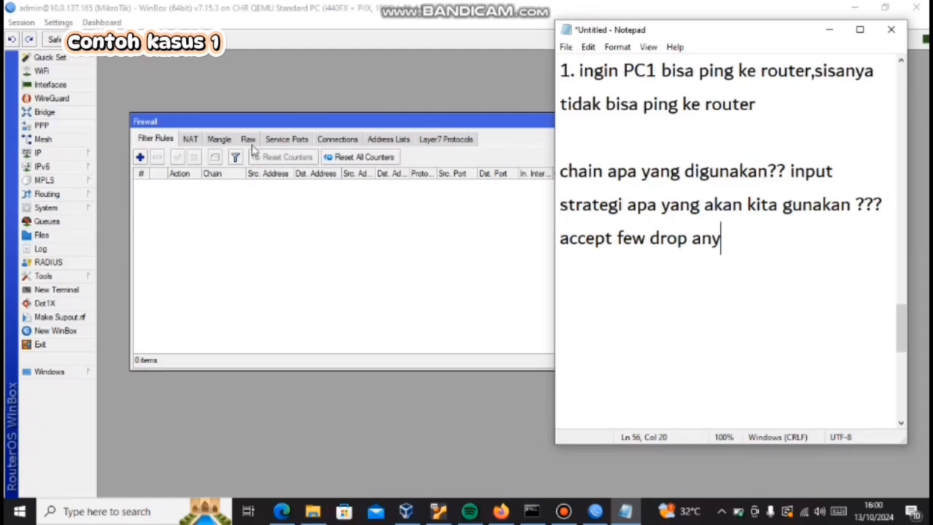
Step: Start a new firewall filter rule in WinBox with the chain set to input and its source address open for entry
click(140, 157)
click(140, 157)
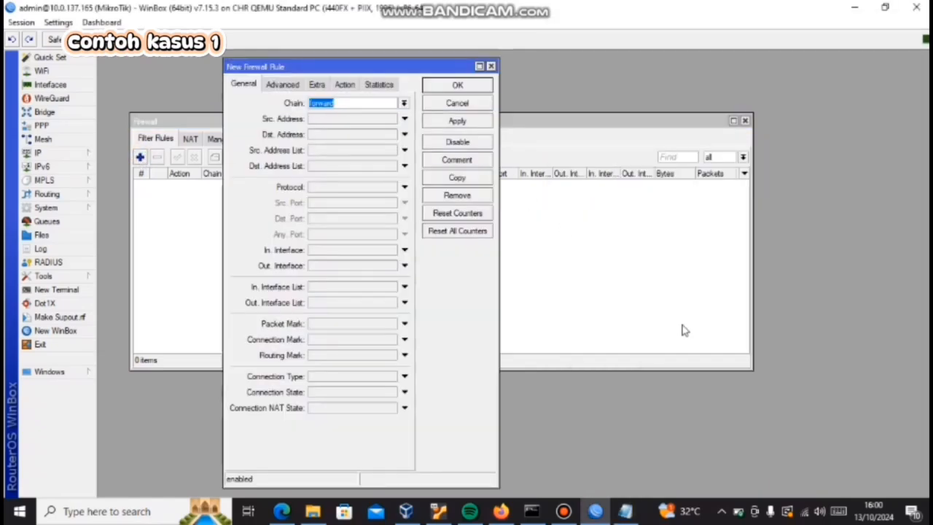
click(625, 511)
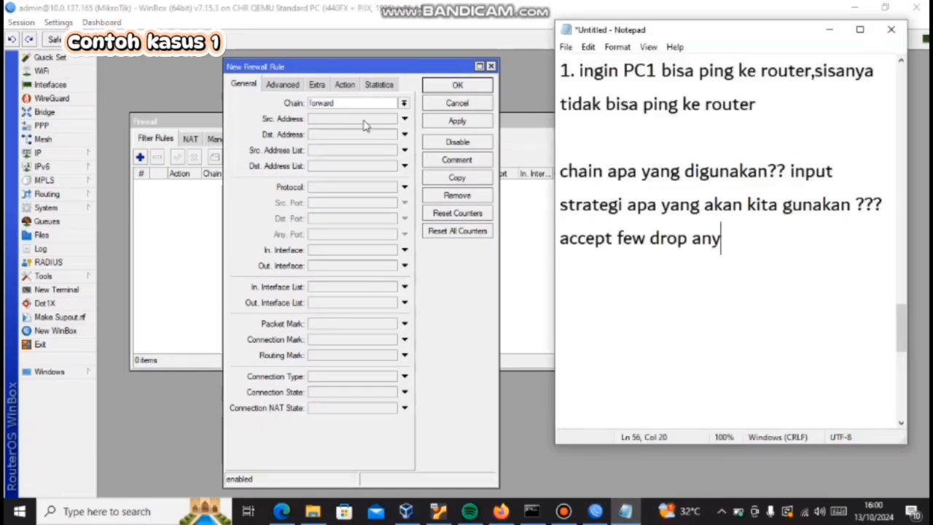
click(404, 104)
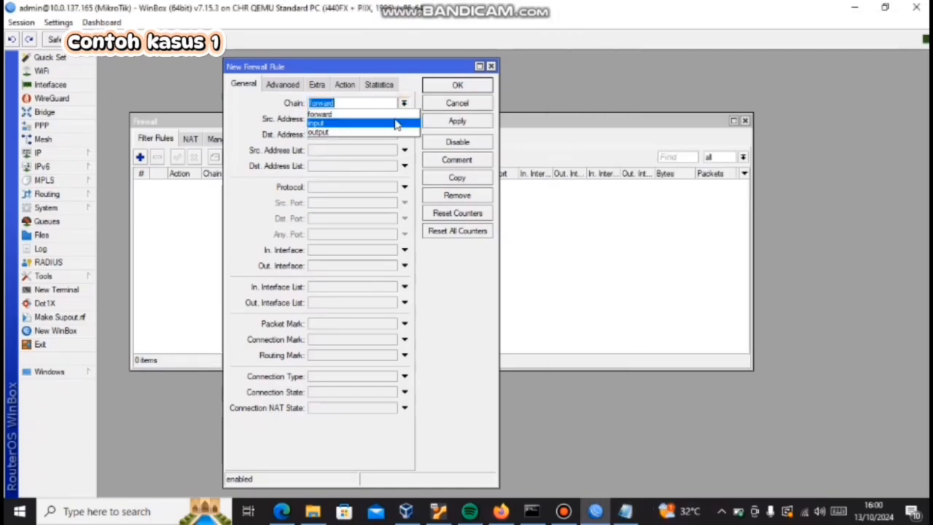
click(397, 123)
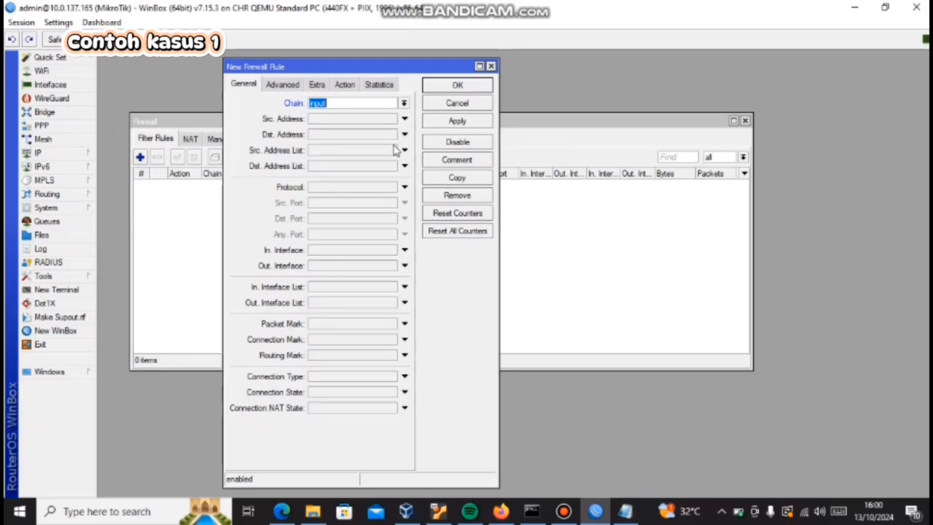
click(319, 120)
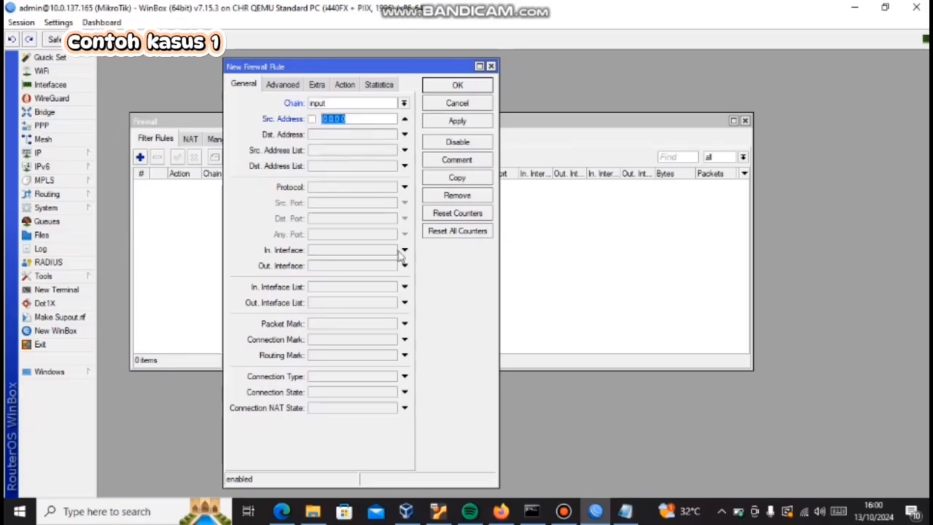
Step: Switch to the PNETLab topology and open PC1's terminal to check its IP address
mouse_move(501, 511)
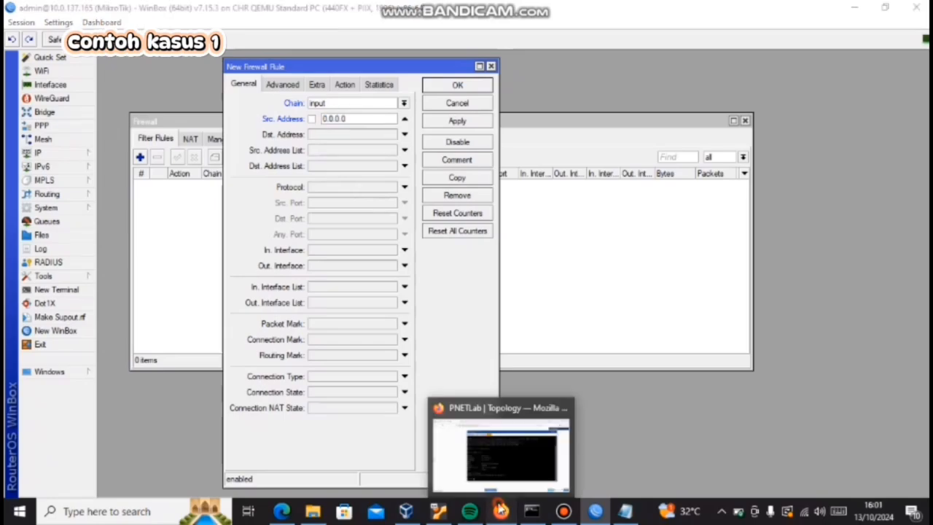
click(457, 441)
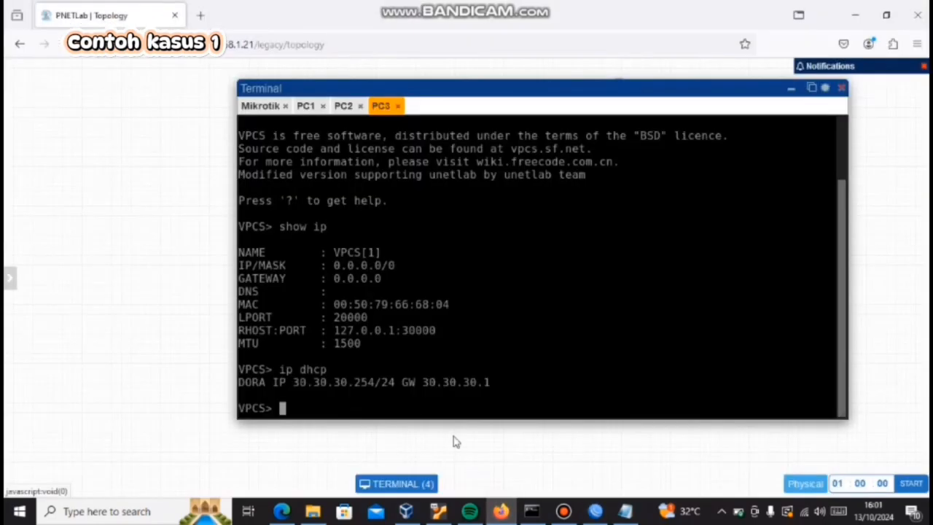
click(838, 88)
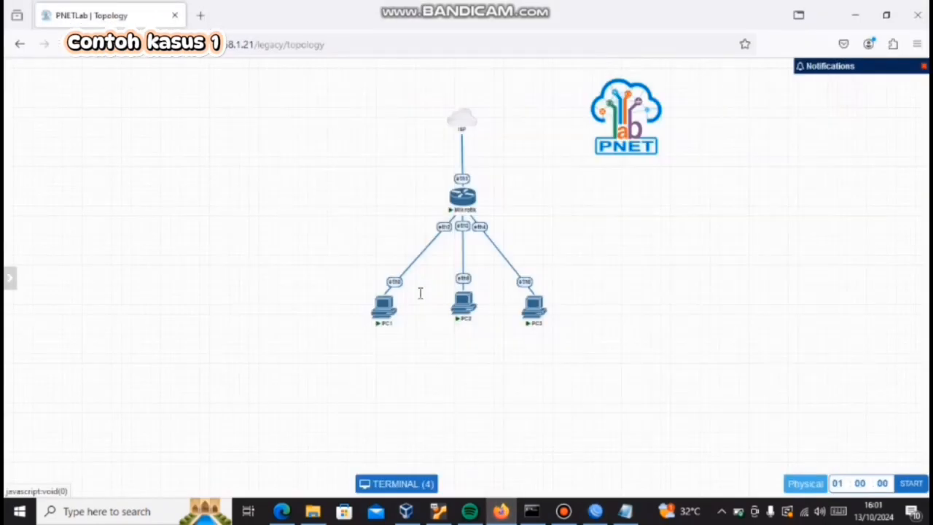
click(385, 306)
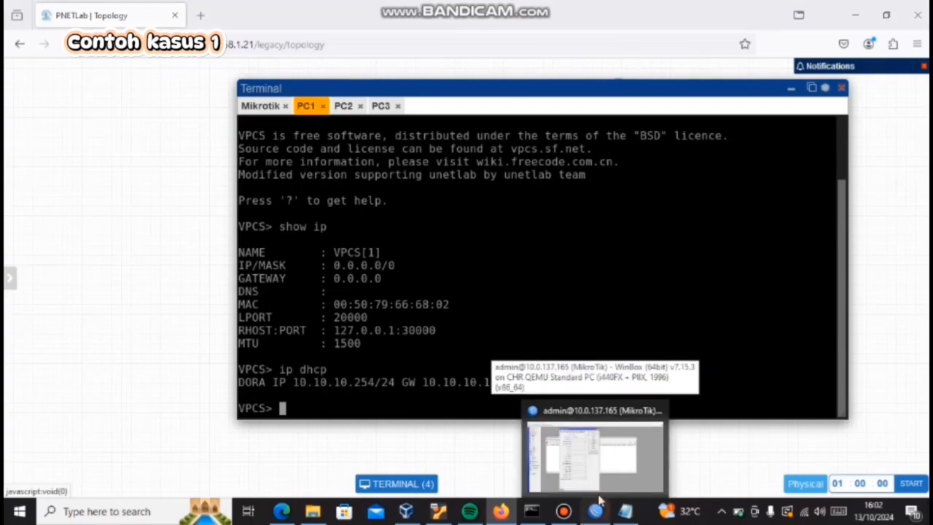
Step: Return to WinBox and set the new rule's source address to 10.10.10.254
right_click(599, 501)
click(595, 512)
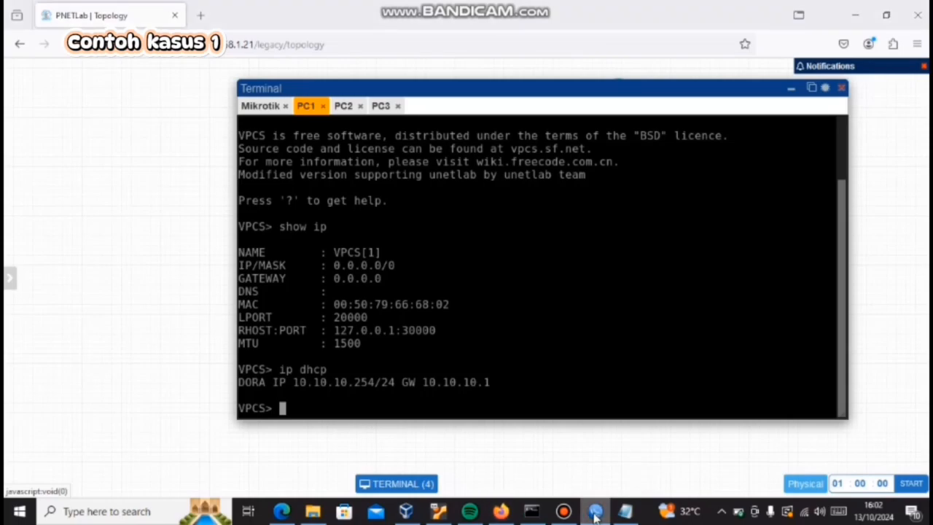
click(596, 512)
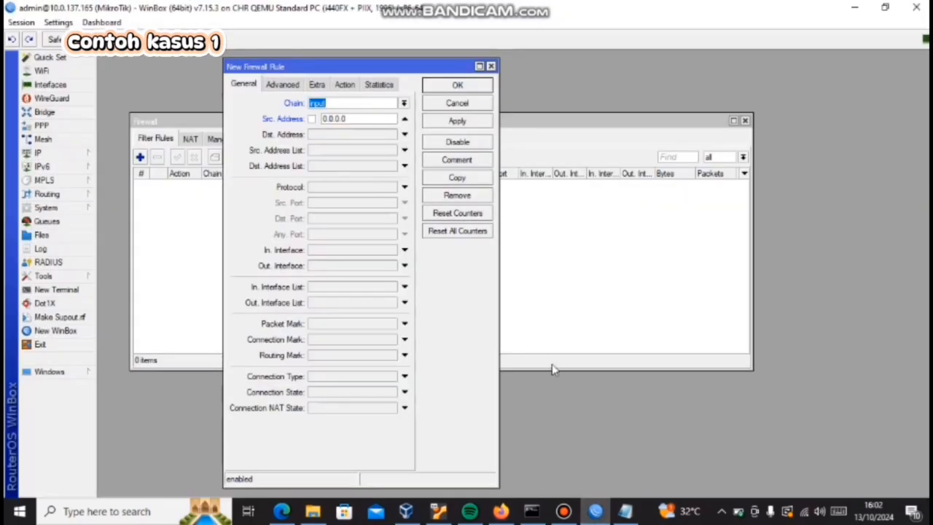
click(359, 118)
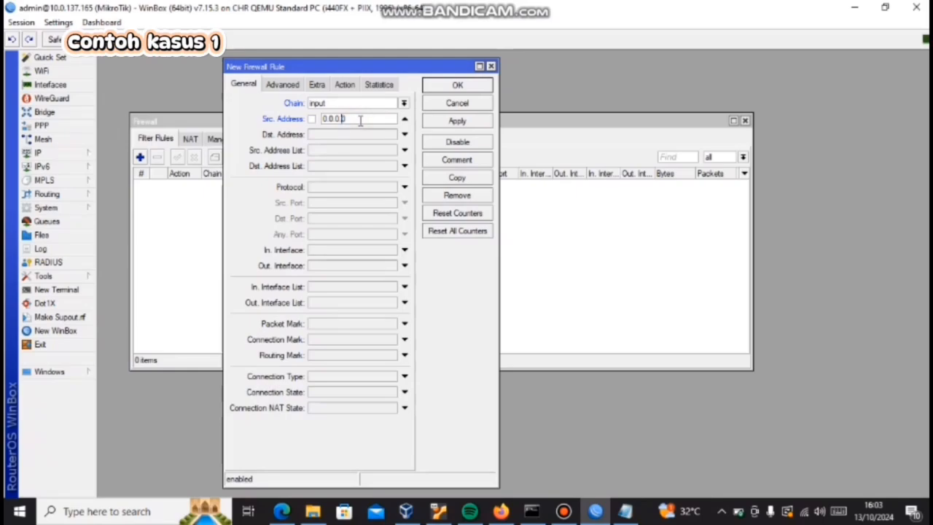
key(BackSpace)
key(BackSpace)
key(BackSpace)
text(1)
Step: Set the new firewall rule's protocol to icmp
click(402, 187)
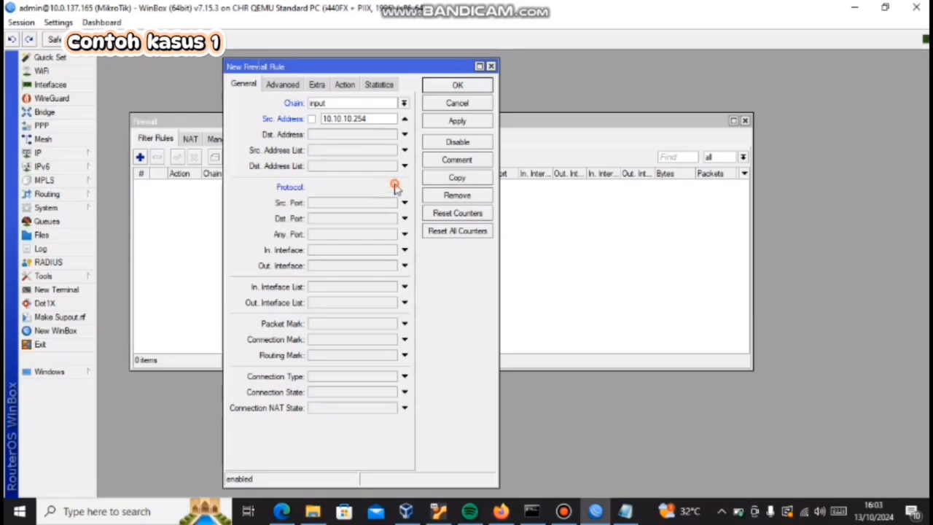
click(392, 188)
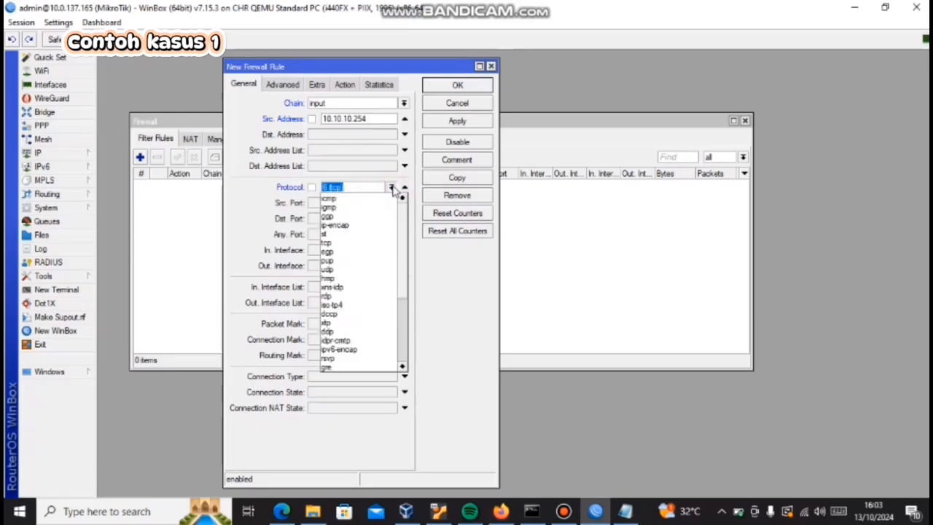
click(377, 200)
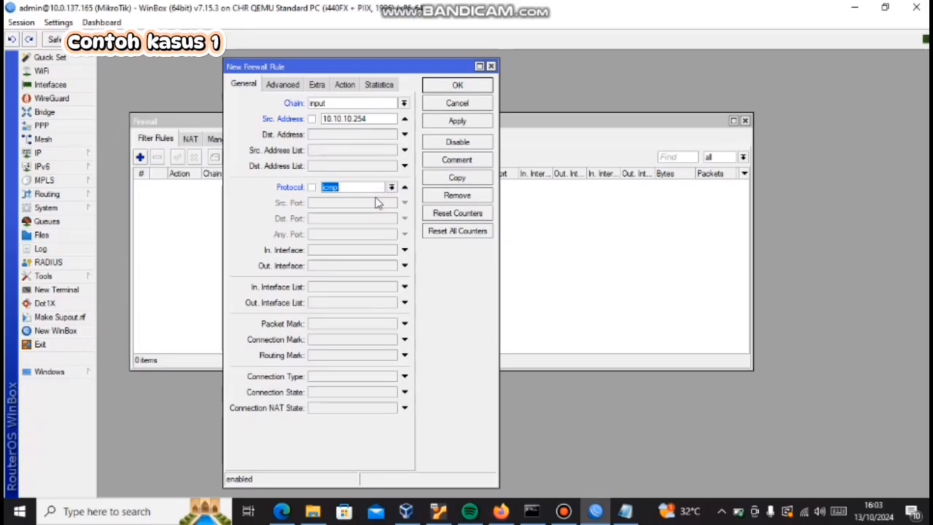
Step: Keep accept as the action of the PC1 ICMP rule and save the rule
click(347, 86)
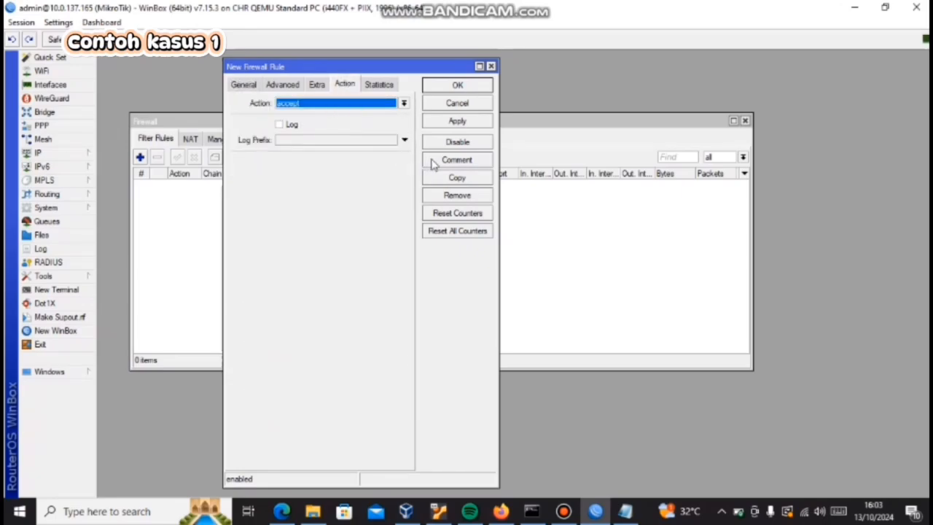
click(457, 85)
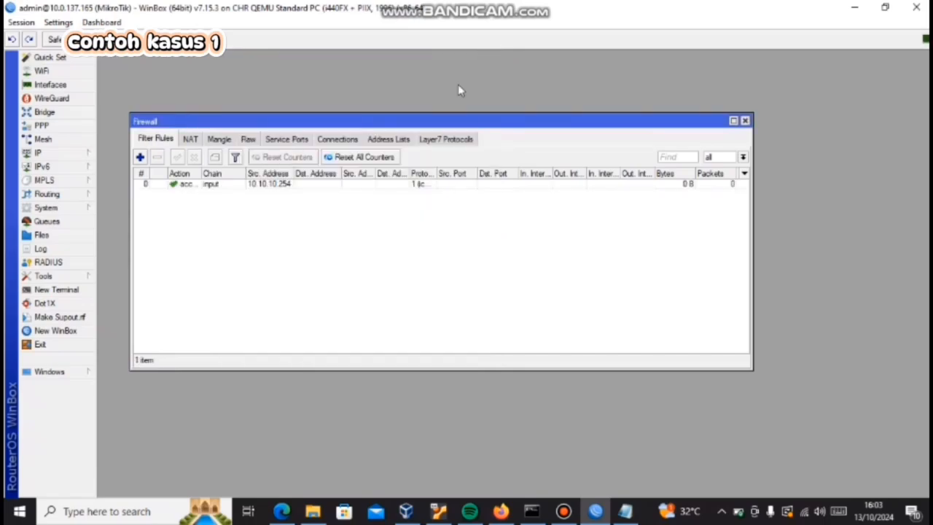
Step: Start a second firewall filter rule with the chain set to input and the source address 0.0.0.0
click(140, 157)
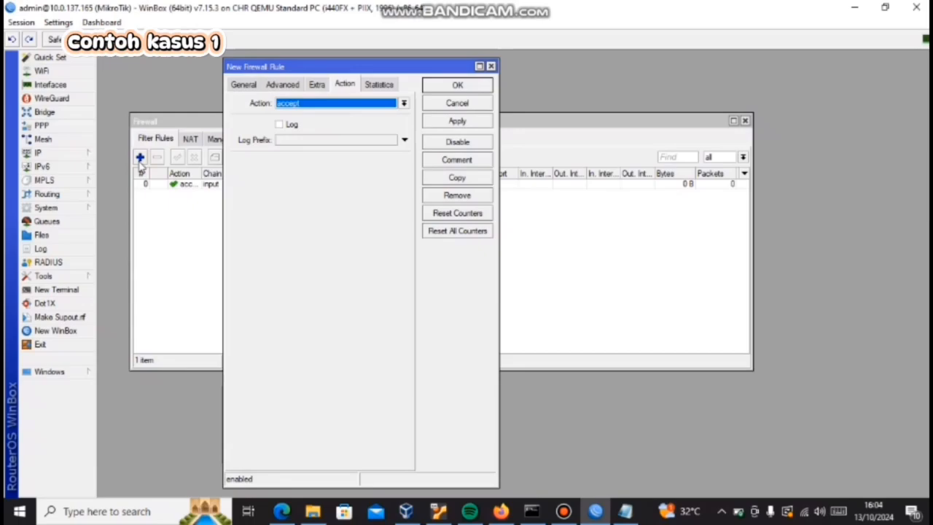
click(247, 86)
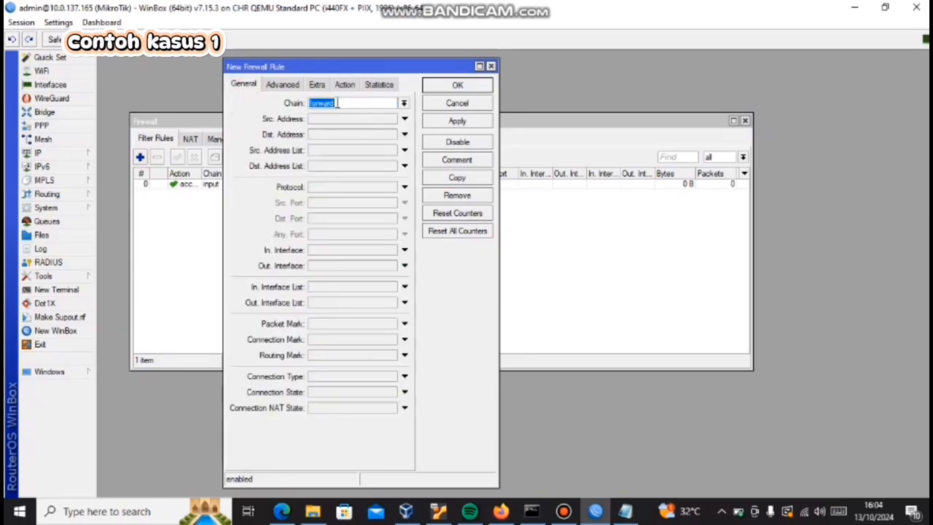
click(405, 105)
click(379, 120)
click(376, 121)
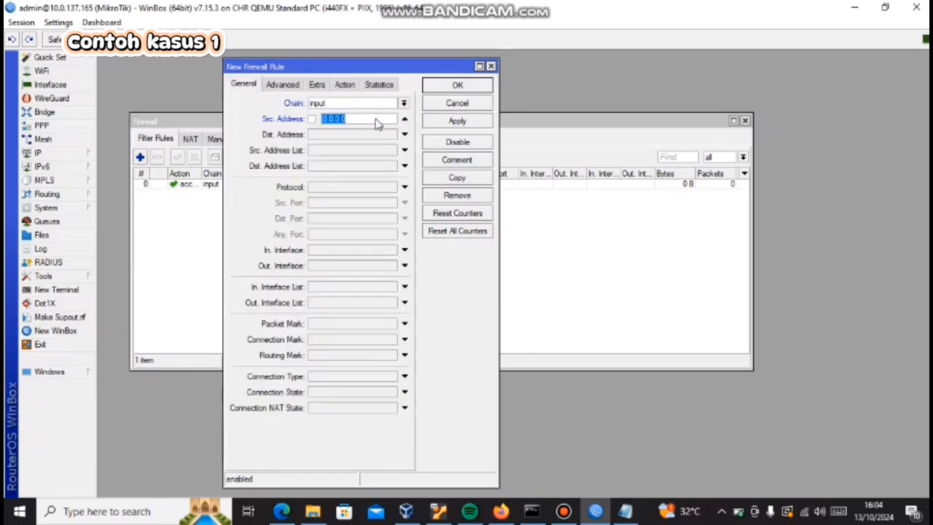
Step: Set the second firewall rule's protocol to icmp
click(403, 188)
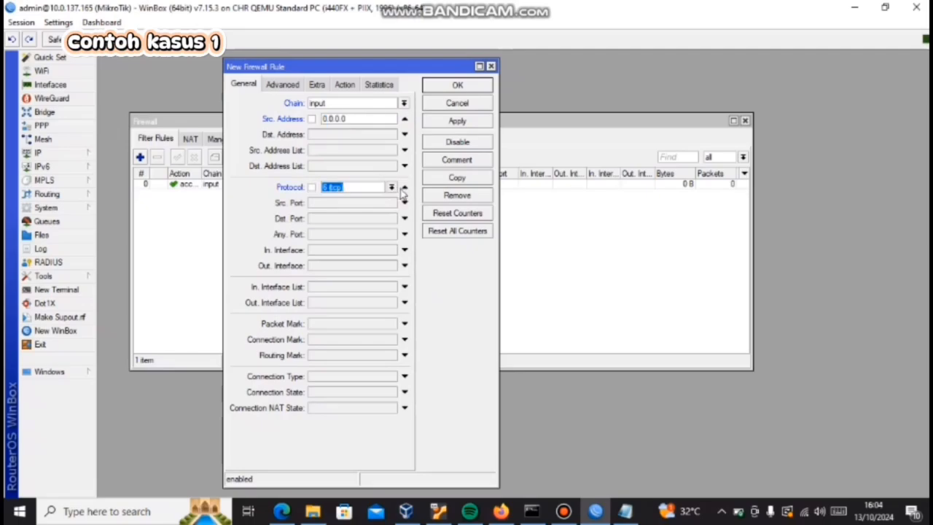
click(392, 188)
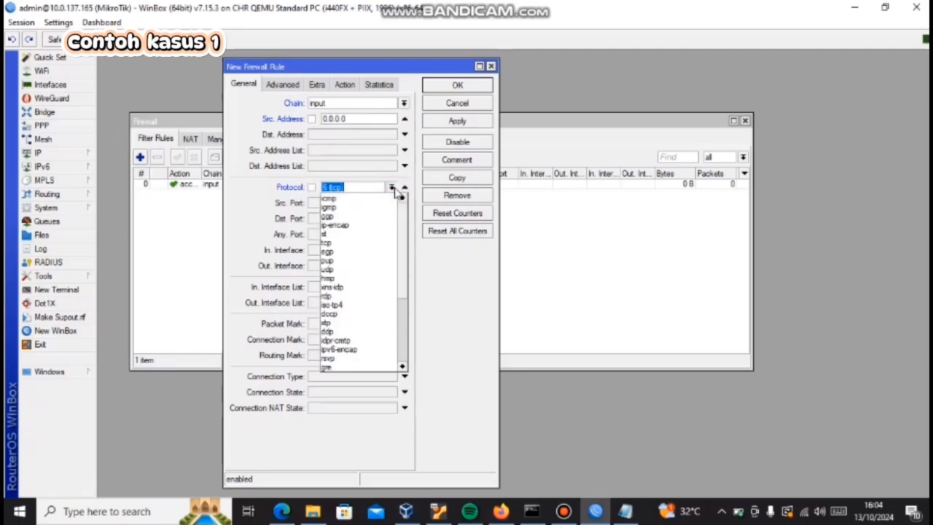
click(329, 199)
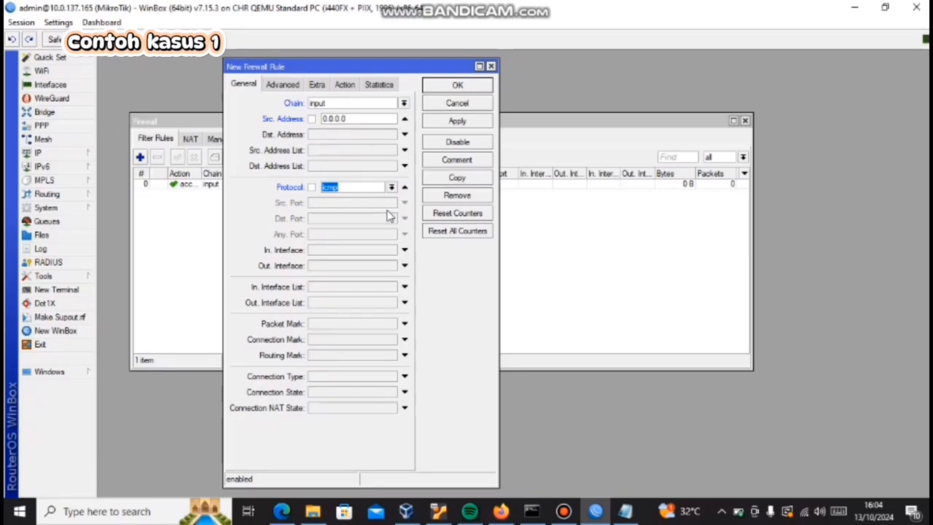
Step: Set the second rule's action to drop and save the rule
click(355, 85)
click(355, 103)
click(364, 143)
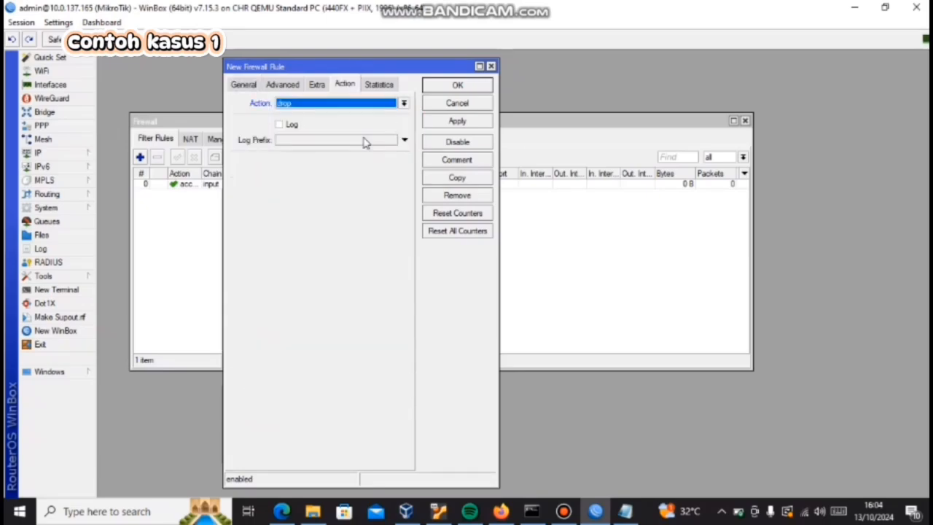
click(452, 88)
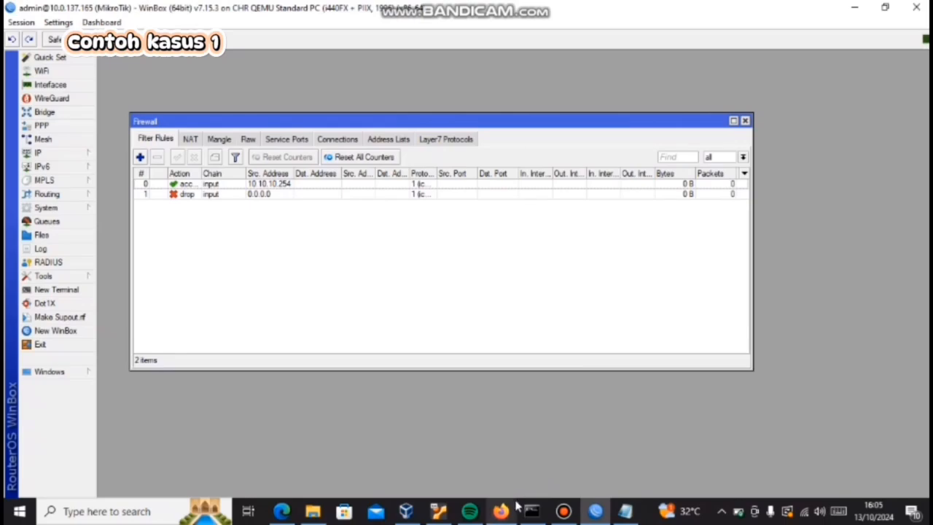
Step: Switch to the PNETLab terminal and ping the router at 10.10.10.1 from PC1
click(514, 408)
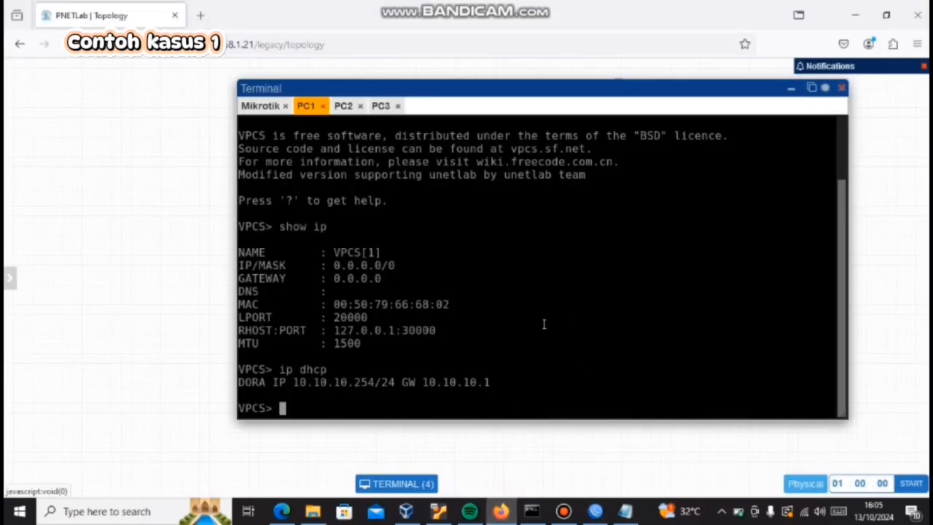
text(ping 10.10.1)
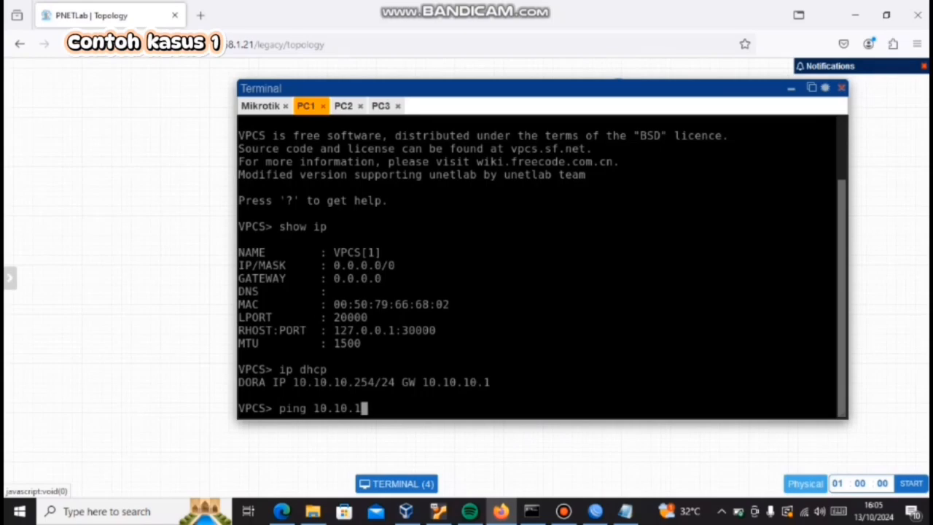
text(0.1)
key(Return)
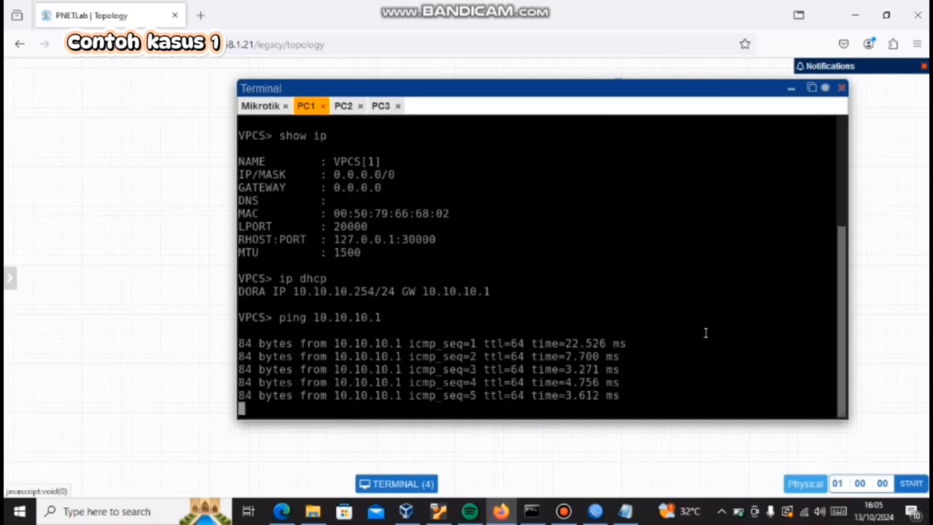
Step: Reconnect PC2's terminal session and ping the router at 20.20.20.1 from it
click(342, 105)
click(555, 298)
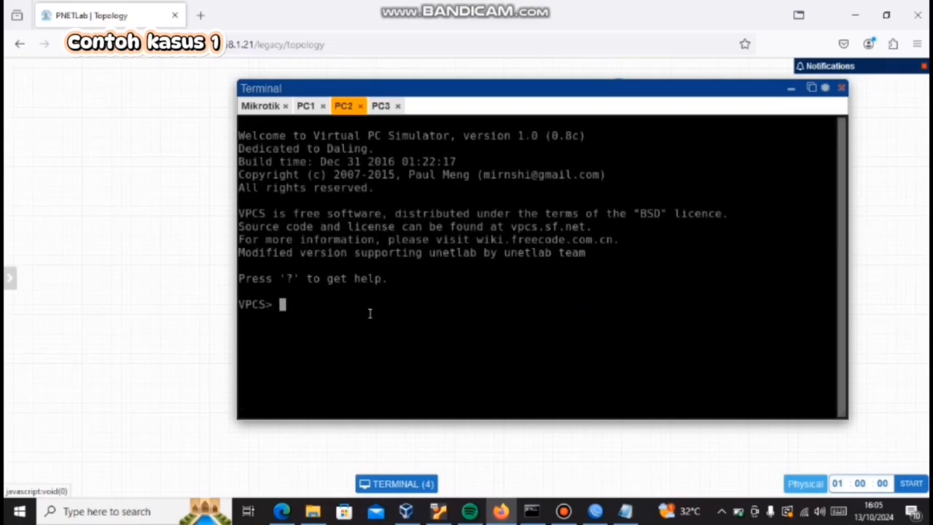
text(ping 20.20.2)
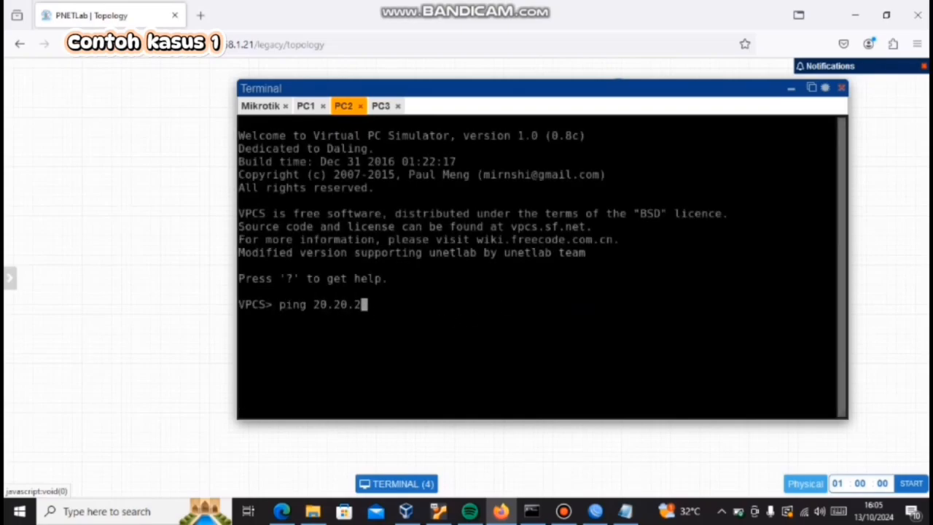
text(0.1)
key(Return)
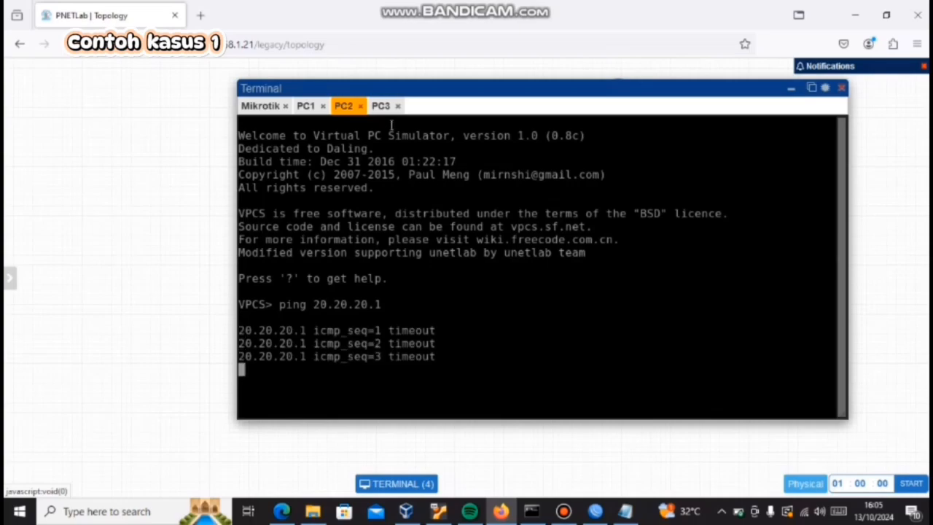
Step: Reconnect PC3's terminal session and ping the router at 30.30.30.1 from it
click(380, 106)
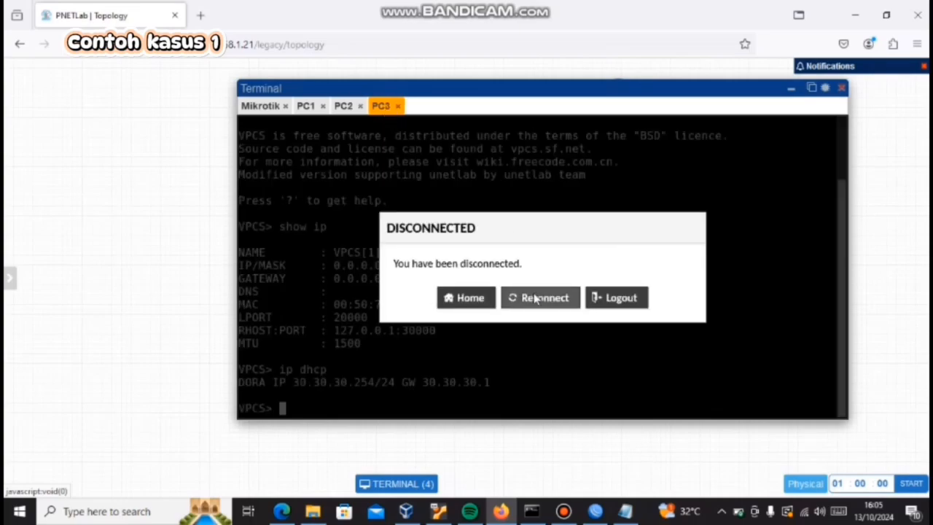
click(534, 299)
text(ping )
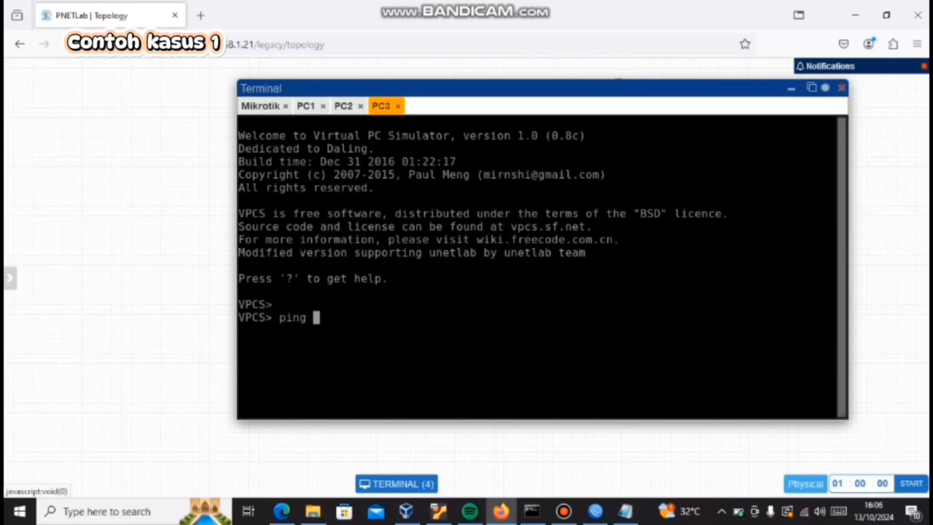
text(30.30.30.1)
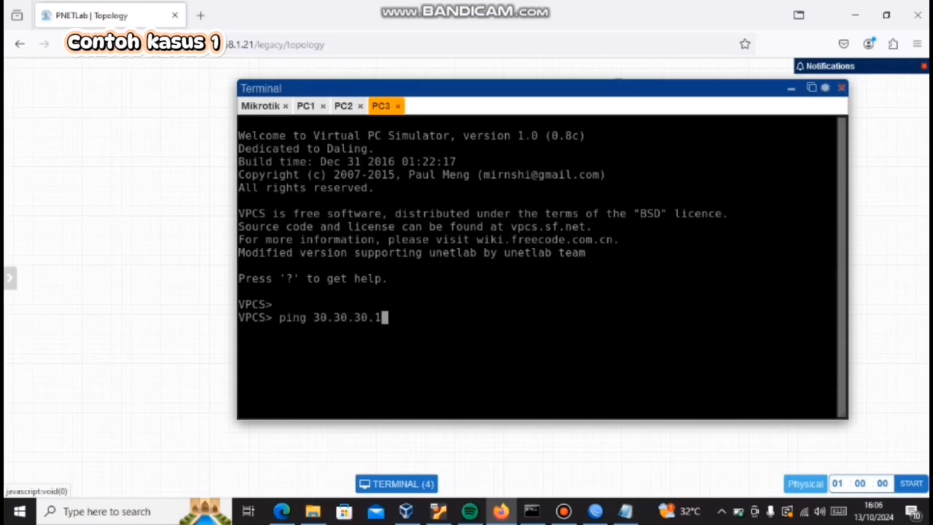
key(Return)
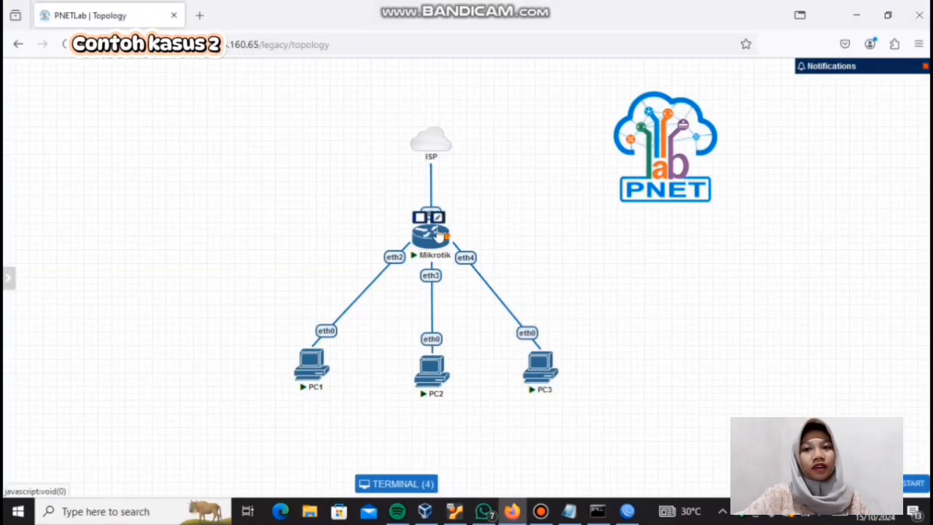
Step: Set the Mikrotik node's Ethernet count to 6 in its node settings and save
click(437, 217)
scroll(378, 401, down, 5)
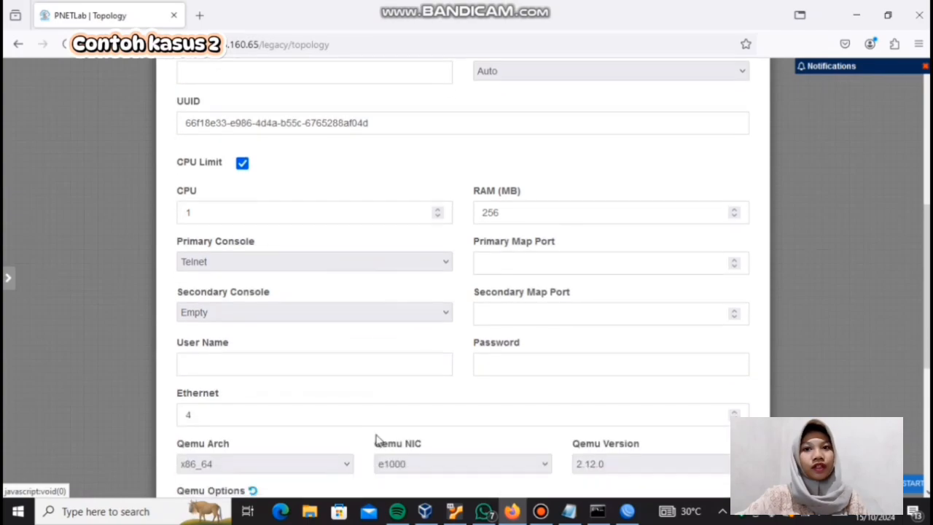
click(375, 419)
key(BackSpace)
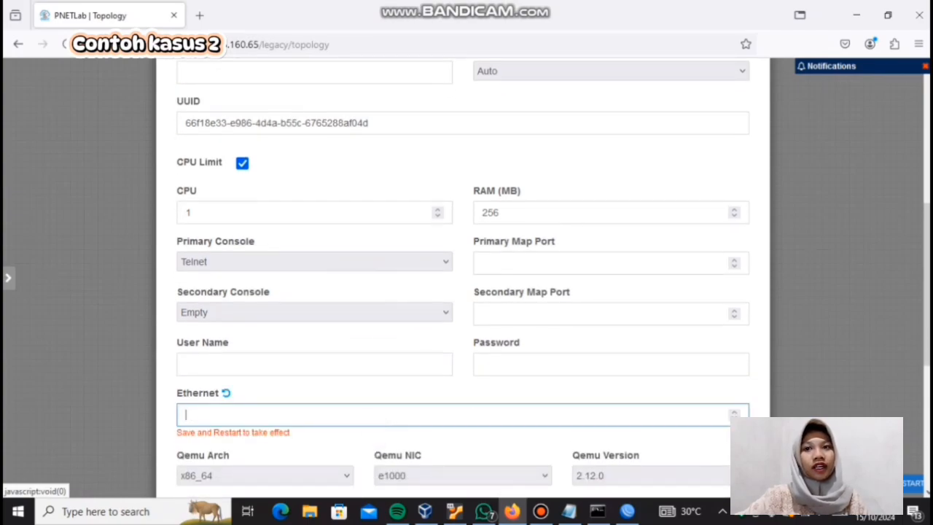
text(6)
scroll(378, 400, down, 4)
scroll(406, 466, down, 1)
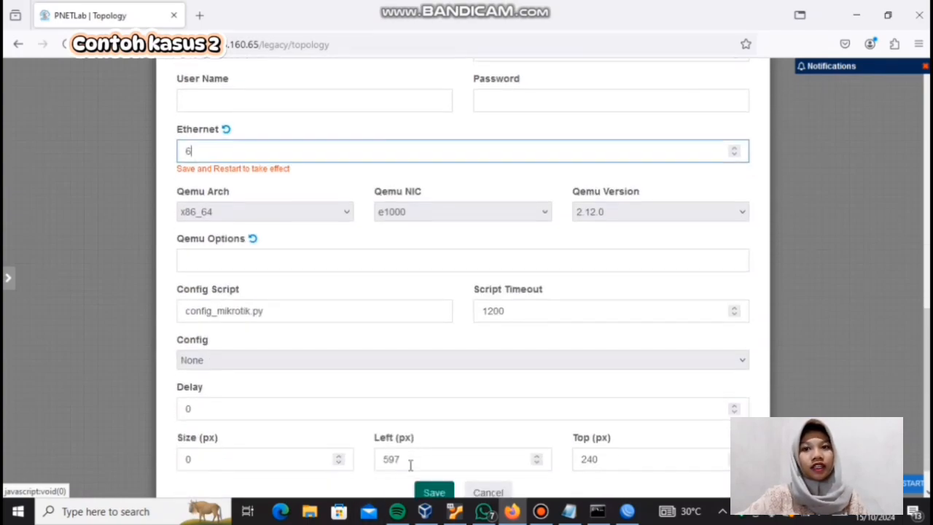
click(430, 458)
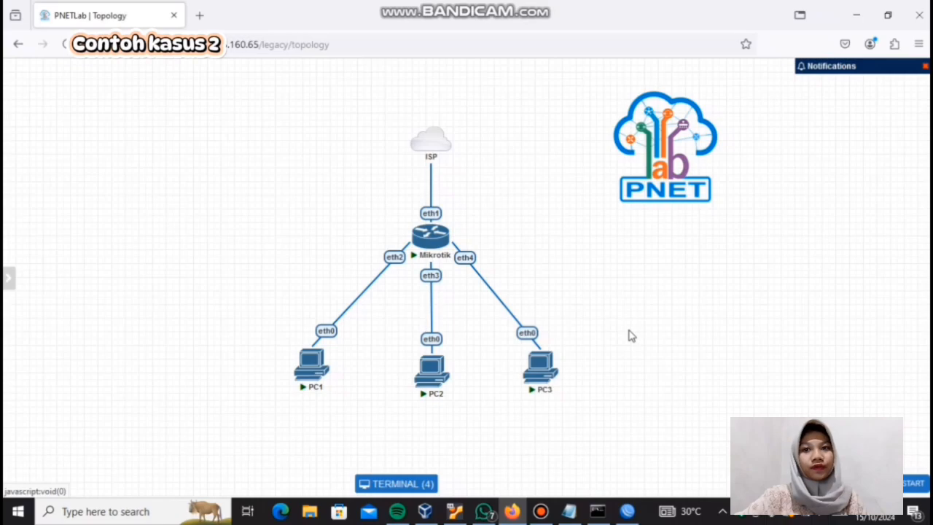
Step: Start adding a topology node from the Virtual PC (VPCS) template and name it SERVER
right_click(614, 269)
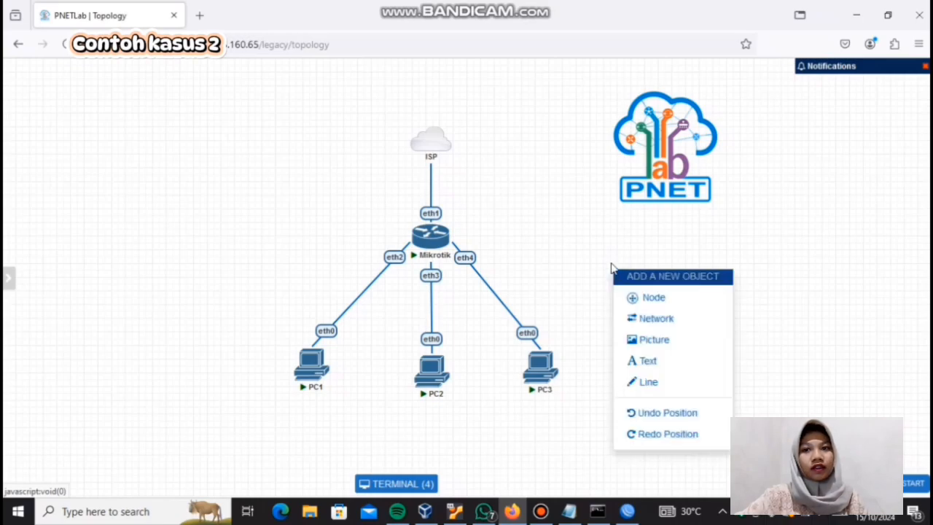
click(632, 298)
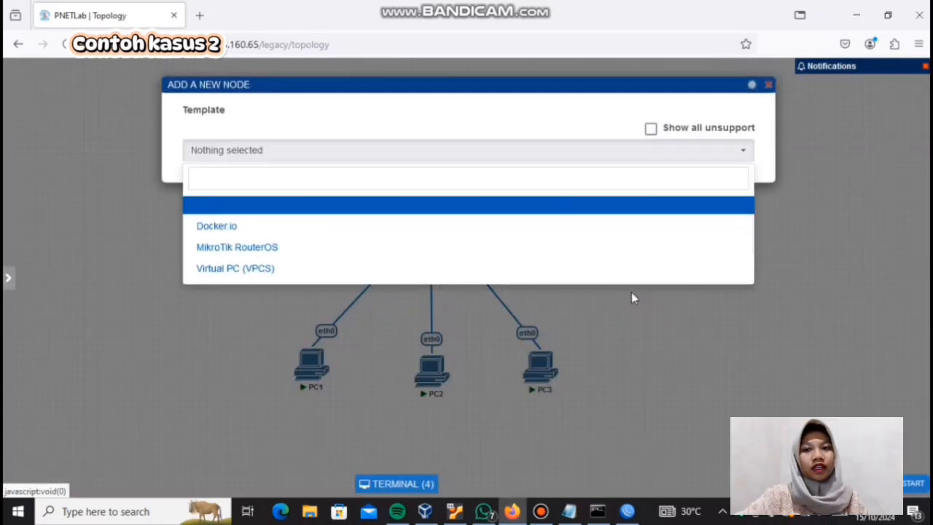
click(443, 280)
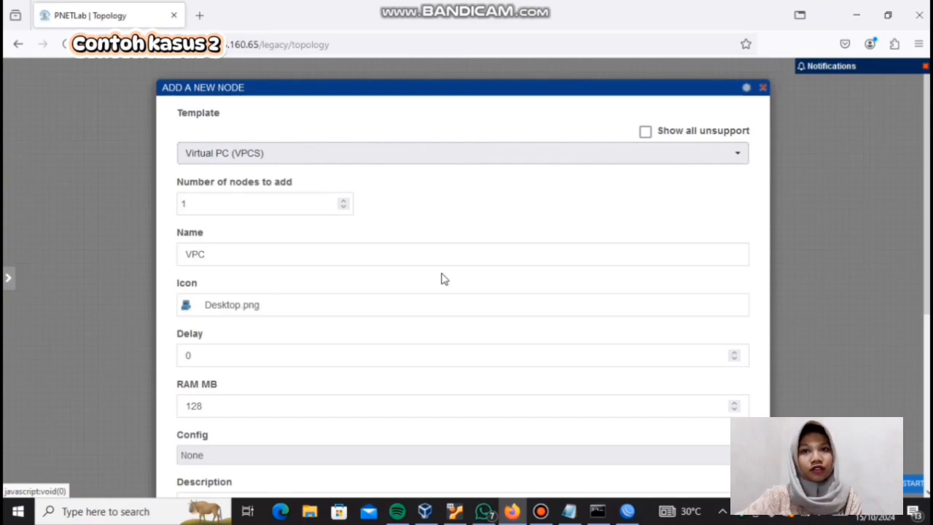
click(392, 249)
key(BackSpace)
key(BackSpace)
key(BackSpace)
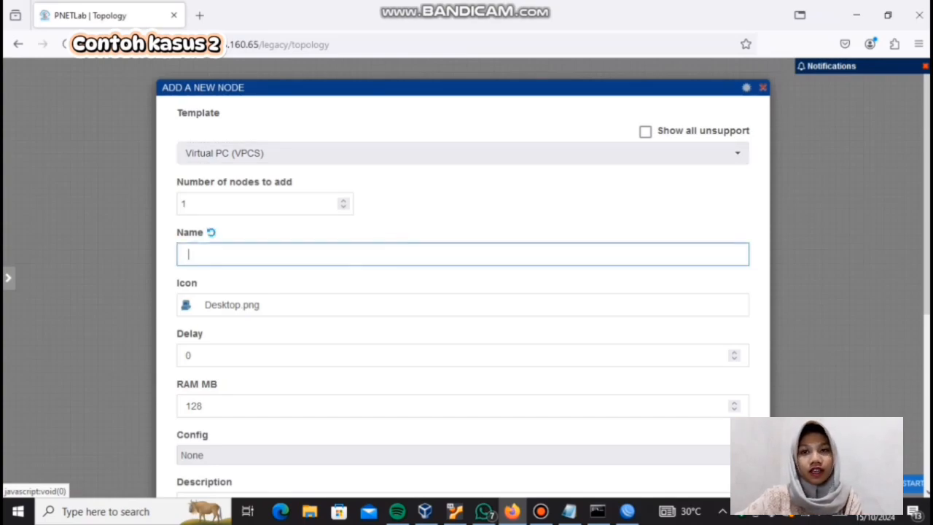
text(SERVER)
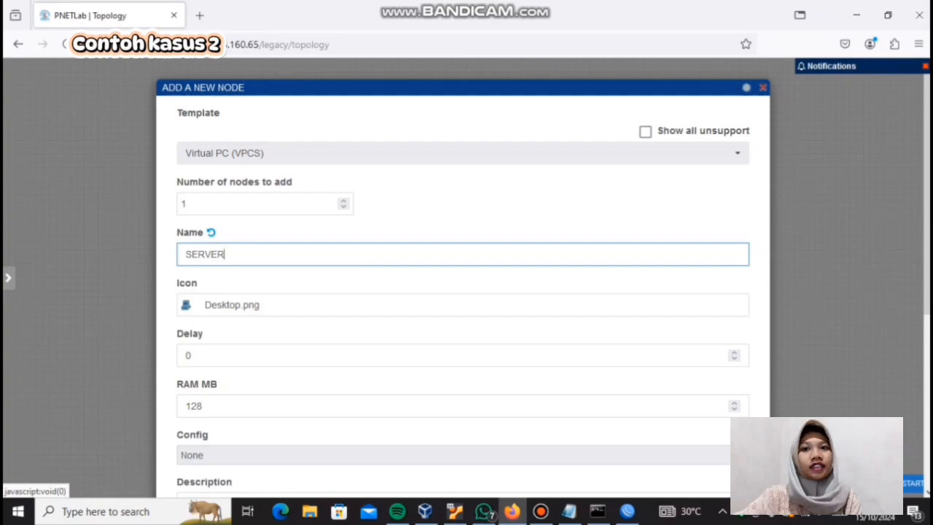
Step: Set the new SERVER node's icon to Desktop2.png, found by searching the device icons for "DE"
scroll(393, 350, down, 4)
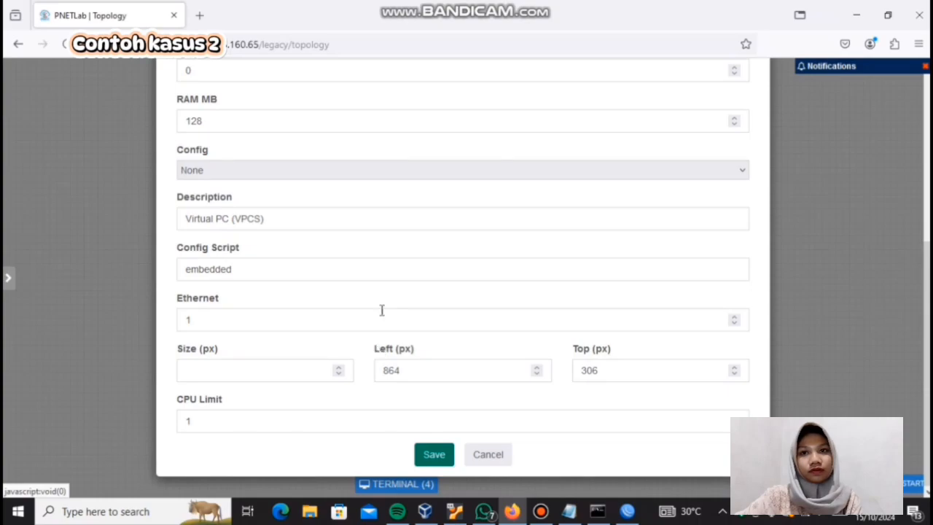
scroll(383, 310, up, 4)
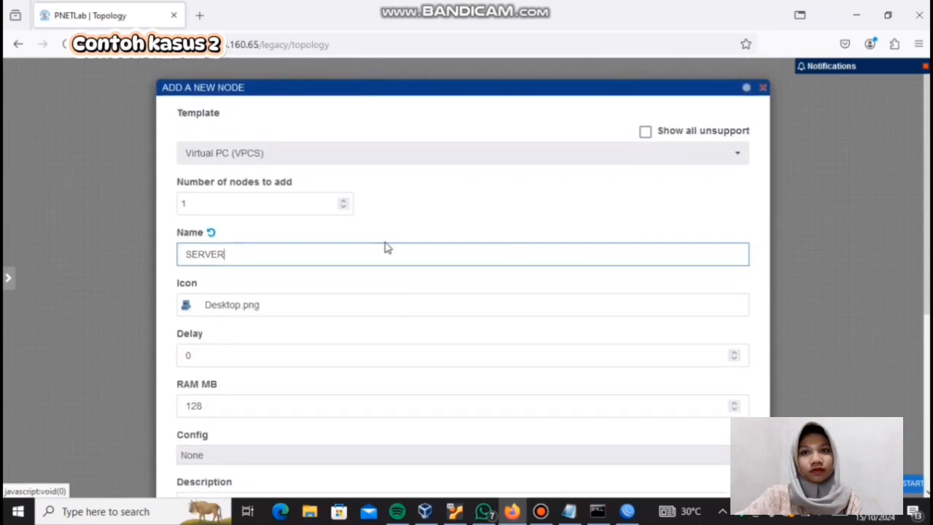
click(345, 306)
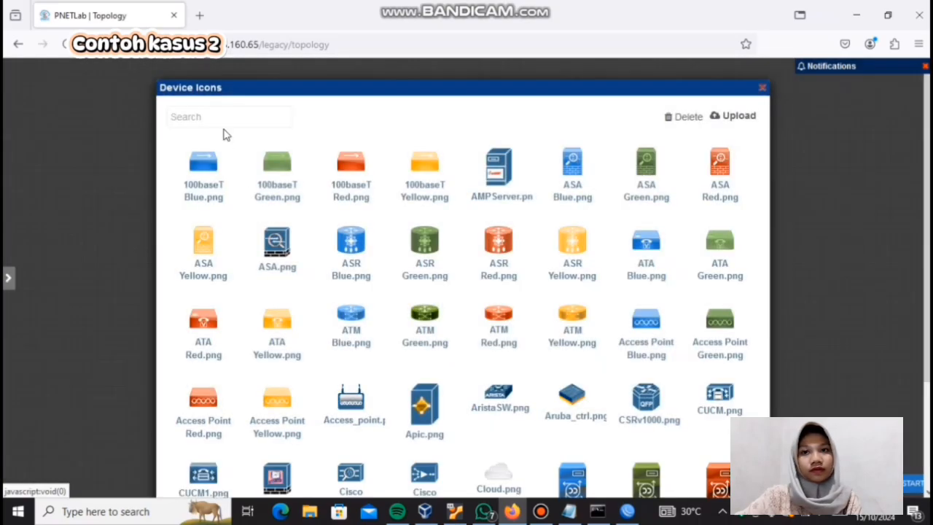
click(225, 119)
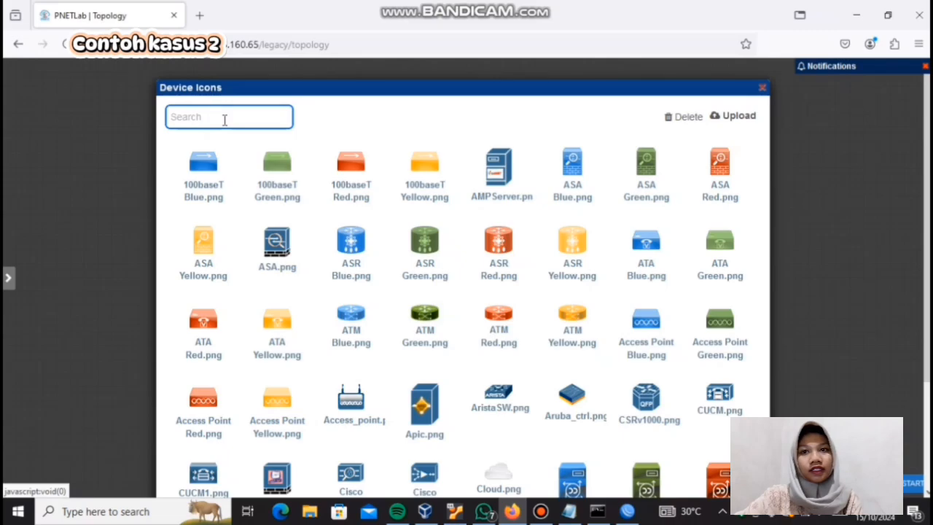
text(DE)
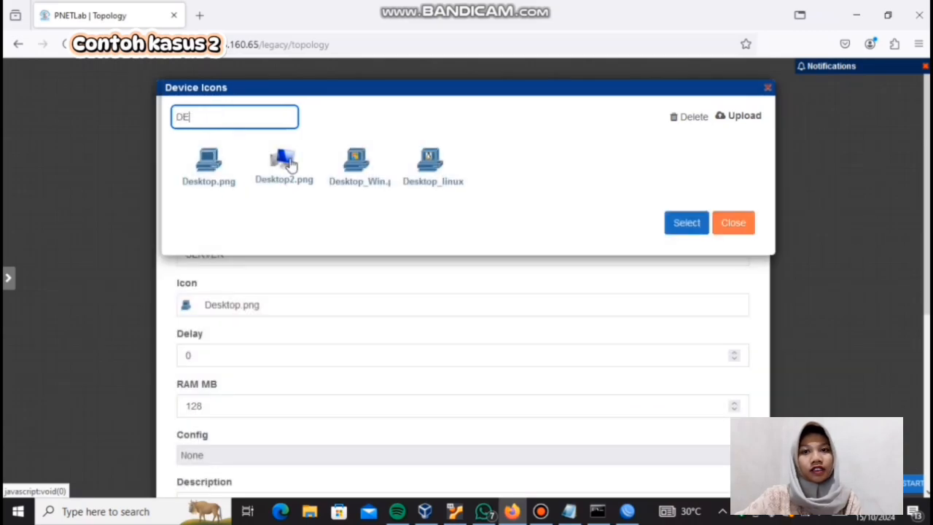
click(288, 164)
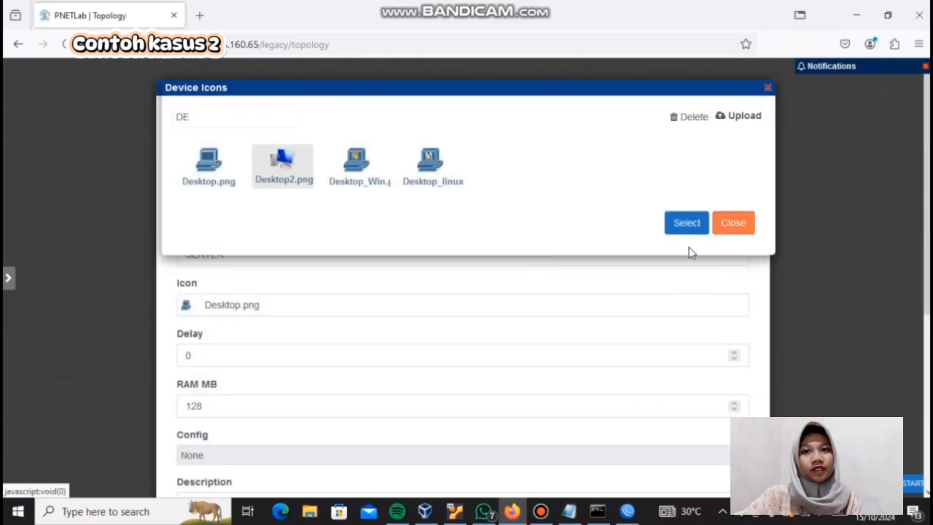
click(686, 223)
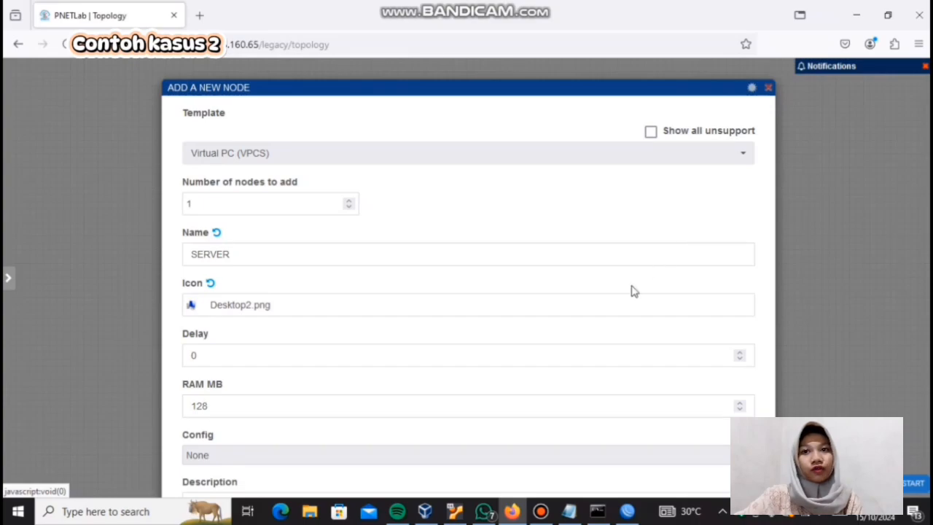
Step: Save the SERVER node's settings to add it to the topology
drag(634, 291, 632, 198)
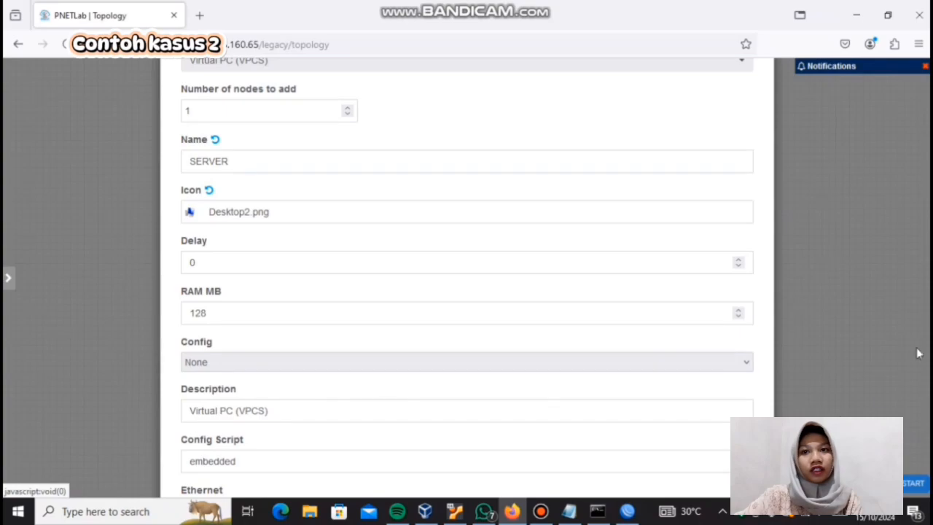
click(695, 365)
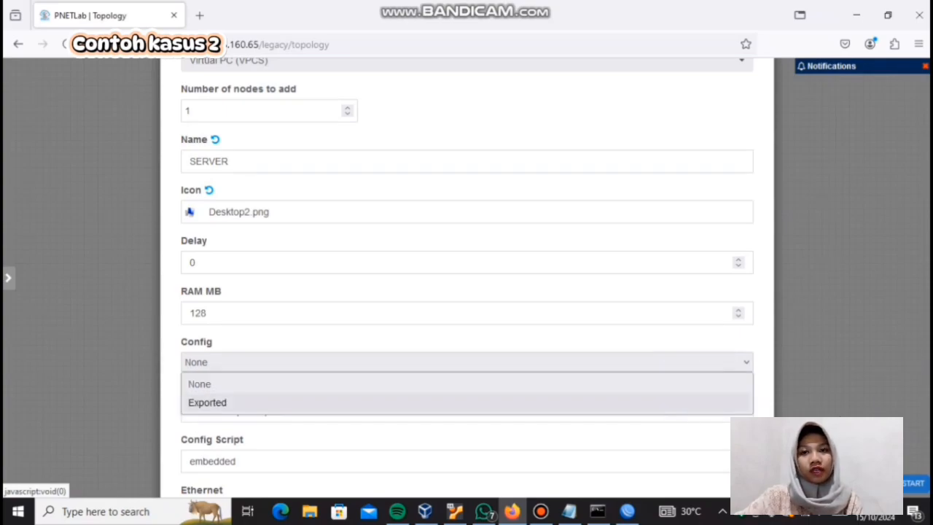
click(708, 363)
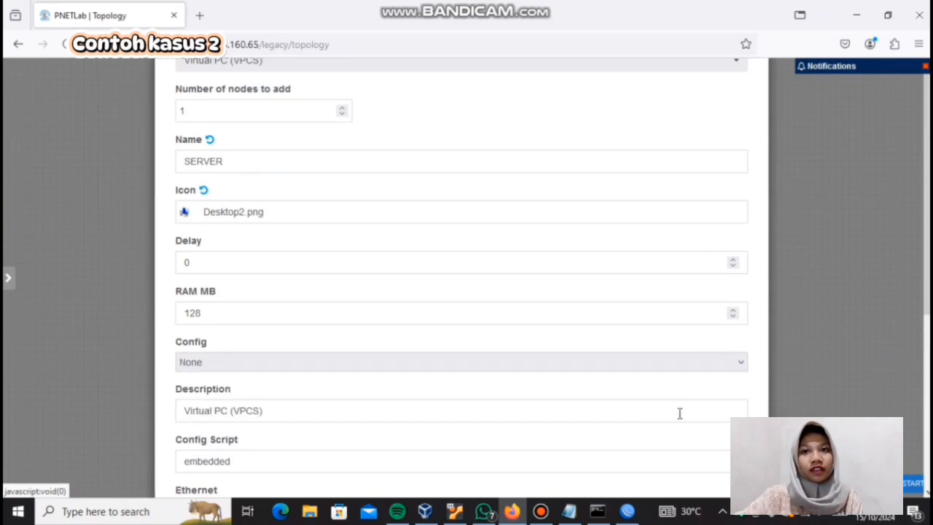
scroll(680, 413, down, 4)
click(434, 362)
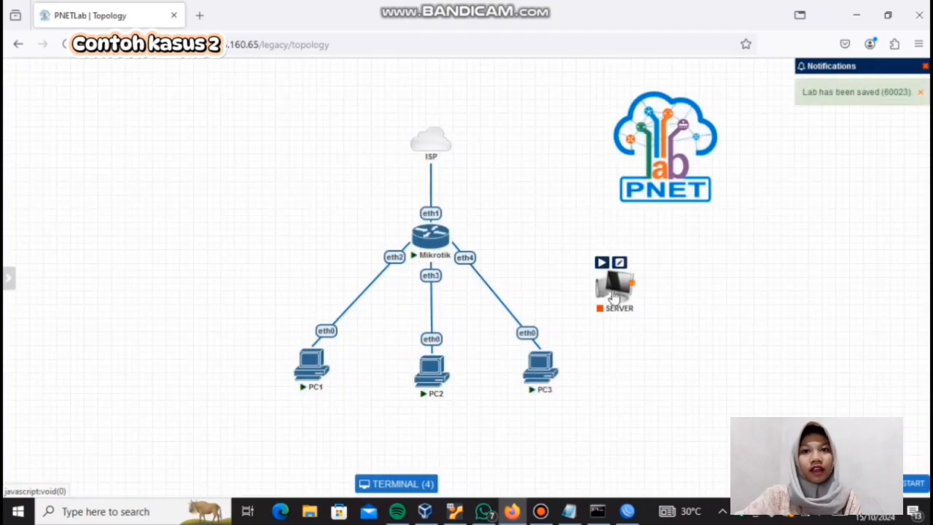
Step: Connect SERVER's eth0 to Mikrotik's eth5 and place SERVER beside the router, just below the PNET logo
drag(615, 295, 609, 260)
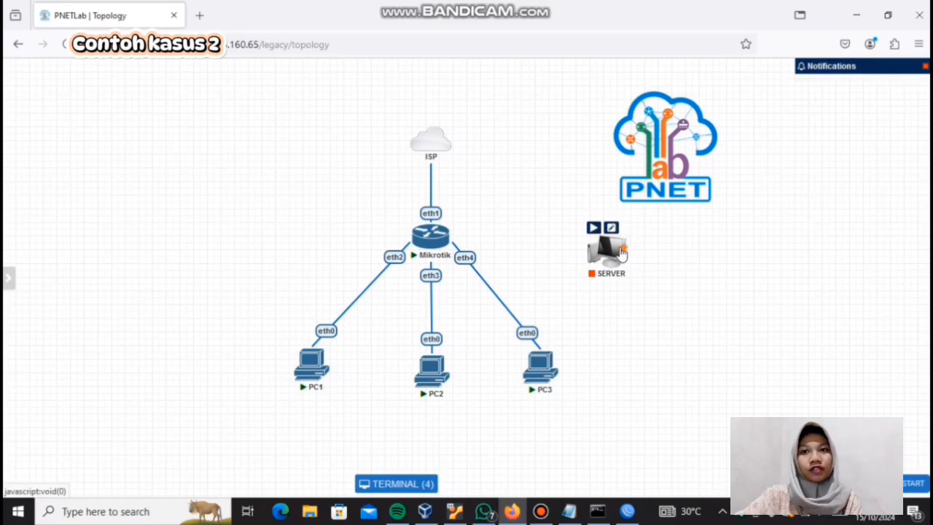
drag(621, 251, 430, 233)
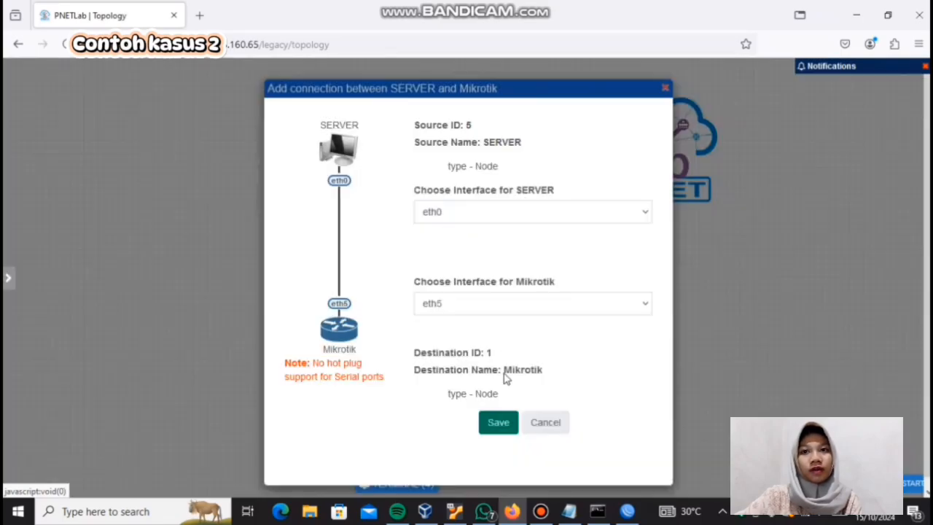
click(505, 428)
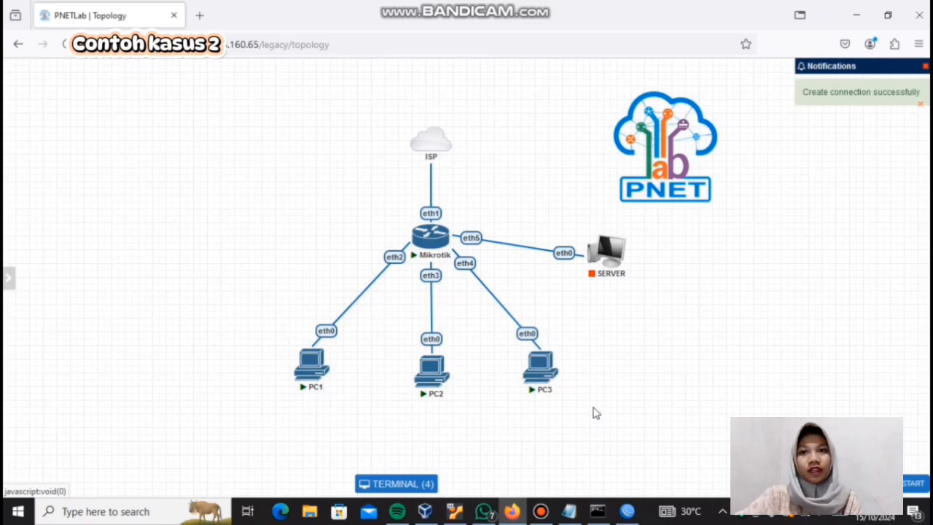
drag(606, 253, 636, 234)
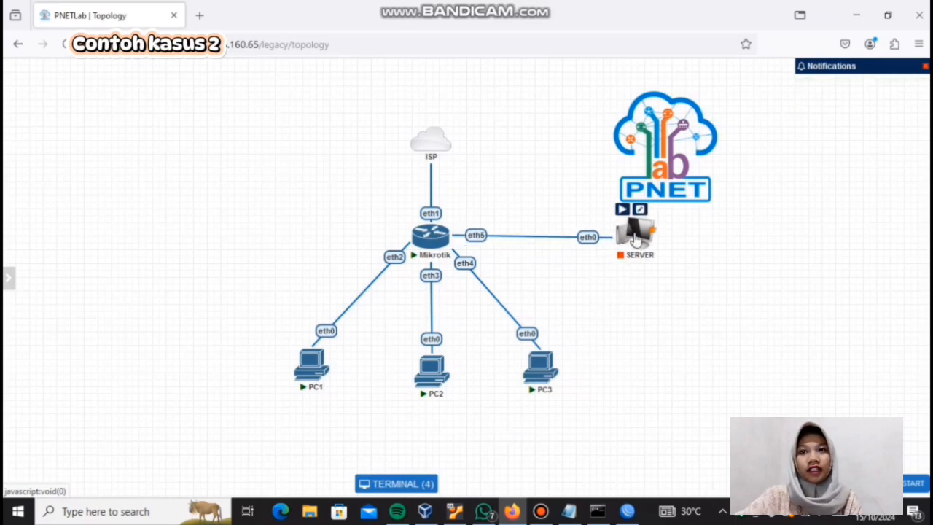
Step: Label the link between Mikrotik and SERVER with 192.168.1.1/24 and apply it
right_click(538, 236)
click(565, 256)
click(338, 94)
text(192.1)
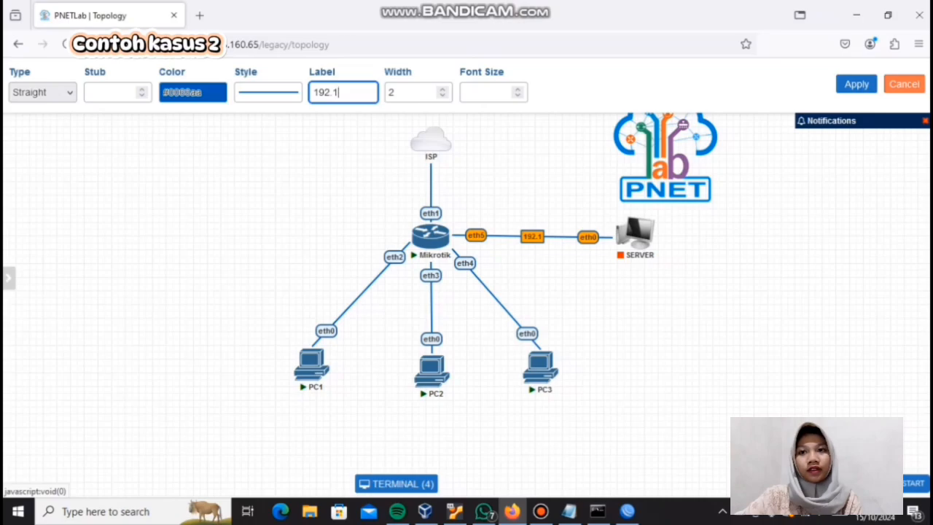
text(68.)
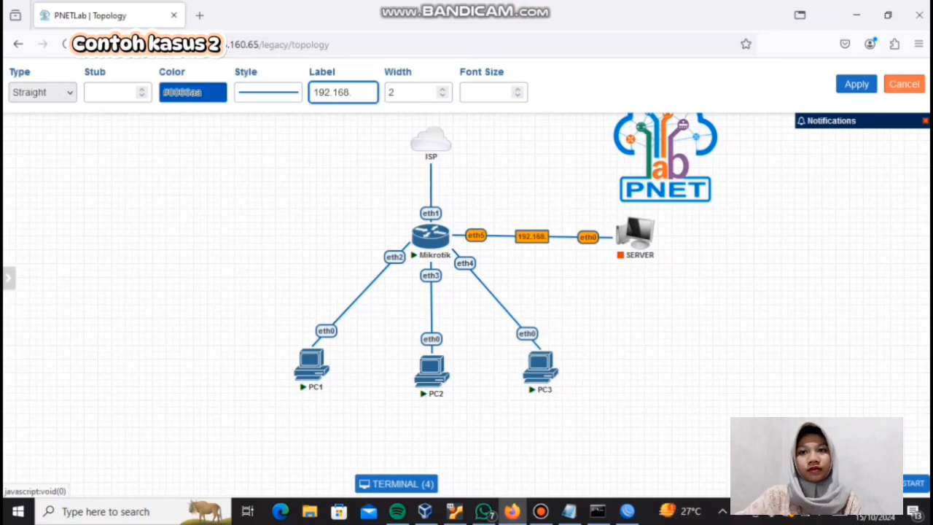
text(1.)
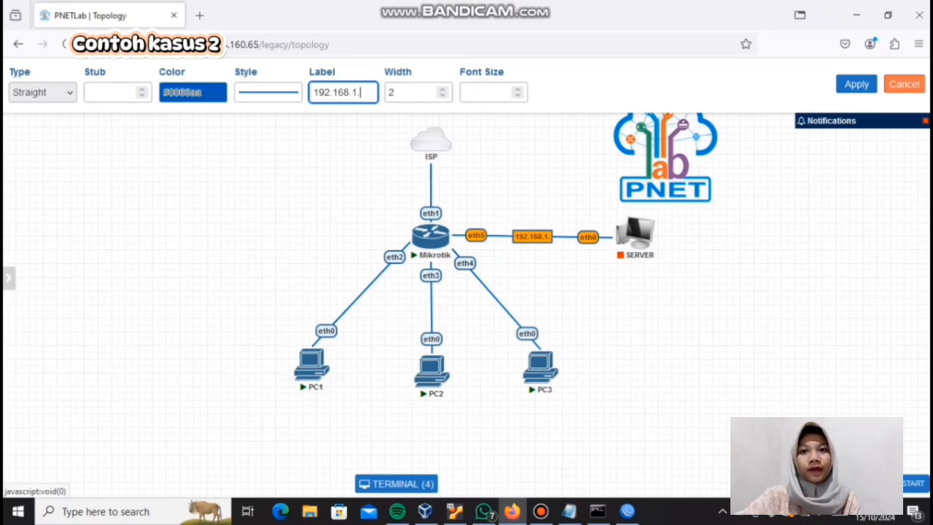
text(1)
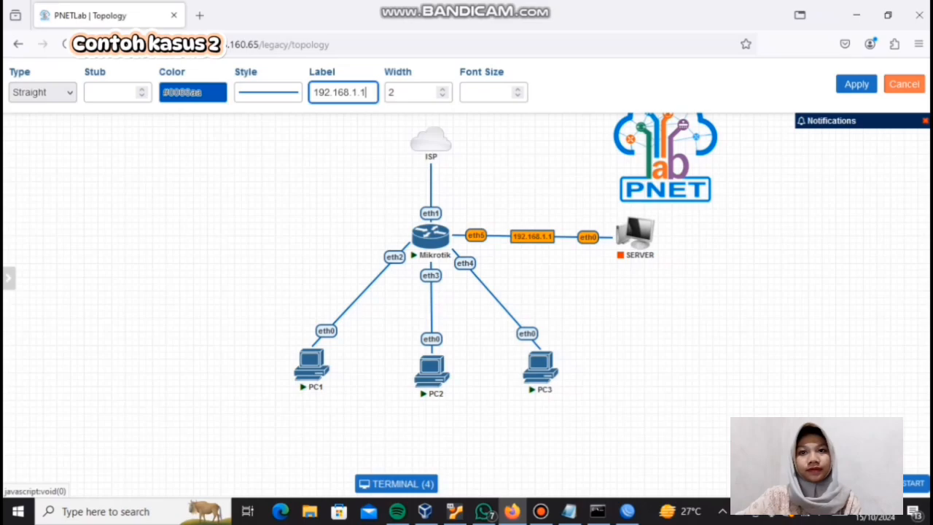
text(/24)
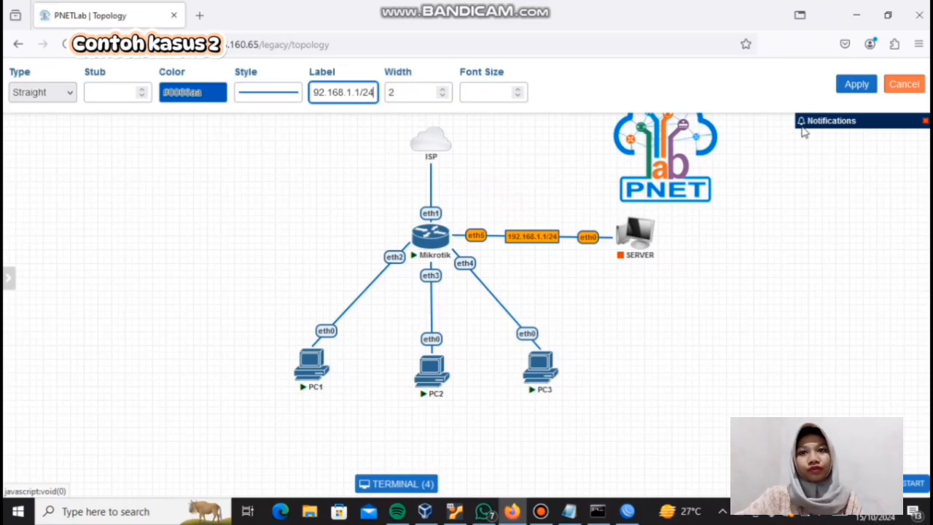
click(868, 86)
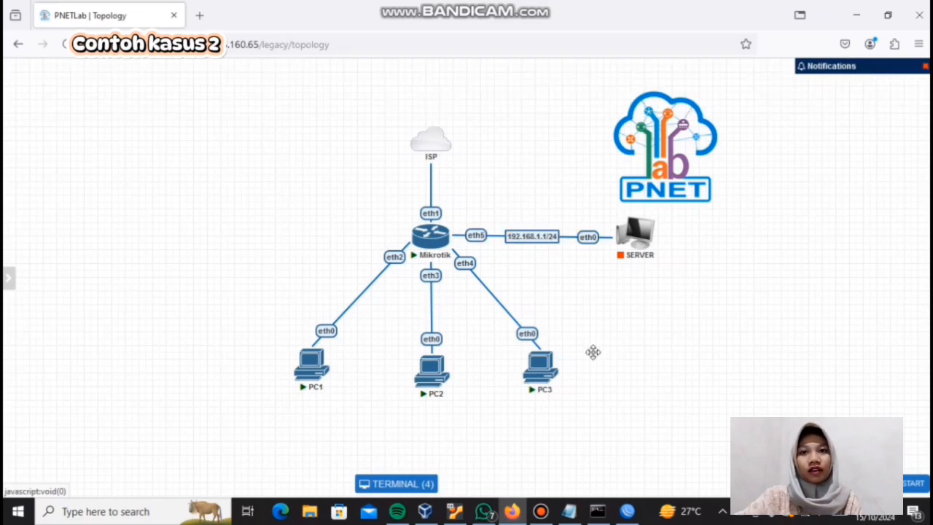
Step: Switch to WinBox, maximize its window and open the router's IP address list
mouse_move(587, 520)
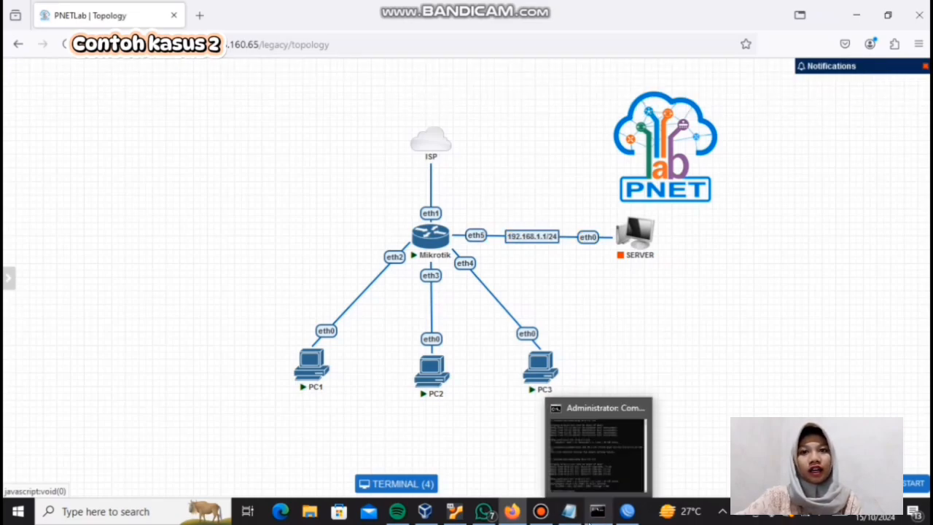
click(627, 511)
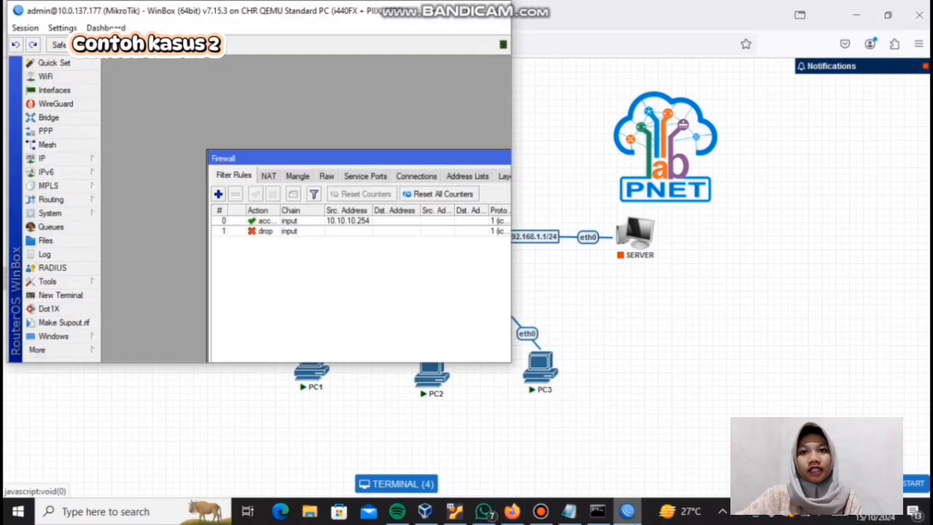
double_click(466, 15)
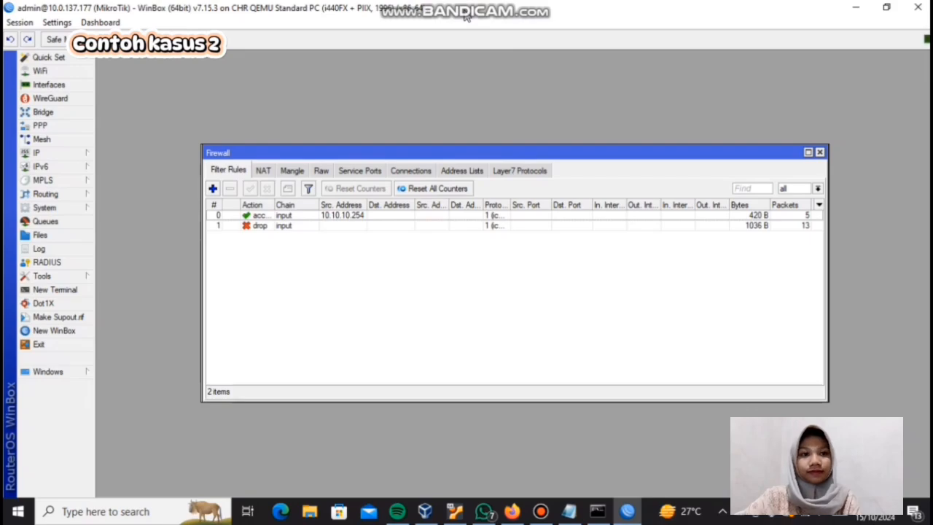
click(83, 157)
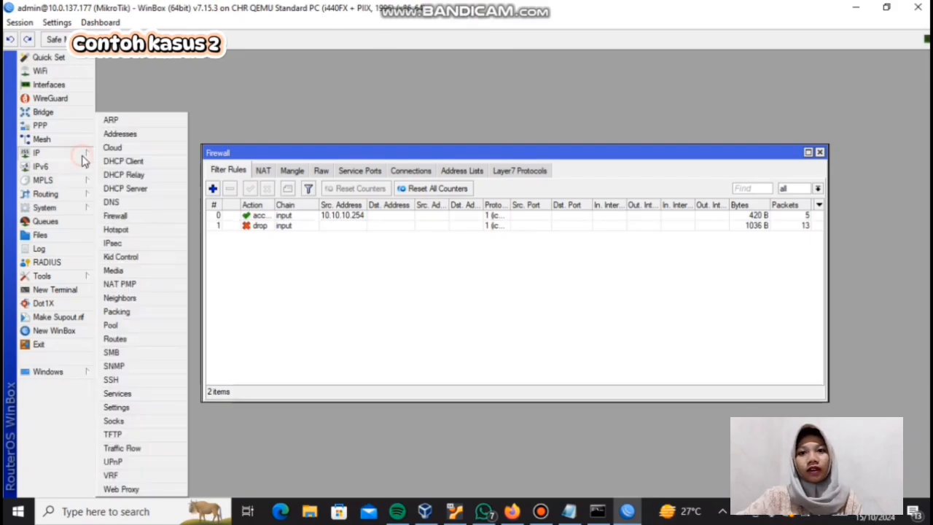
click(132, 134)
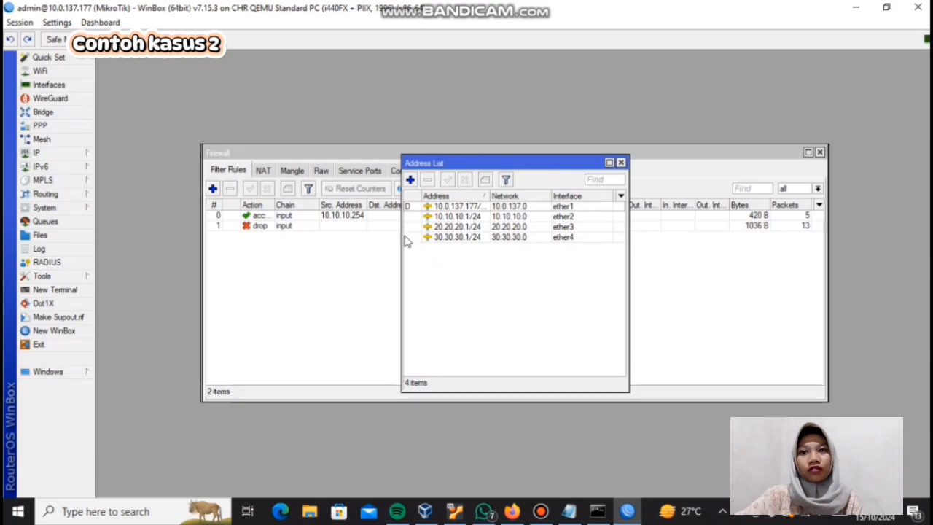
Step: Add the IP address 192.168.1.1/24 on interface ether5
click(411, 181)
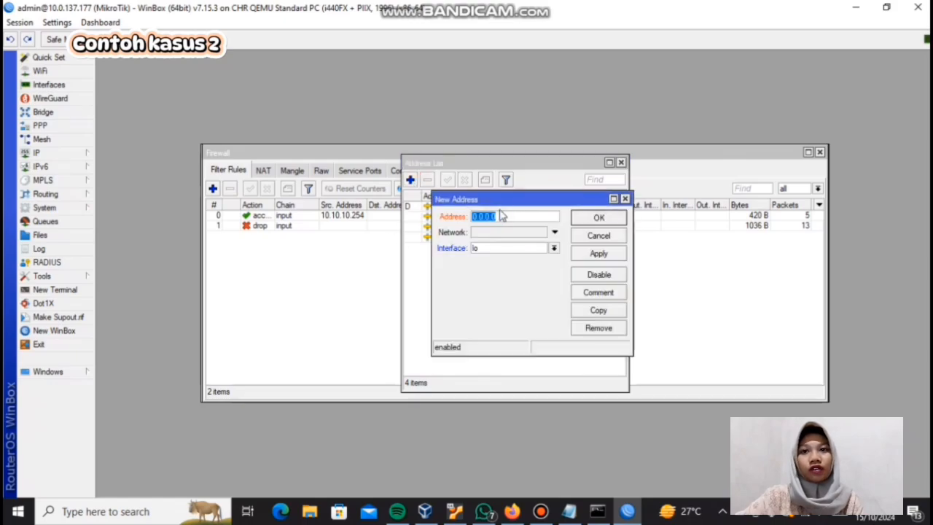
key(BackSpace)
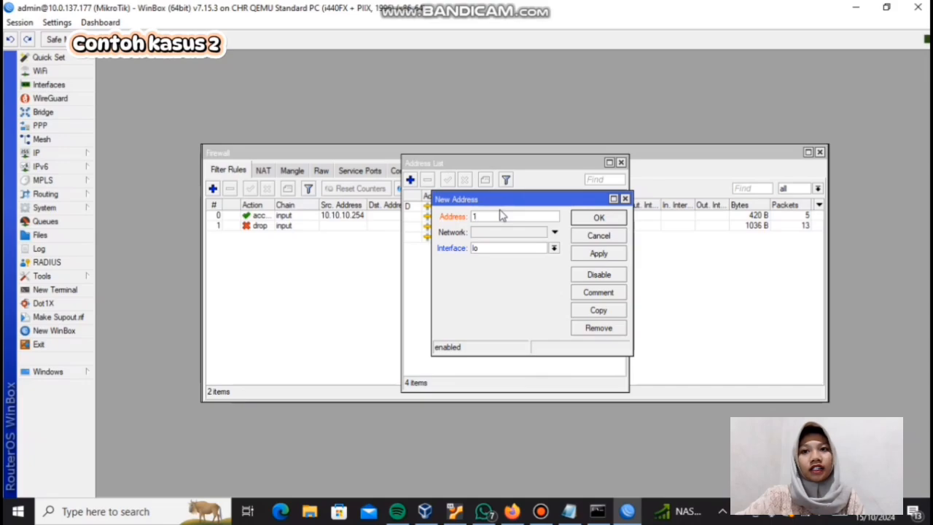
text(192.1)
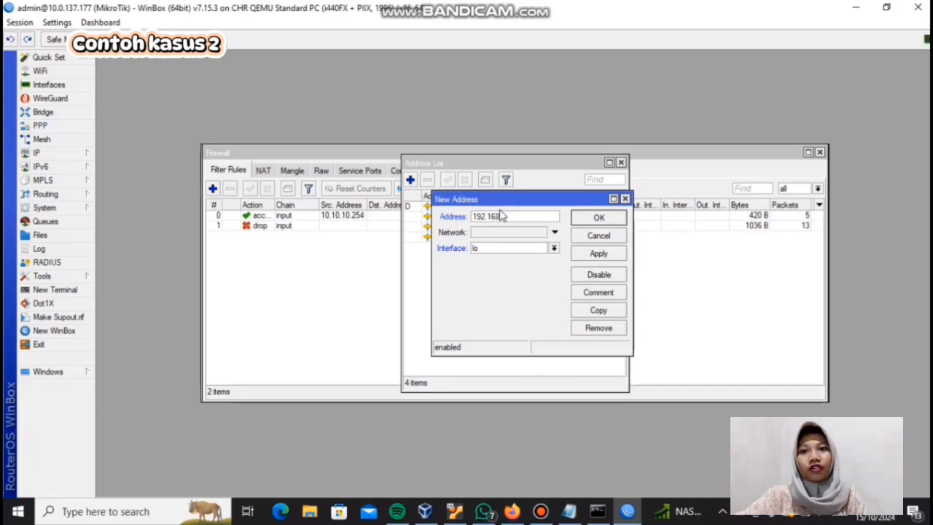
text(68)
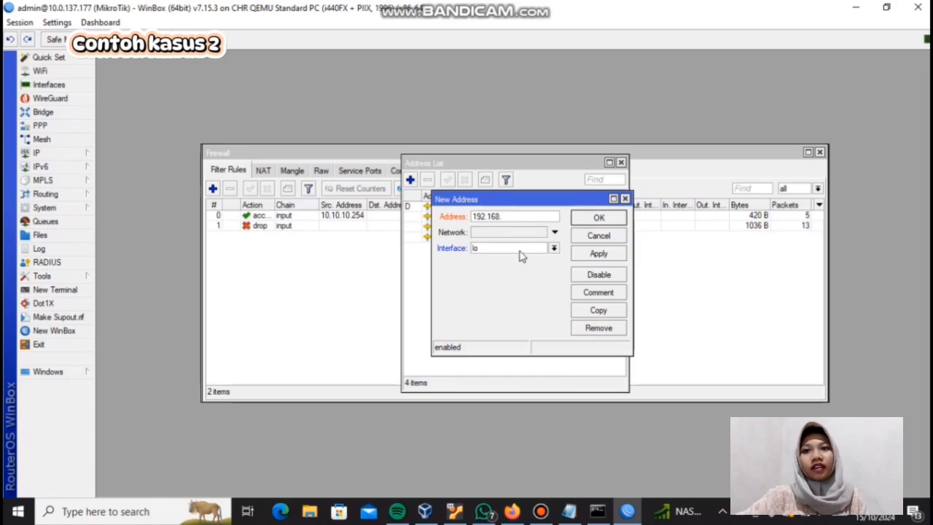
text(.1.1)
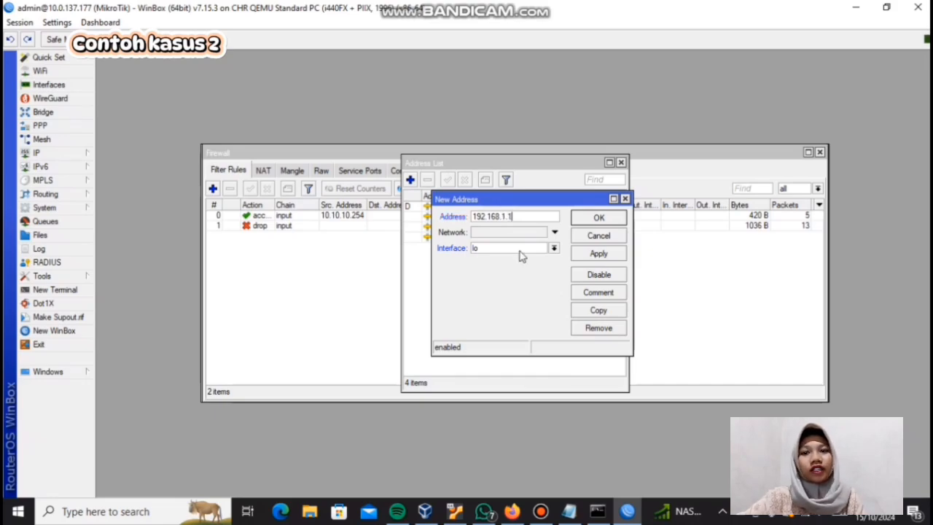
text(/24)
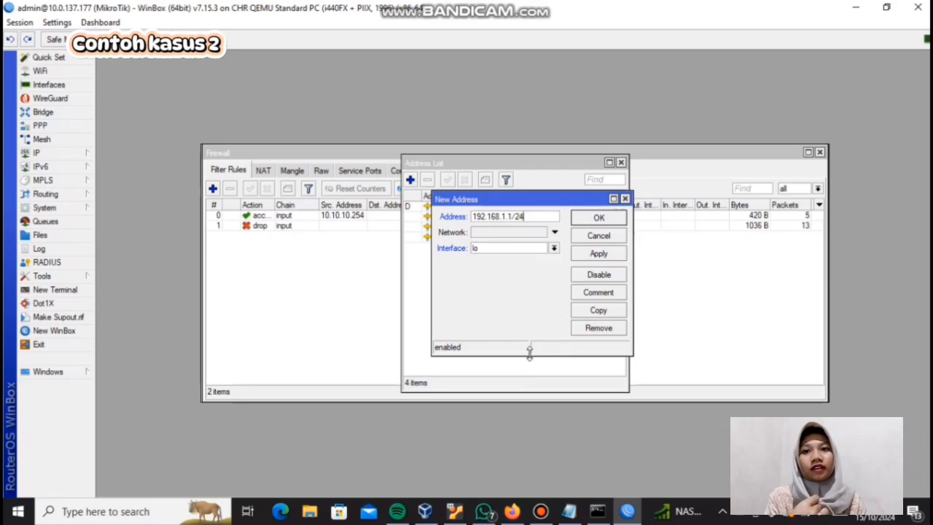
click(554, 248)
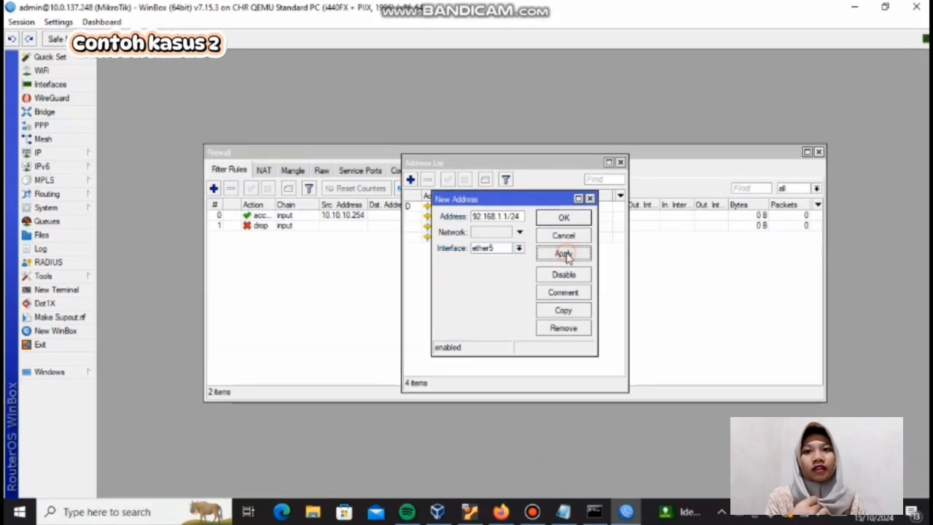
click(596, 253)
click(598, 217)
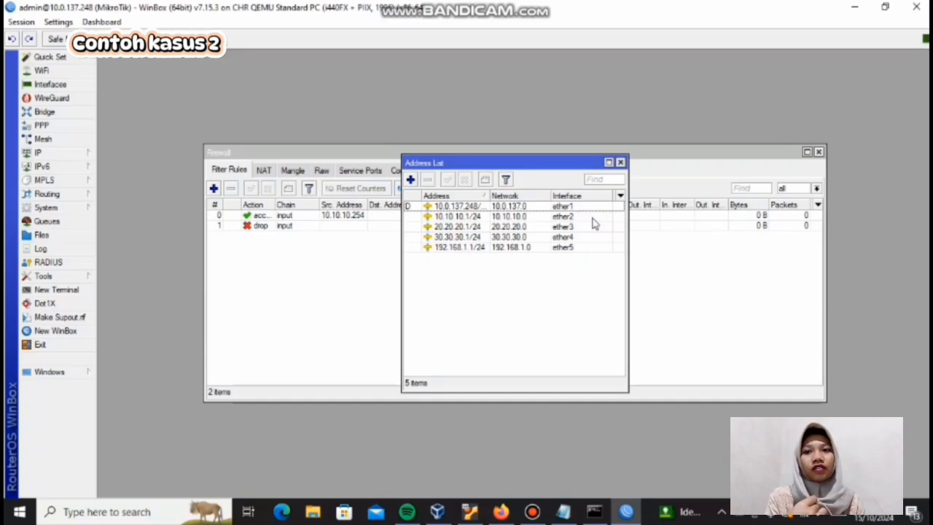
Step: Switch to the PNETLab topology, start the SERVER node and open its console
click(501, 513)
mouse_move(525, 217)
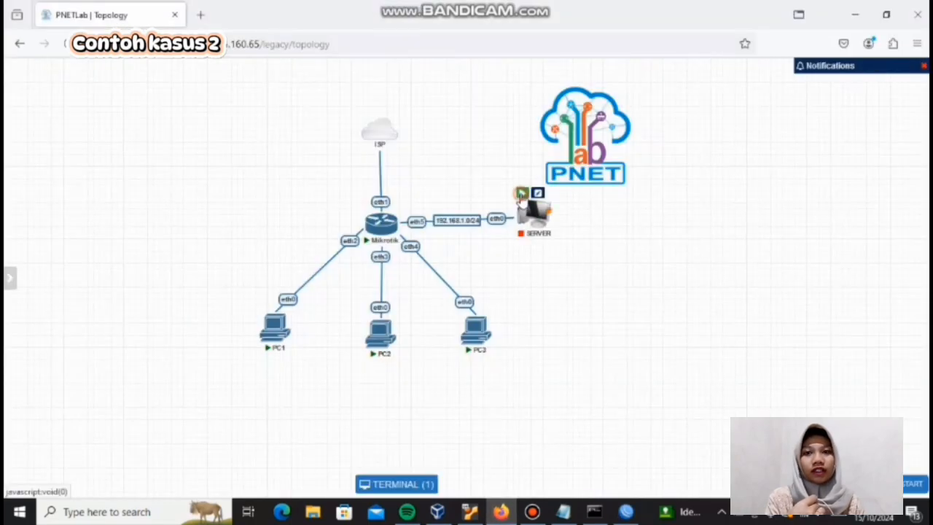
click(522, 194)
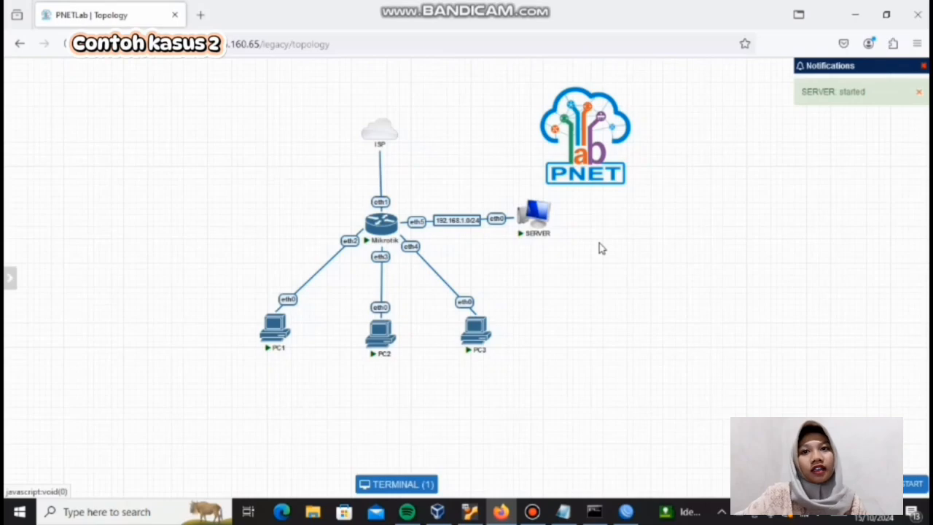
click(531, 216)
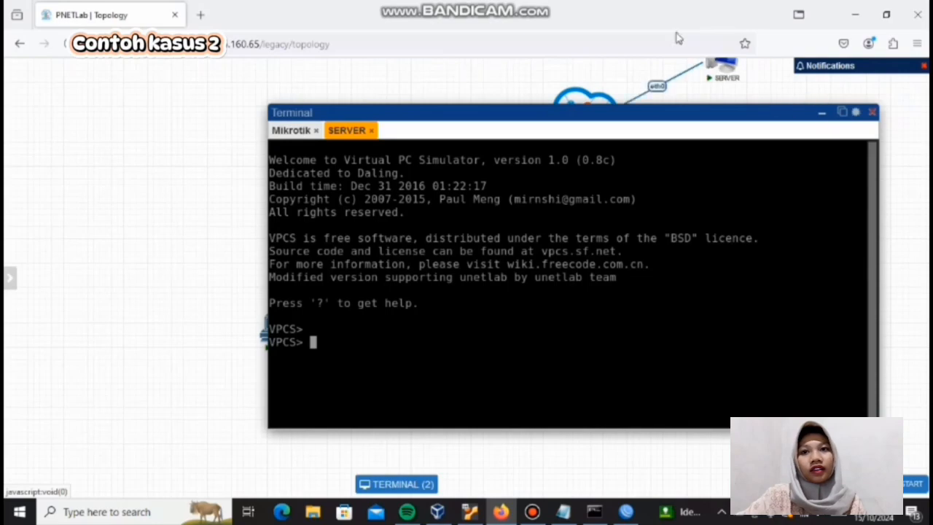
click(534, 10)
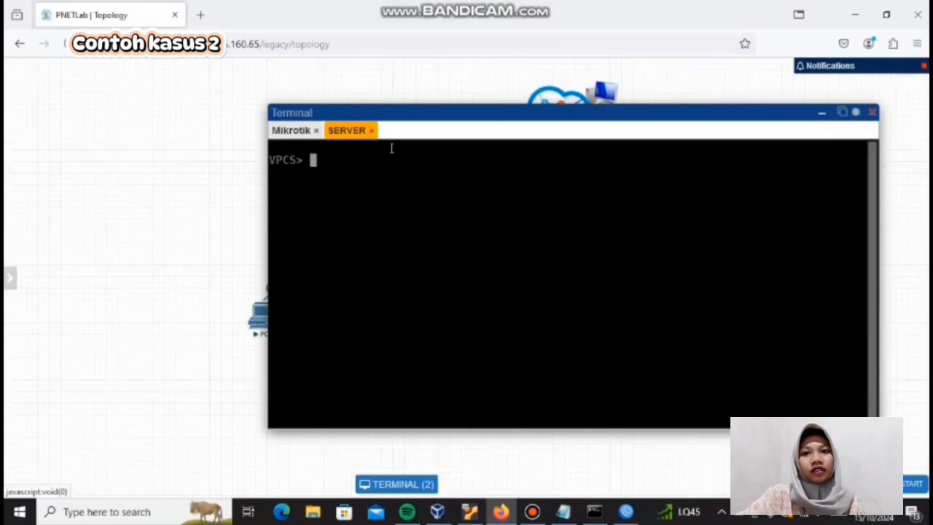
Step: Assign SERVER the IP address 192.168.1.2/24 with gateway 192.168.1.1
text(ip 1)
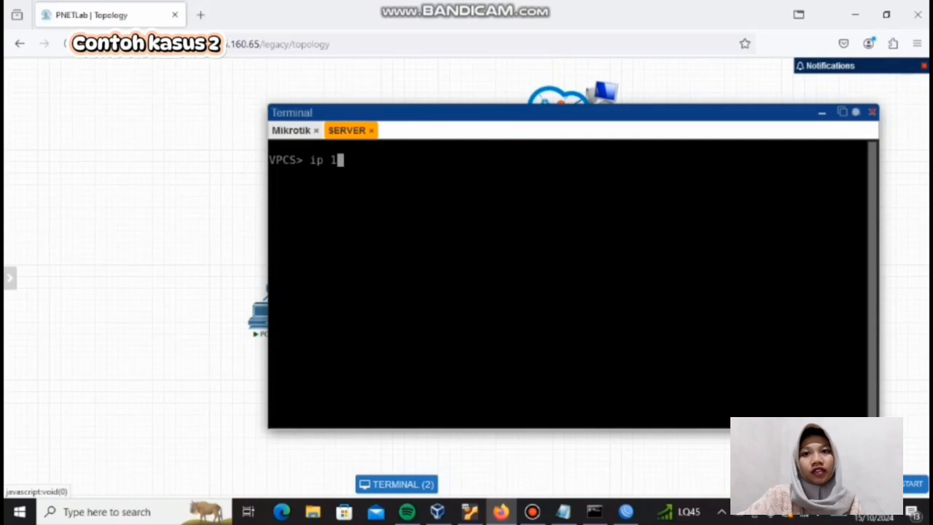
text(92.168)
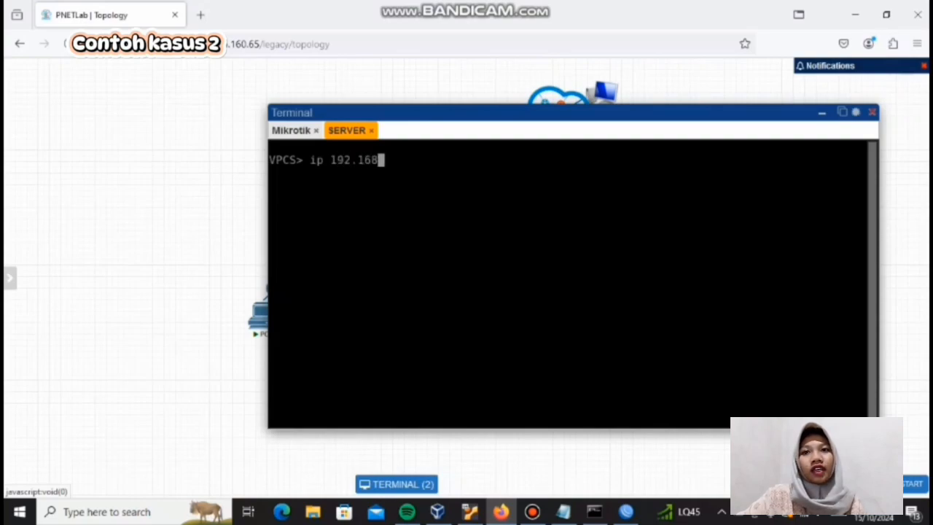
text(.1.2)
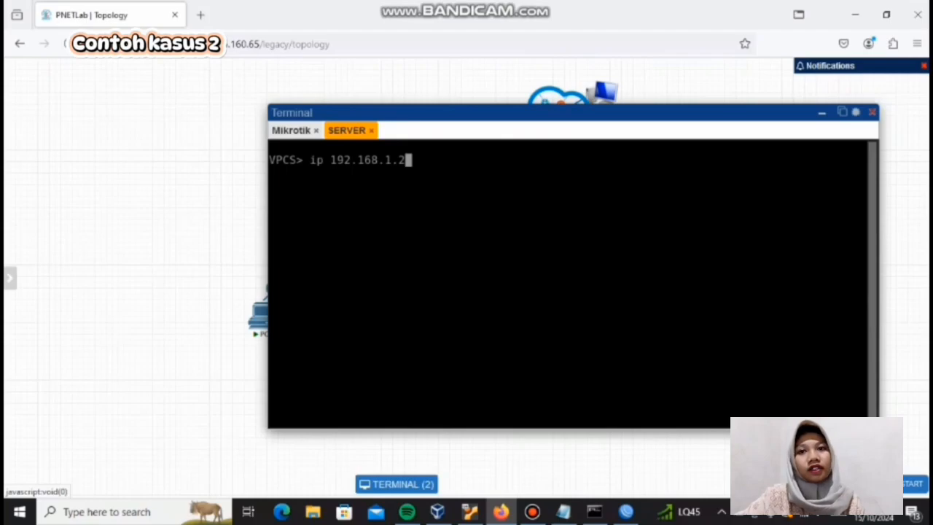
text(/24)
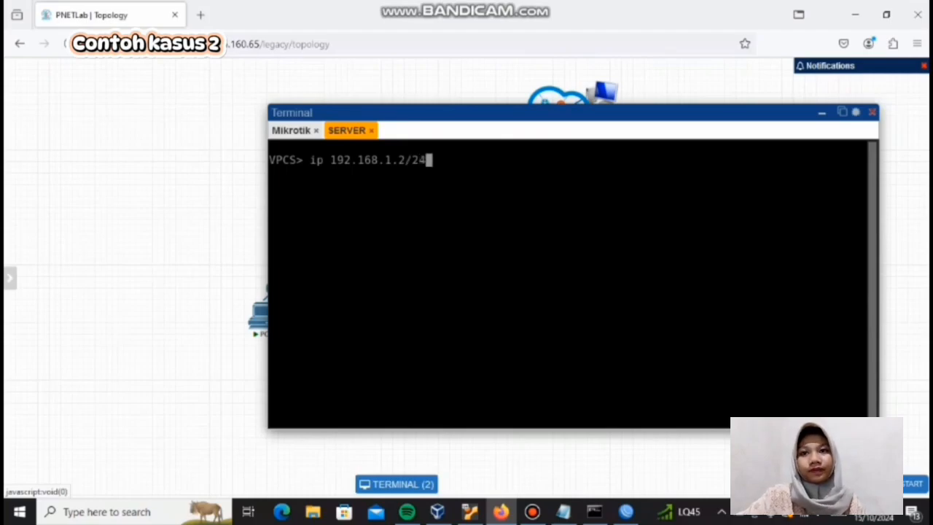
text( 192.)
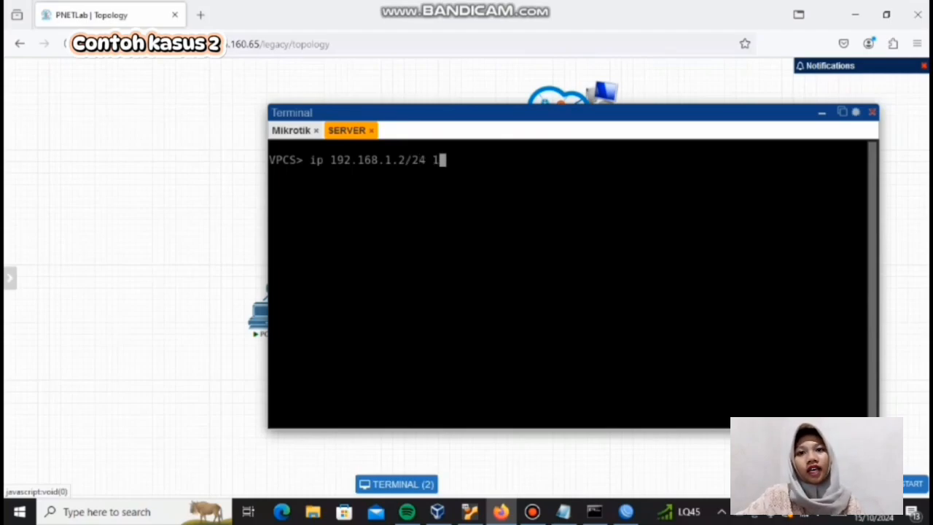
text(168.1.1.)
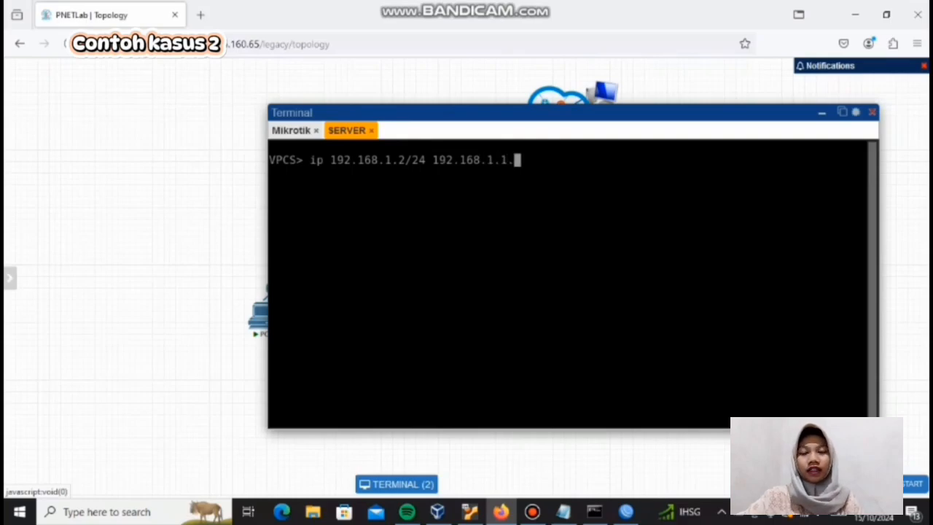
key(BackSpace)
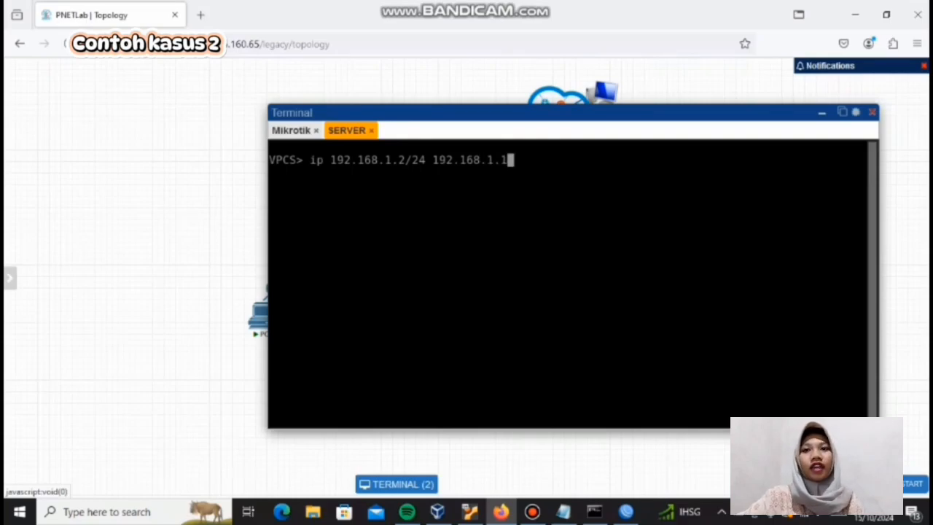
key(Return)
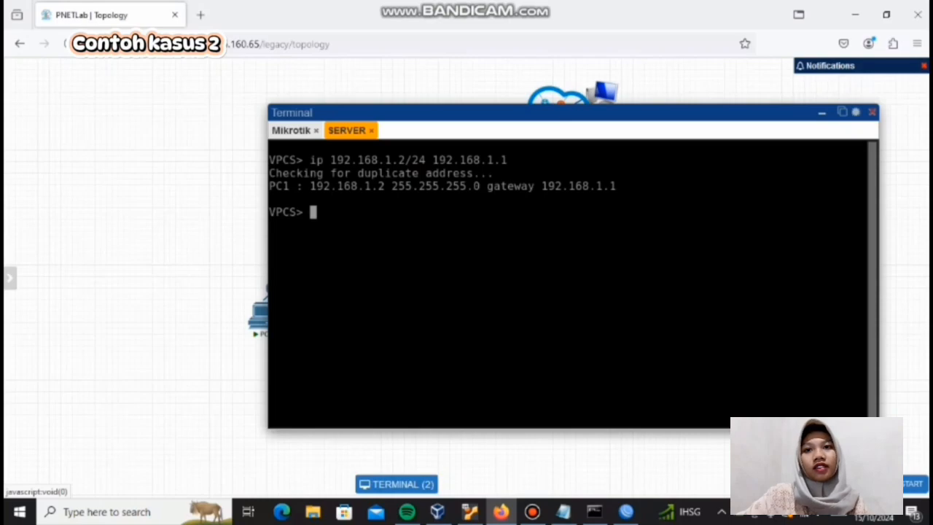
Step: Ping the router address 192.168.1.1 from SERVER's console
text(ping 1)
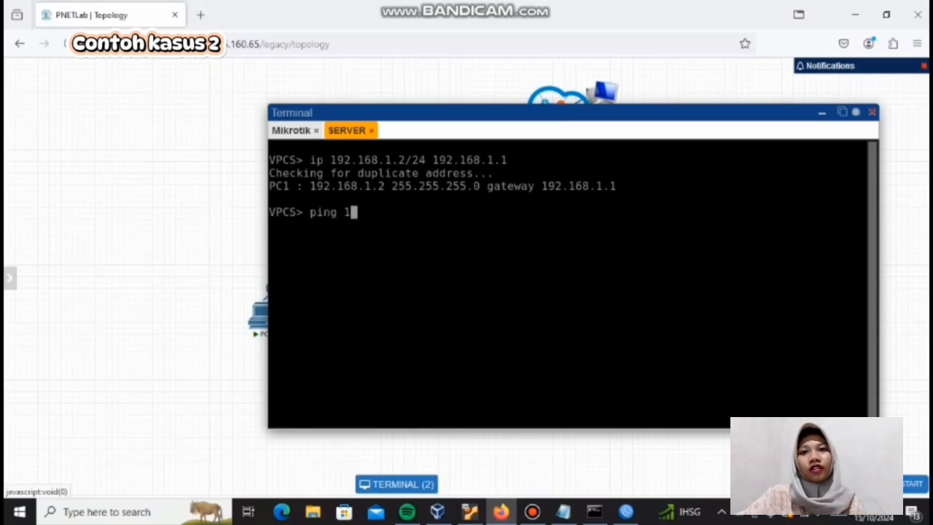
text(92.1)
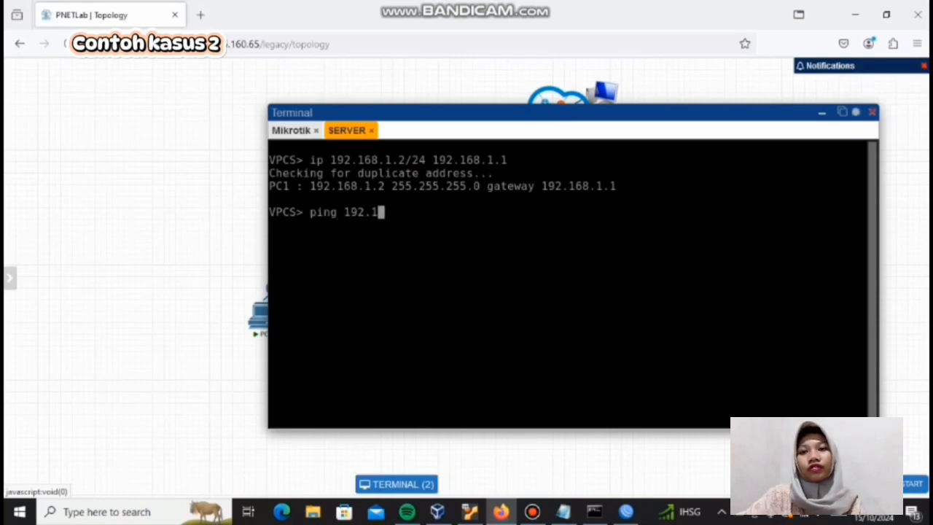
text(68.1.1)
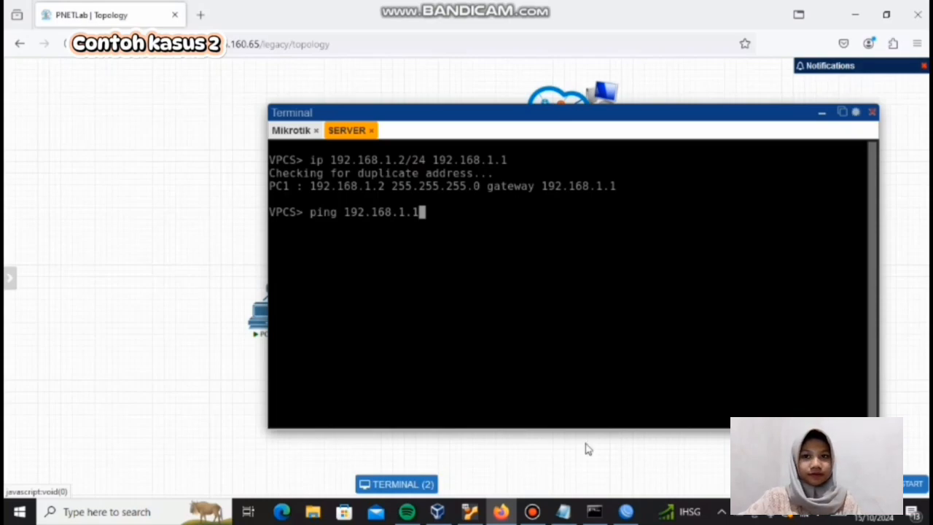
Step: Close the IP address list in WinBox and return to SERVER's console in PNETLab
click(633, 501)
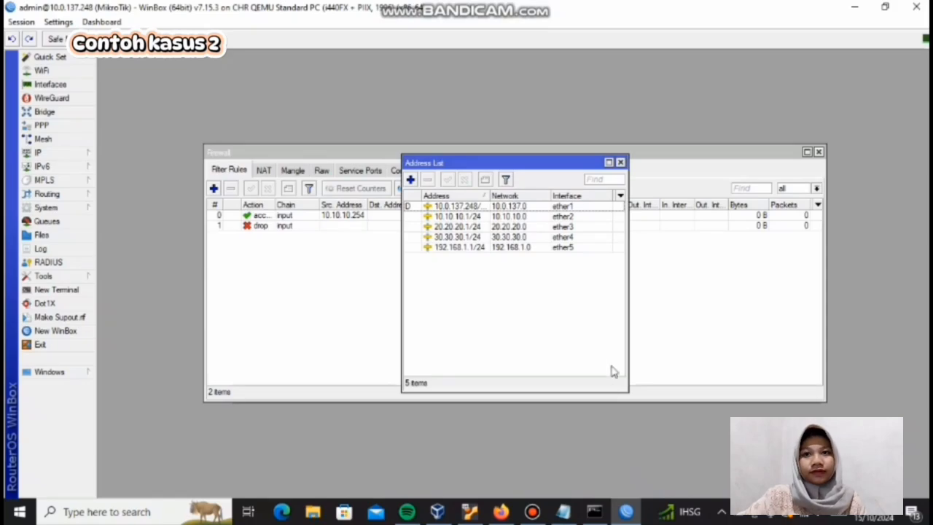
click(620, 162)
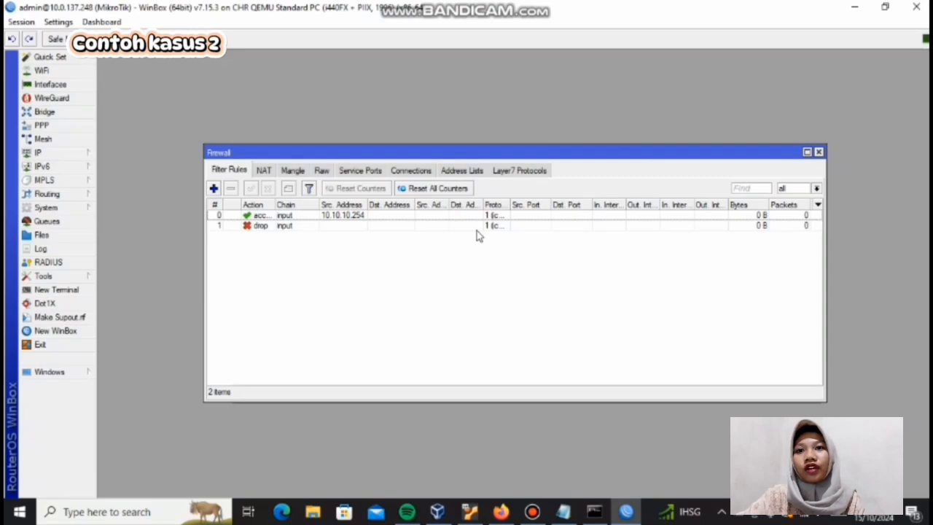
click(501, 511)
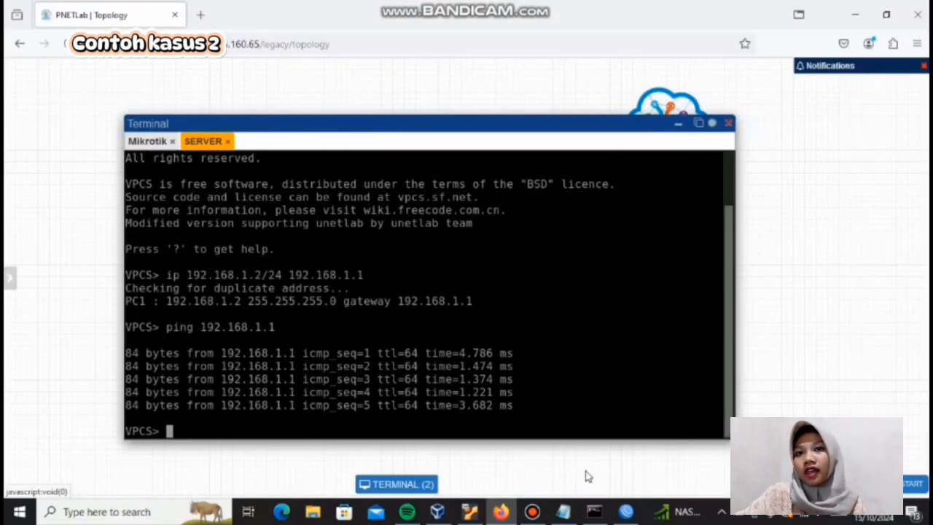
Step: Switch to Notepad to review the case 2 requirement and its chain and strategy questions
click(594, 512)
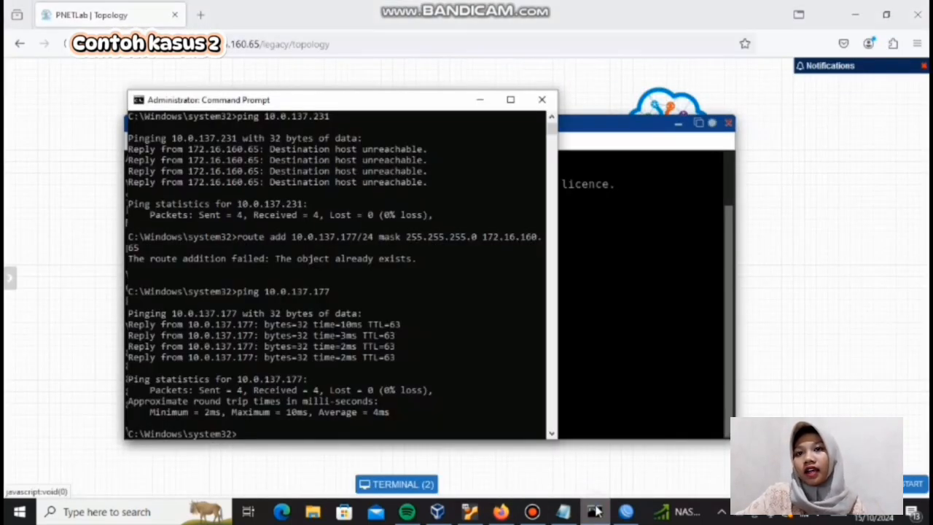
click(602, 379)
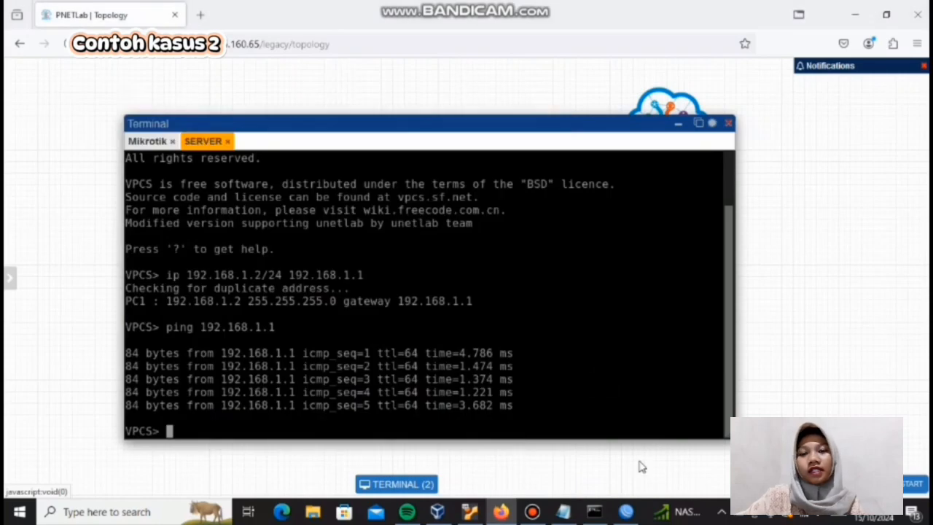
click(564, 511)
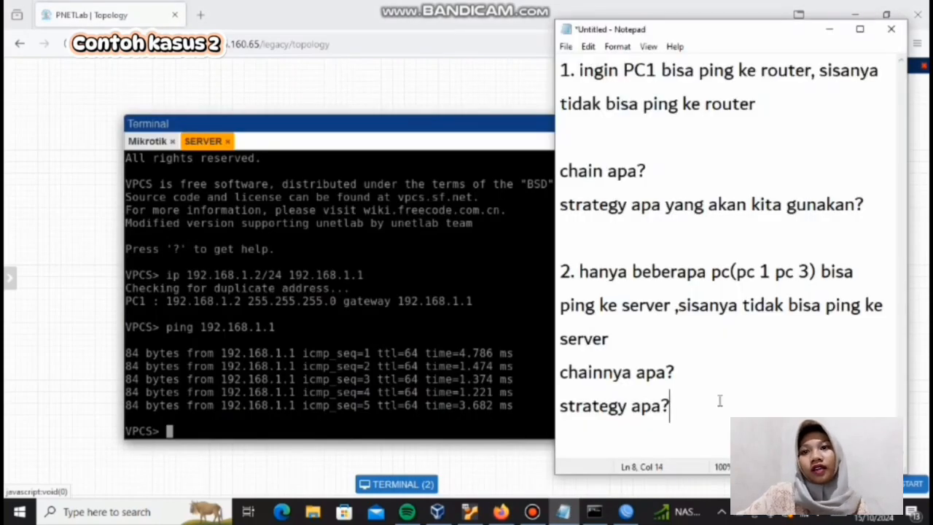
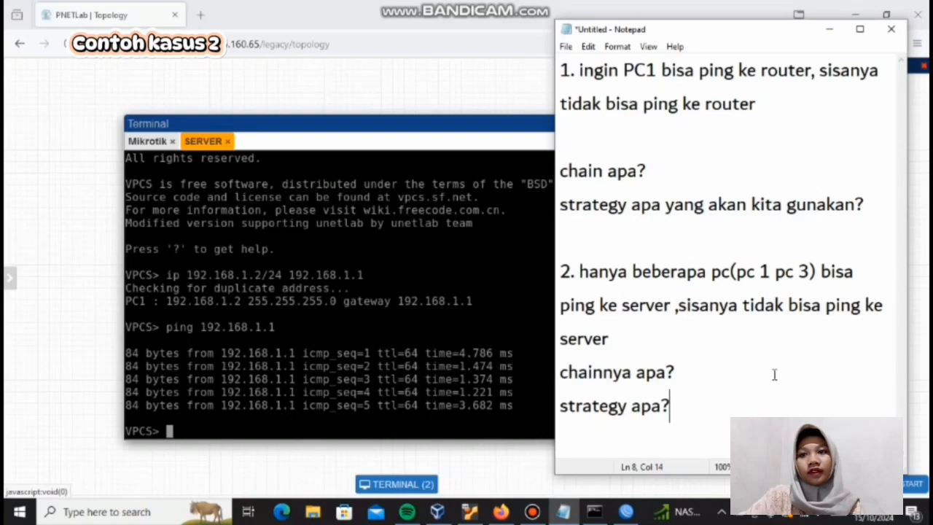
Step: Answer the case 2 chain question in the Notepad notes with "forward"
click(488, 3)
mouse_move(510, 7)
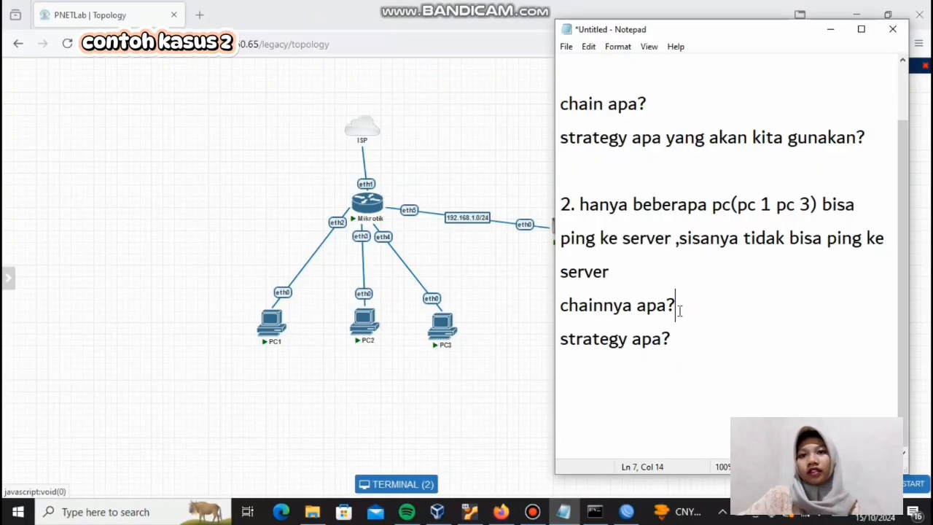
text(forw)
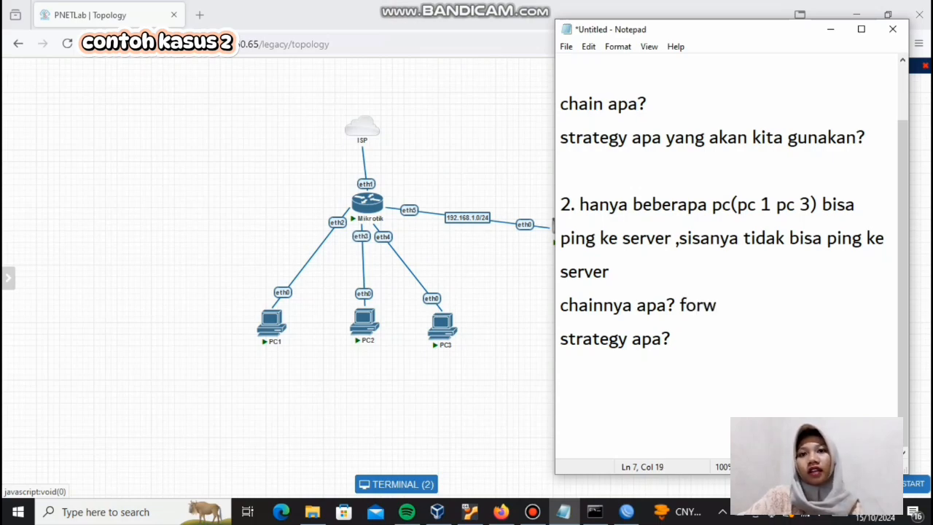
text(oad)
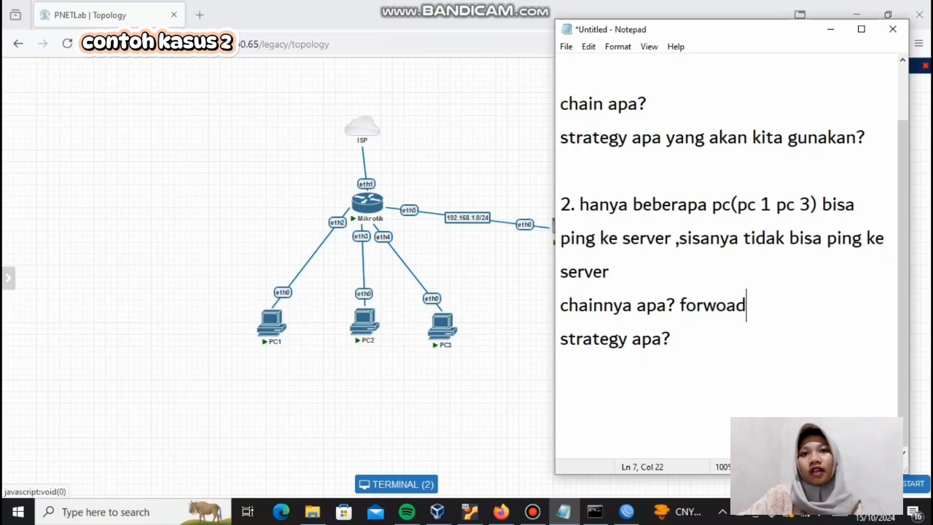
key(BackSpace)
key(BackSpace)
key(BackSpace)
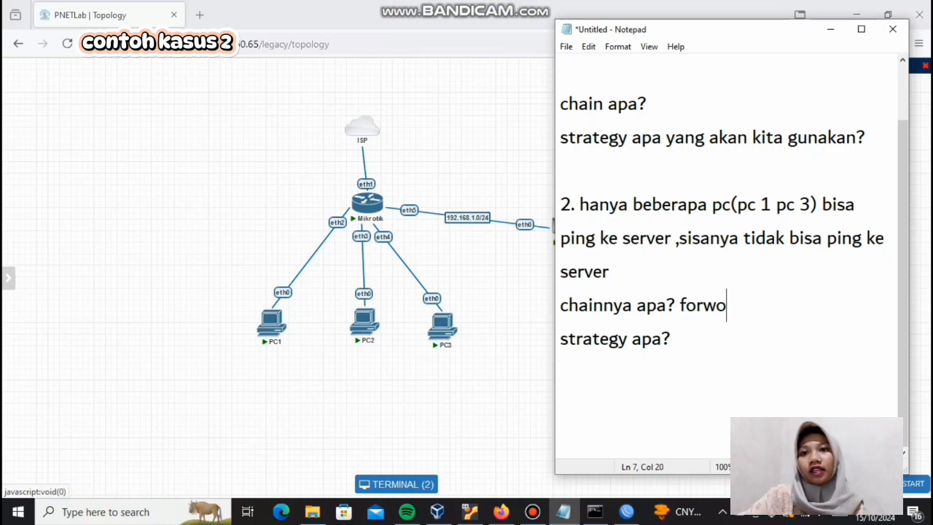
text(ard)
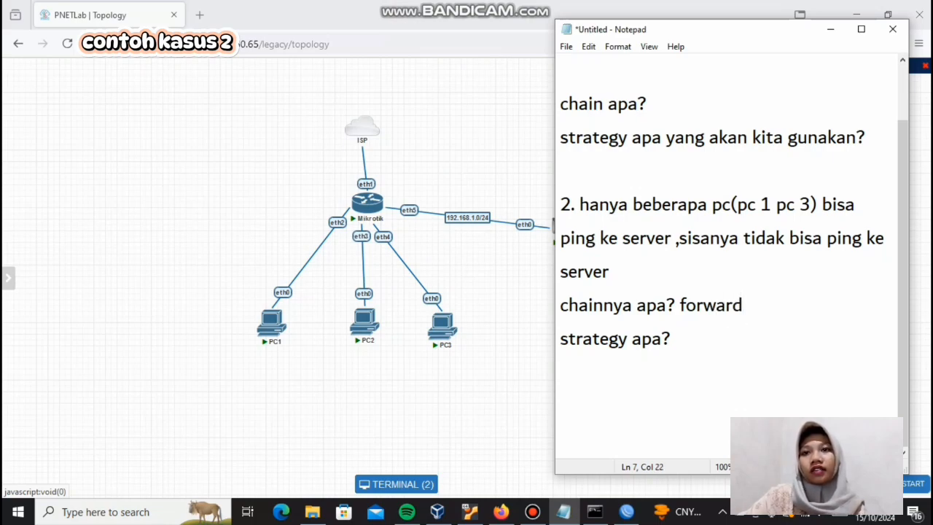
Step: Answer the case 2 strategy question in the notes with "accept few drop any"
click(675, 339)
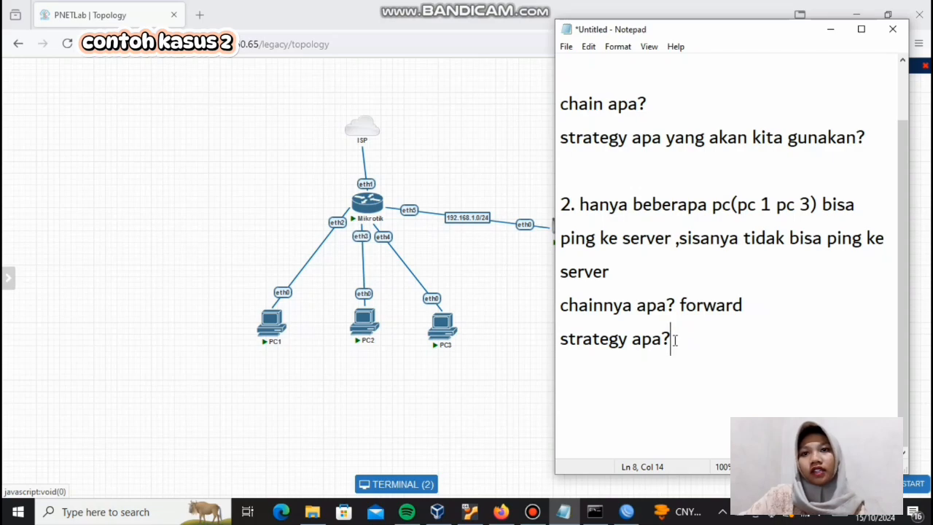
text(accep)
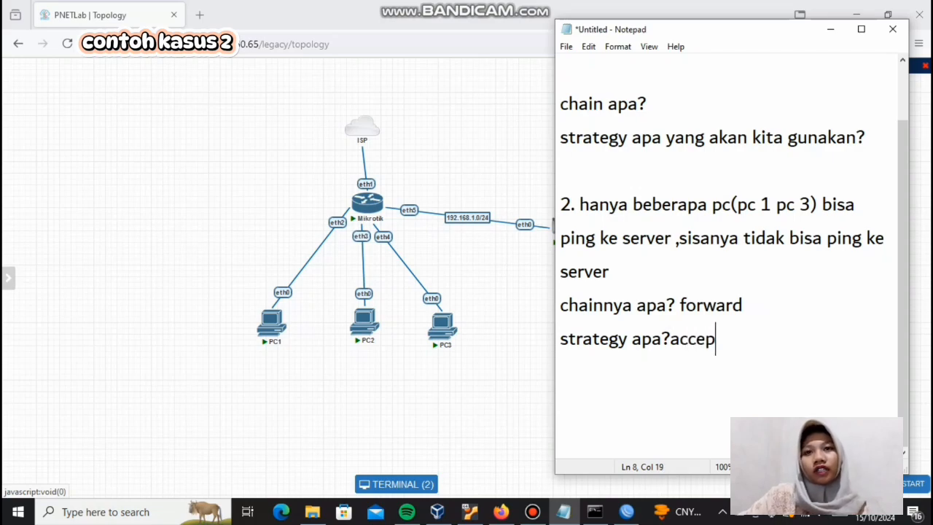
text(t f)
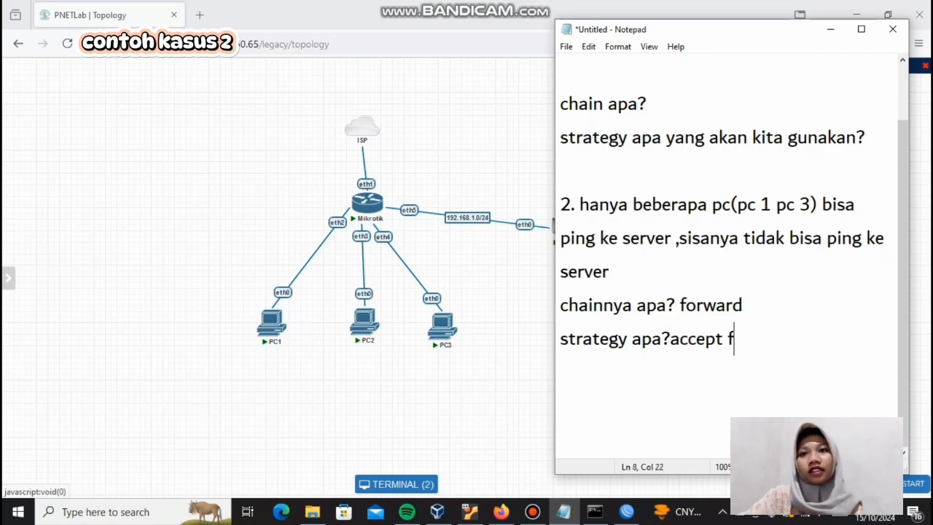
text(ew drop any)
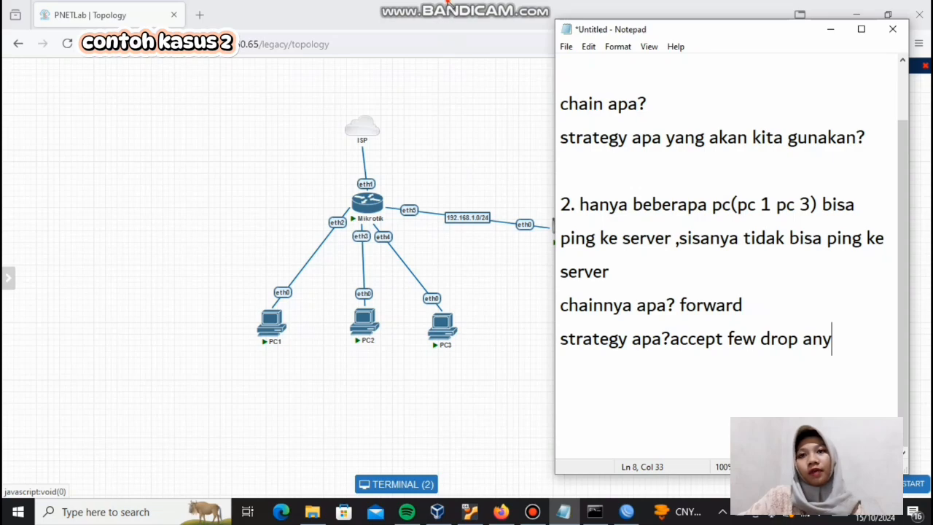
Step: Switch to PNETLab and review the IP configuration of PC1, PC2, PC3 and SERVER in their consoles
click(450, 5)
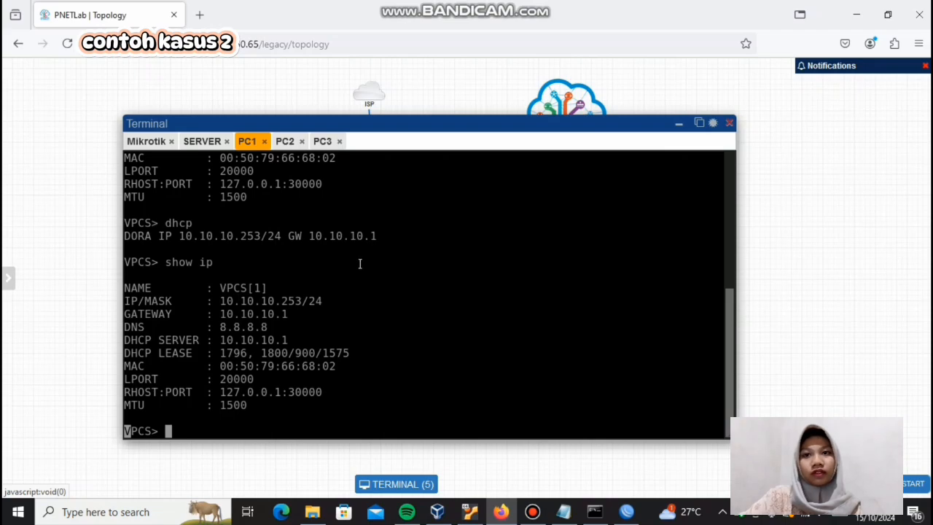
click(288, 145)
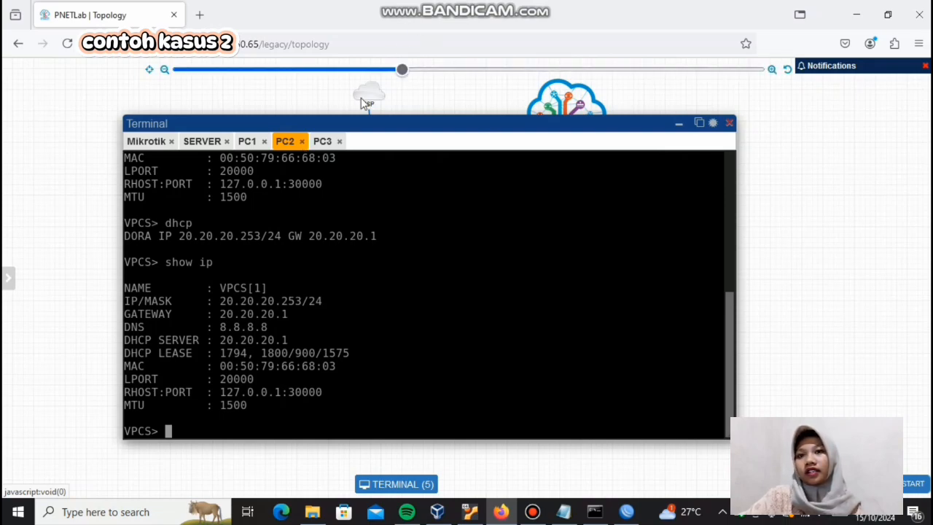
click(323, 141)
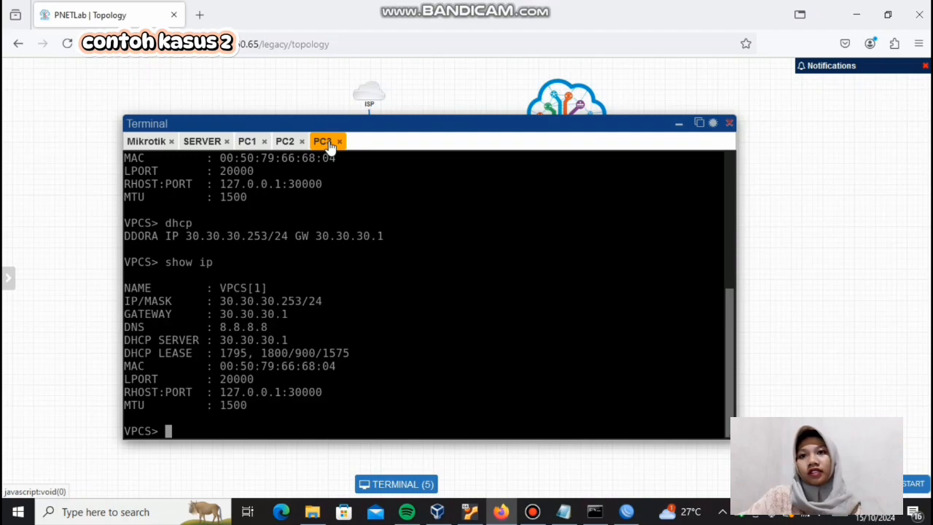
mouse_move(528, 6)
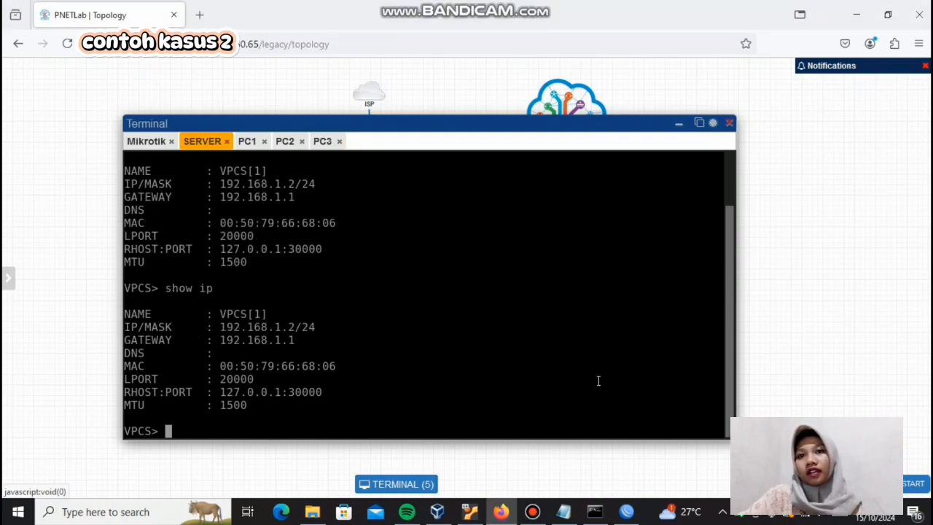
Step: Switch to WinBox and start a new rule in the firewall's filter rules
click(626, 512)
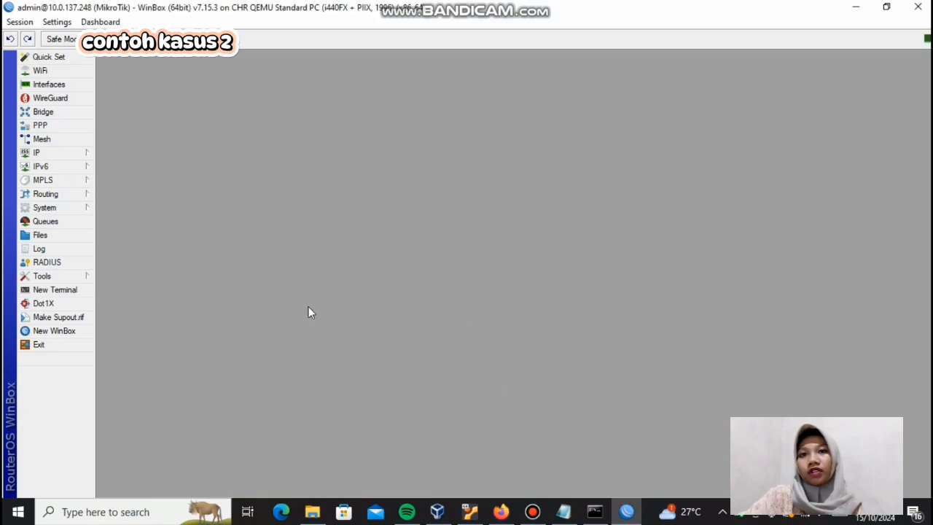
click(45, 153)
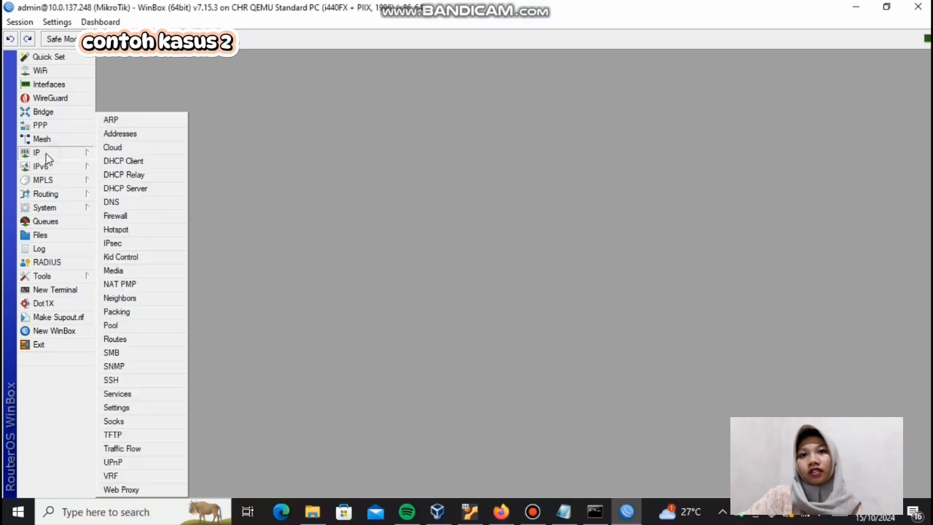
click(131, 216)
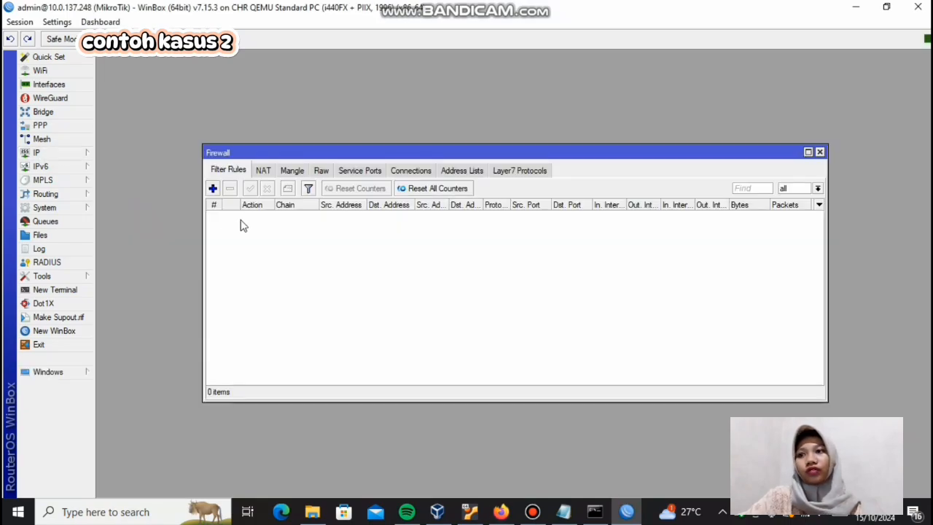
click(212, 188)
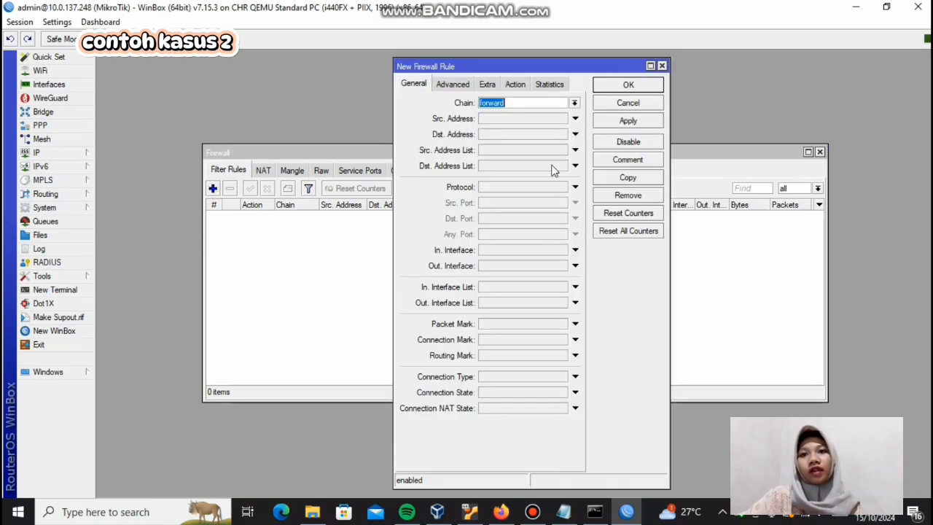
Step: Set the new forward rule's source address to 10.10.10.254 and its destination address to 192.168.1.2
click(521, 120)
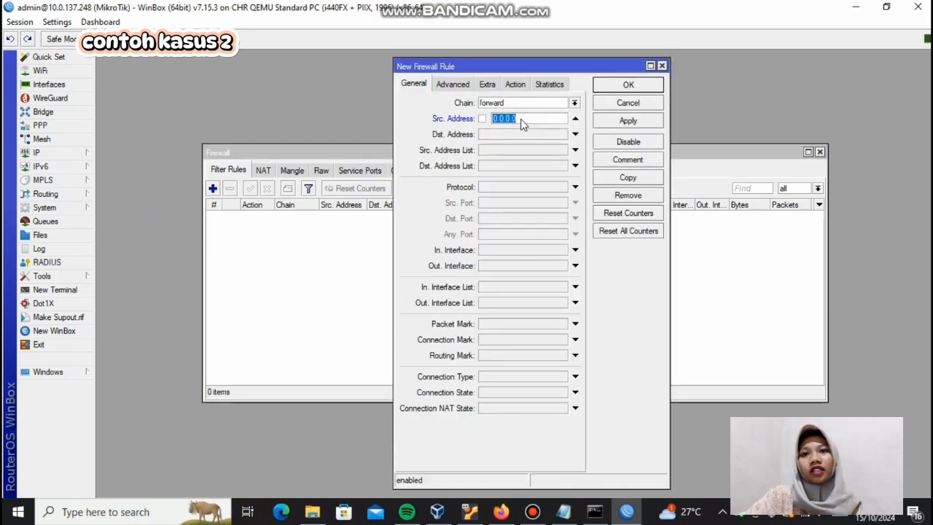
text(10.10)
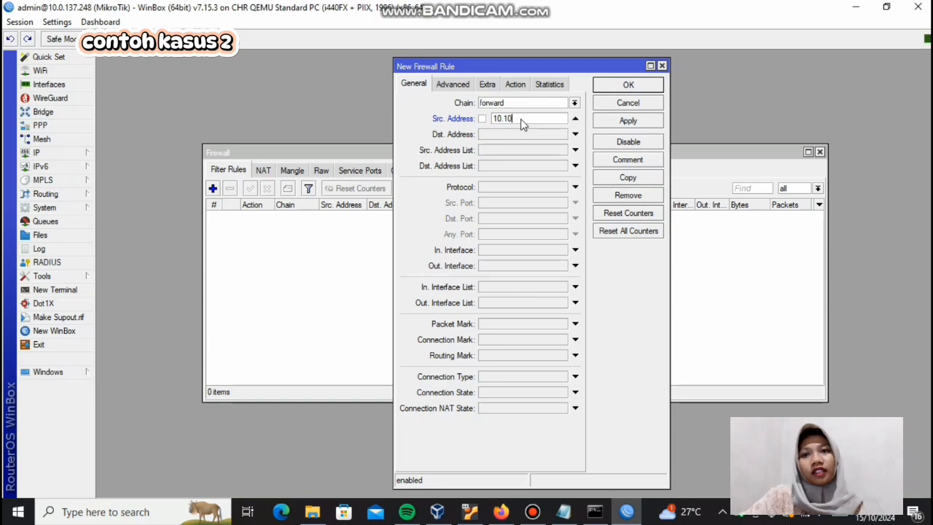
text(.10.254)
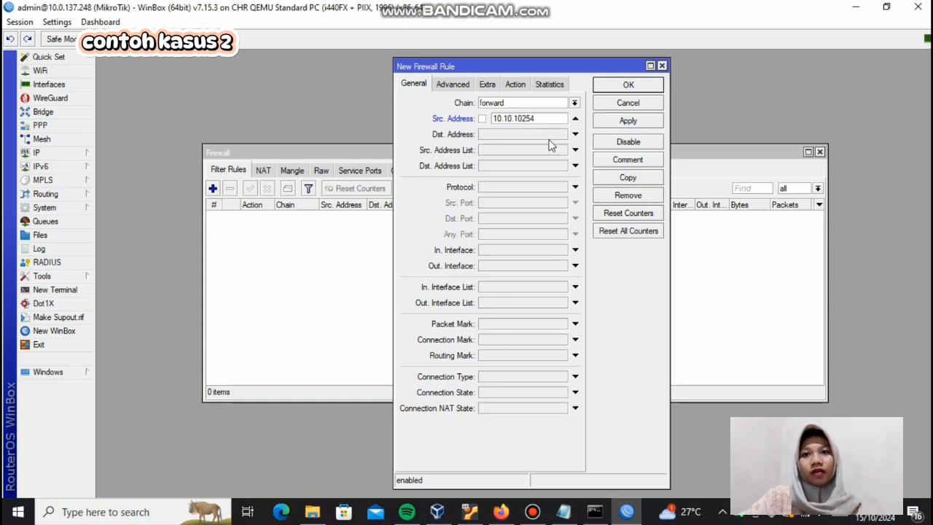
click(548, 134)
text(1)
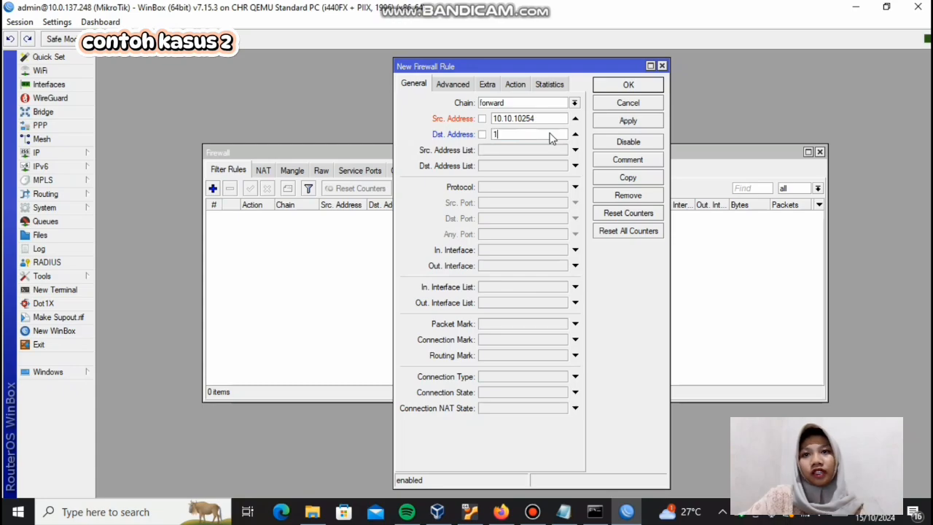
text(92.168)
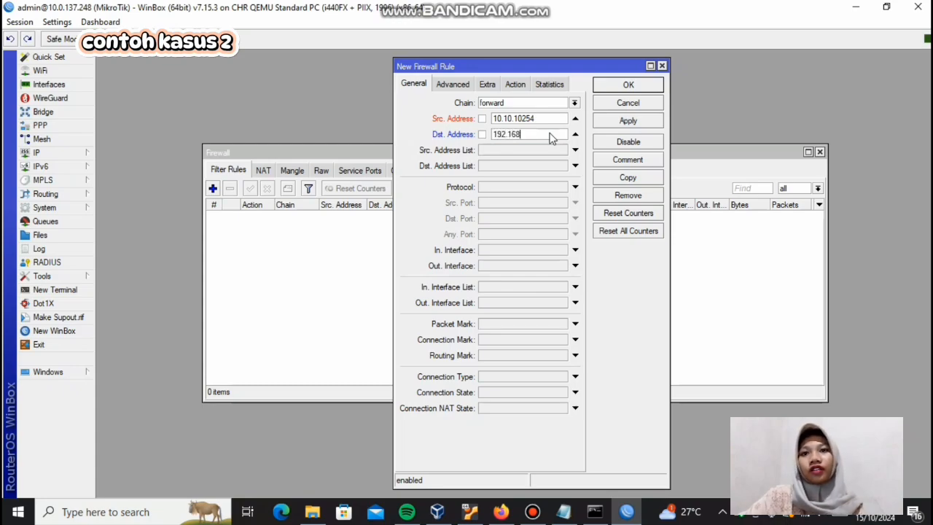
text(.1.2)
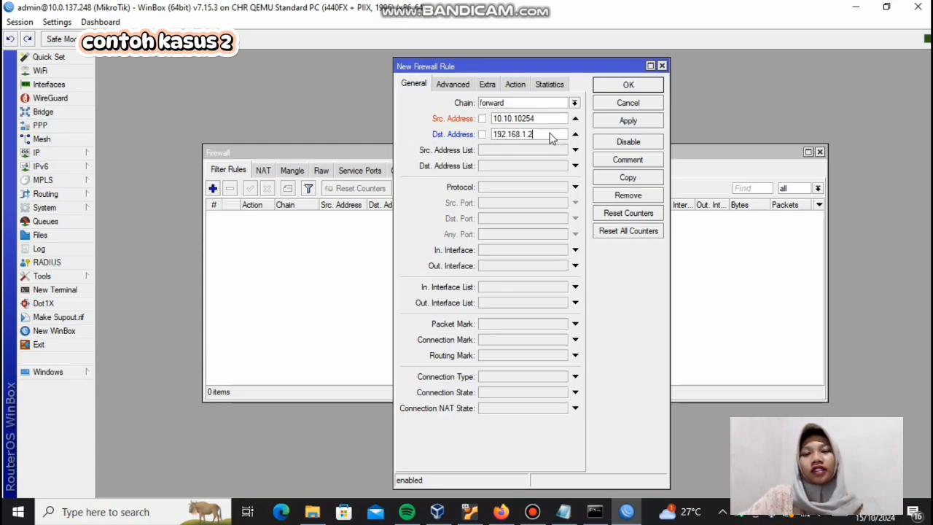
Step: Set the rule's protocol to icmp, keep the accept action and save the rule
click(573, 187)
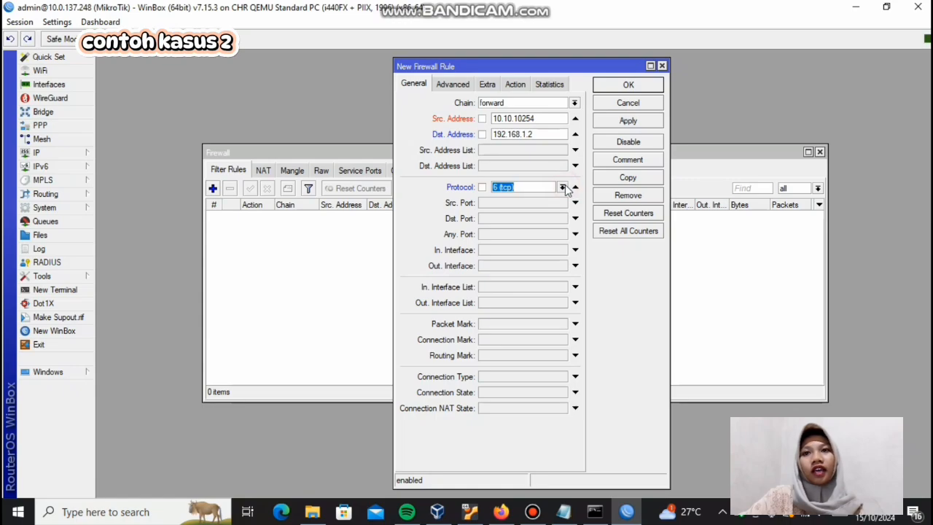
click(562, 188)
click(562, 199)
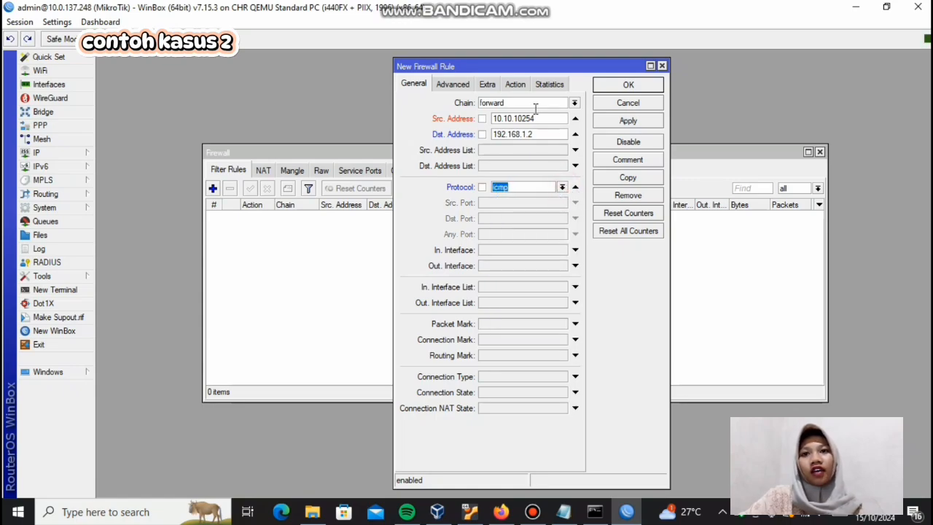
click(518, 88)
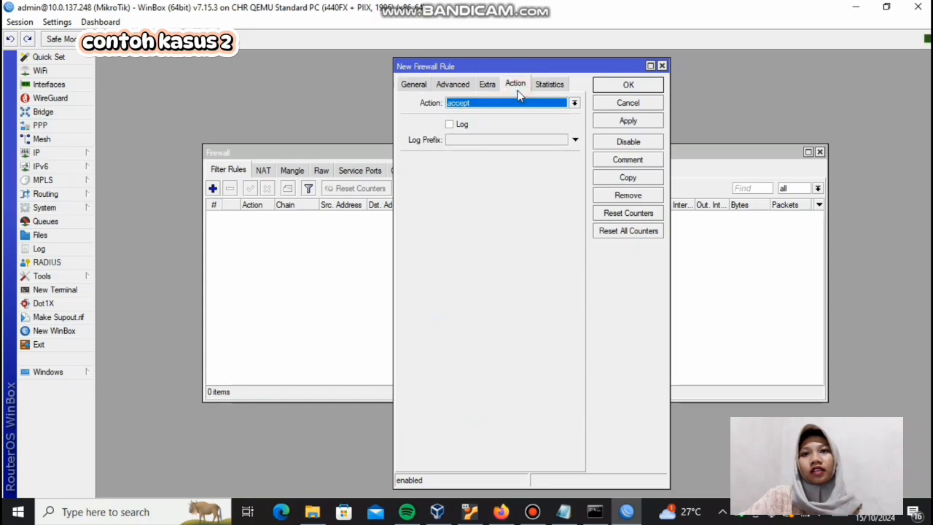
click(620, 121)
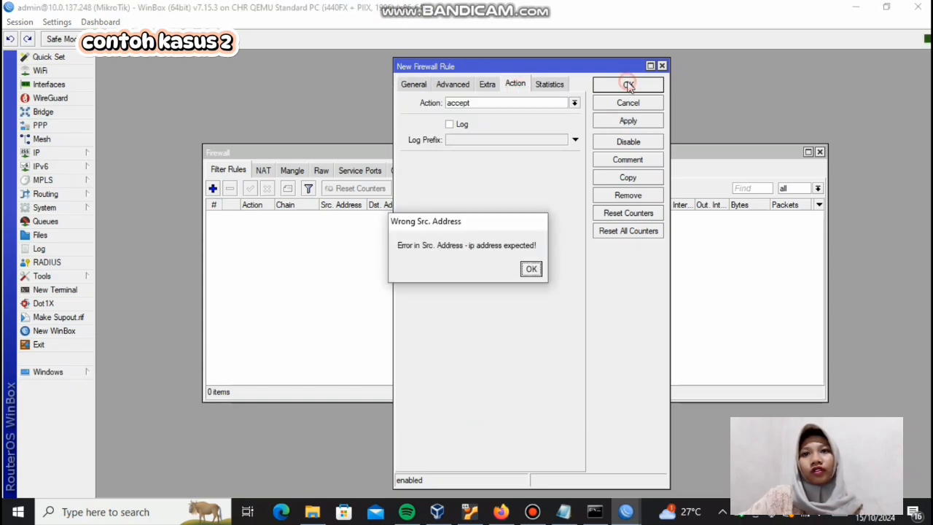
click(531, 269)
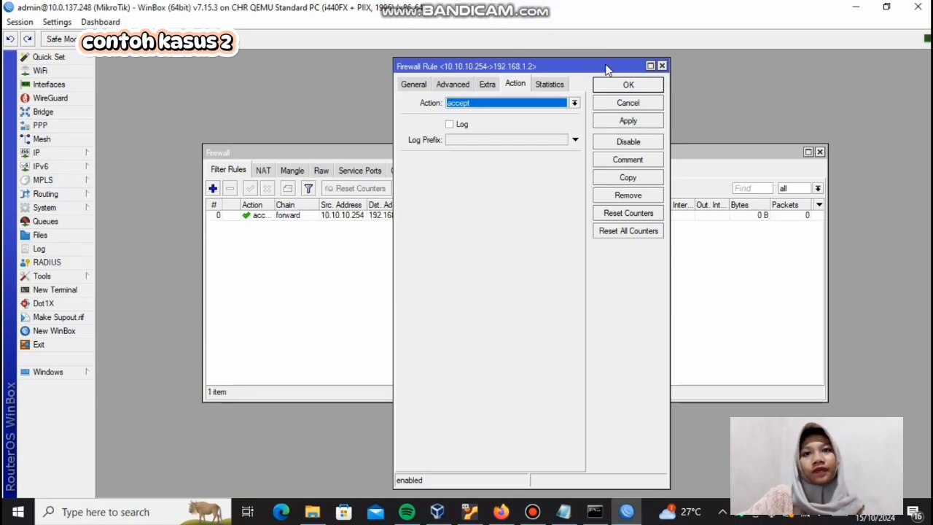
click(619, 86)
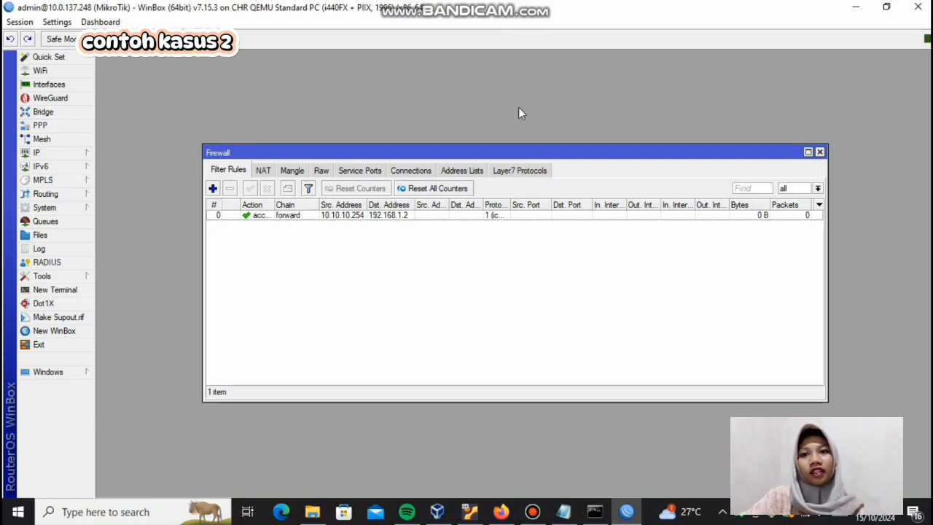
Step: Start a second forward rule with source address 30.30.30.254 and destination address 192.168.1.2
click(212, 188)
click(412, 84)
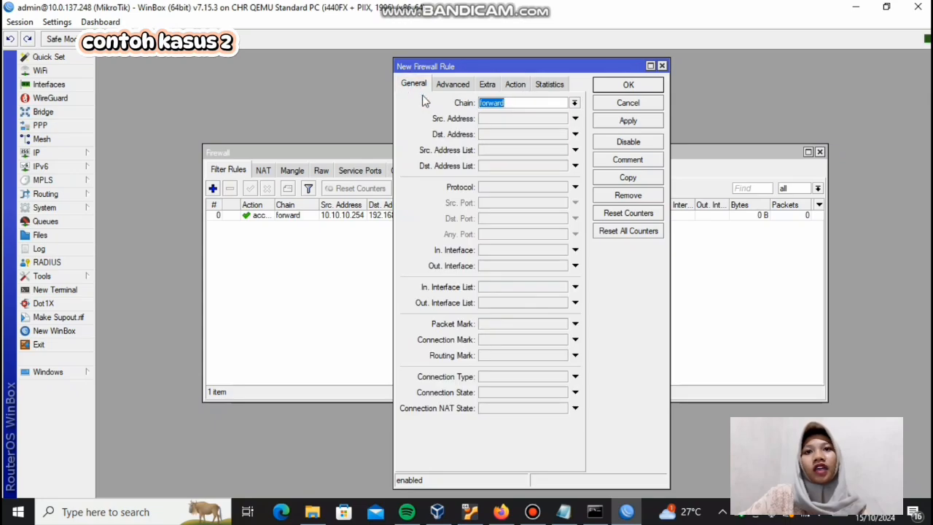
click(496, 119)
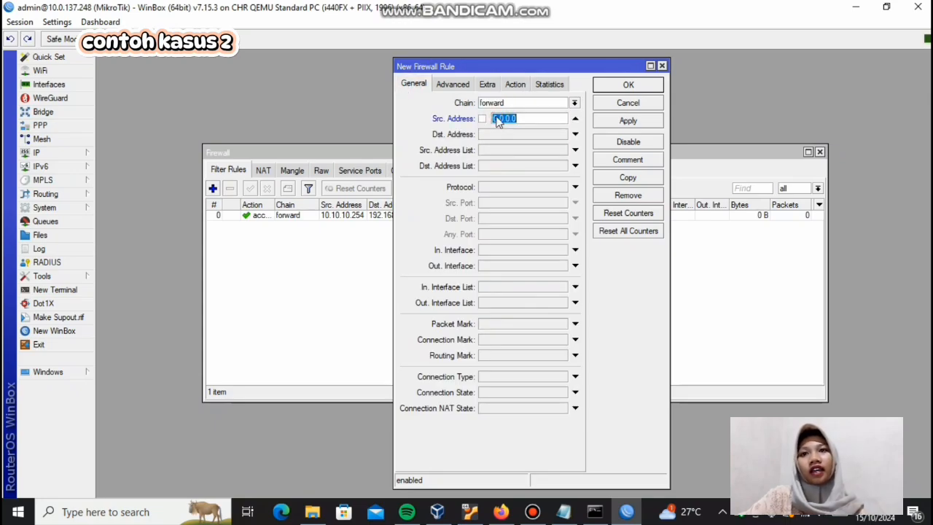
text(1)
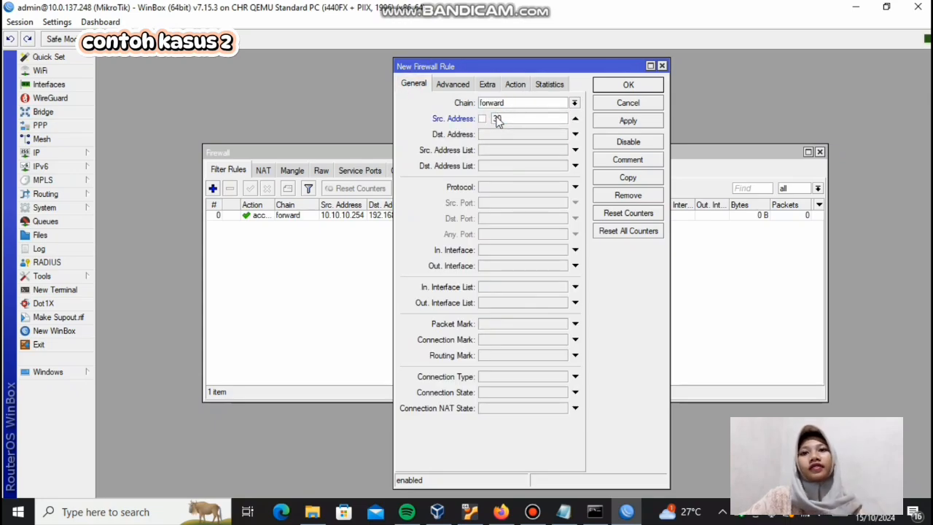
text(0.30.30)
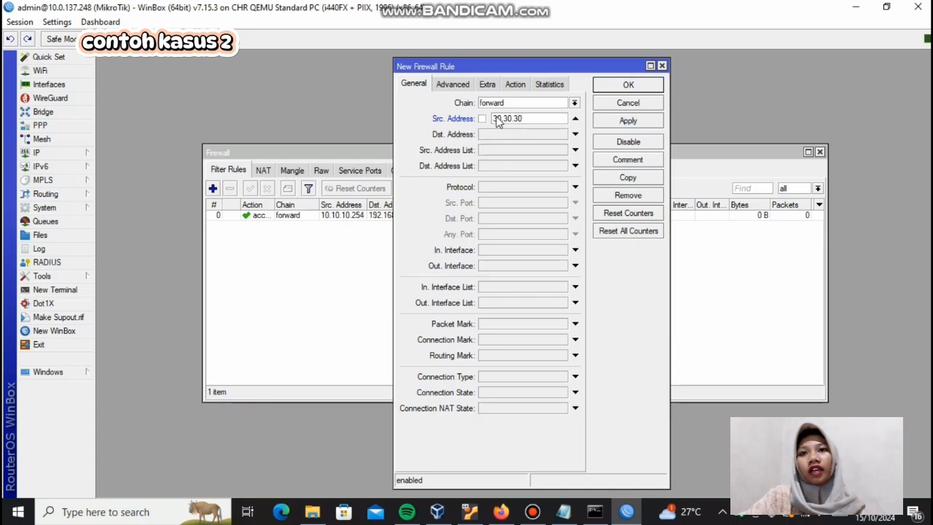
text(.254)
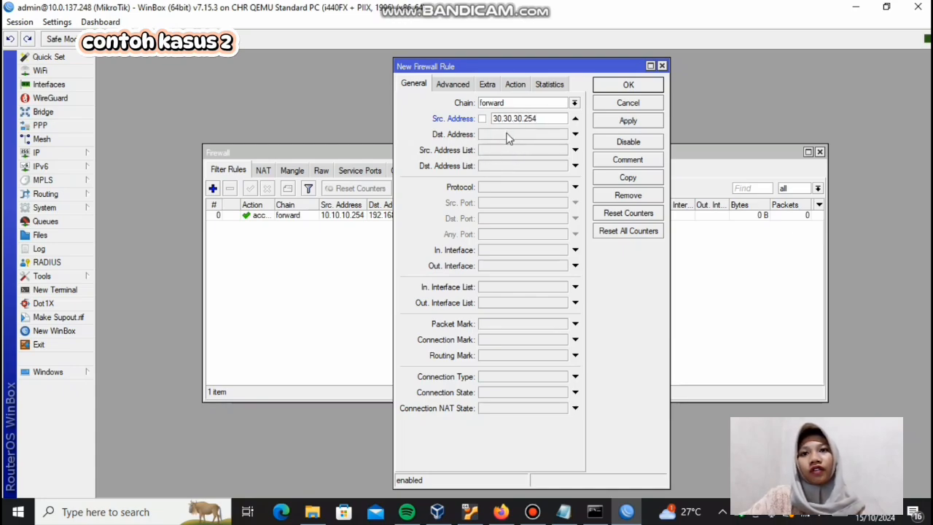
click(509, 136)
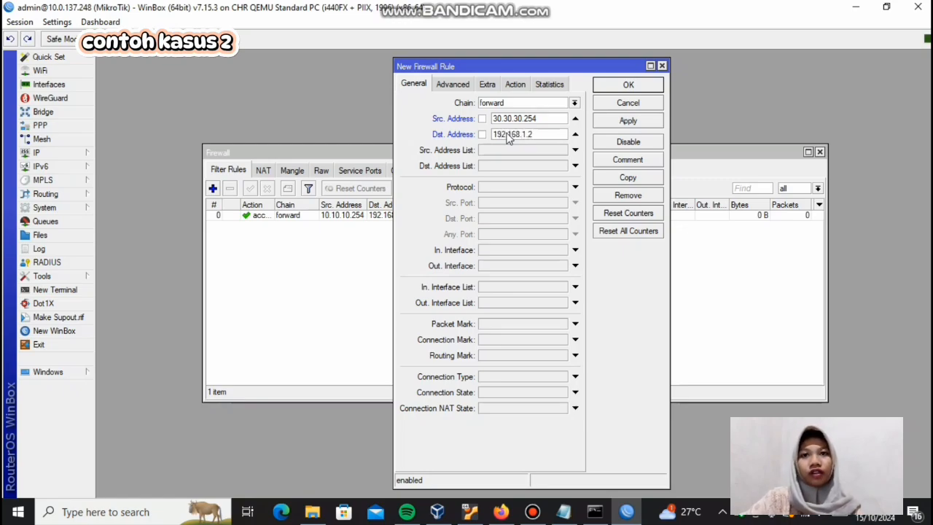
Step: Set the second forward rule's protocol to icmp, keep the accept action and save the rule
click(559, 189)
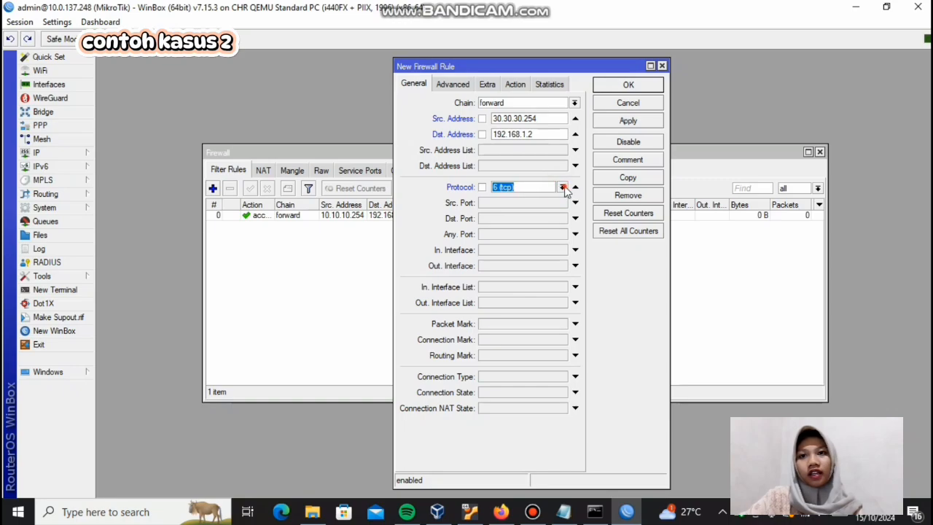
click(562, 187)
click(560, 202)
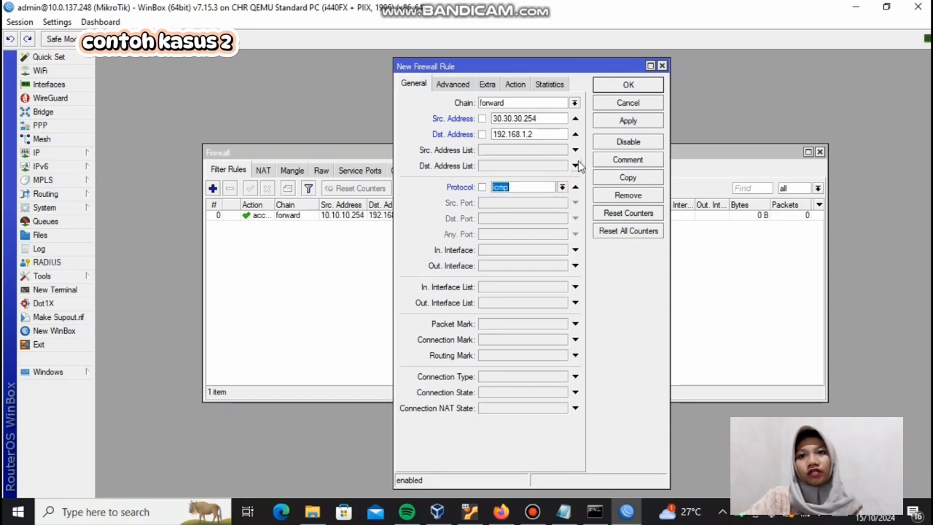
click(517, 85)
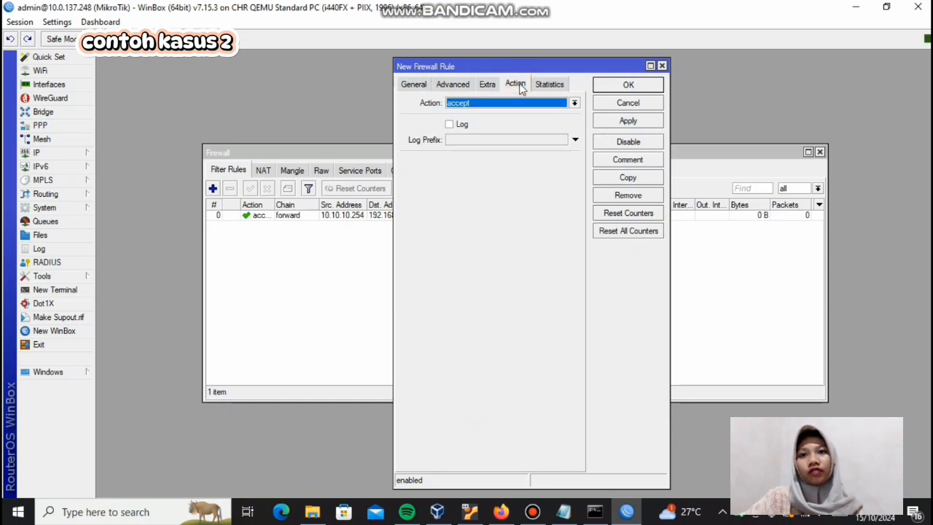
click(621, 121)
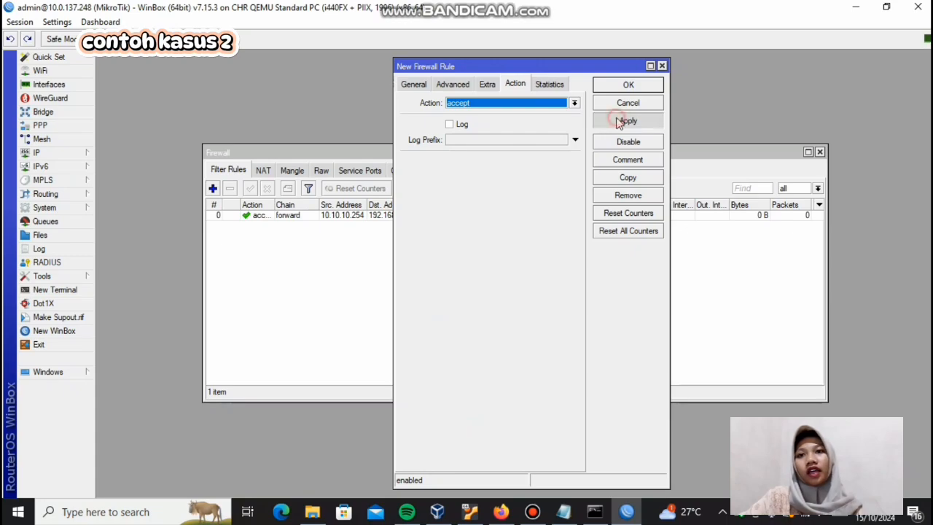
click(621, 85)
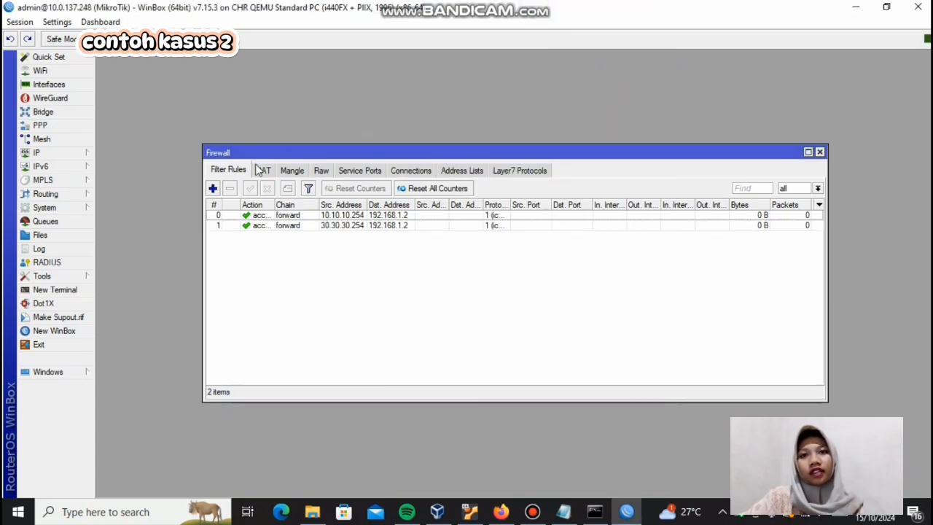
Step: Start a third forward rule with no source address, destination address 192.168.1.2 and protocol icmp
click(214, 189)
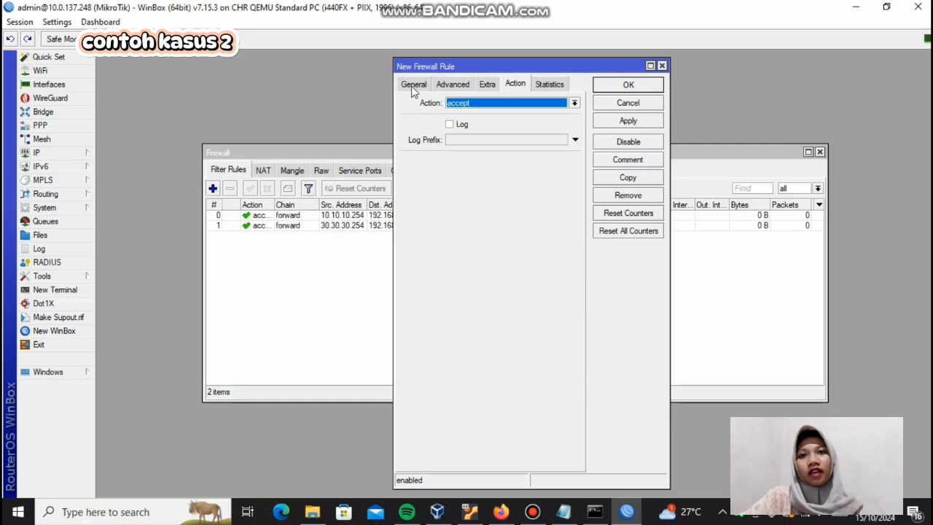
click(413, 86)
click(511, 136)
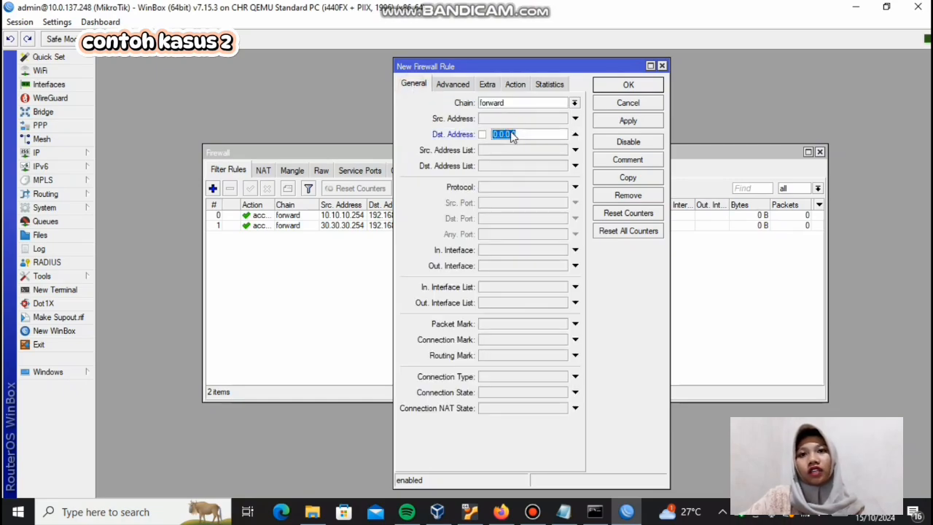
text(192.168.1.2)
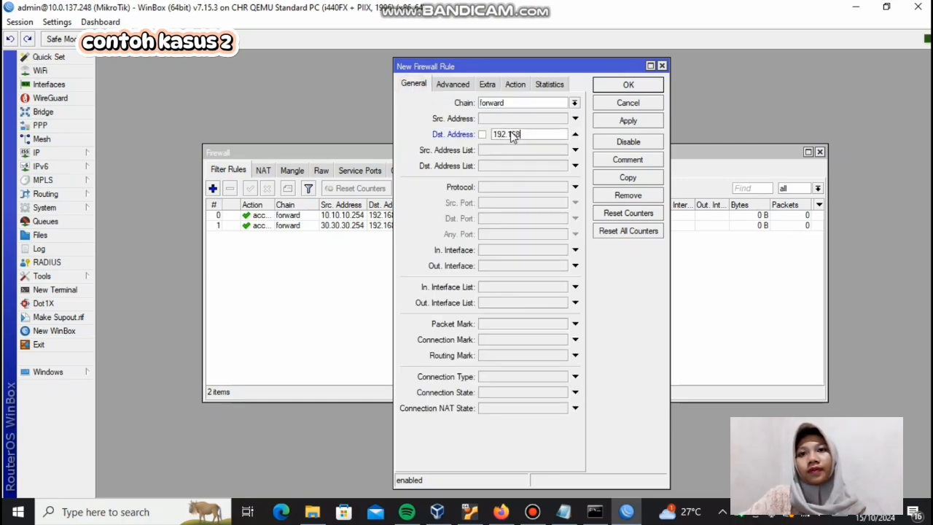
click(525, 187)
click(562, 187)
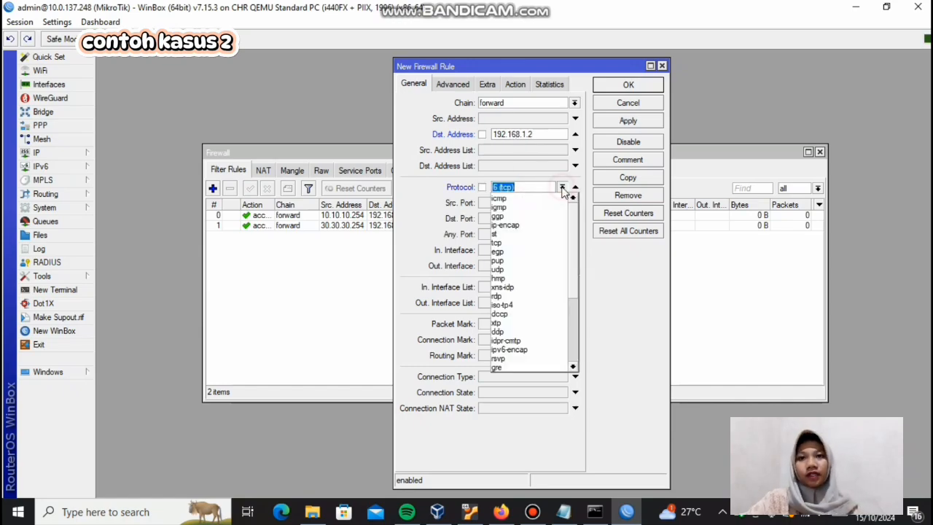
click(555, 199)
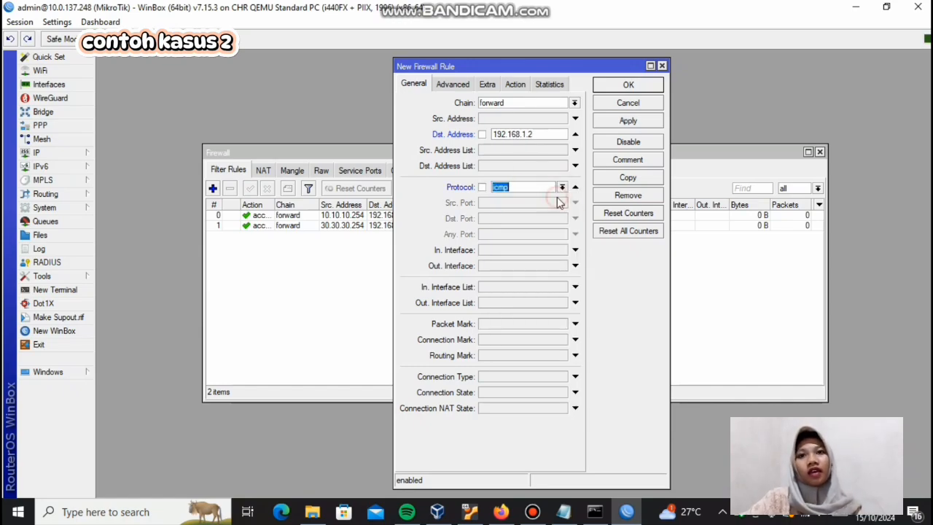
Step: Set the third rule's action to drop and save the rule
click(519, 84)
click(521, 106)
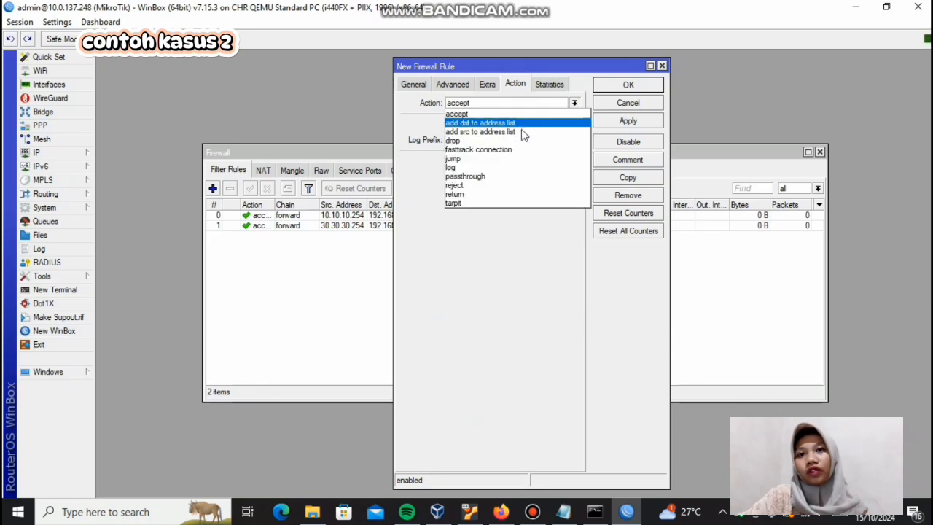
click(519, 140)
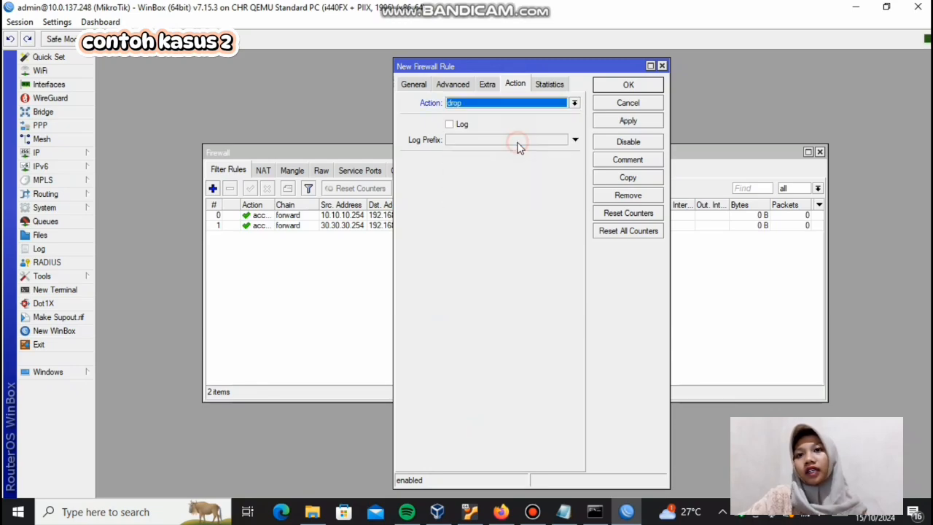
click(609, 122)
click(618, 85)
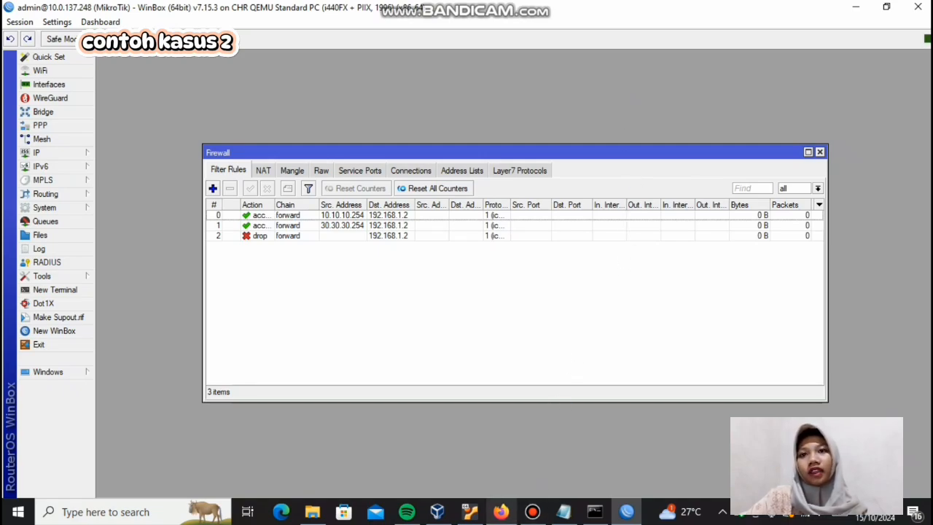
Step: Switch to the PNETLab terminal in Firefox and ping SERVER at 192.168.1.2 from PC1
mouse_move(500, 512)
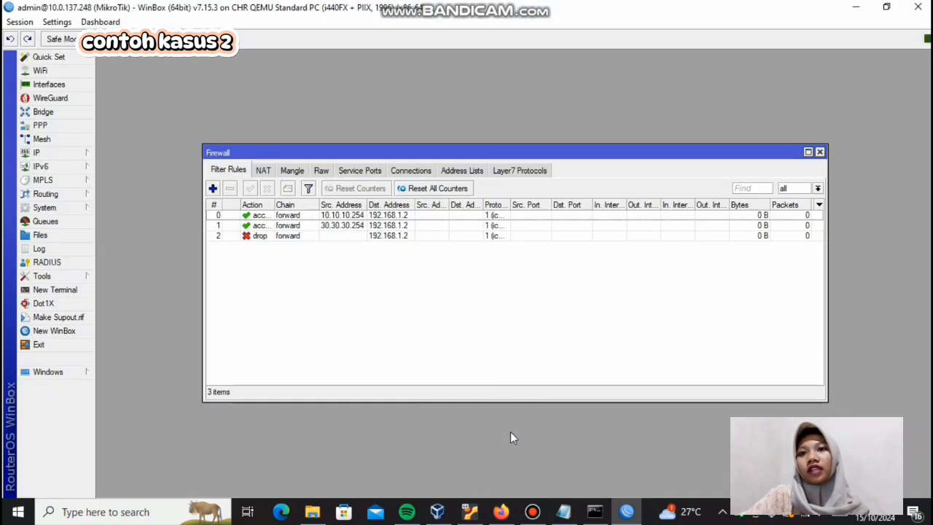
click(501, 511)
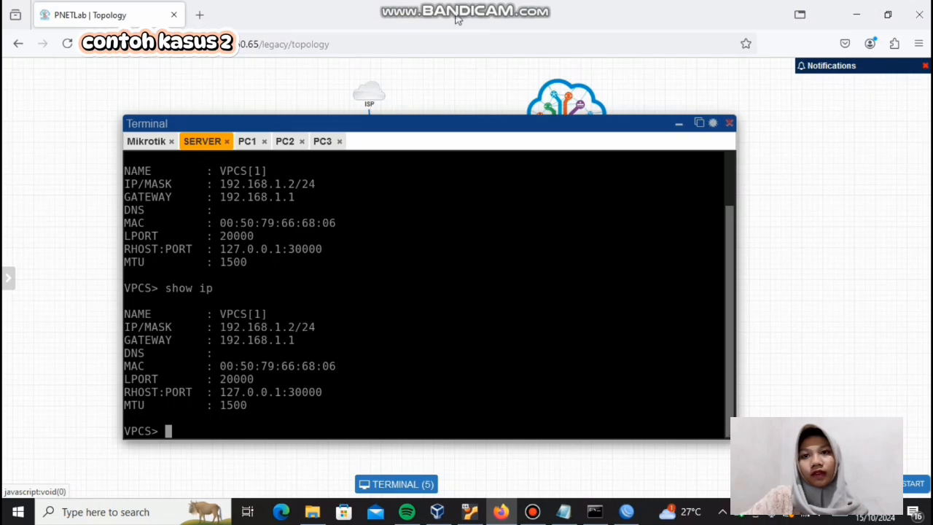
mouse_move(460, 3)
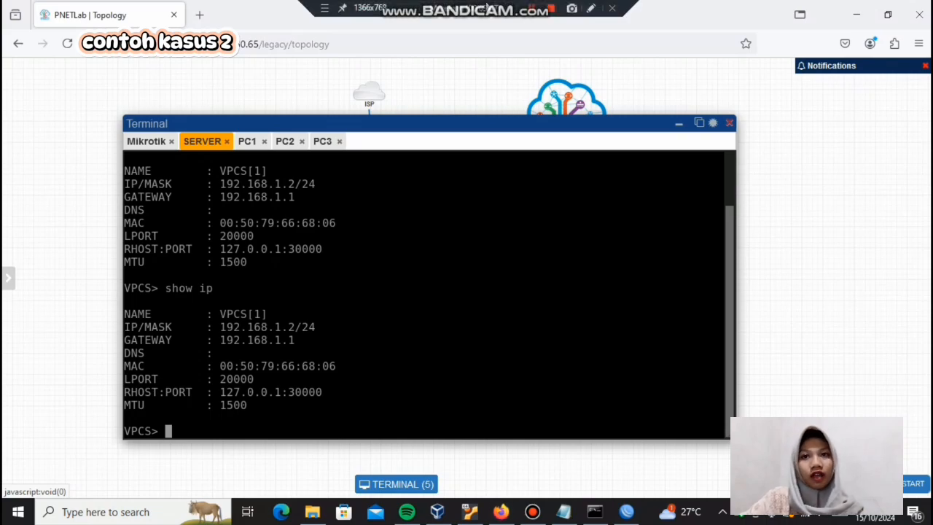
click(531, 8)
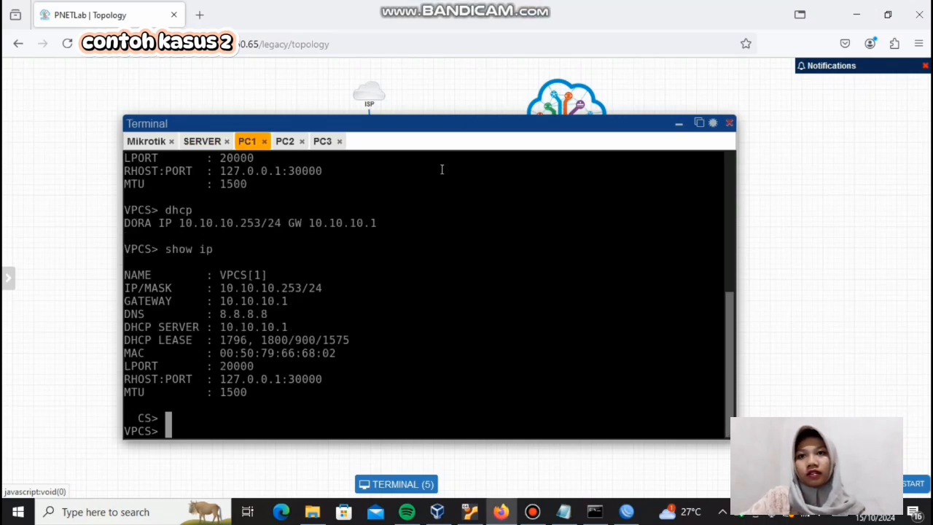
text(p)
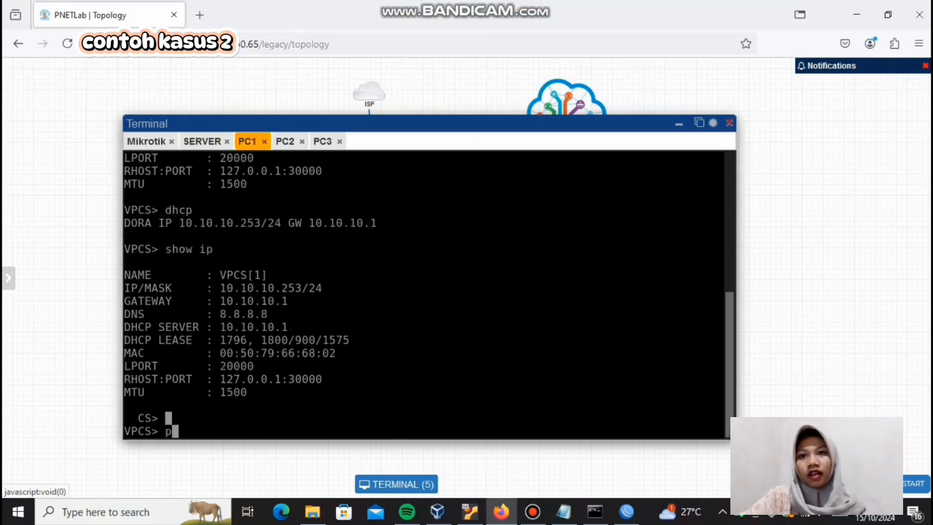
text(ing 19)
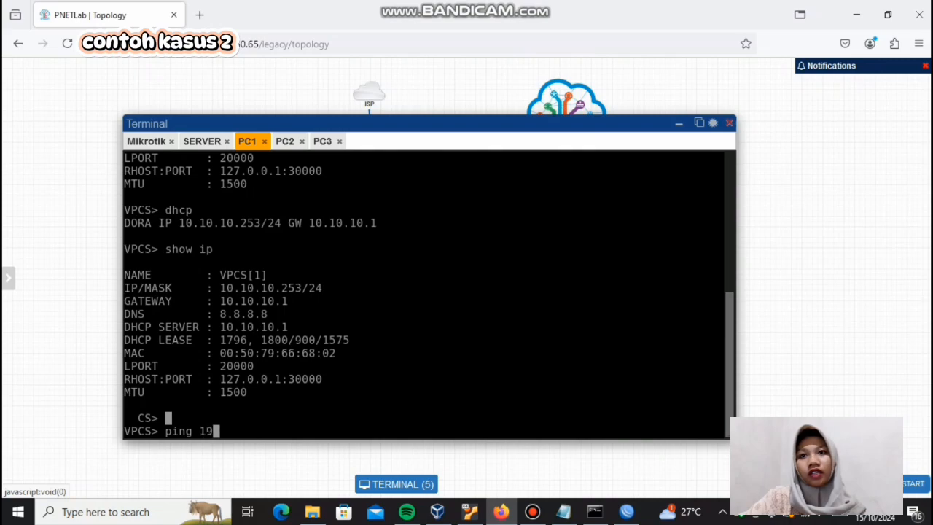
text(2.168.1.2)
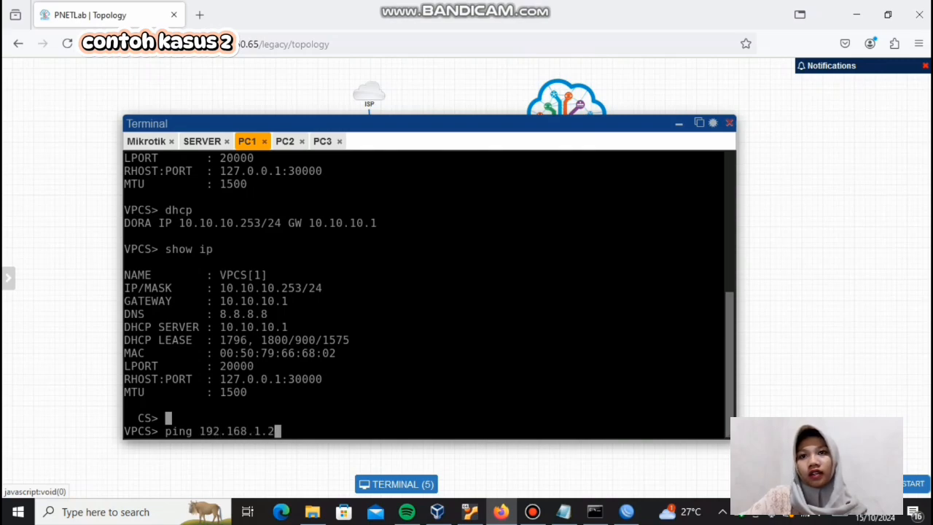
key(Return)
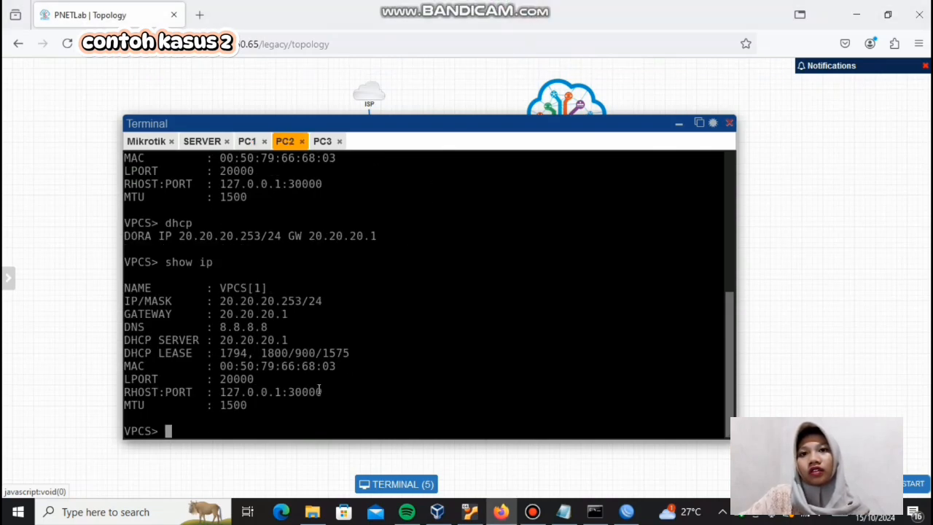
Step: Ping SERVER at 192.168.1.2 from PC2
text(ping 10)
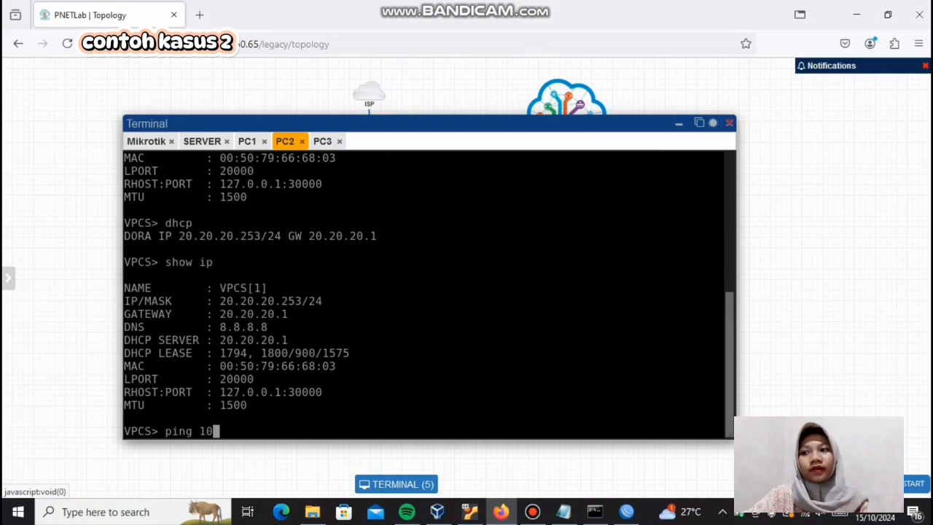
key(BackSpace)
text(9)
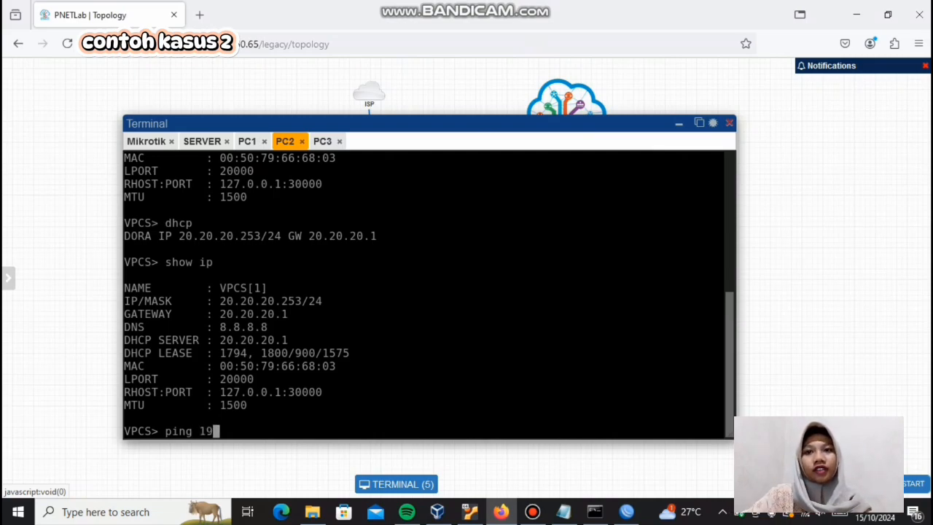
text(2.168.)
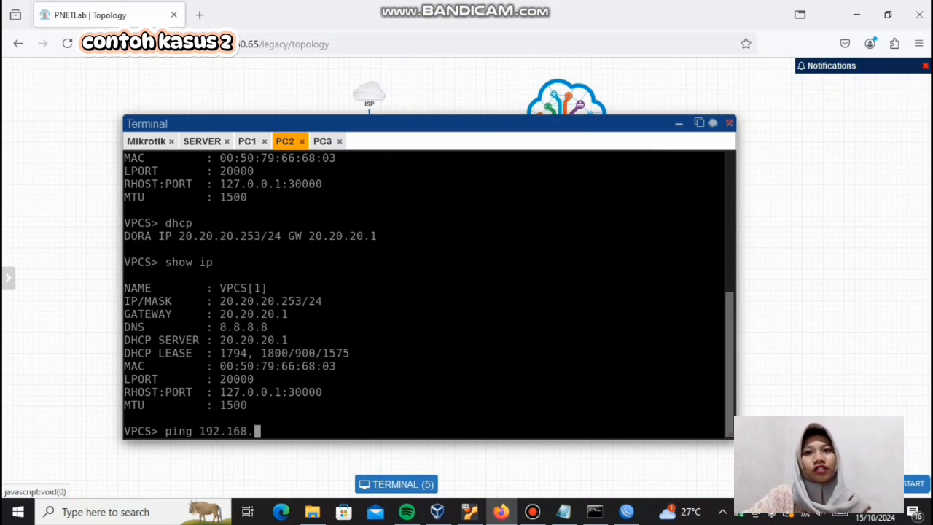
text(1.2)
key(Return)
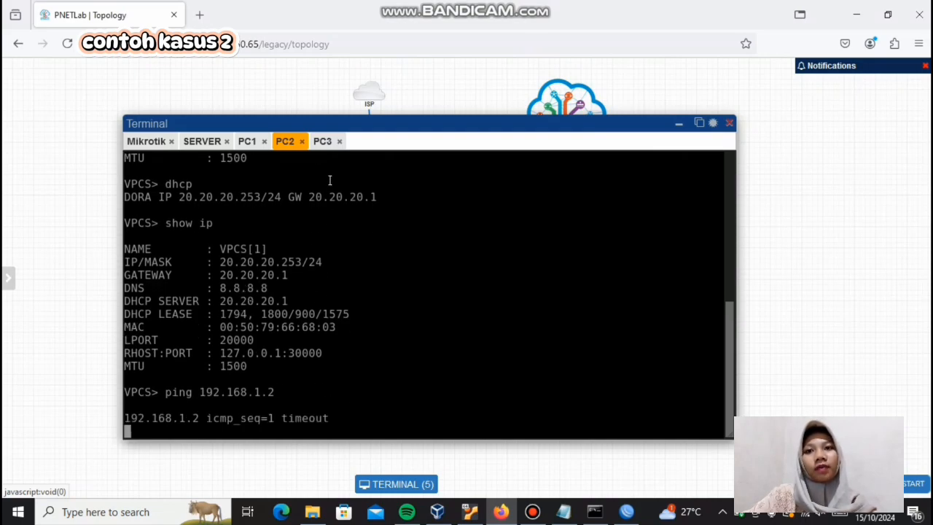
Step: Ping SERVER at 192.168.1.2 from PC3's terminal
click(322, 141)
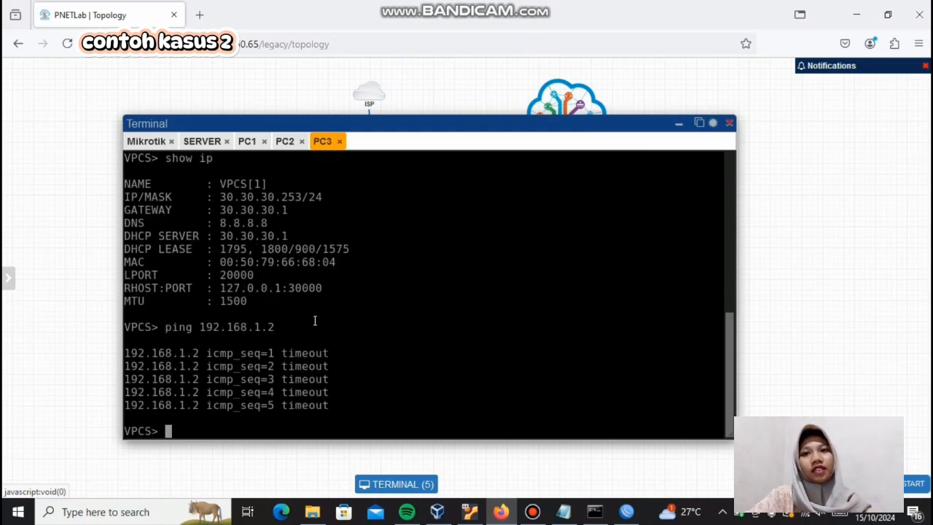
text(ping 19)
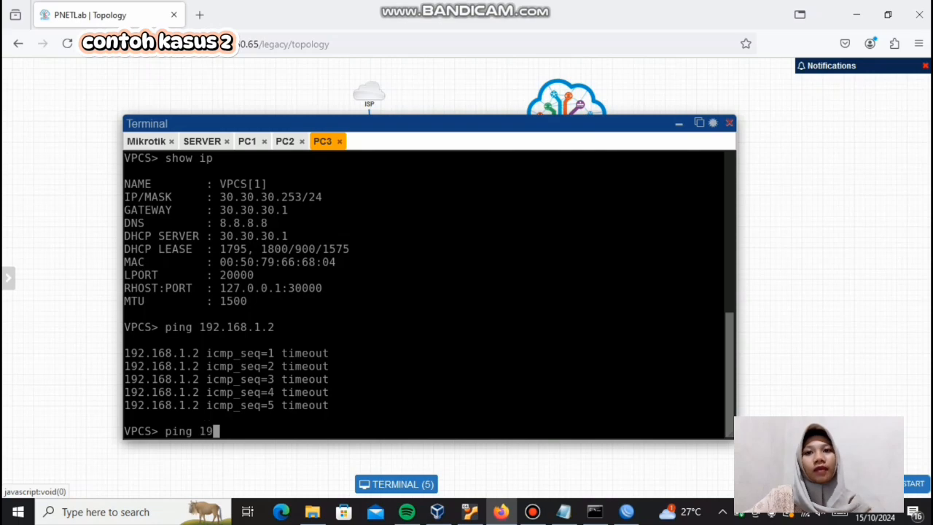
text(2.168)
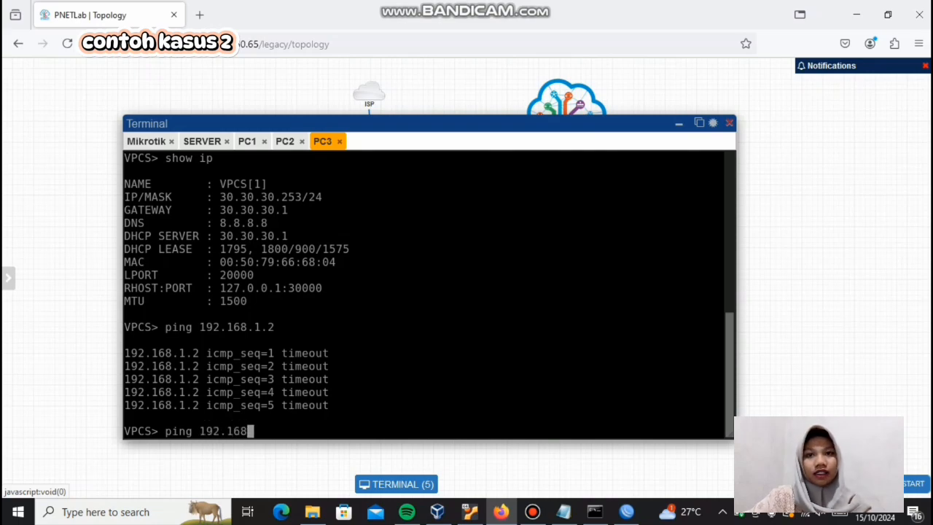
text(.1.)
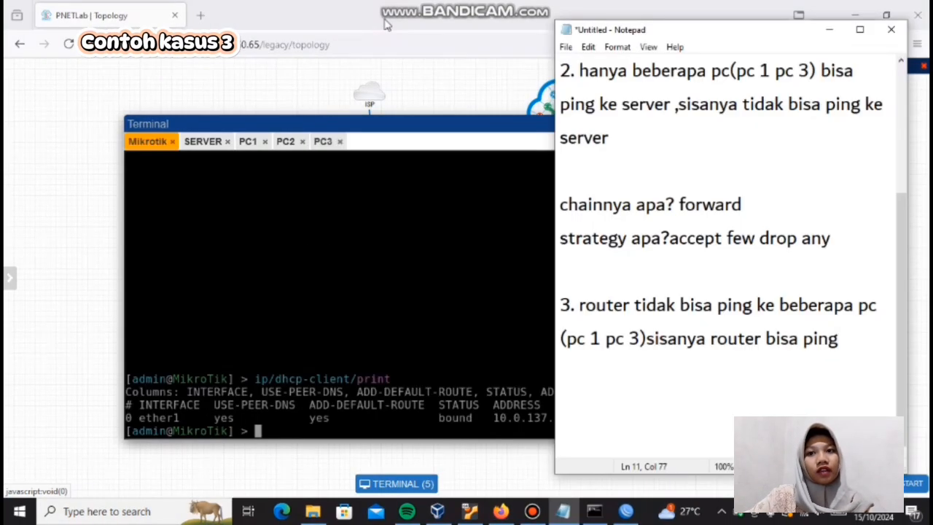
click(407, 9)
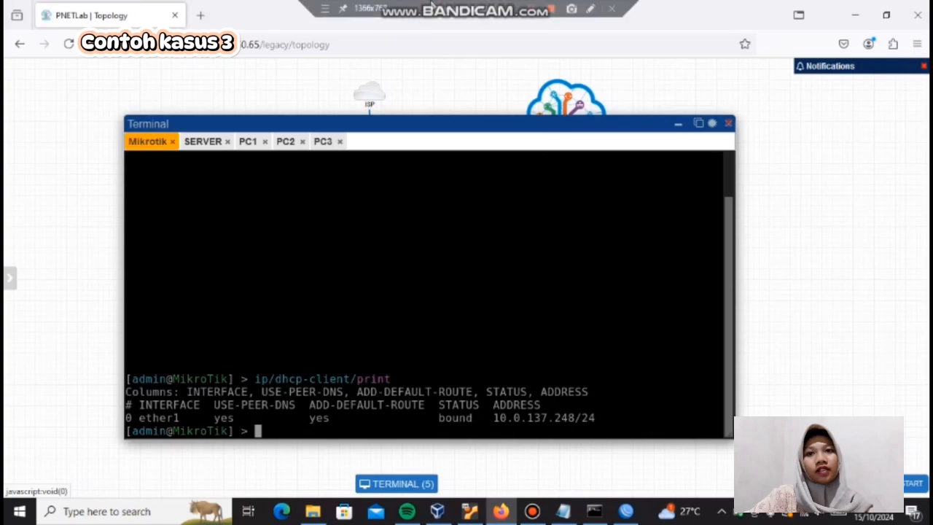
click(565, 512)
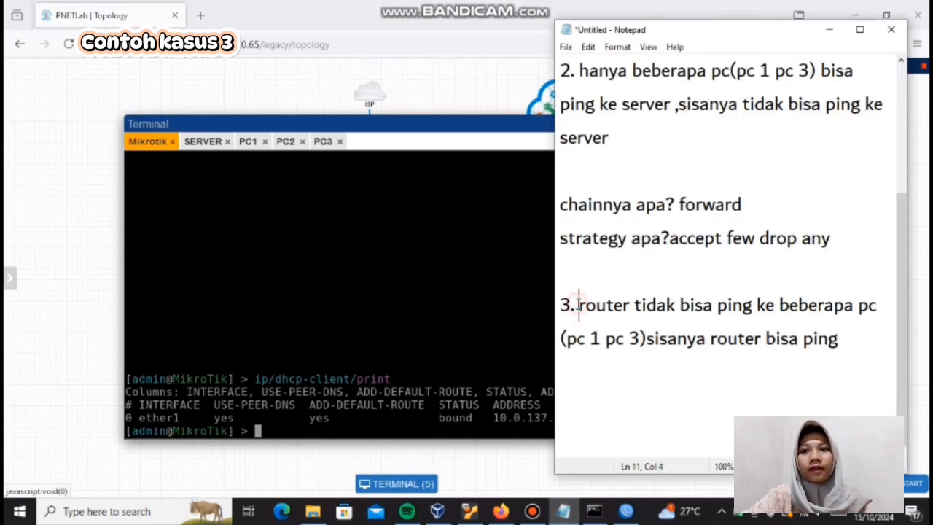
drag(579, 305, 799, 359)
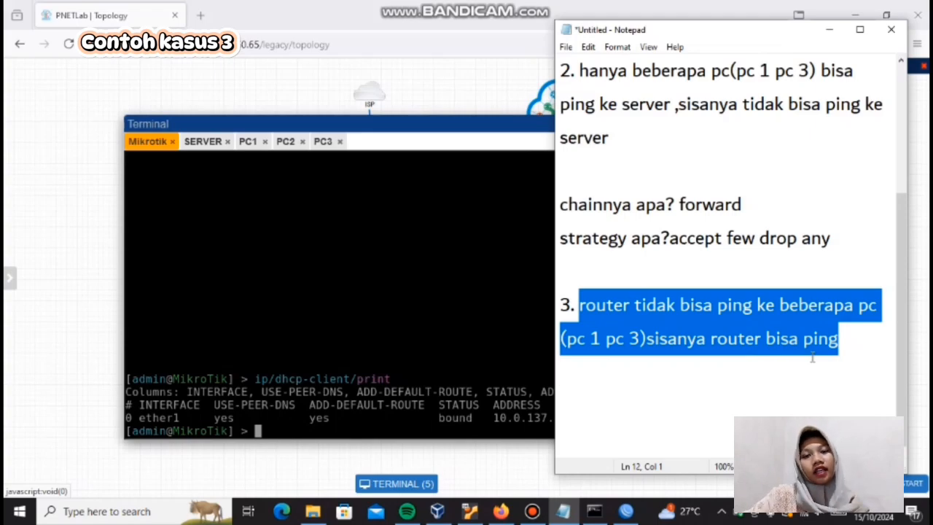
Step: Add the questions "chain apa?" and "strategi apa?" on separate lines beneath case 3, after one blank line
click(851, 351)
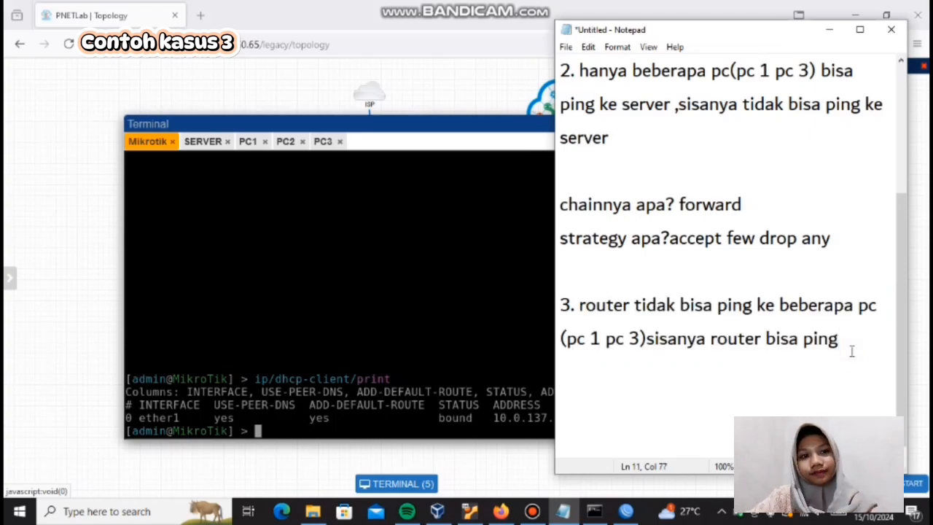
key(Down)
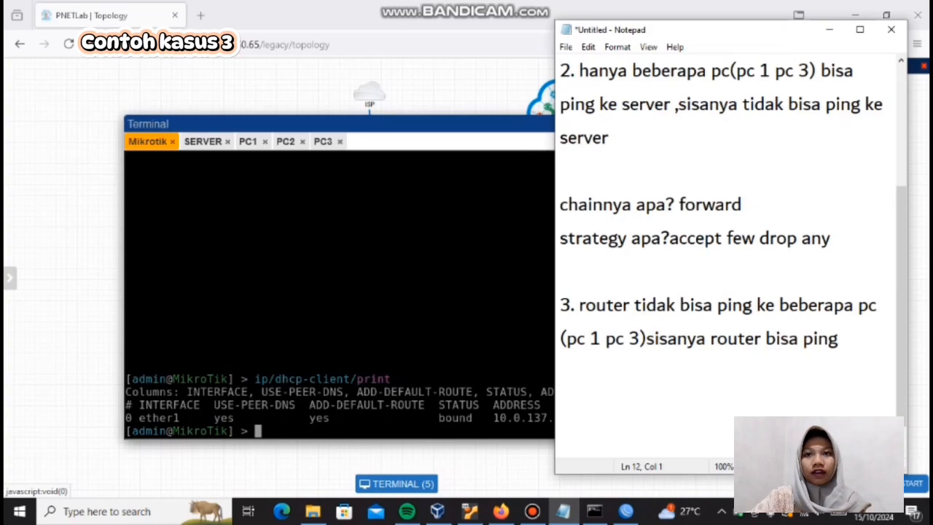
key(Return)
text(c)
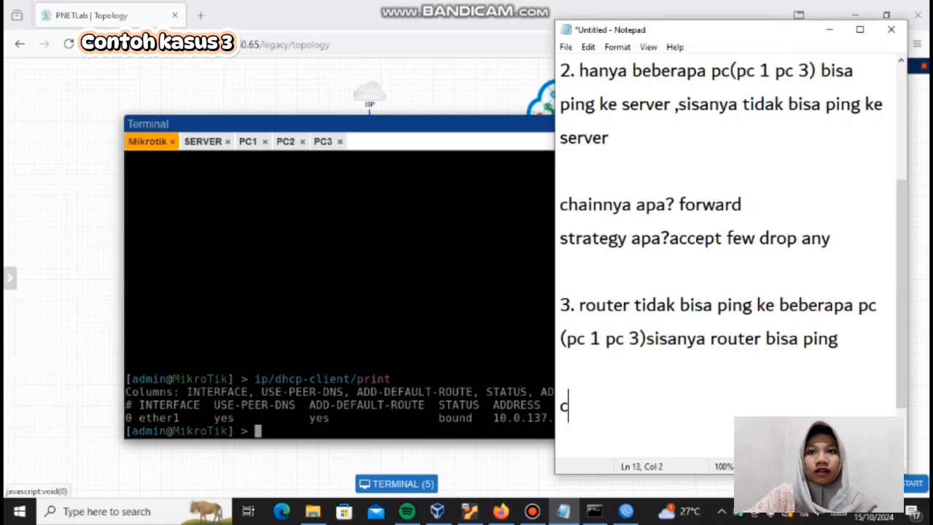
text(hai)
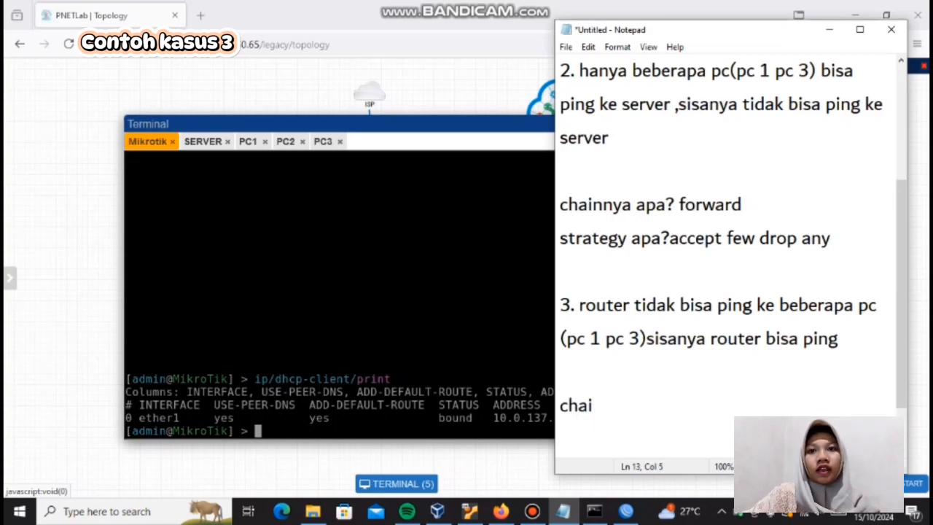
text(n apa?)
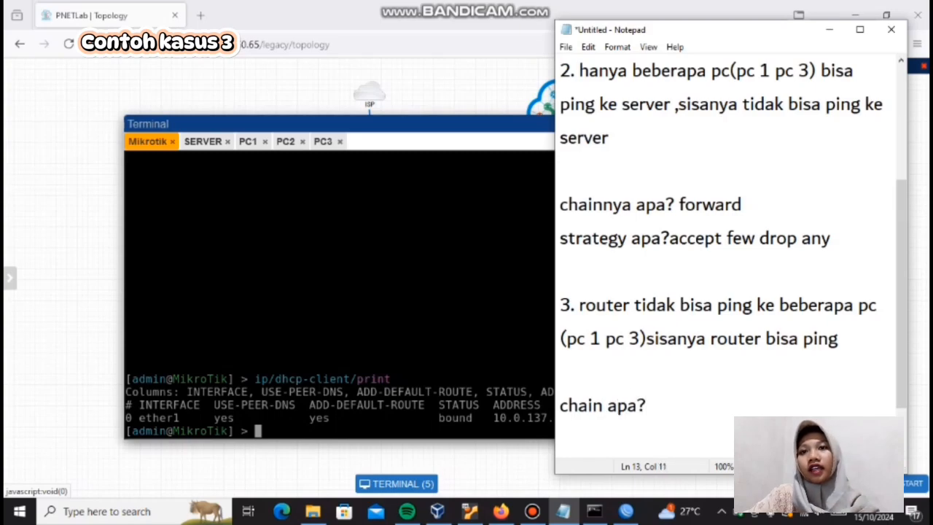
key(Return)
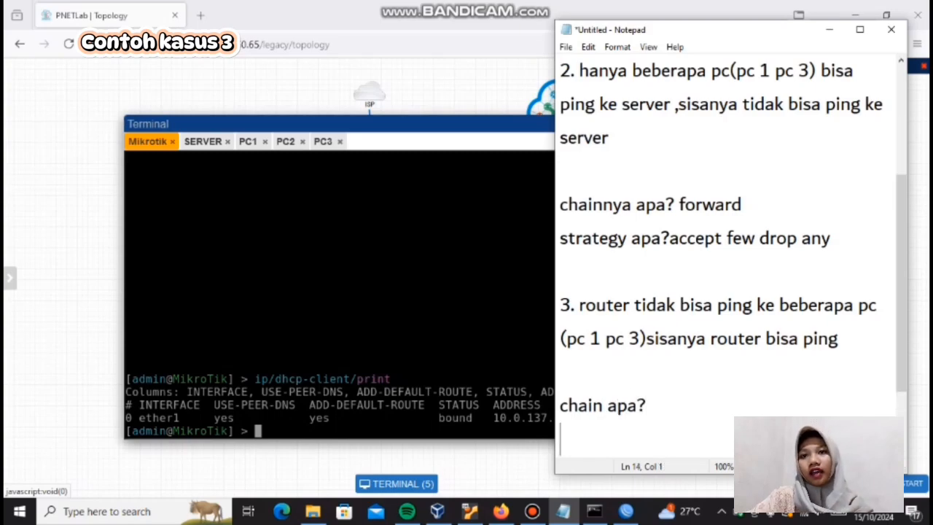
text(stra)
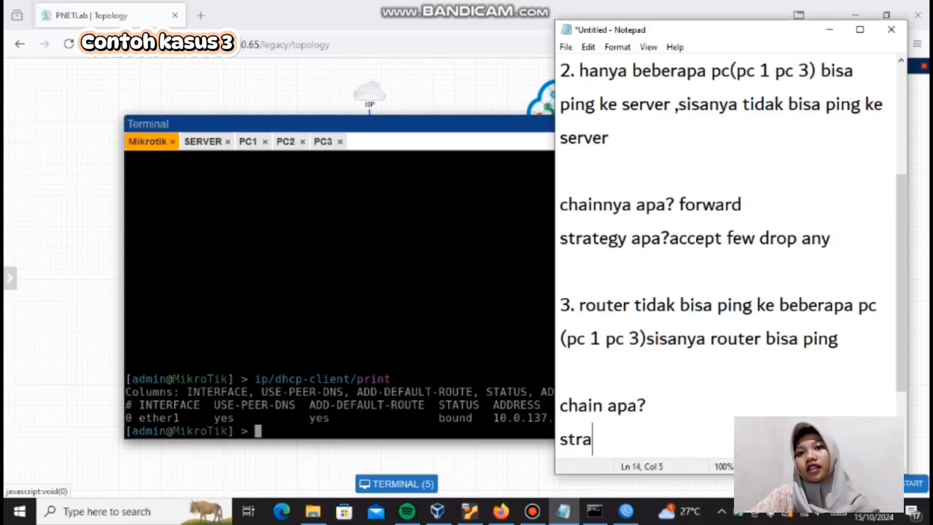
text(tegi a)
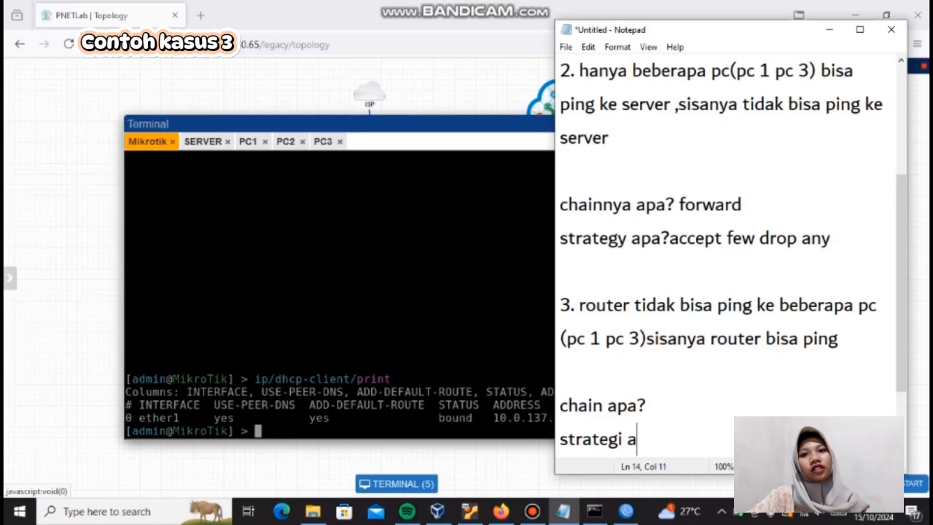
text(pa)
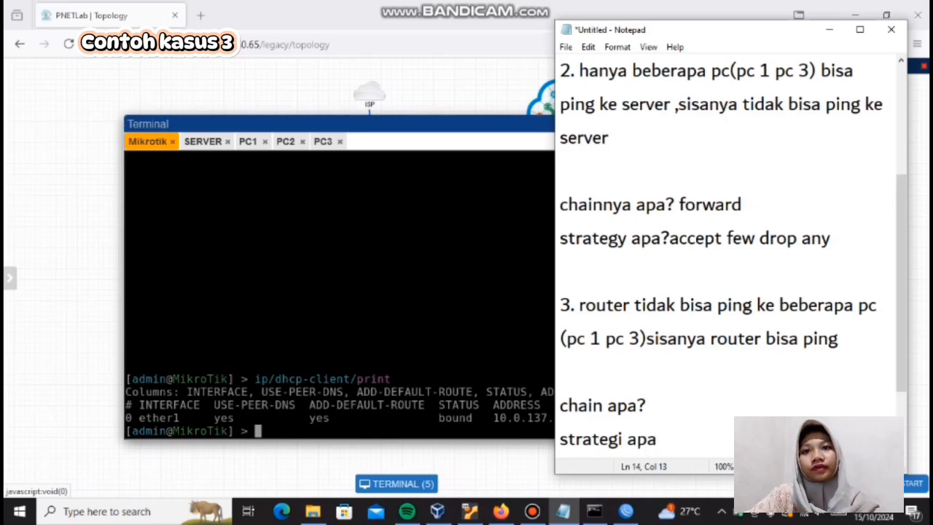
text(?)
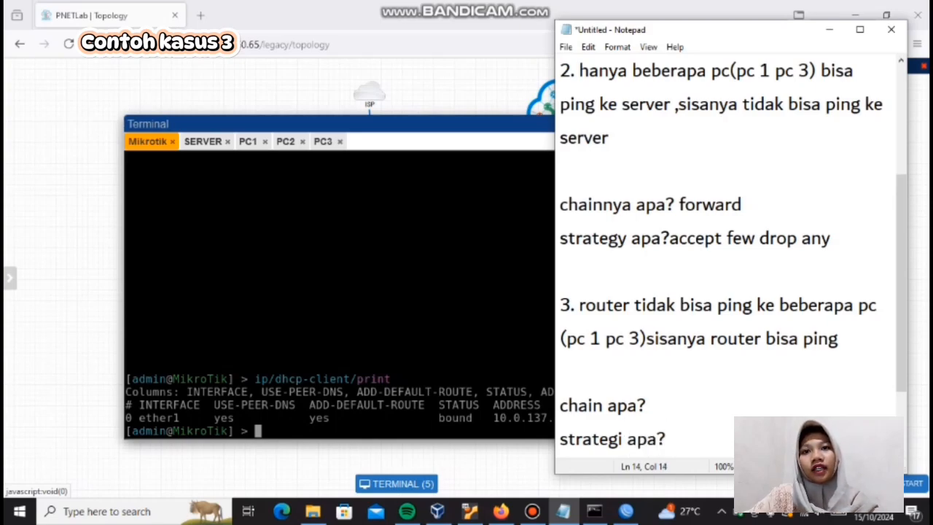
Step: Answer case 3's chain question with "output" and its strategy question with "drop few"
click(648, 405)
text(output)
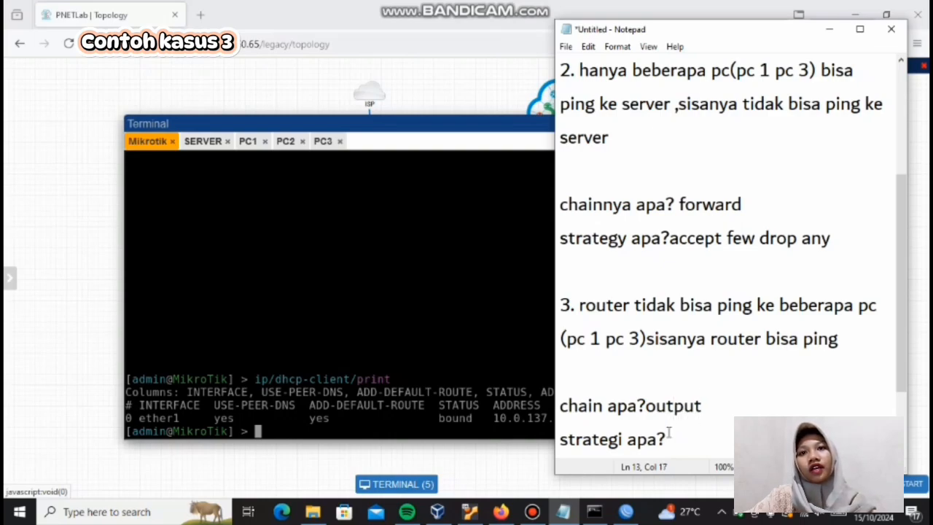
drag(580, 304, 763, 339)
click(720, 336)
click(674, 438)
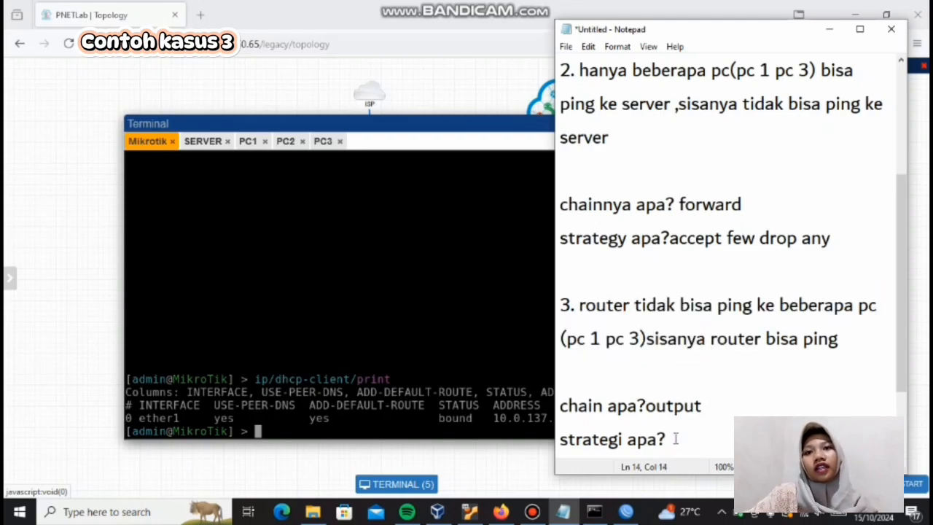
text(drop few)
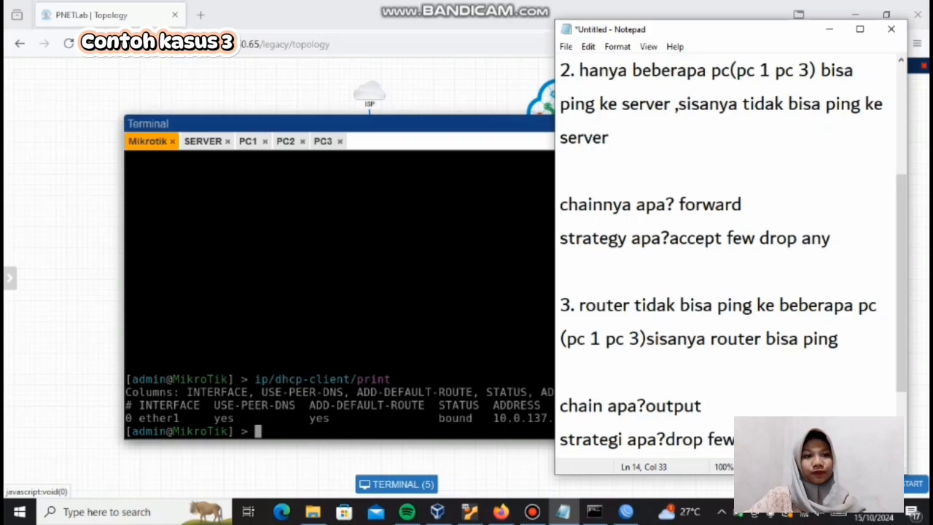
Step: Switch to WinBox and create a firewall filter rule with chain output, destination address 10.10.10.254 and protocol icmp
click(628, 516)
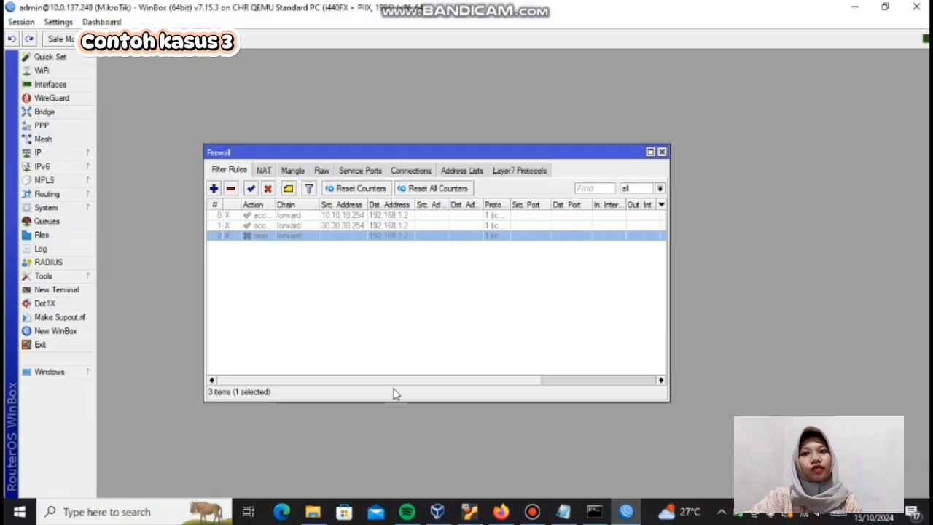
click(214, 188)
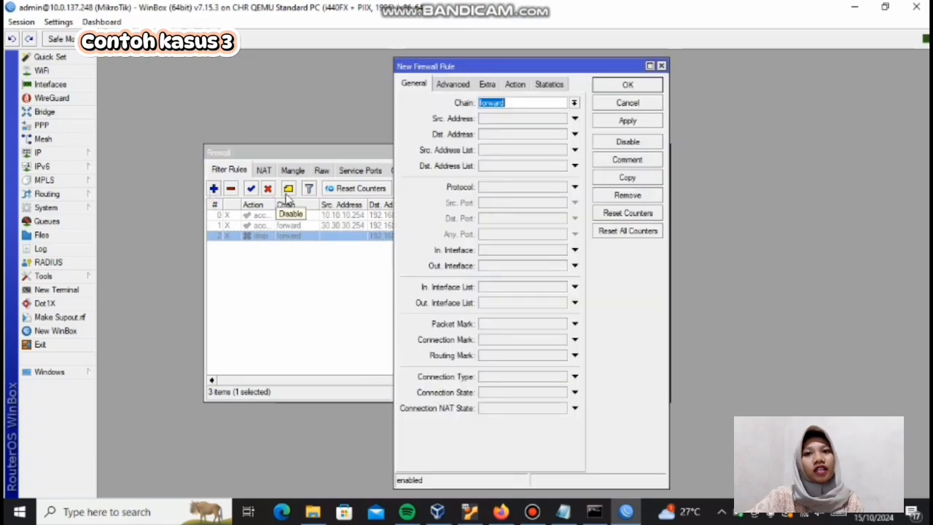
click(573, 105)
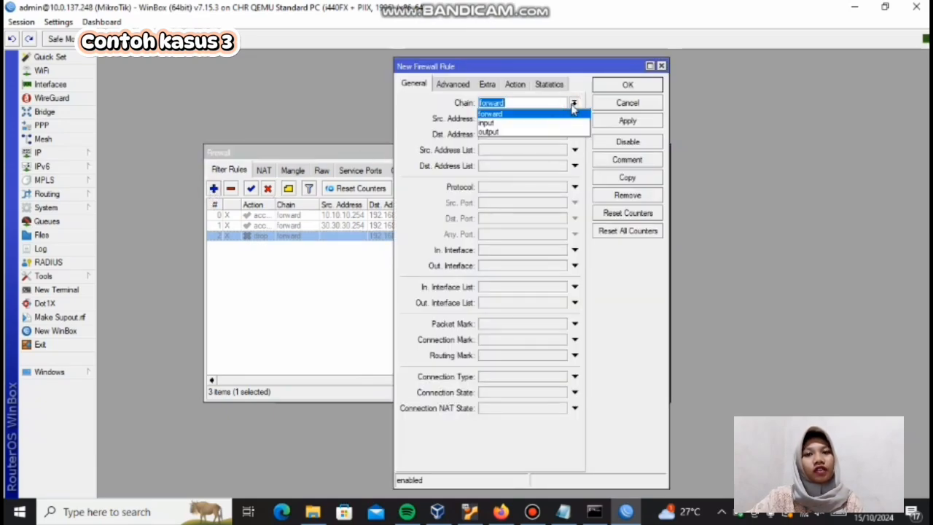
click(532, 133)
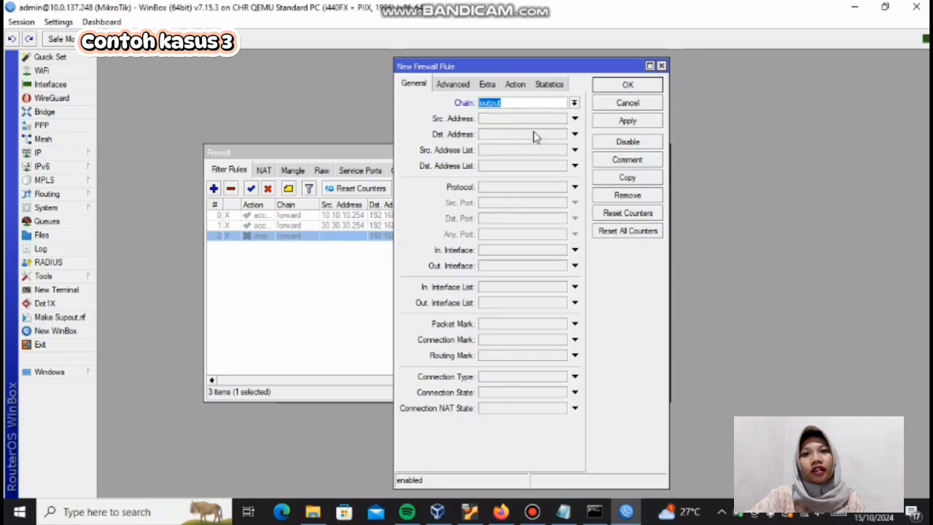
click(496, 135)
key(BackSpace)
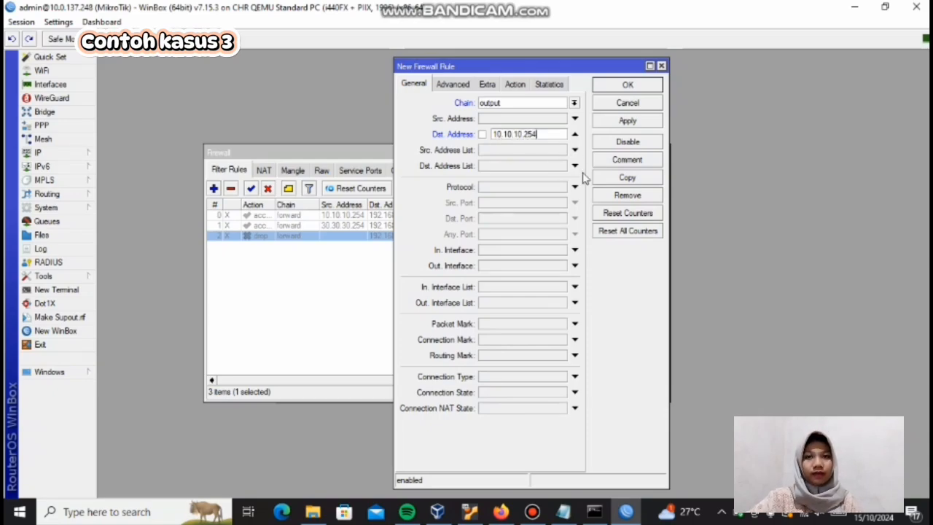
click(561, 187)
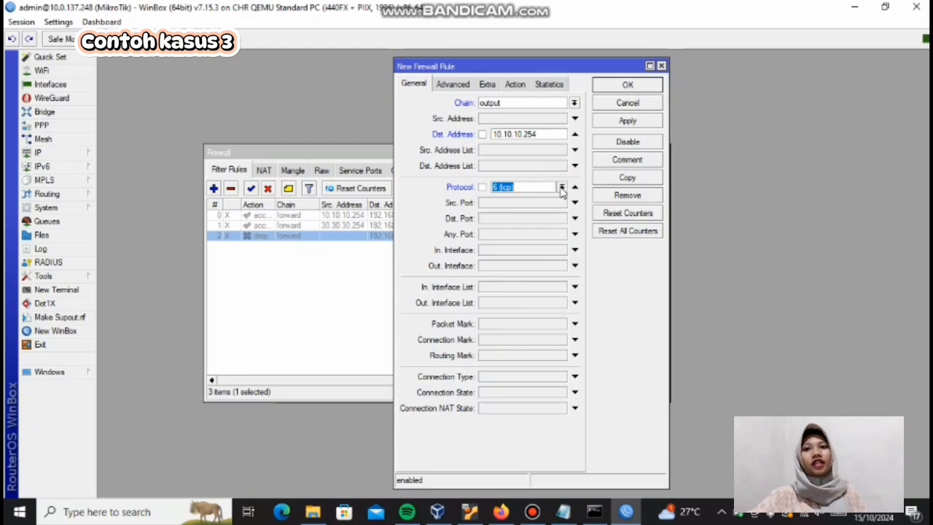
click(562, 188)
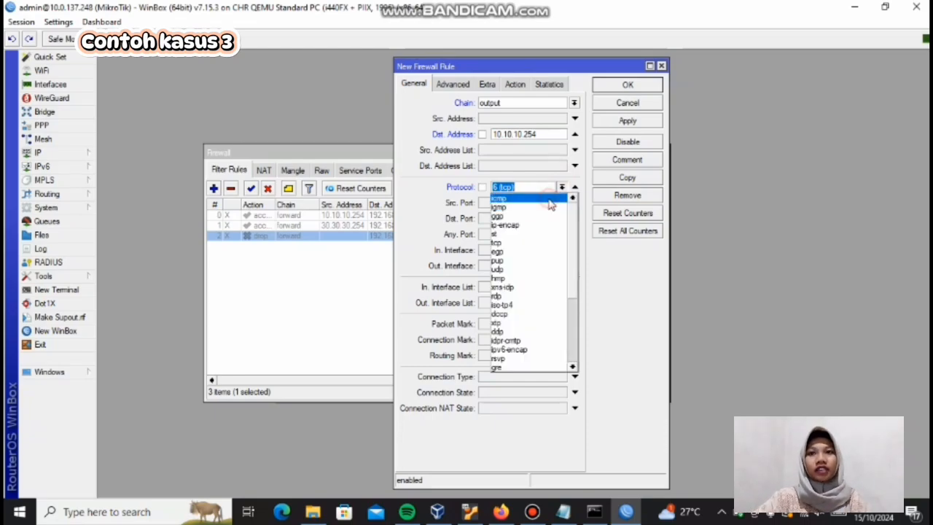
click(549, 199)
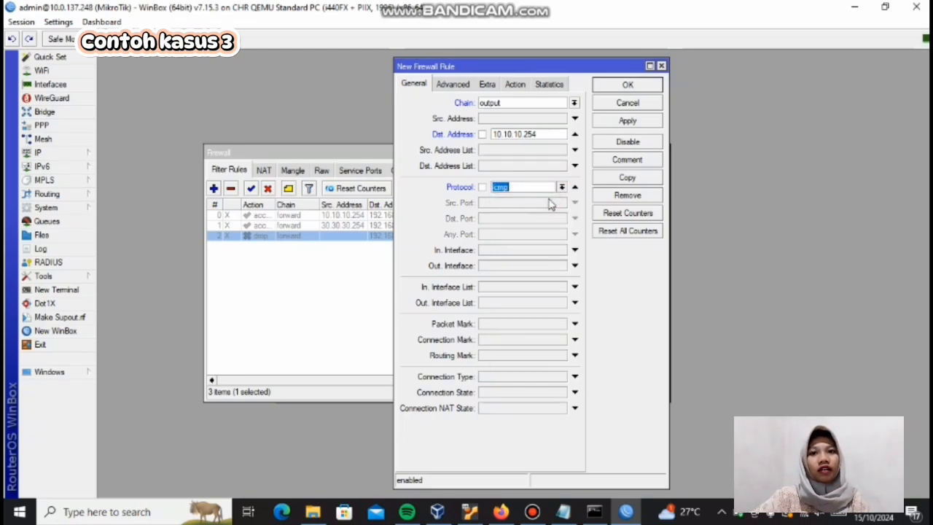
Step: Set the action of the new rule for destination 10.10.10.254 to drop and save the rule
click(520, 84)
click(519, 102)
click(516, 140)
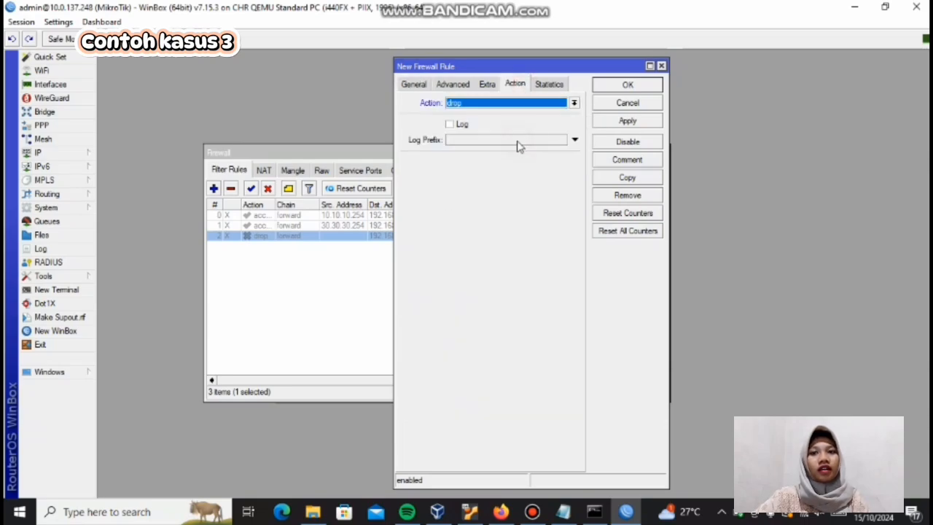
click(638, 122)
click(641, 86)
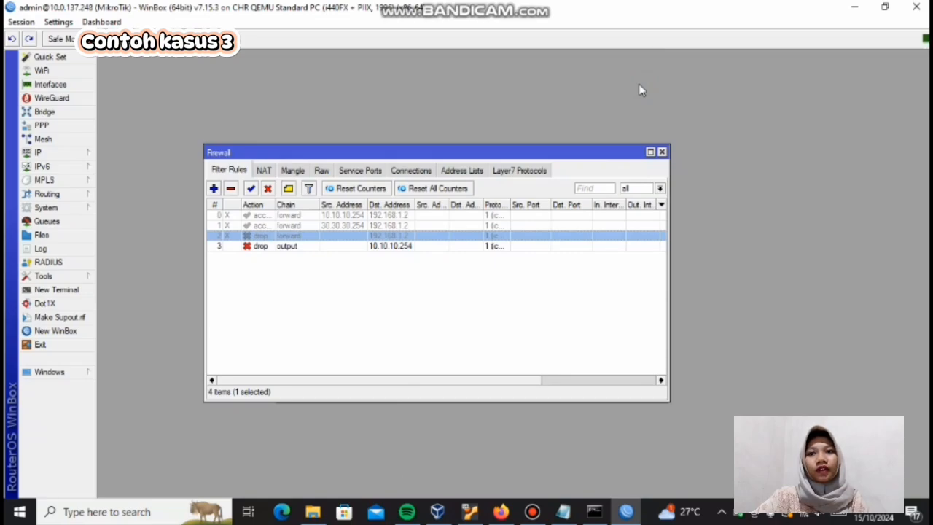
Step: Create another filter rule with chain output, destination address 30.30.30.254 and protocol icmp
click(214, 188)
click(409, 84)
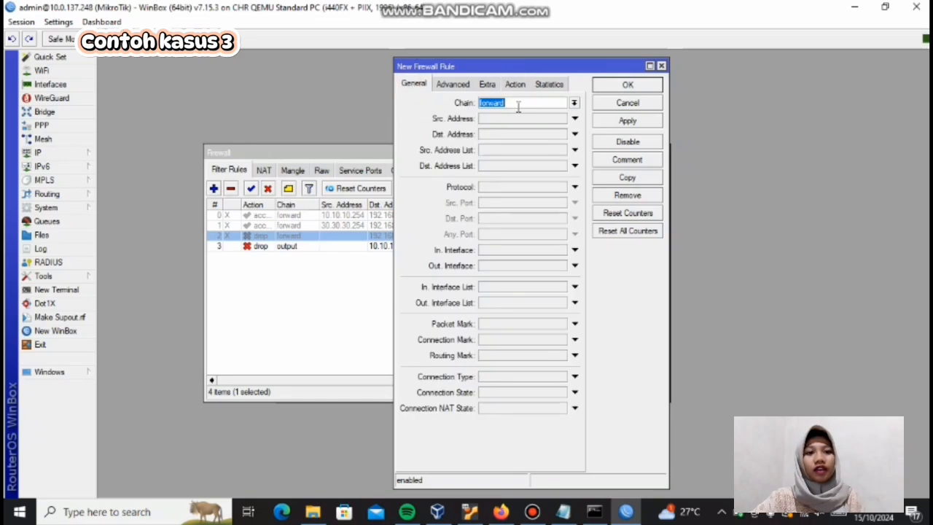
click(574, 103)
click(558, 132)
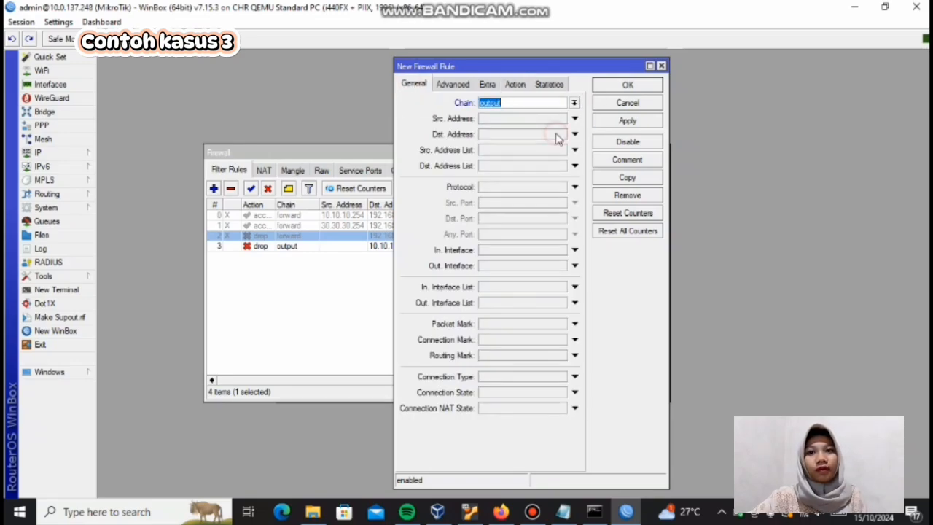
click(501, 136)
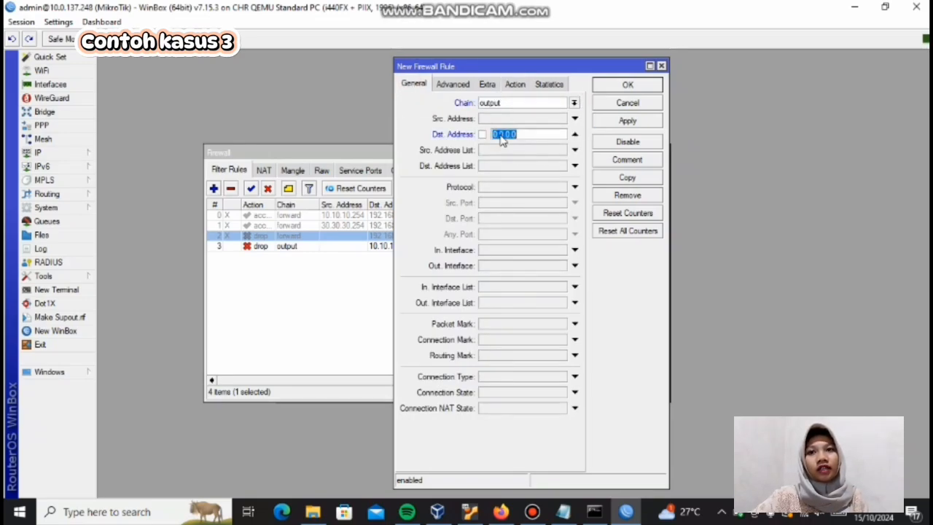
text(30.30)
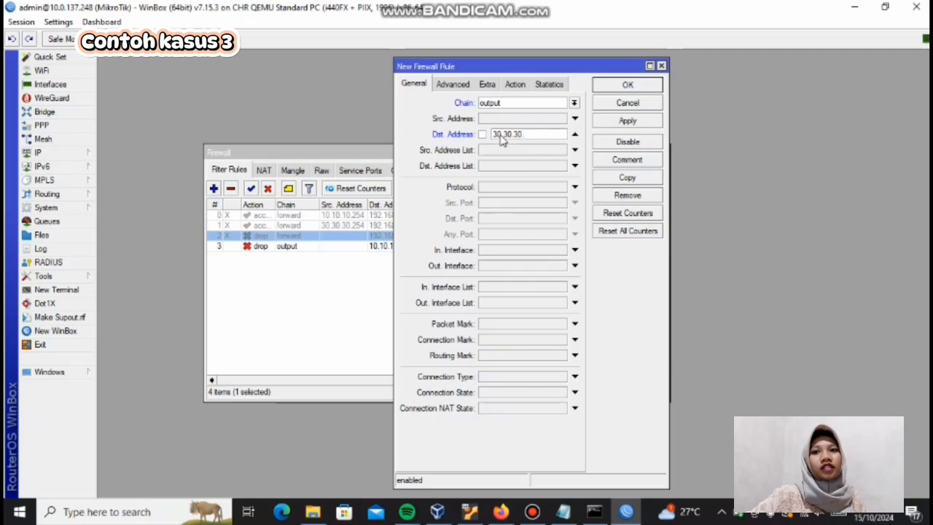
text(.30.254)
click(564, 188)
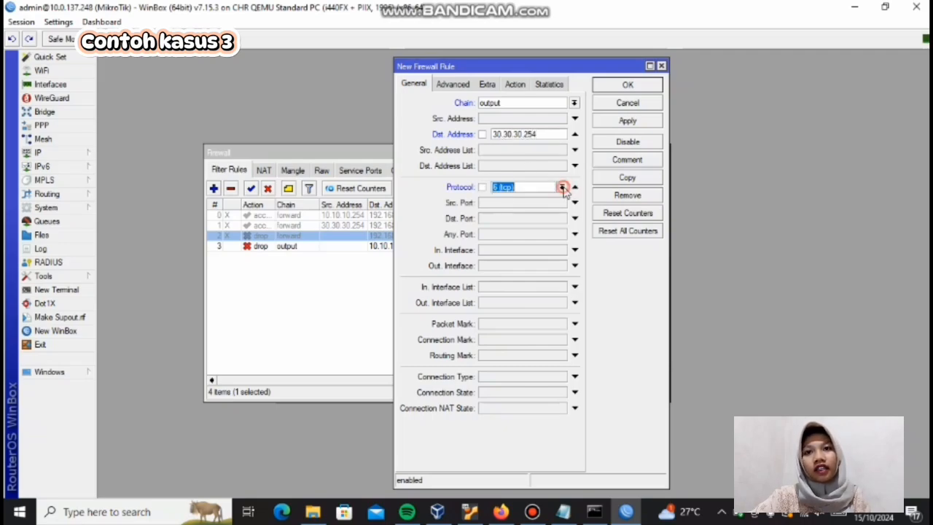
click(562, 188)
click(564, 198)
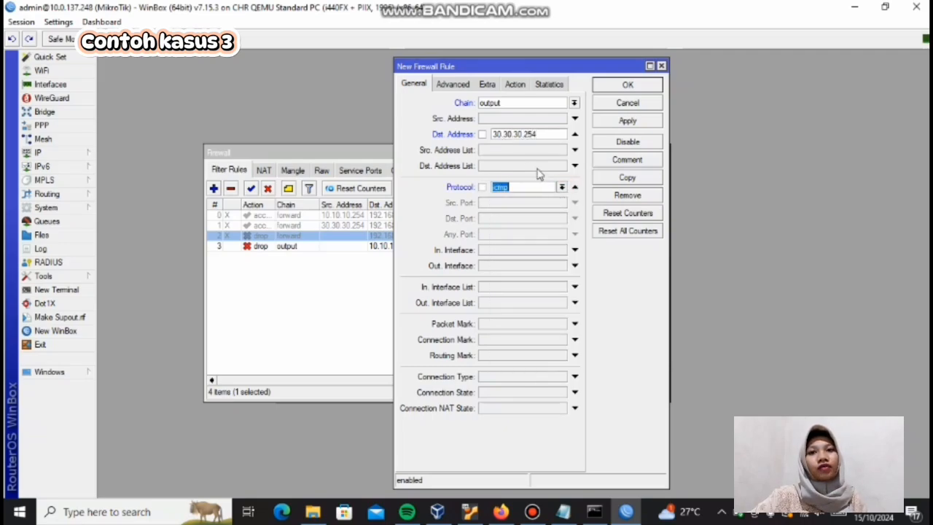
Step: Set the action of the new rule for destination 30.30.30.254 to drop and save the rule
click(516, 84)
click(517, 102)
click(513, 139)
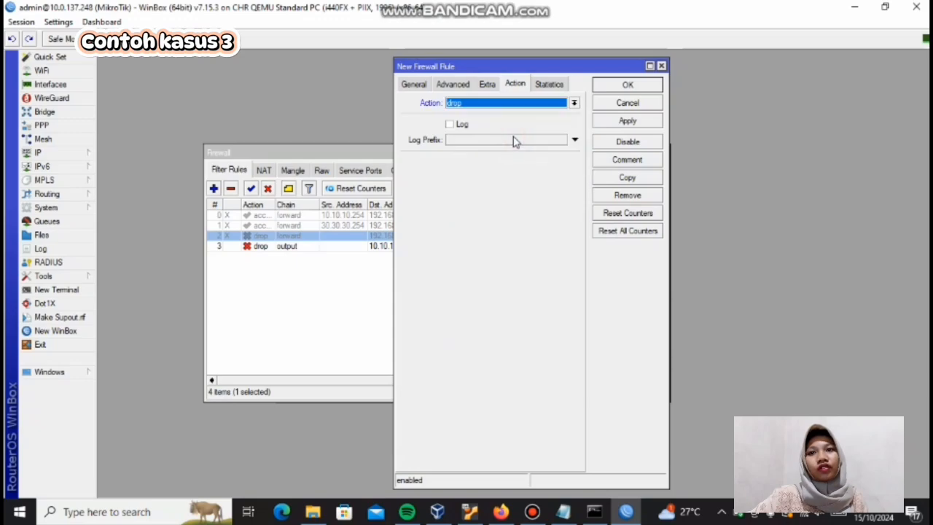
click(625, 121)
click(627, 85)
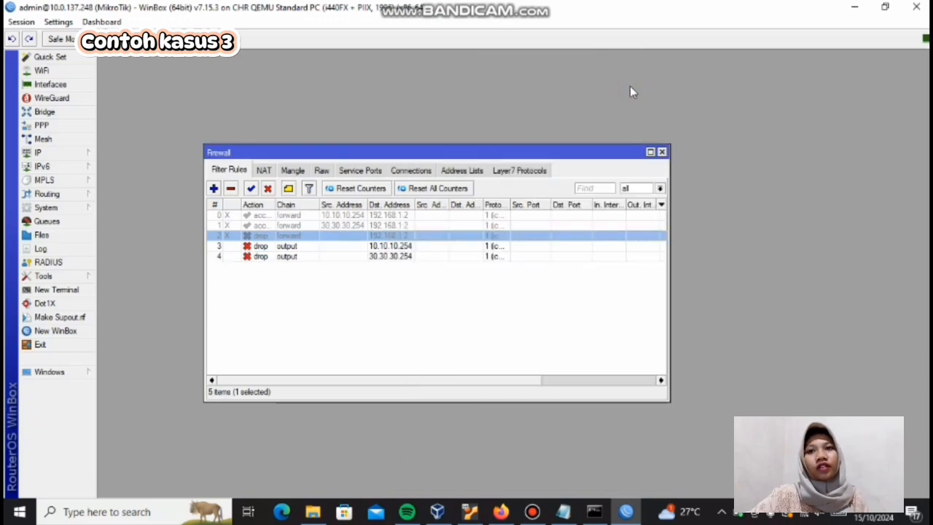
Step: Create a firewall filter rule with chain output, protocol icmp and action accept, and save it
click(213, 189)
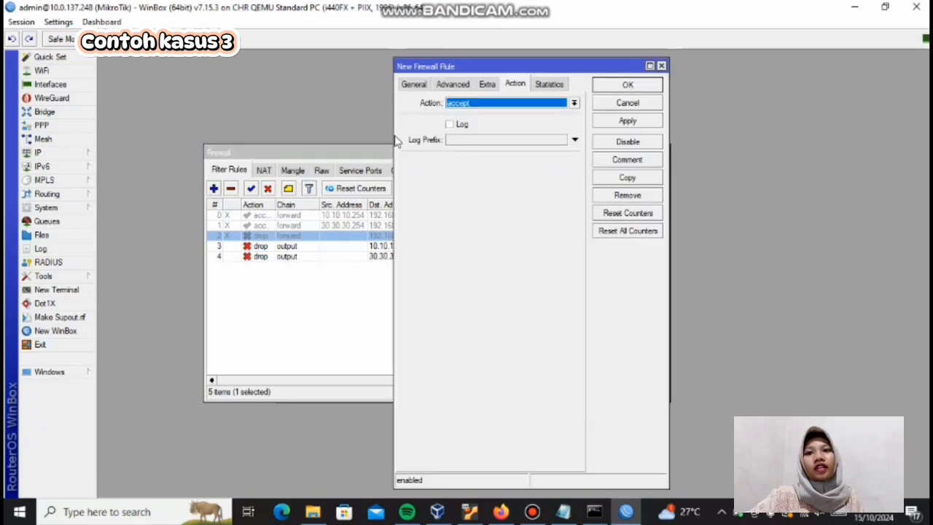
click(420, 85)
click(575, 103)
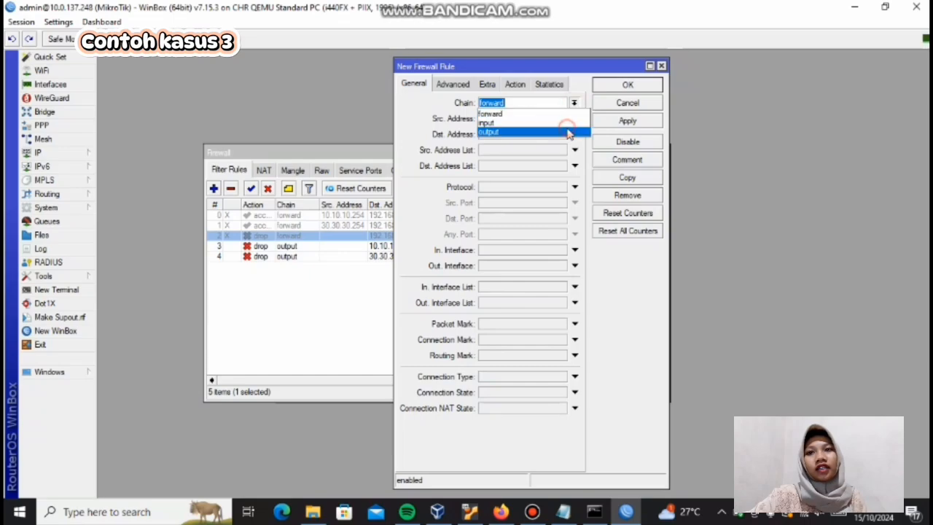
click(567, 132)
click(574, 187)
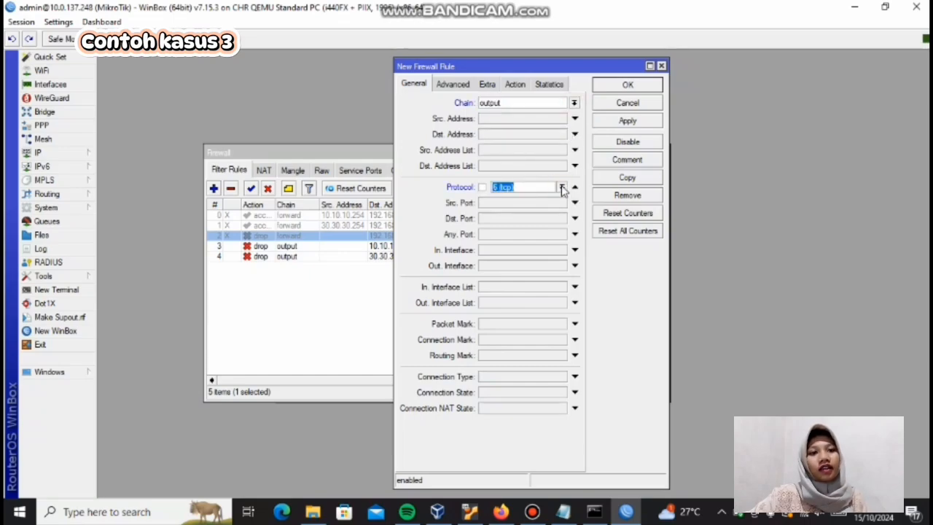
click(561, 187)
click(560, 203)
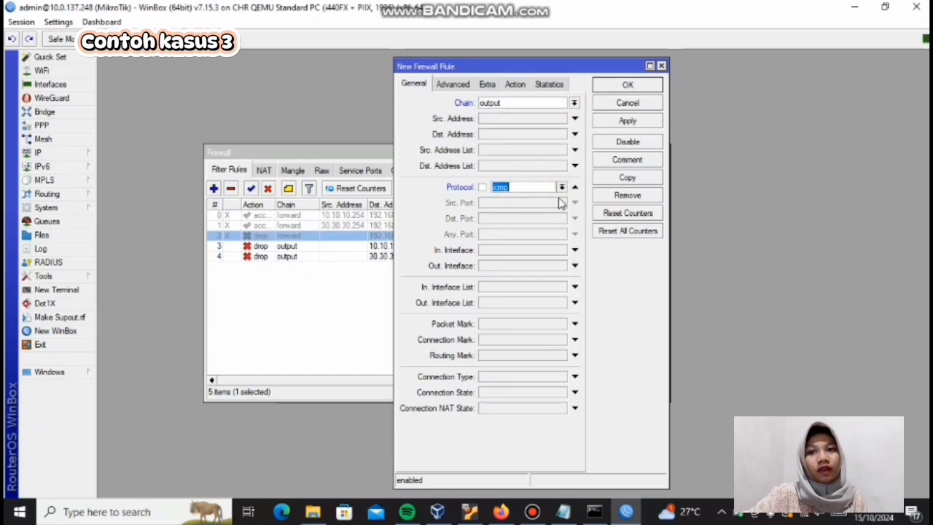
click(519, 86)
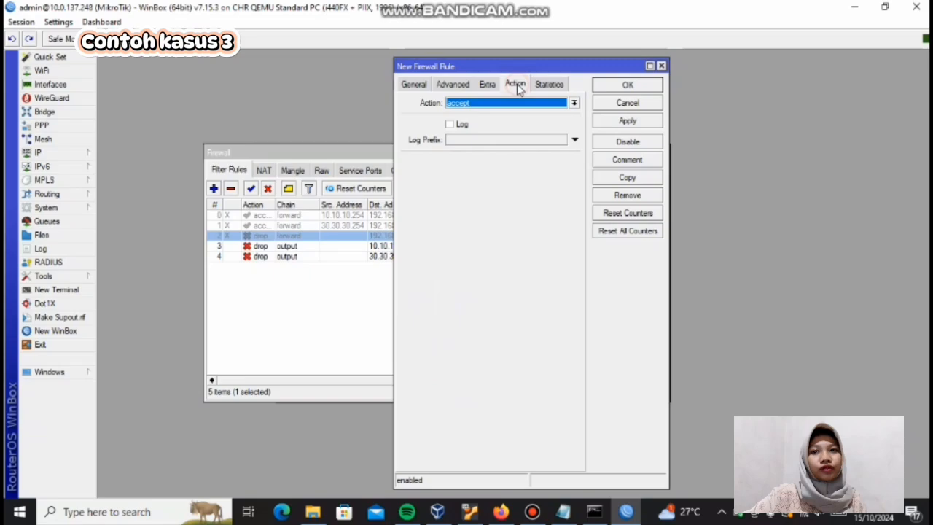
click(633, 121)
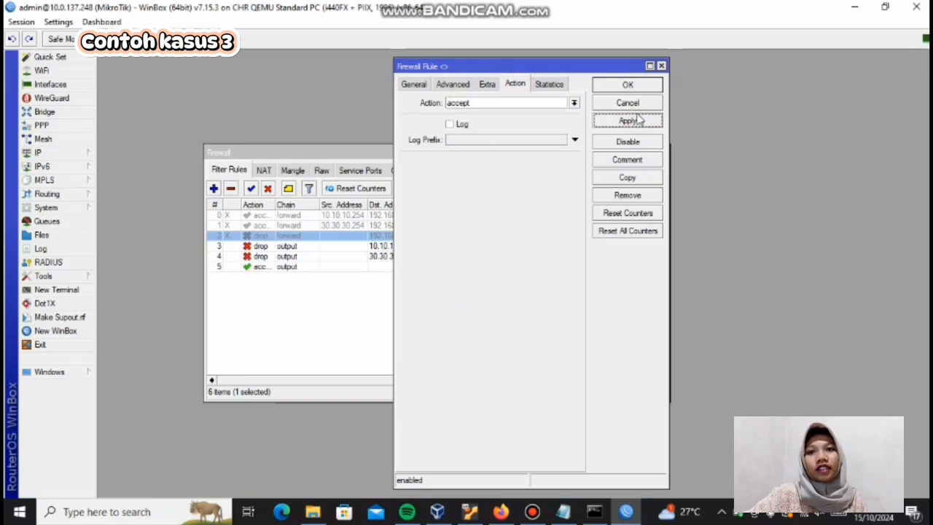
click(636, 86)
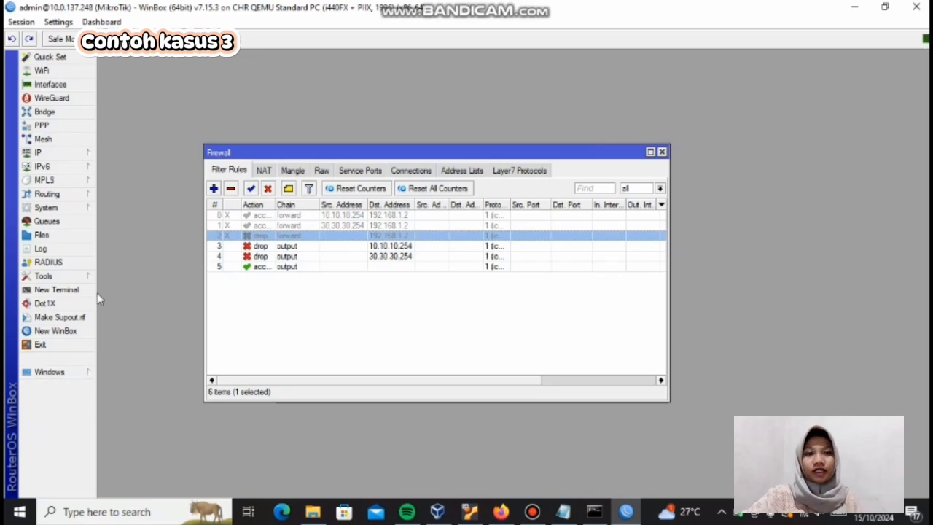
Step: Open a new router terminal, skip the password change, ping 10.10.10.254 and stop the ping
click(62, 290)
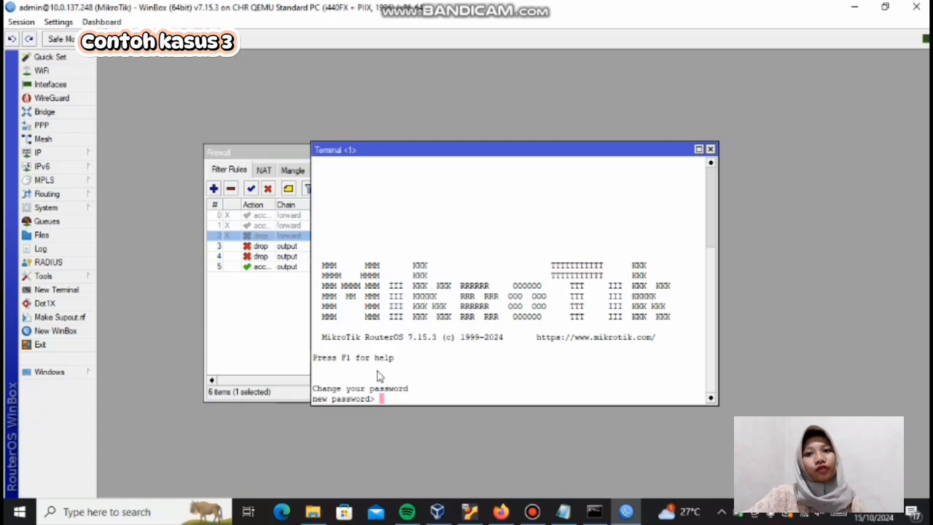
key(Return)
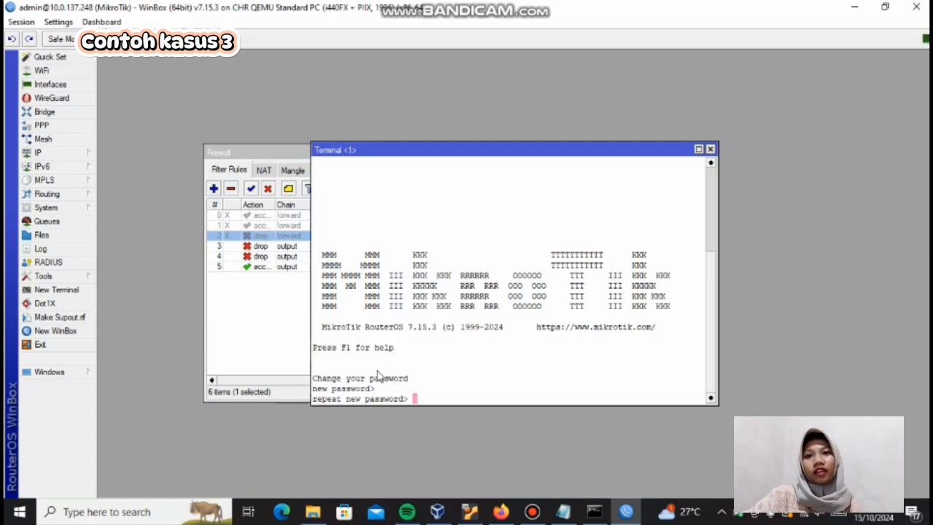
key(Return)
text(pi)
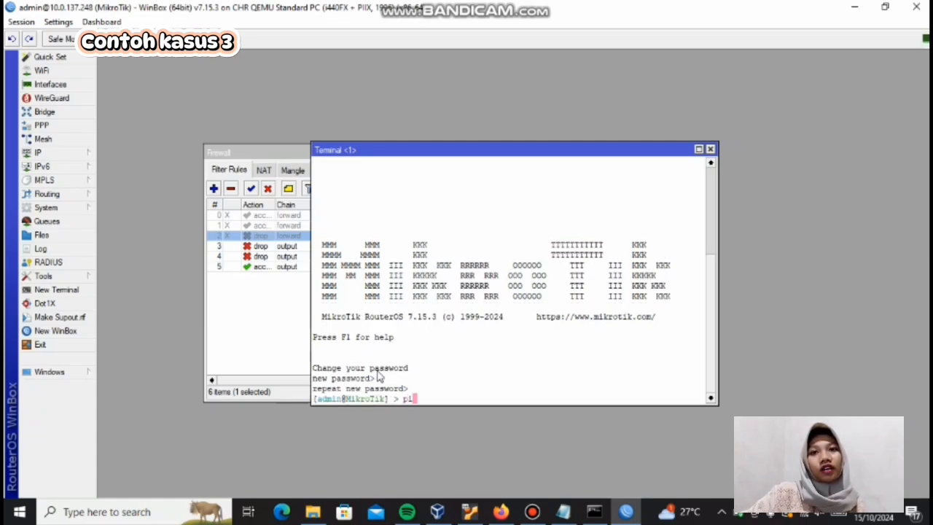
text(ng 10.1)
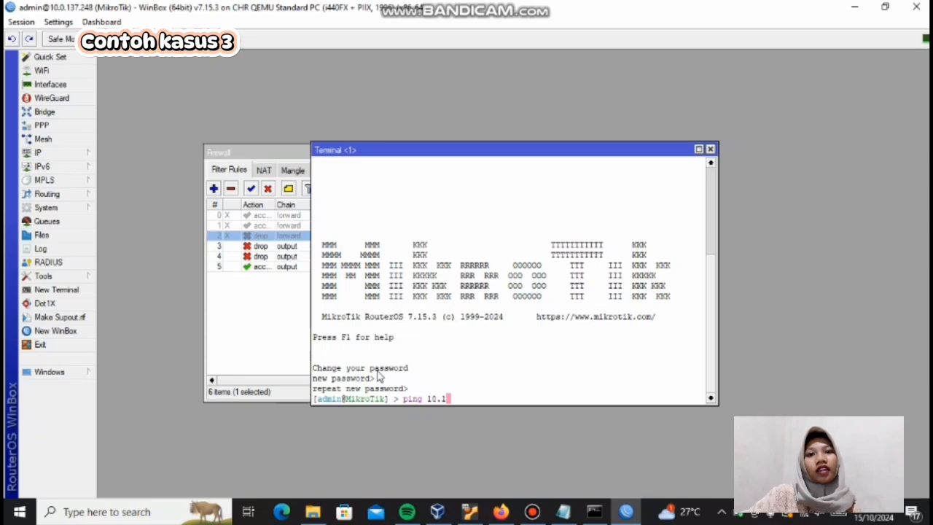
text(0.10.2)
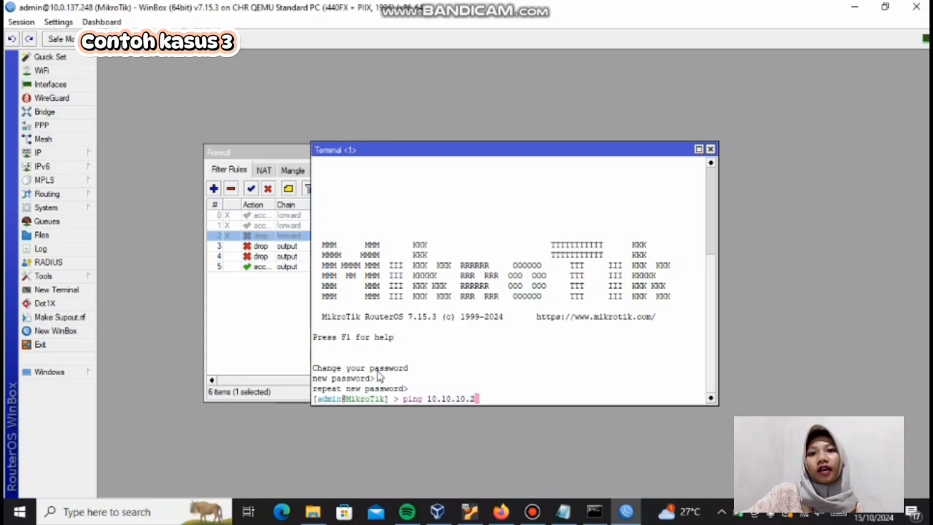
text(54)
key(Return)
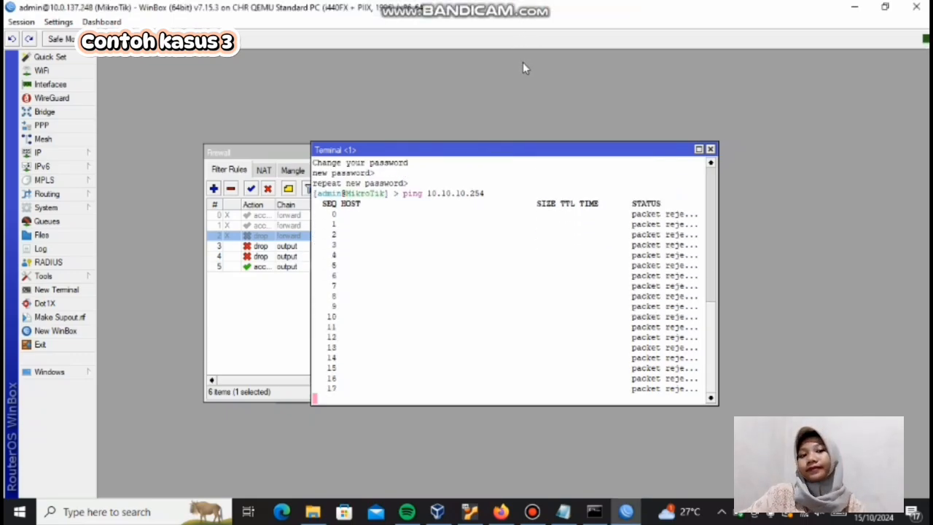
key(ctrl+c)
Step: Ping 30.30.30.254 from the router terminal and stop the ping
text(ping 3)
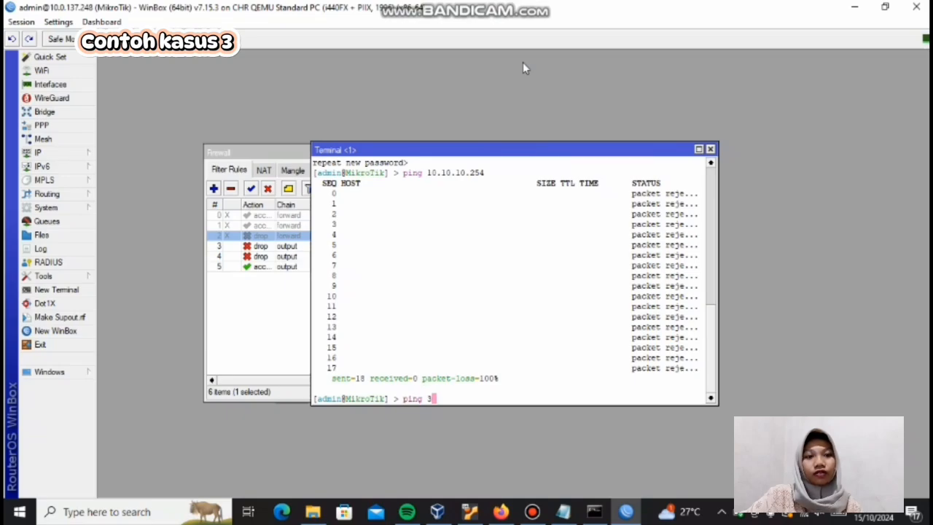
text(0.30.30.254)
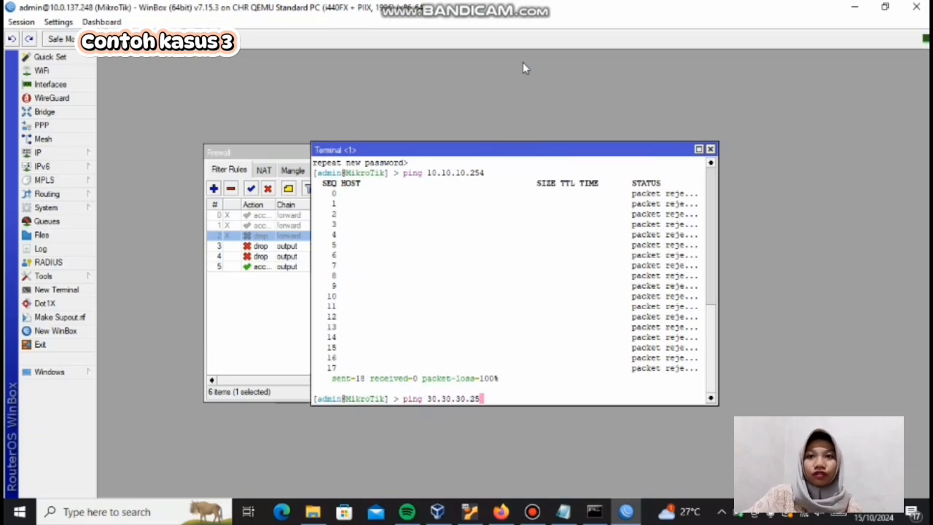
key(Return)
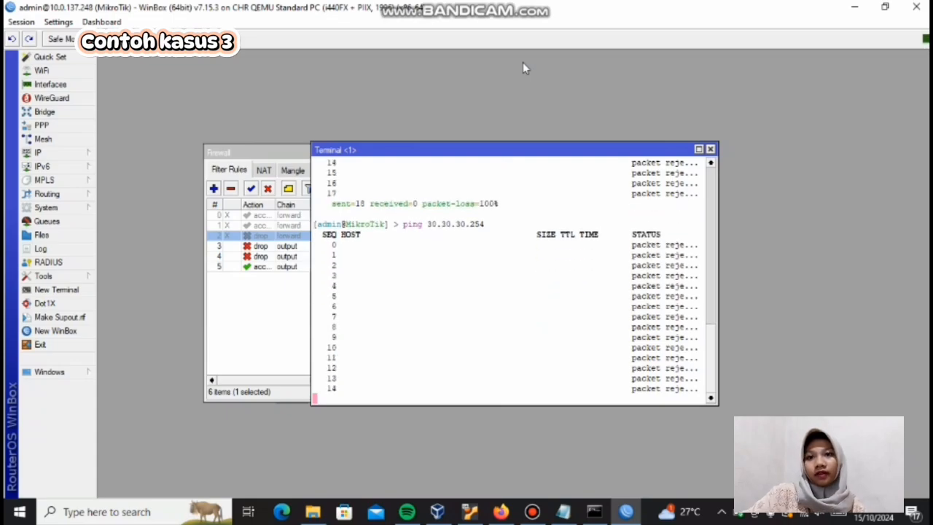
key(ctrl+c)
Step: Ping 20.20.20.254 from the router terminal and stop the ping
text(ping 20.20.20)
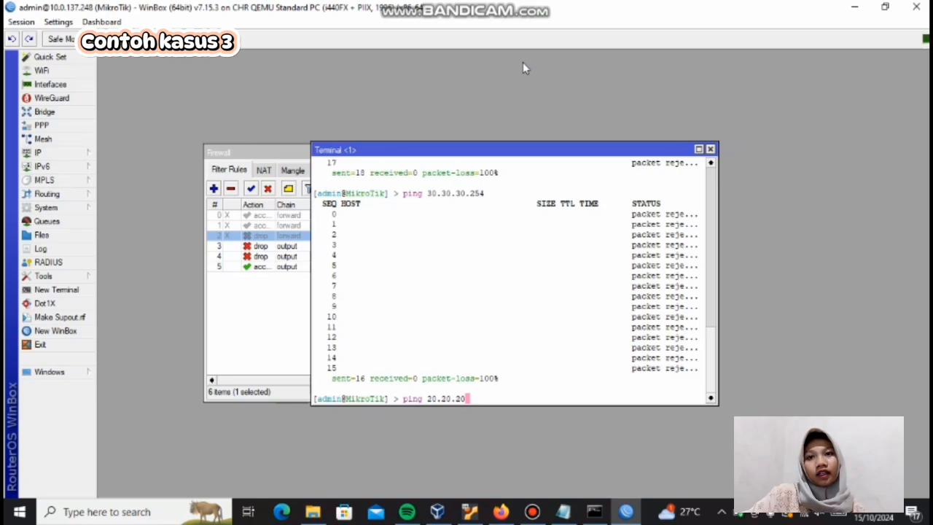
text(.254)
key(Return)
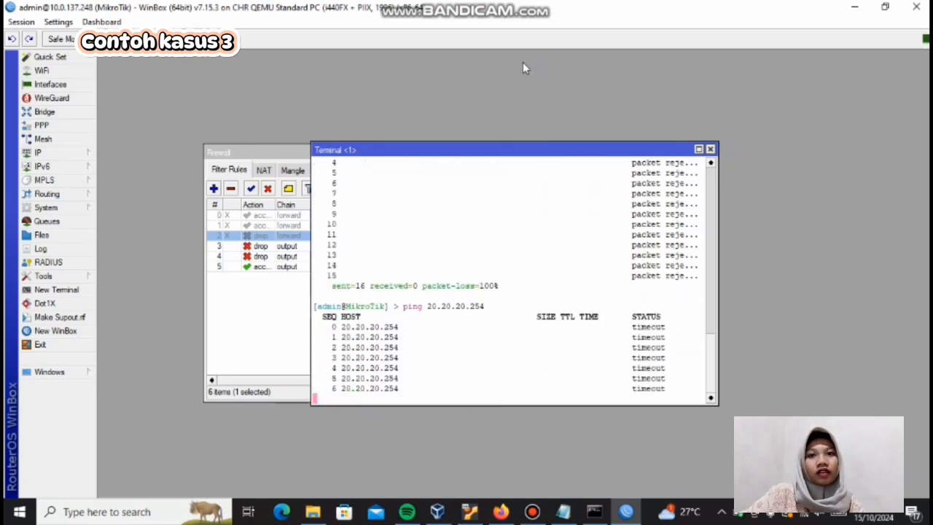
key(ctrl+c)
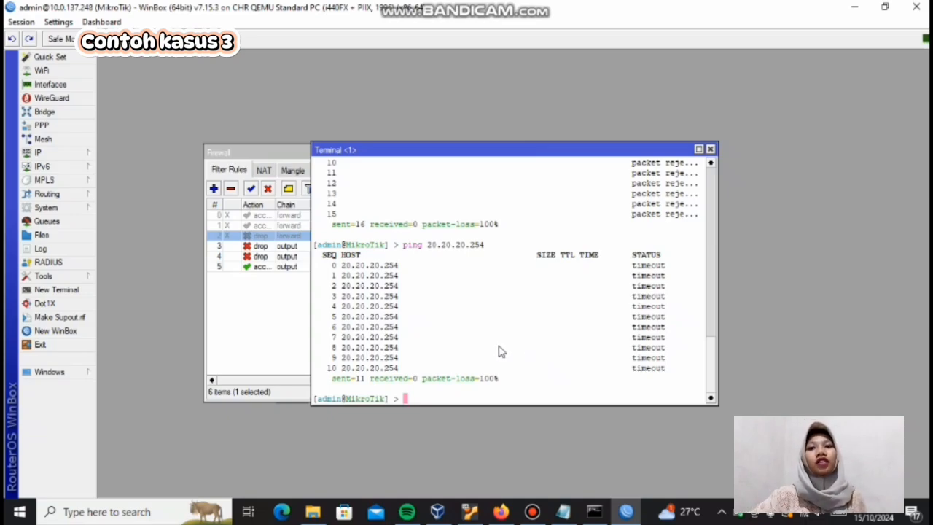
Step: Ping 192.168.1.2 from the router terminal, stop it and review the earlier ping output
text(ping )
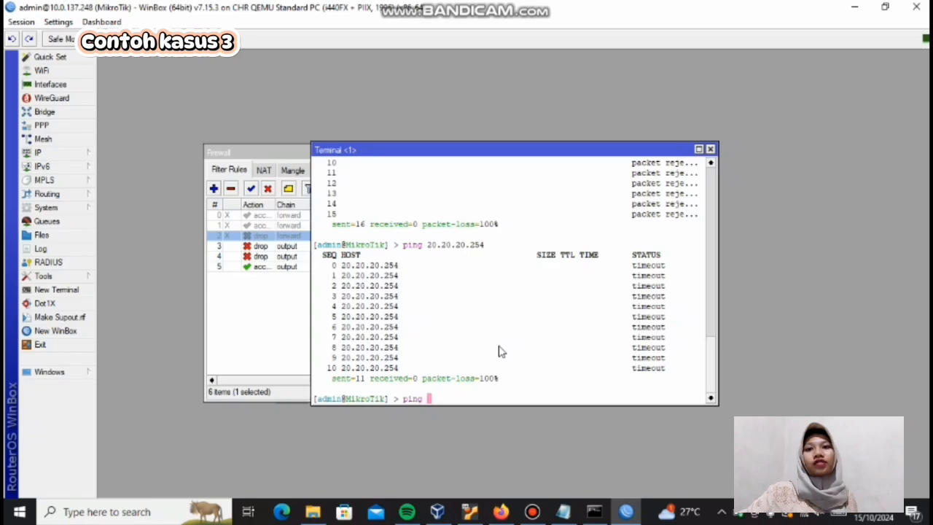
text(192.168.1.2)
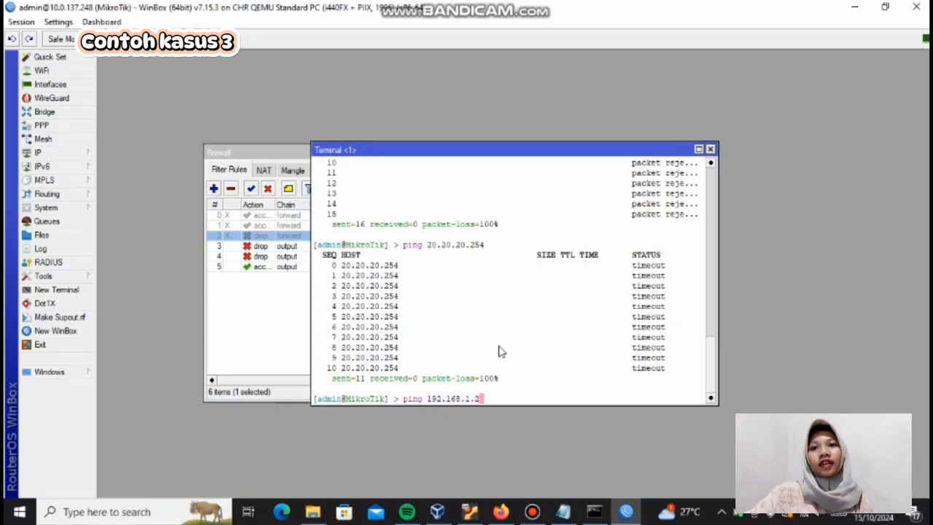
key(Return)
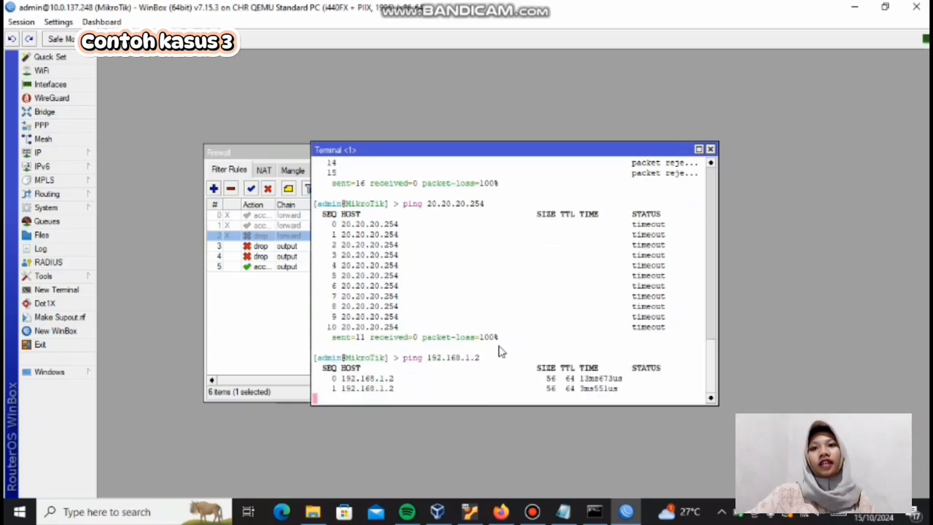
key(ctrl+c)
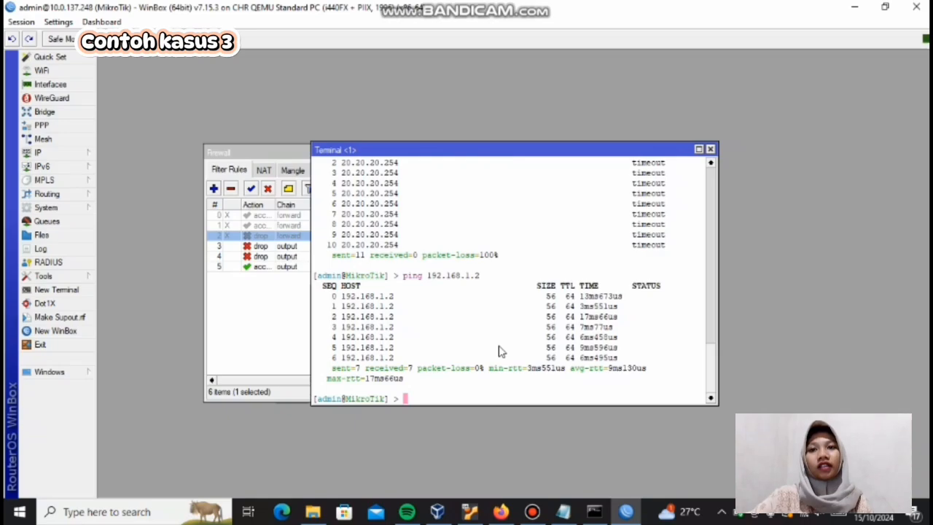
scroll(527, 307, up, 2)
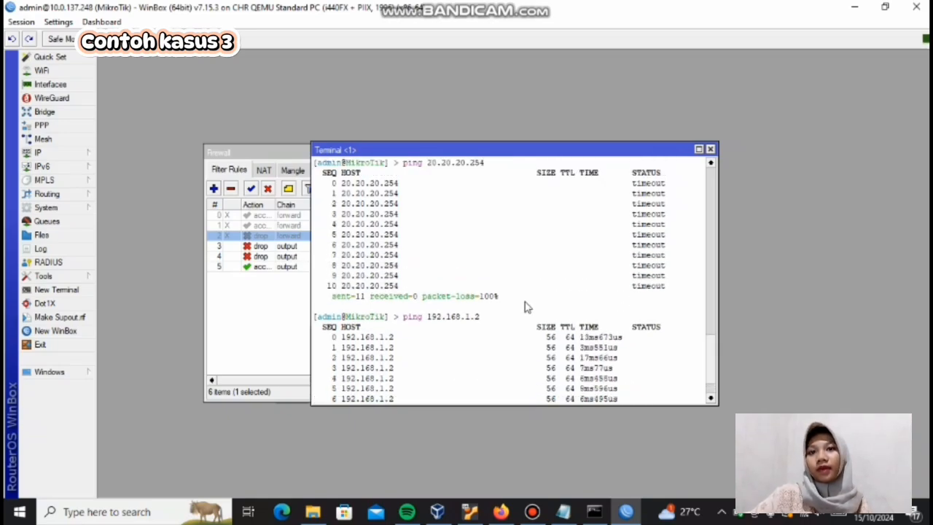
scroll(528, 307, up, 2)
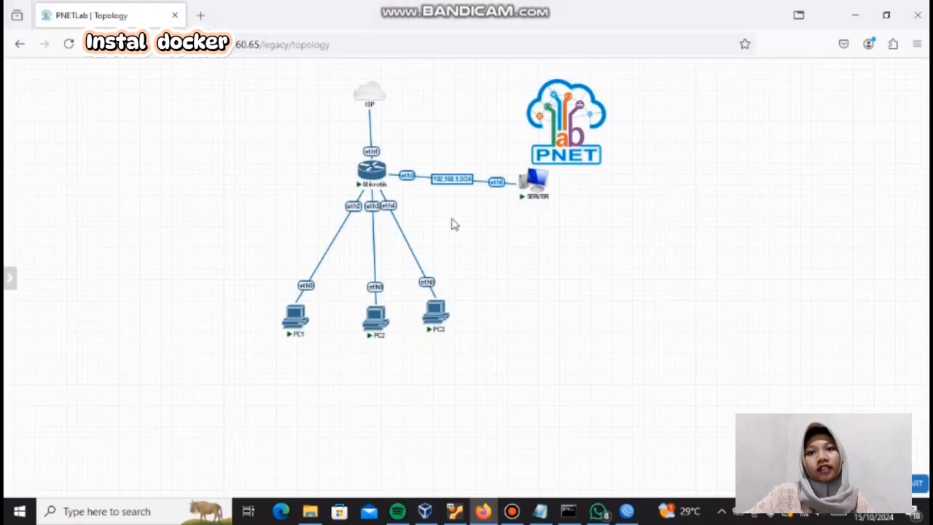
Step: Switch to PNETLab, close the current lab, and get the Ubuntu Desktop 20.04 device from the device store
mouse_move(8, 277)
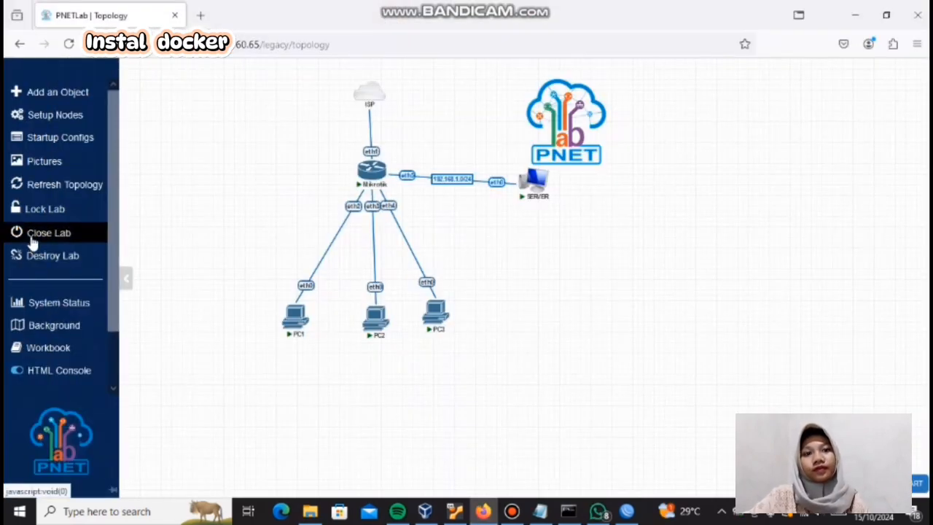
click(32, 240)
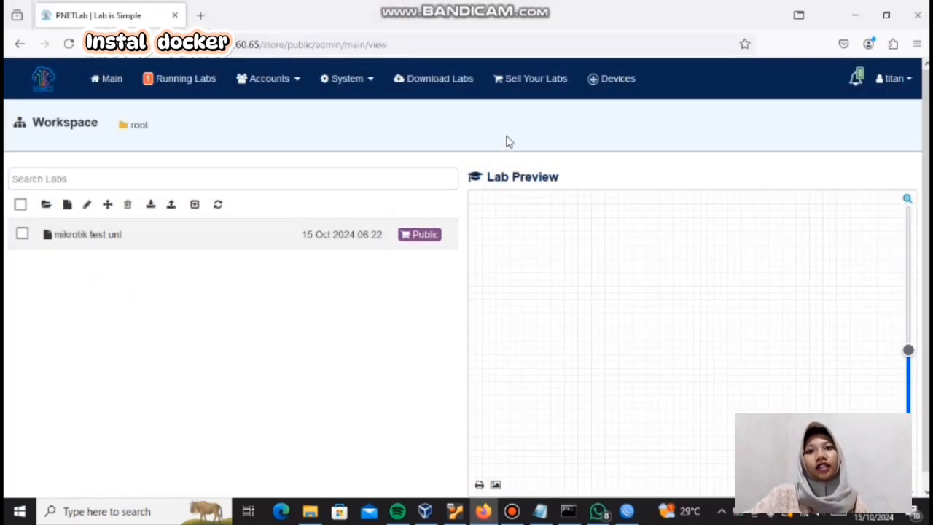
click(595, 80)
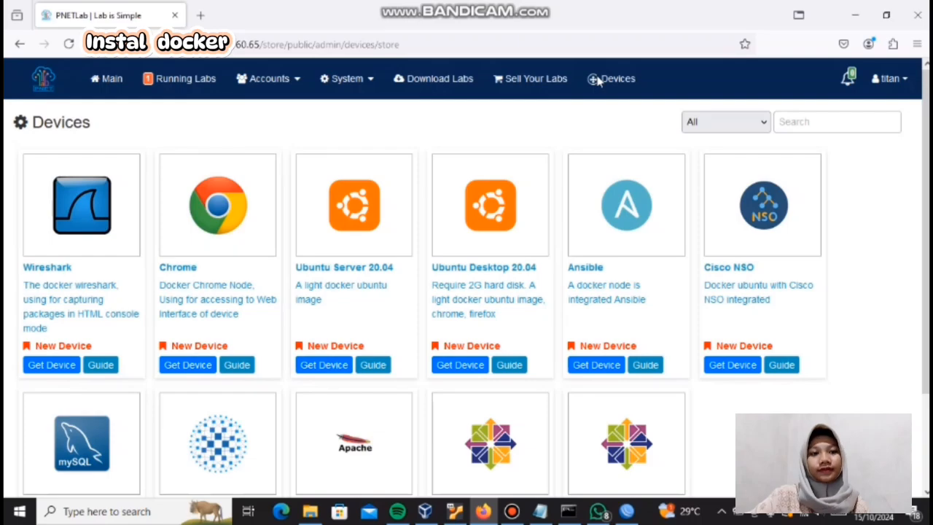
click(470, 366)
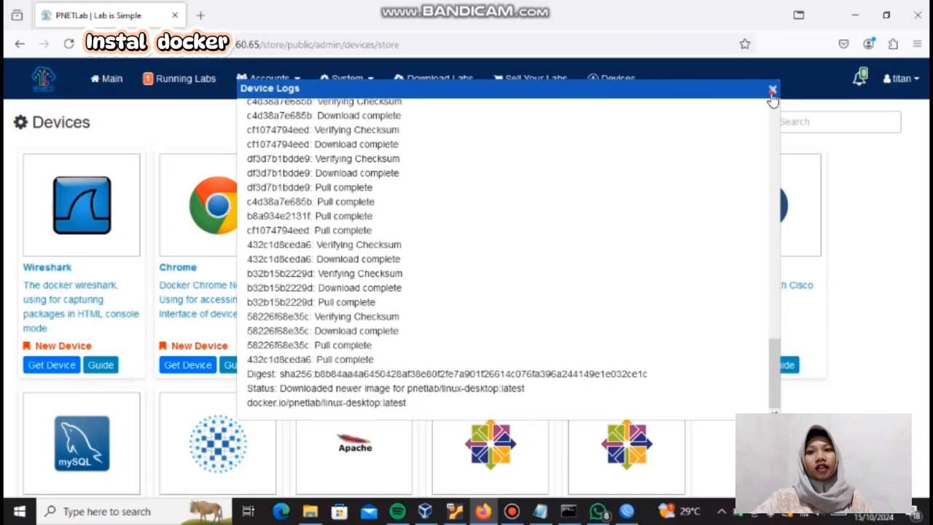
click(771, 91)
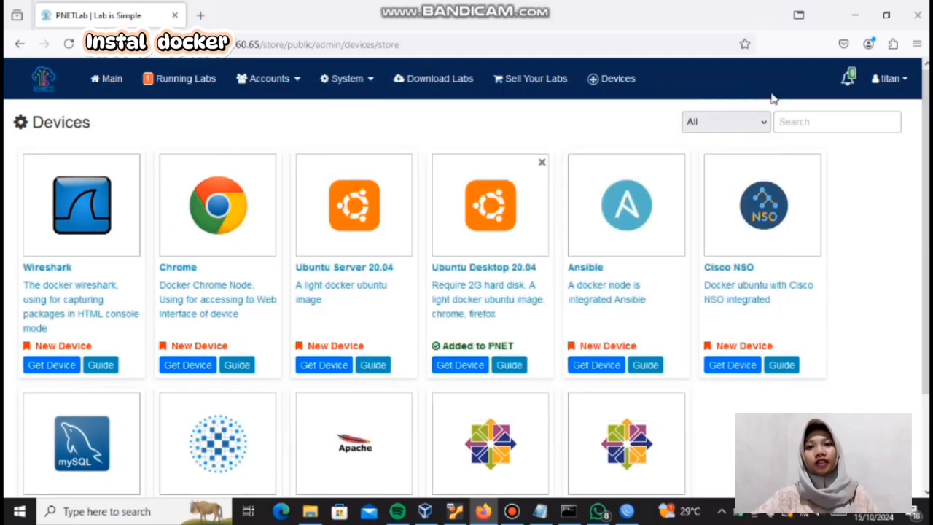
Step: Open the mikrotik test lab from the running lab sessions
click(186, 79)
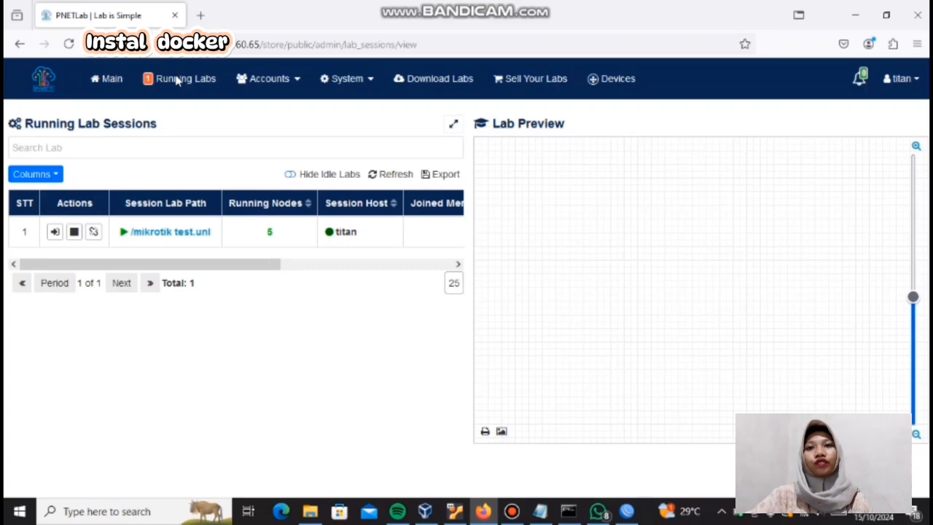
mouse_move(527, 7)
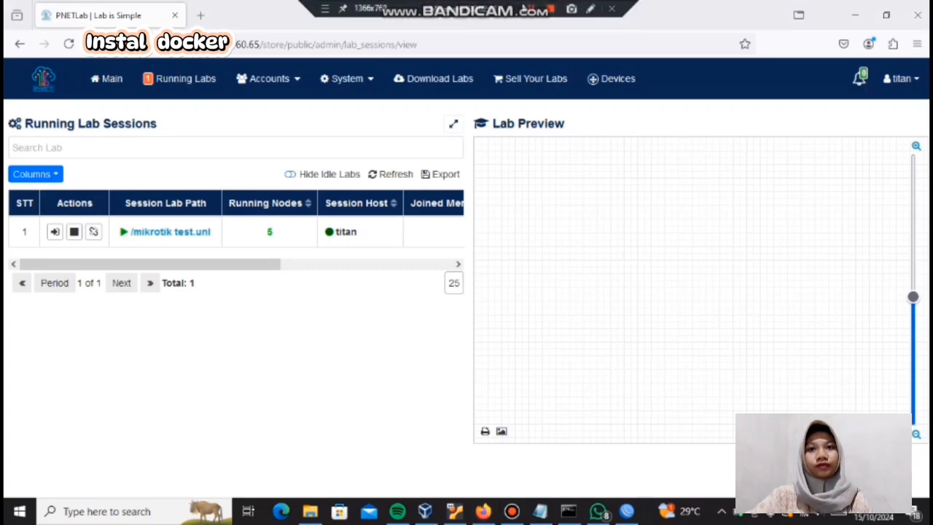
click(354, 86)
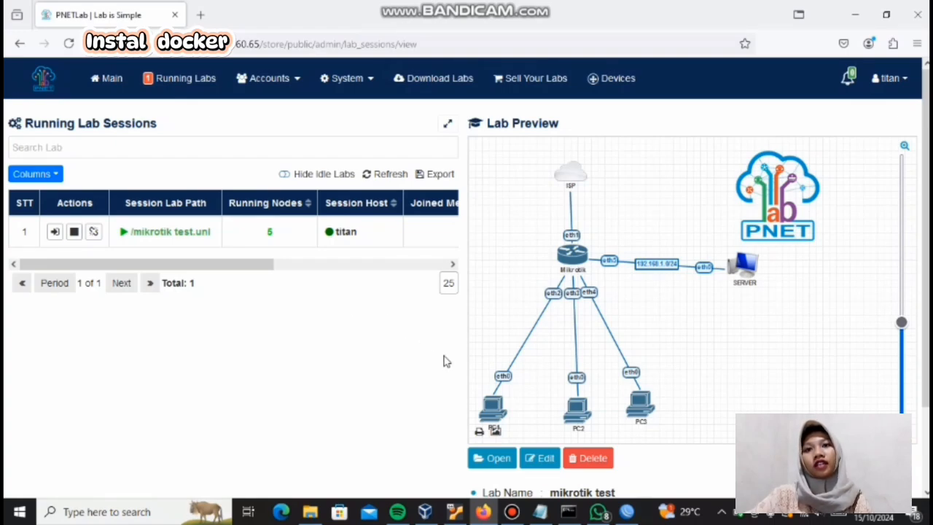
click(497, 459)
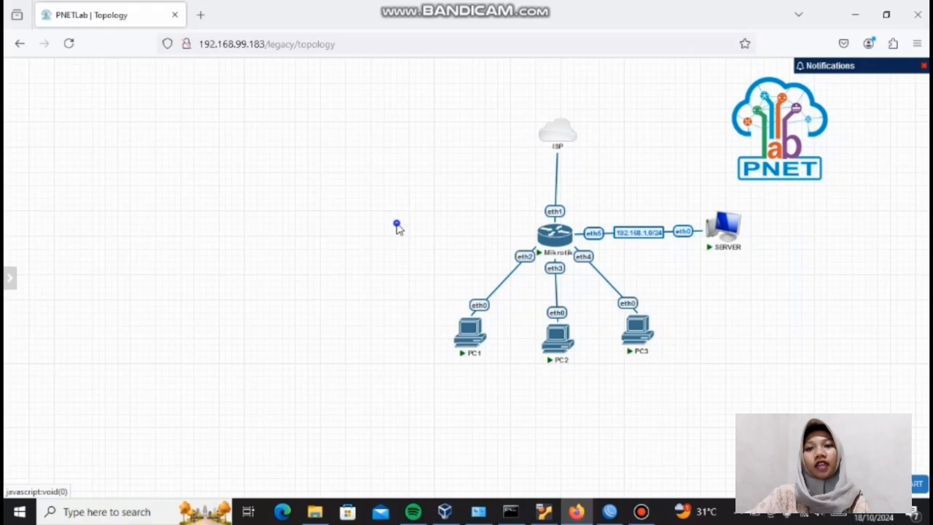
Step: Start a new Docker.io node with the image pnetlab/linux-desktop:latest on the topology and name it UBUNTU SERVER
right_click(397, 228)
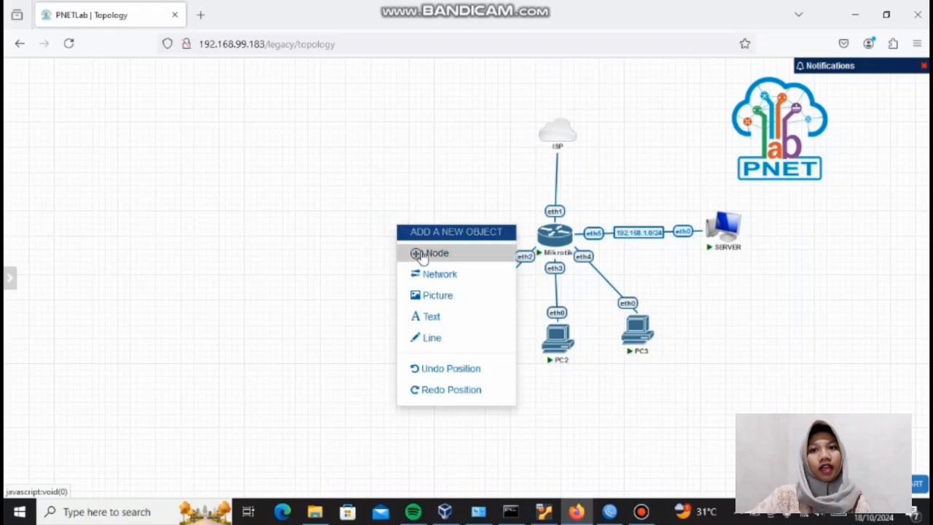
click(422, 252)
click(401, 232)
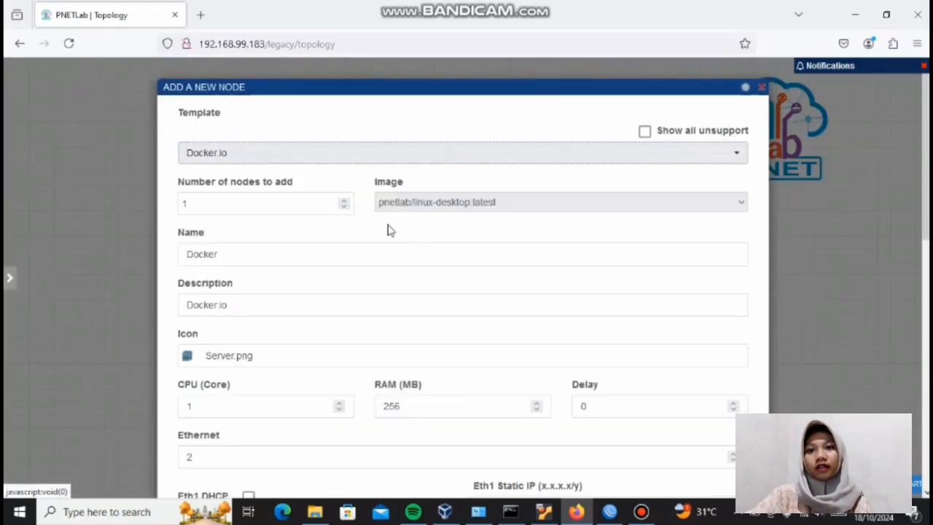
click(387, 250)
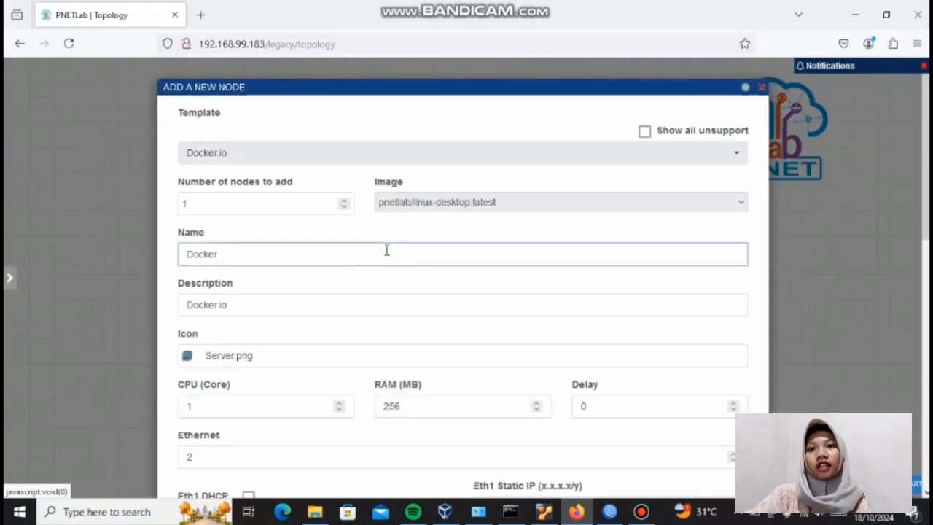
key(BackSpace)
key(BackSpace)
key(BackSpace)
key(BackSpace)
key(BackSpace)
key(BackSpace)
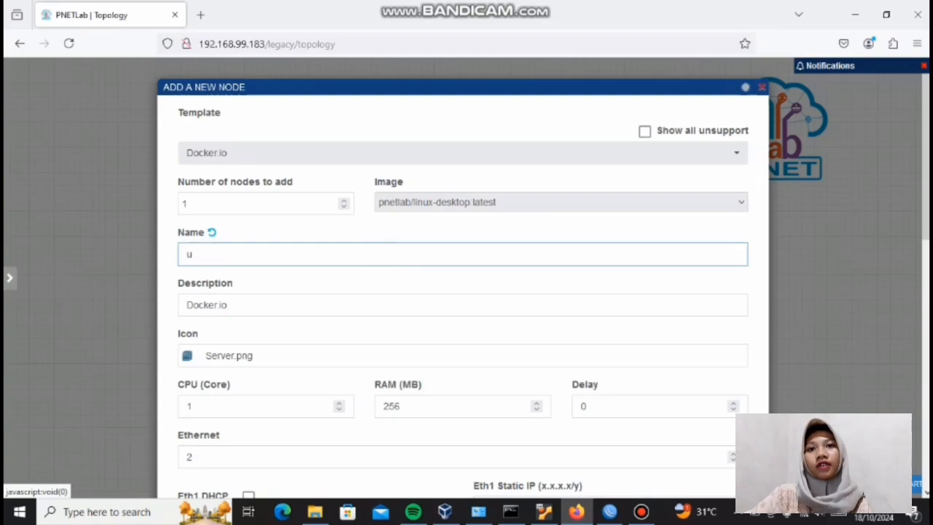
key(BackSpace)
text(UBUNTU)
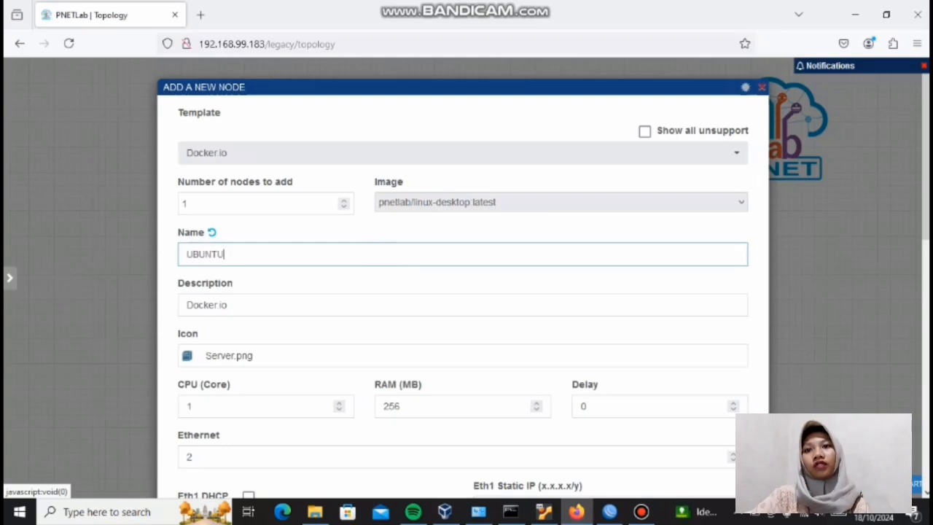
text( SERVER)
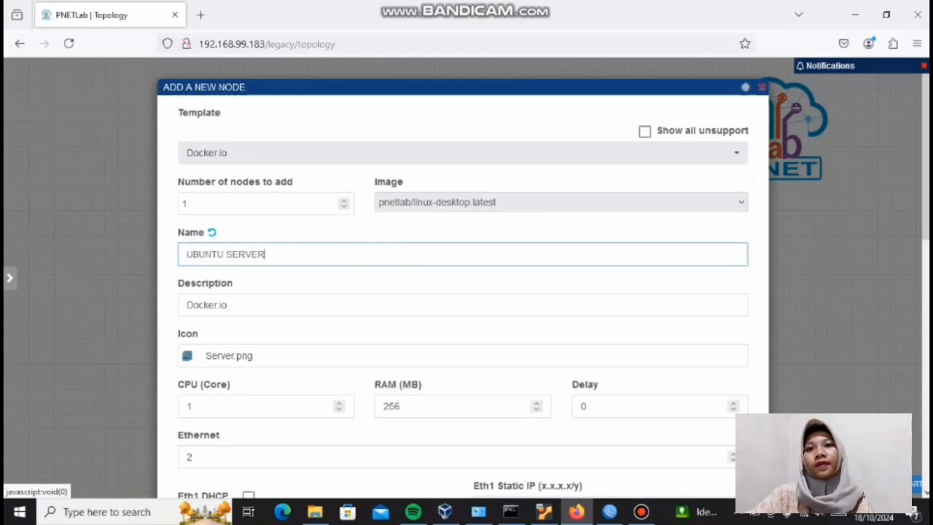
Step: Choose Desktop2.png as the icon of the new UBUNTU SERVER node
click(403, 359)
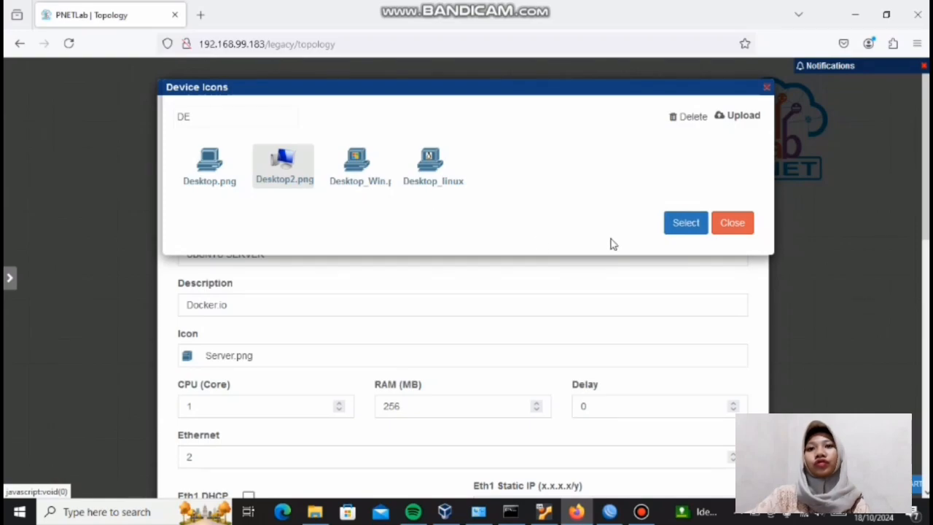
click(676, 230)
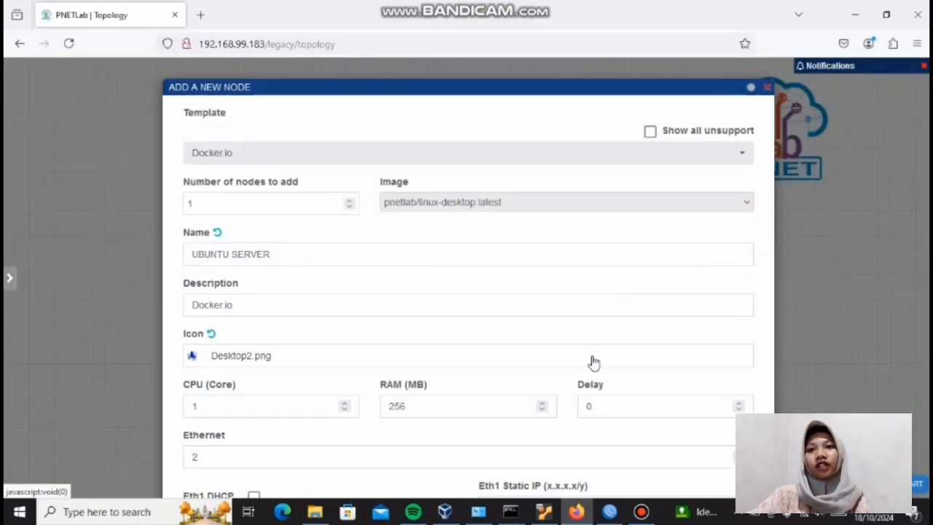
click(604, 303)
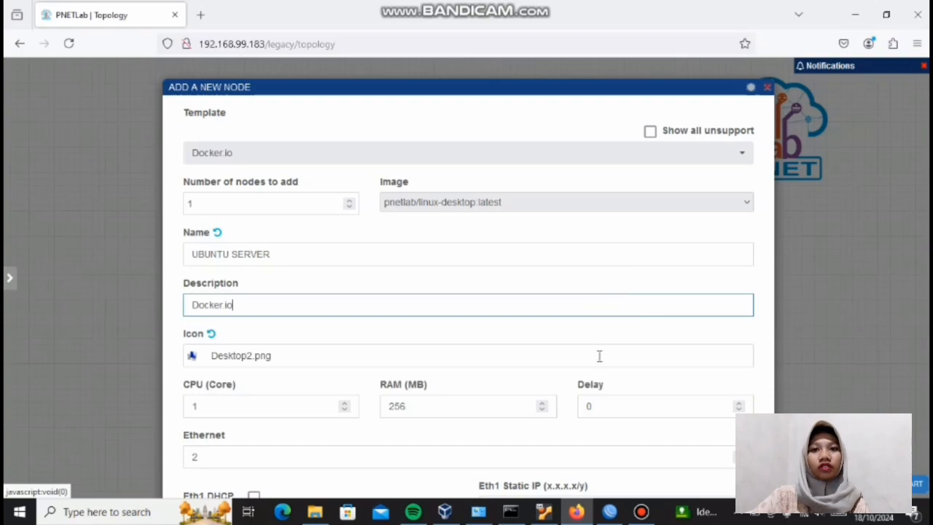
Step: Enable Eth1 DHCP for the new node, set its secondary console to RDP, and save it
scroll(601, 353, down, 6)
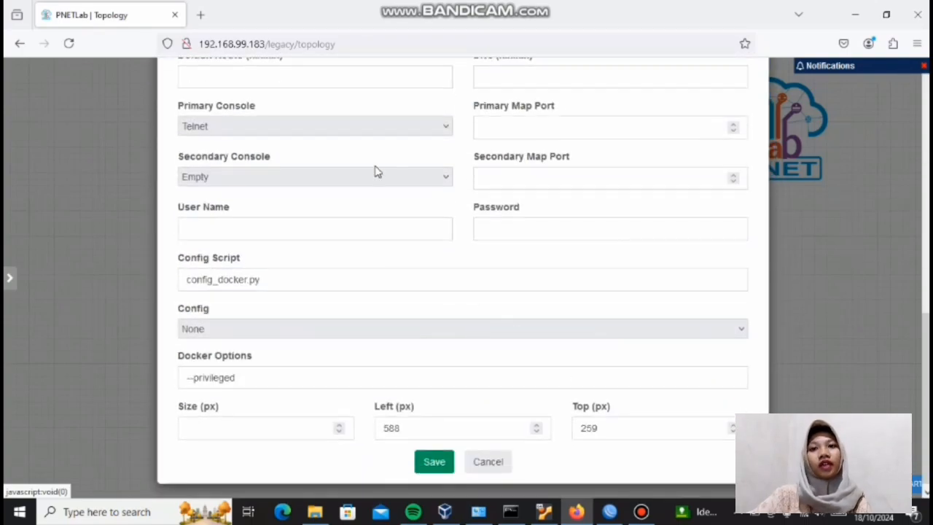
scroll(375, 176, up, 3)
scroll(375, 177, up, 2)
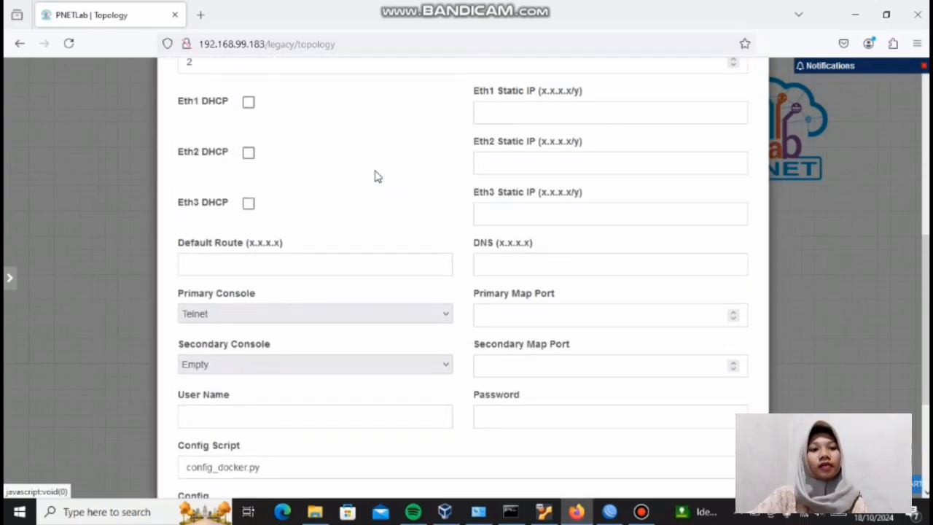
click(248, 121)
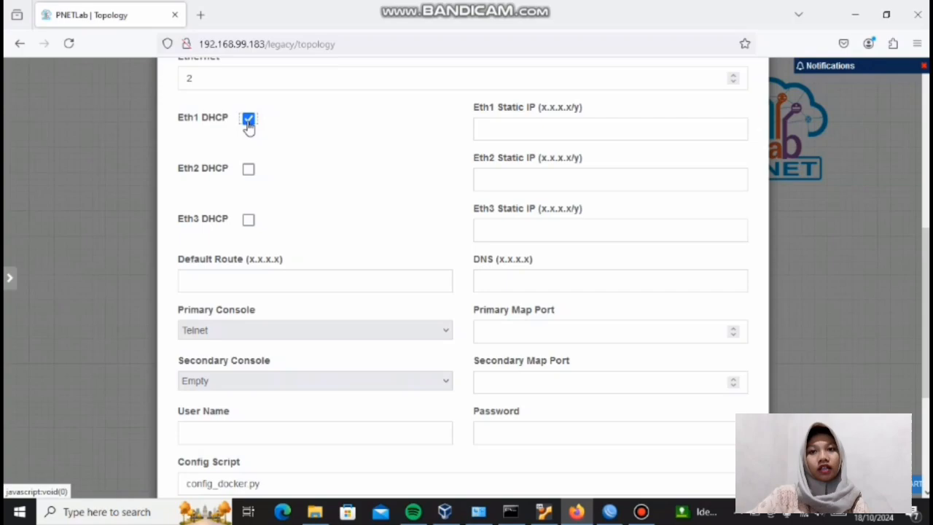
click(323, 381)
click(294, 291)
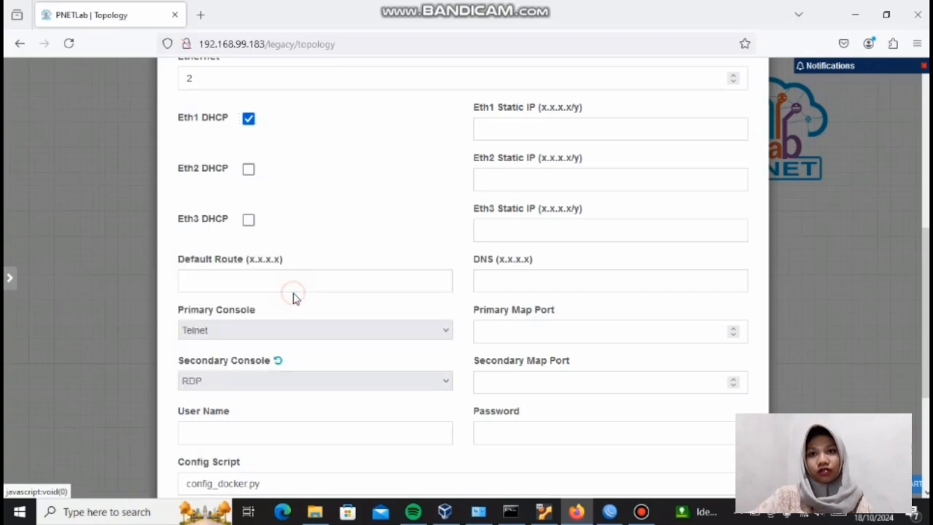
scroll(384, 352, down, 5)
click(432, 454)
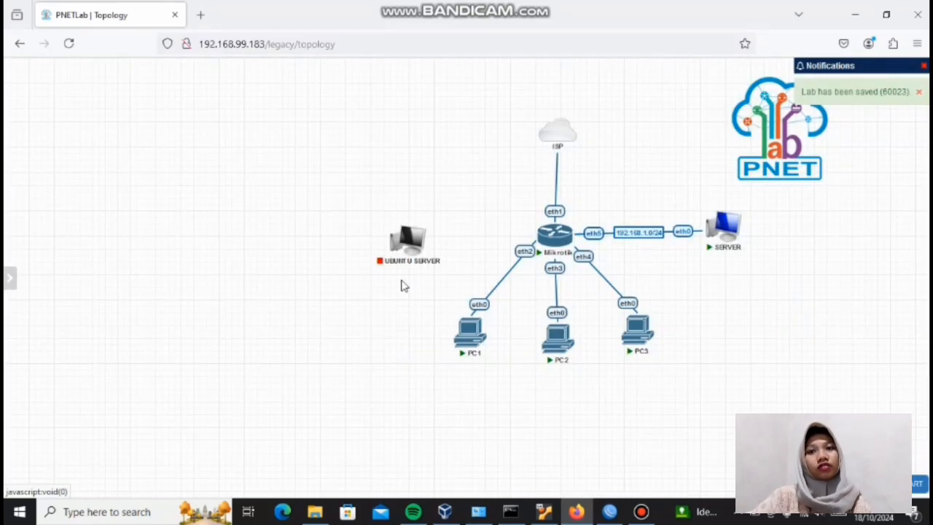
Step: Connect eth1 of UBUNTU SERVER to eth6 of the Mikrotik router
mouse_move(405, 251)
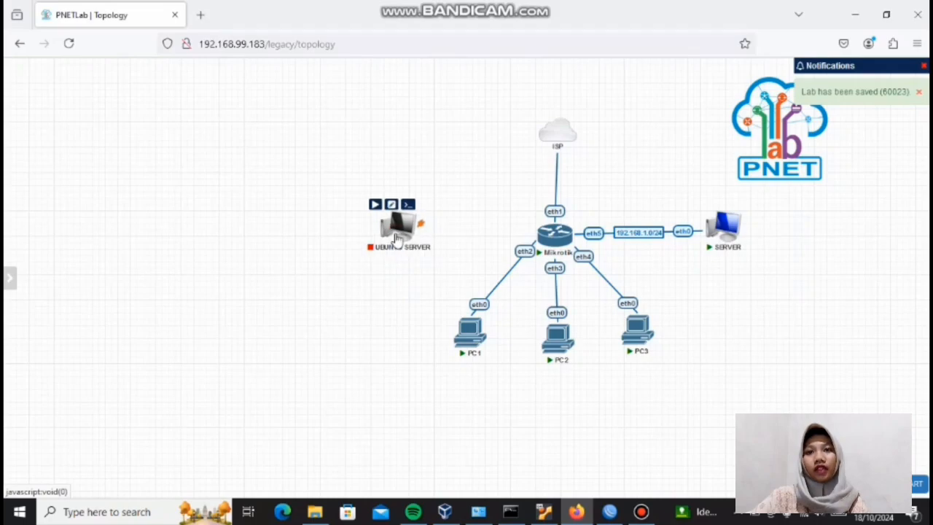
drag(421, 227, 550, 237)
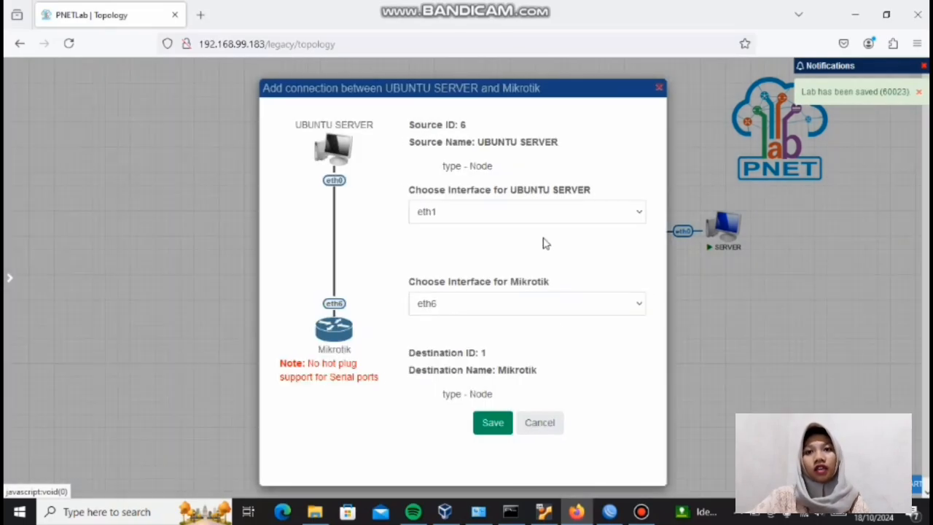
click(493, 425)
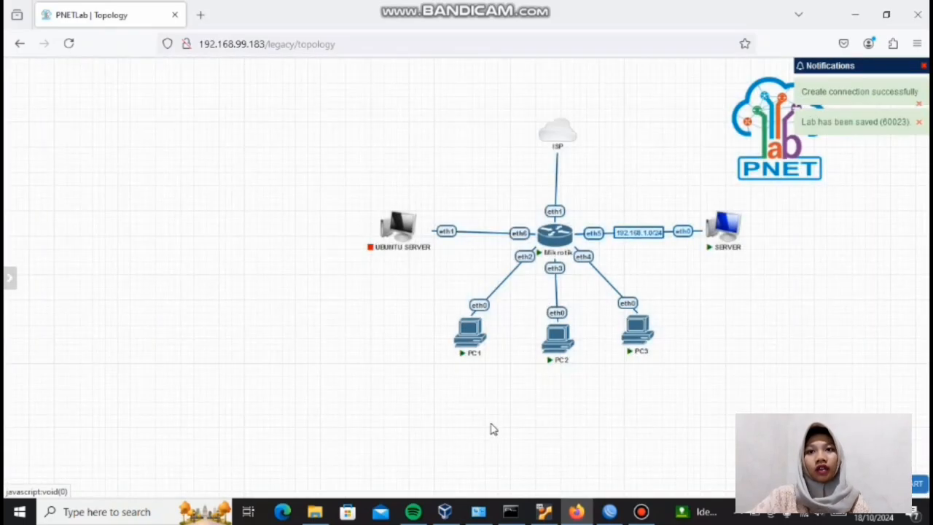
Step: Switch to WinBox and add the IP address 192.168.2.1/24 to interface ether6
click(609, 512)
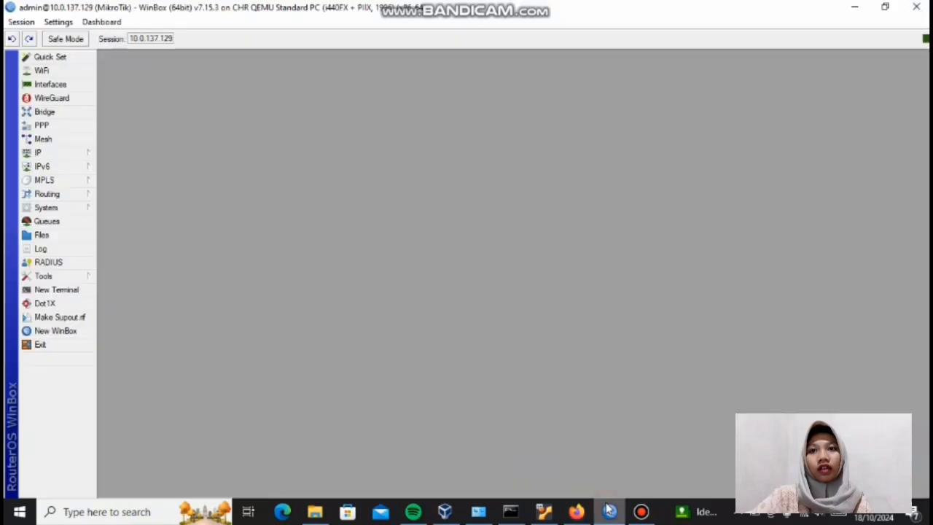
click(67, 154)
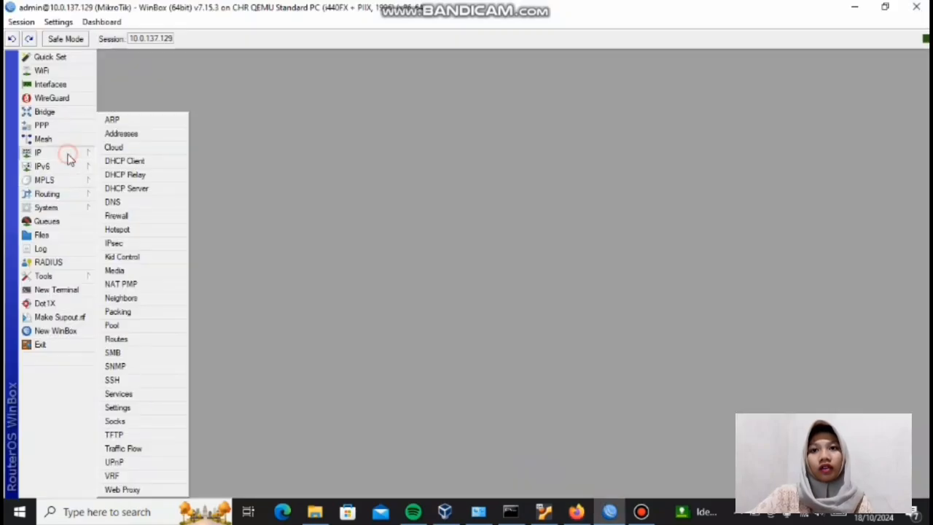
click(121, 134)
click(411, 180)
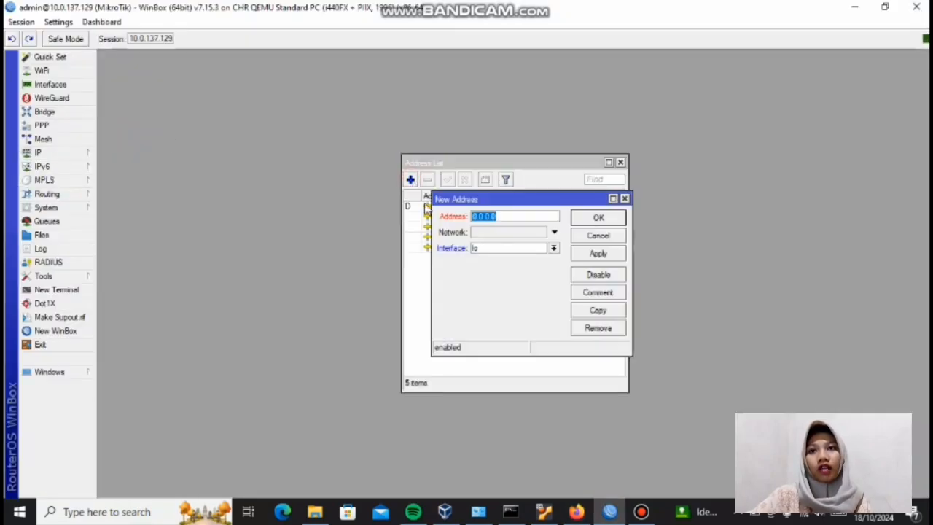
text(199)
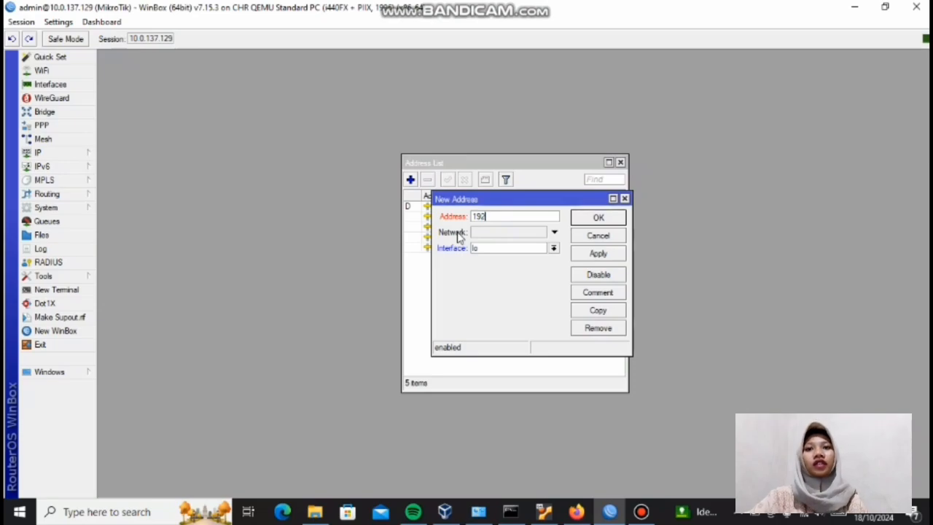
text(.168.)
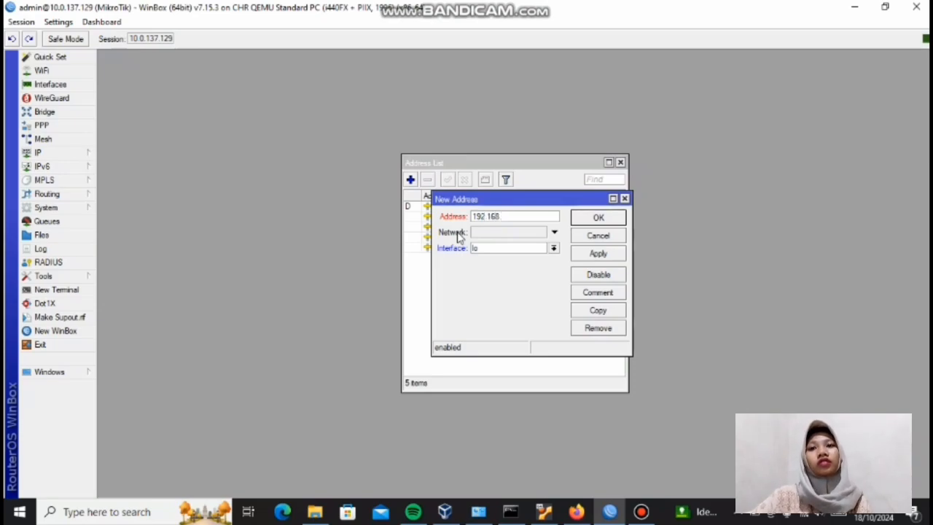
text(2.1/24)
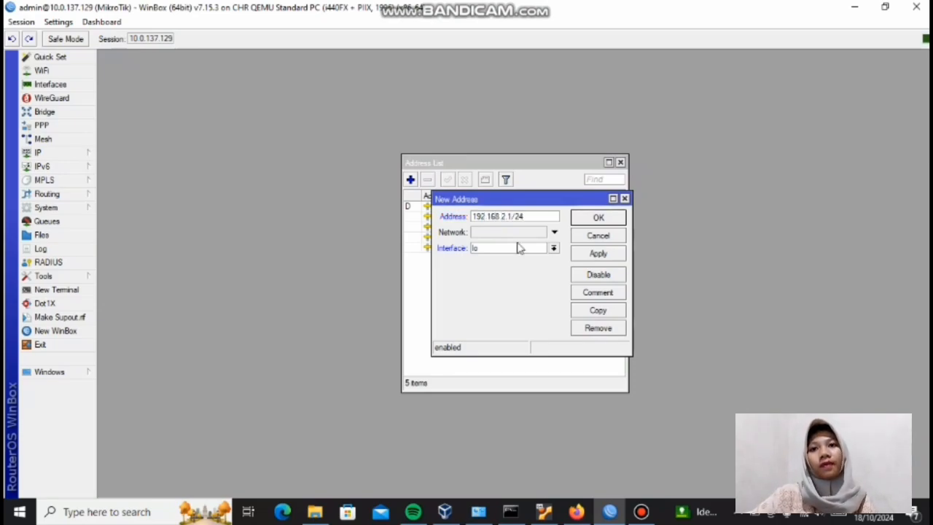
click(554, 248)
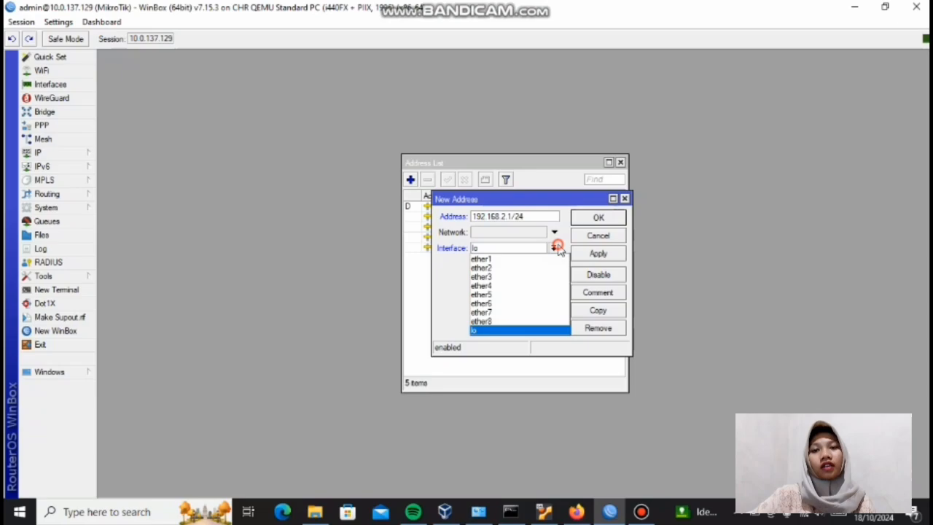
click(535, 304)
click(618, 255)
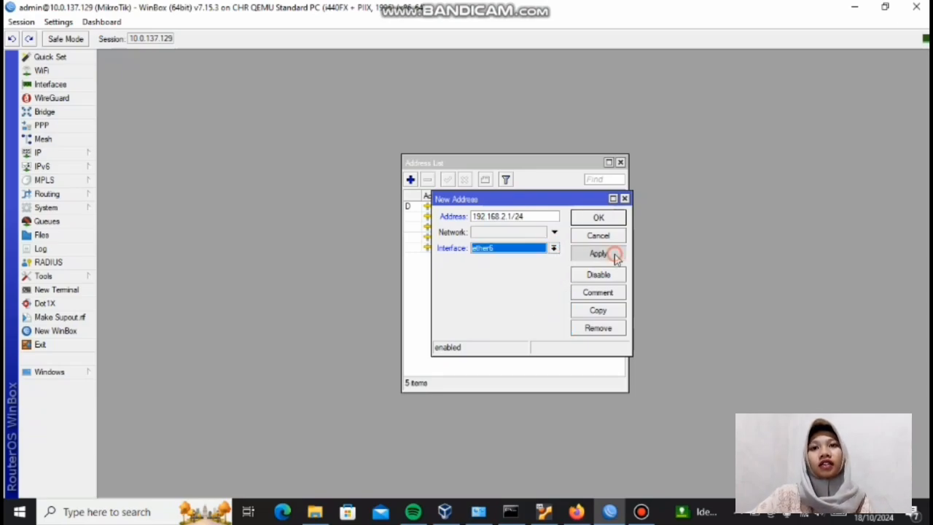
click(616, 218)
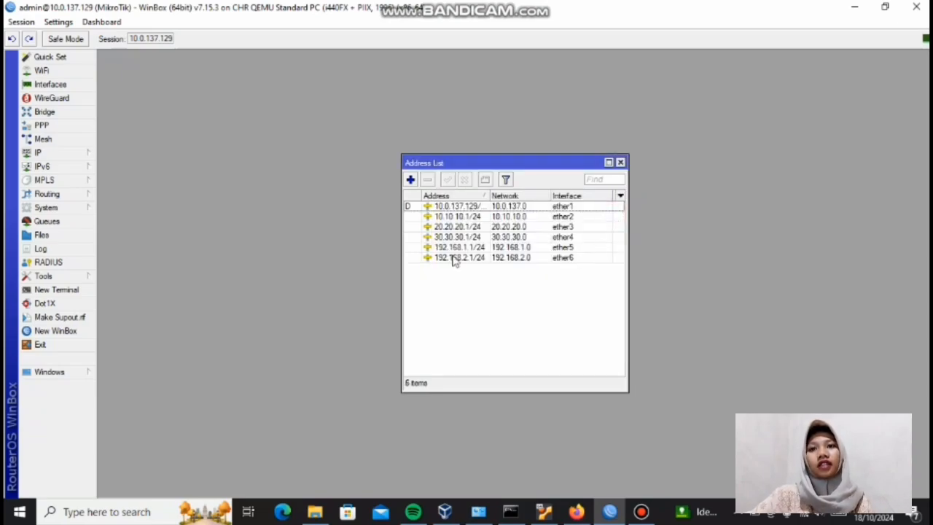
Step: Set up a DHCP server on ether6, accepting the proposed settings with DNS server 8.8.8.8
click(92, 158)
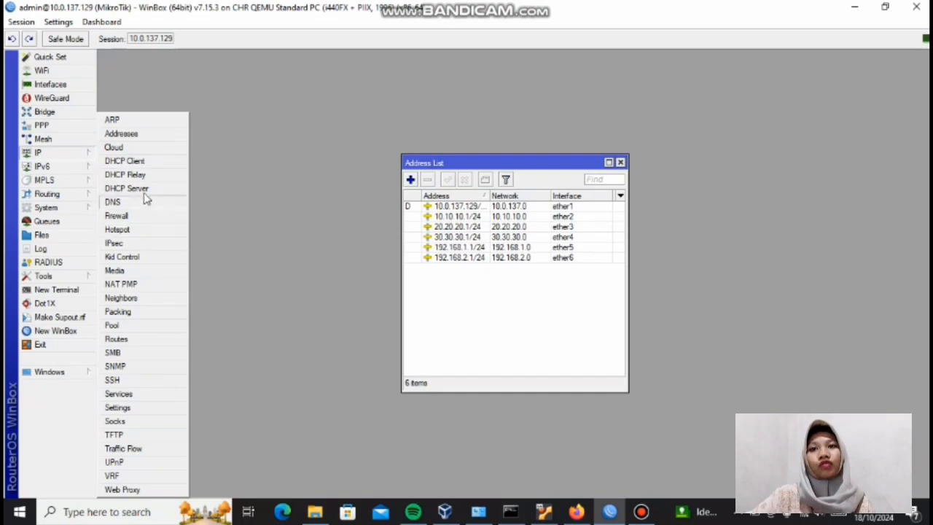
click(139, 187)
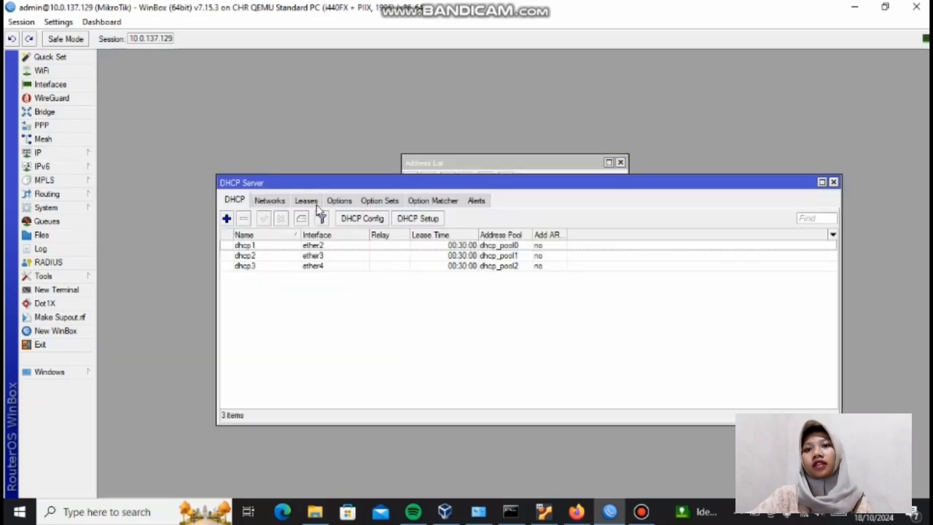
click(416, 218)
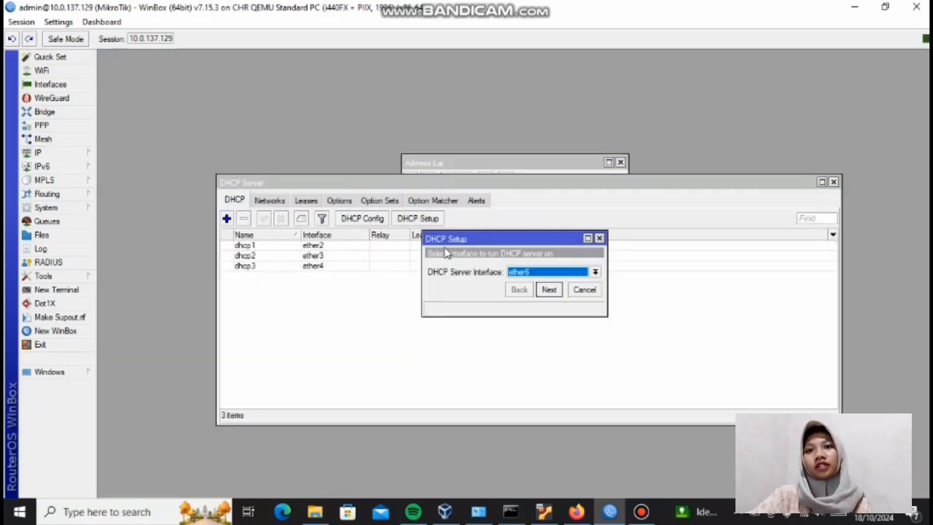
click(549, 289)
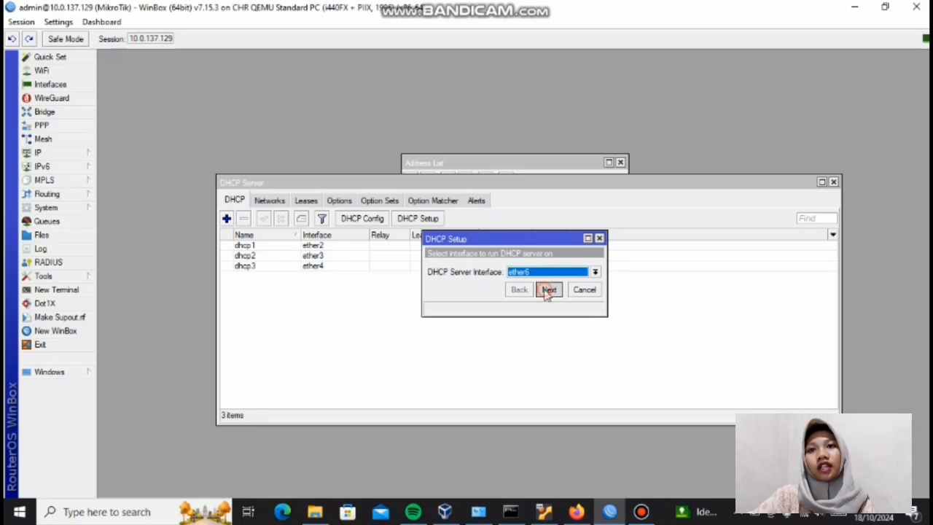
click(549, 290)
click(549, 289)
click(548, 290)
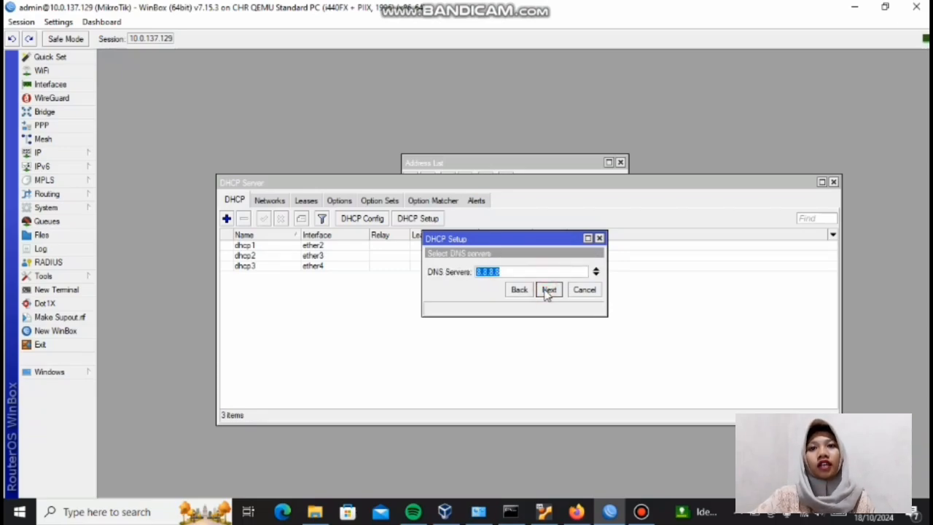
click(548, 289)
click(548, 289)
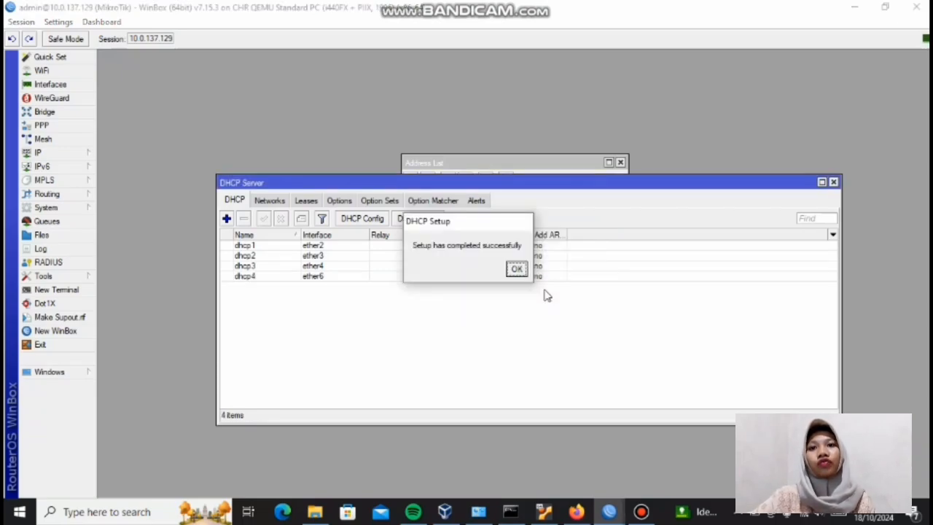
click(517, 268)
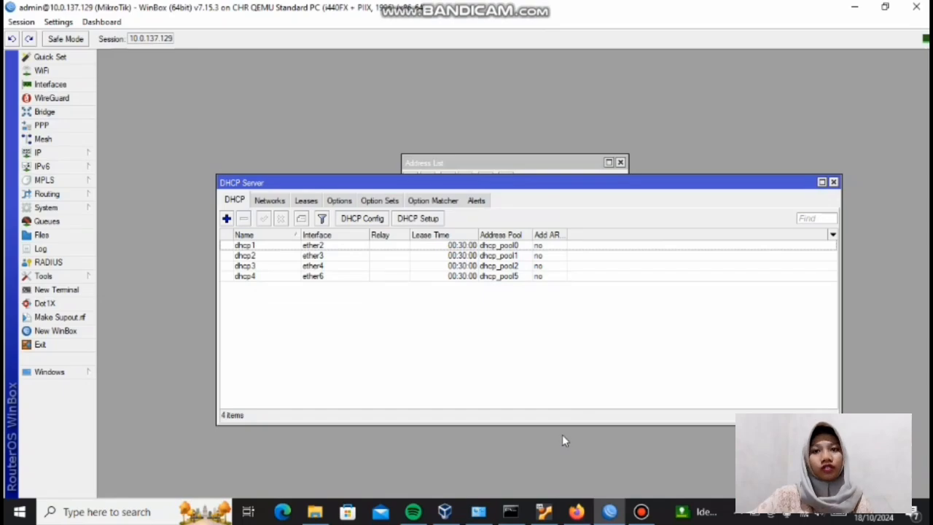
Step: Switch back to the PNETLab topology and start the UBUNTU SERVER node
click(576, 511)
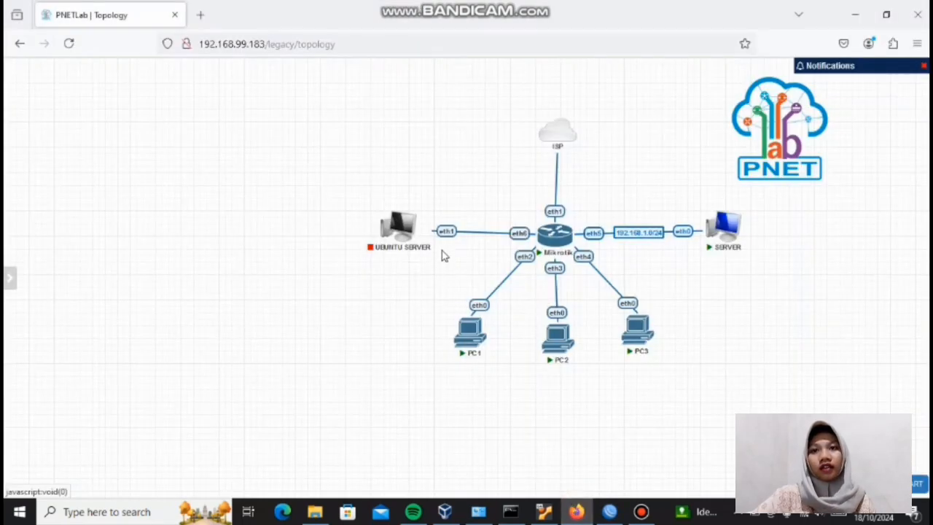
click(375, 206)
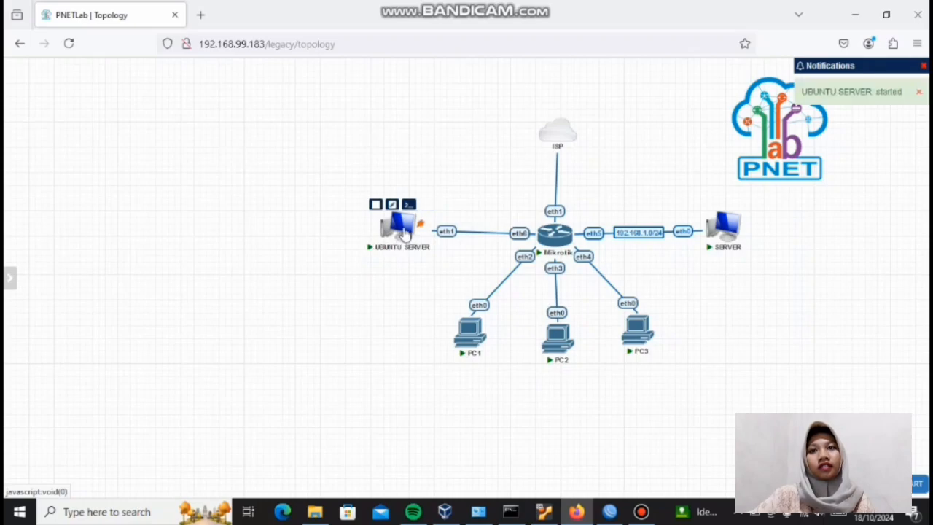
Step: Connect to the UBUNTU SERVER node's remote desktop with the CONNECT session and open MATE Terminal
click(406, 232)
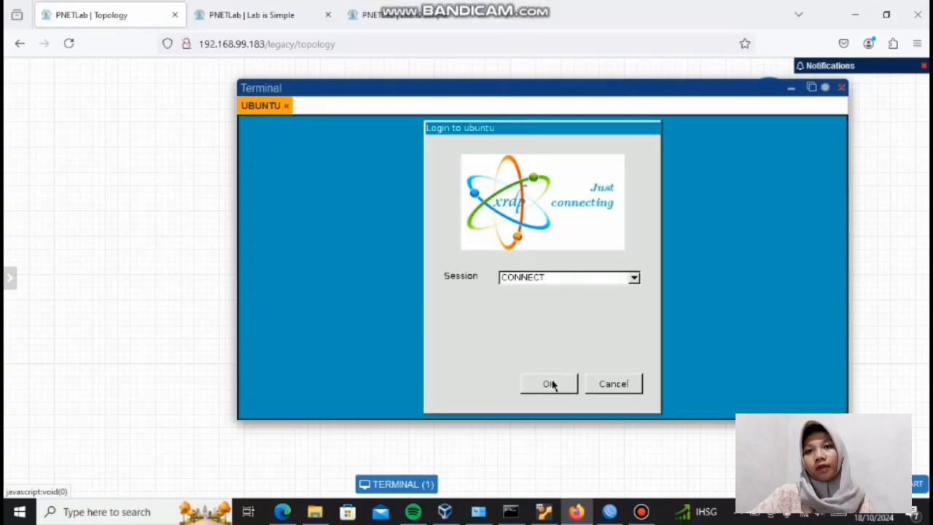
click(552, 381)
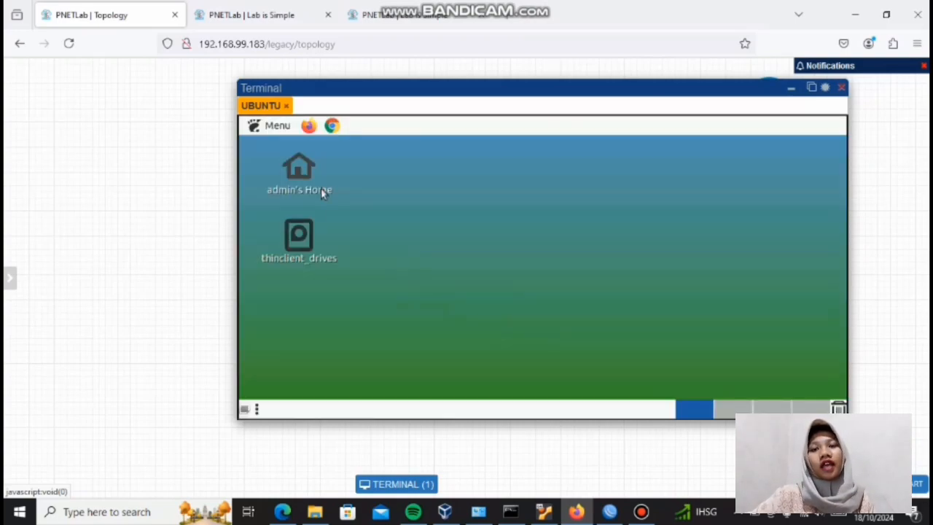
click(271, 131)
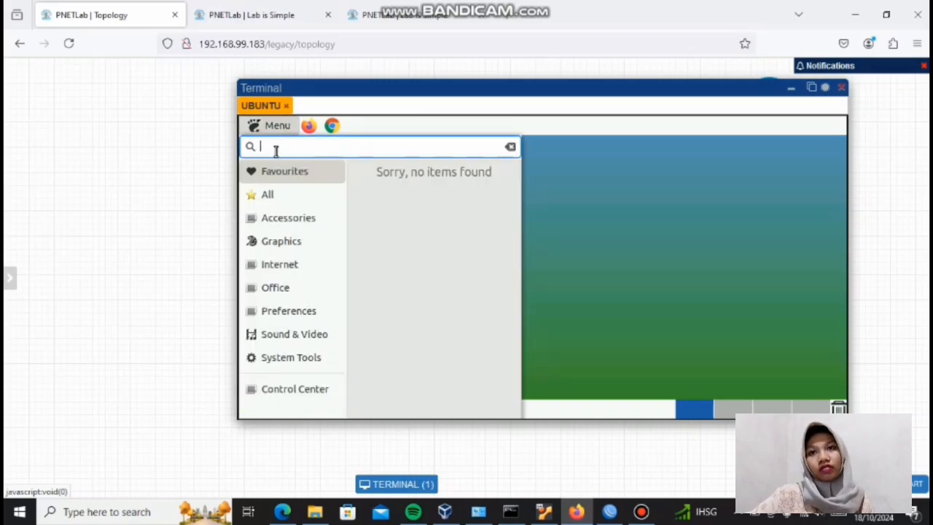
text(r)
key(BackSpace)
text(ter)
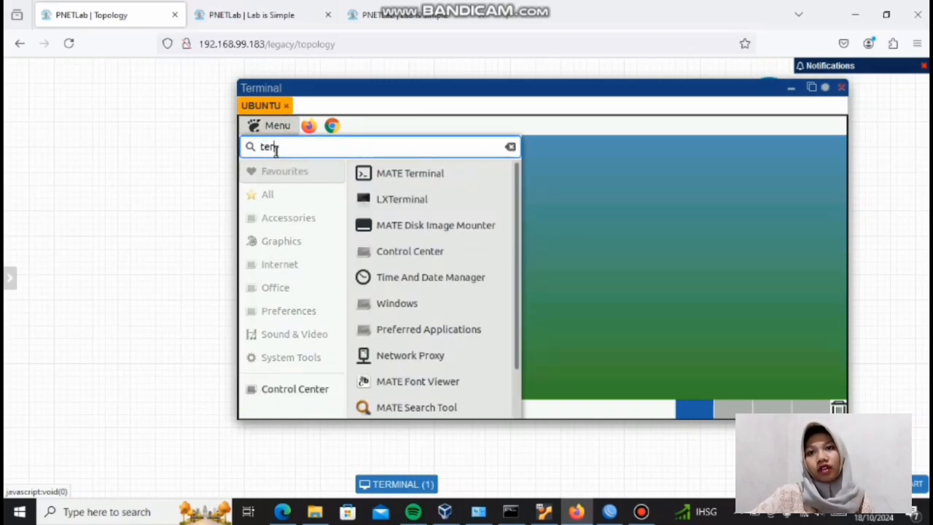
text(minal)
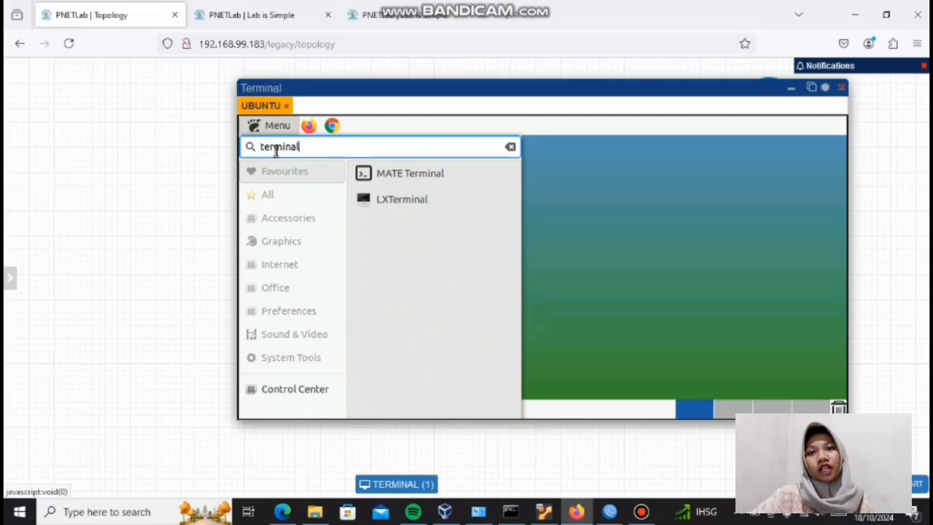
click(391, 175)
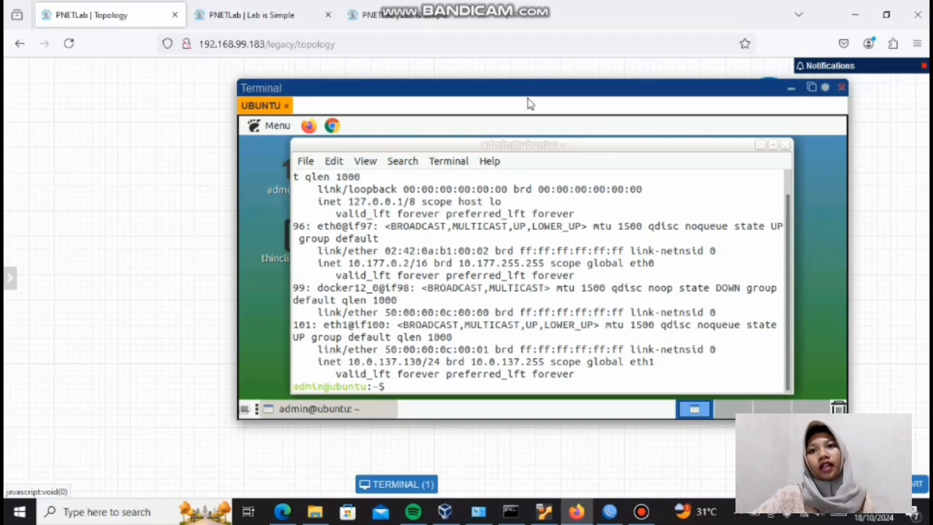
Step: Test the Ubuntu node's internet connectivity by pinging 8.8.8.8
text(ping)
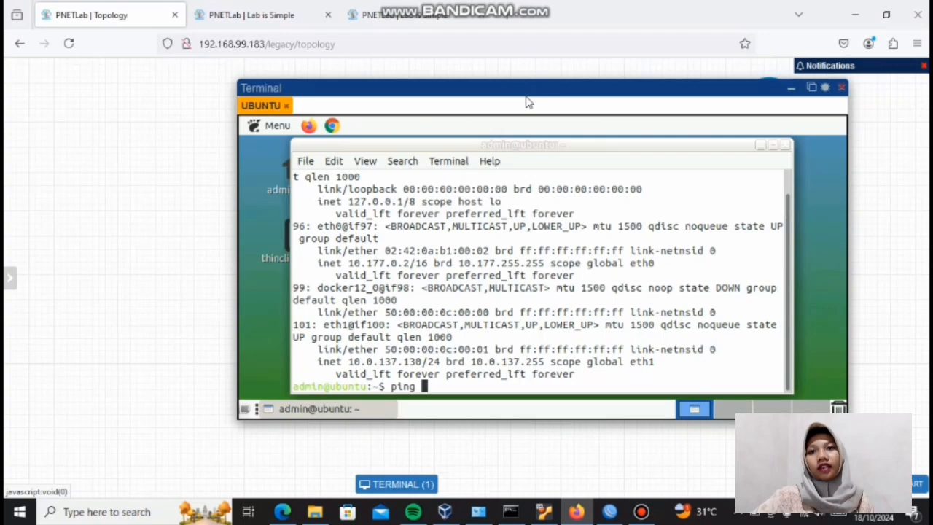
text(8.8.)
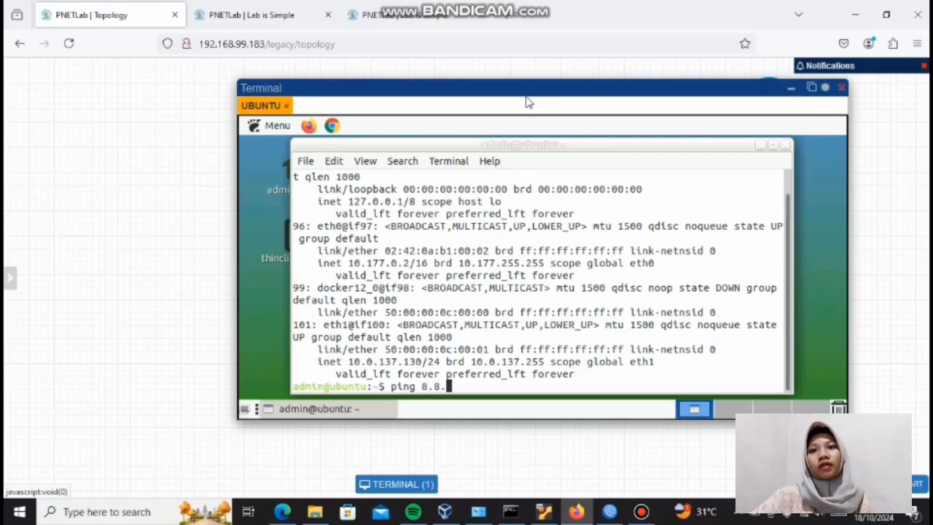
text(8.8)
key(Return)
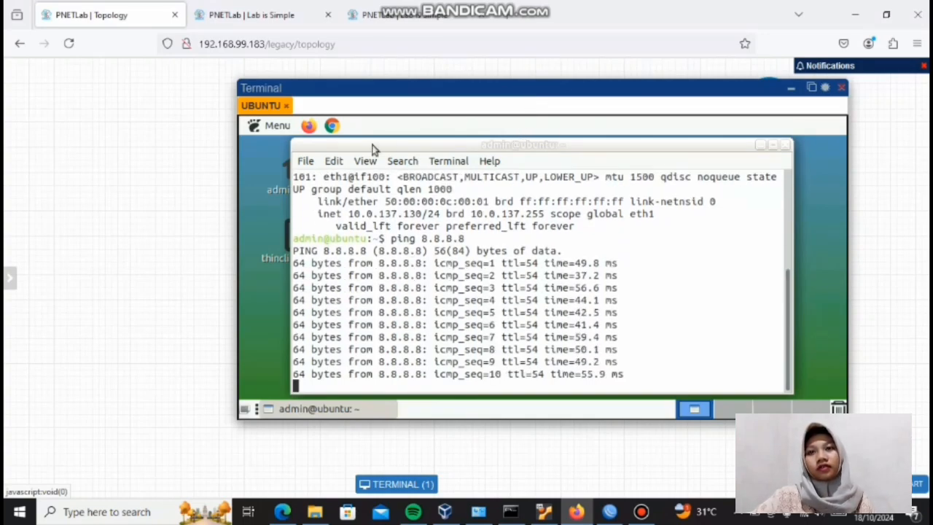
Step: Load youtube.com in the Ubuntu node's Firefox and enlarge the remote desktop window vertically
click(309, 126)
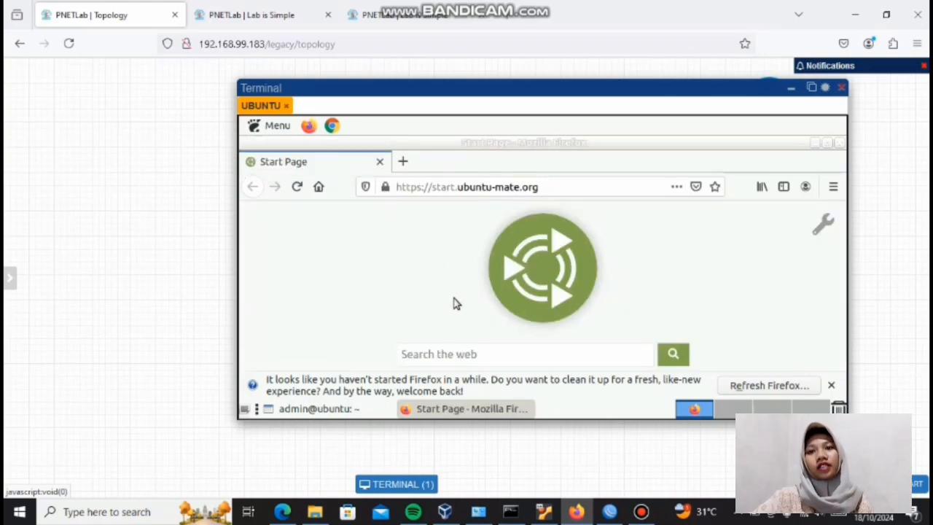
click(418, 185)
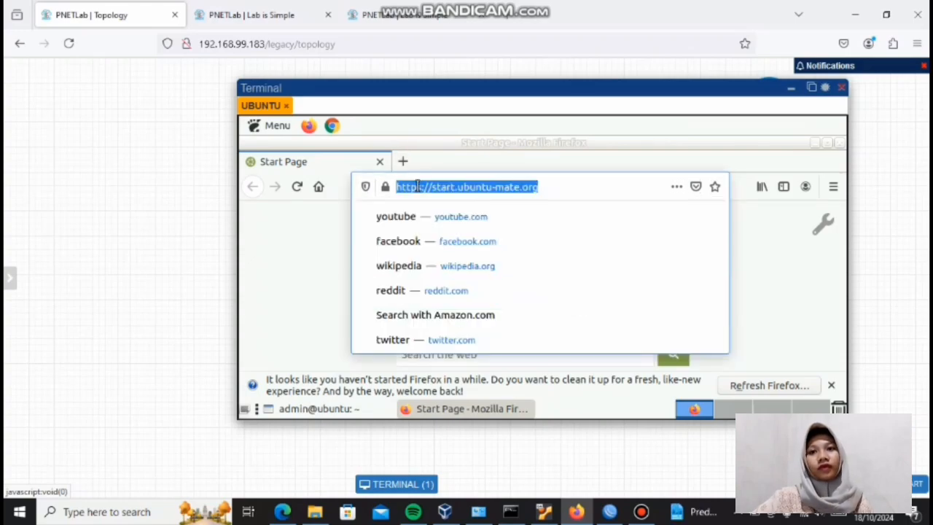
key(BackSpace)
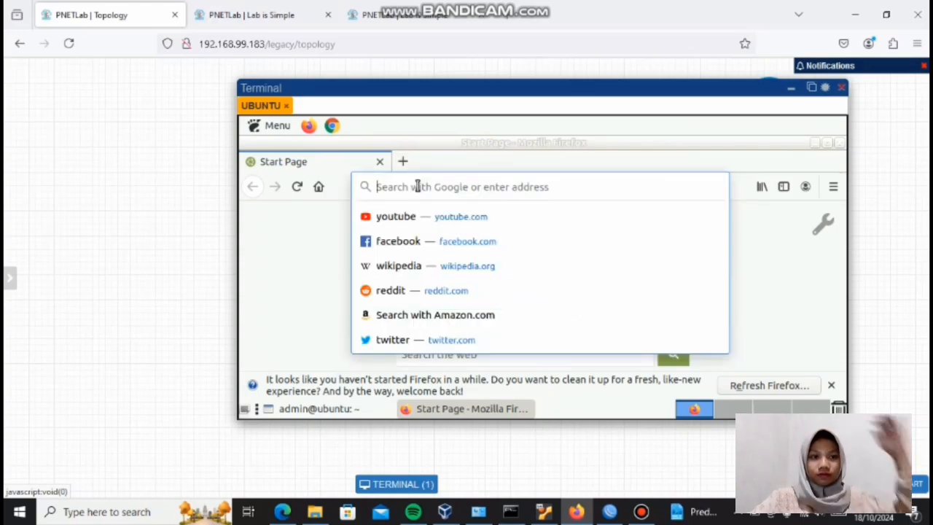
text(youtub)
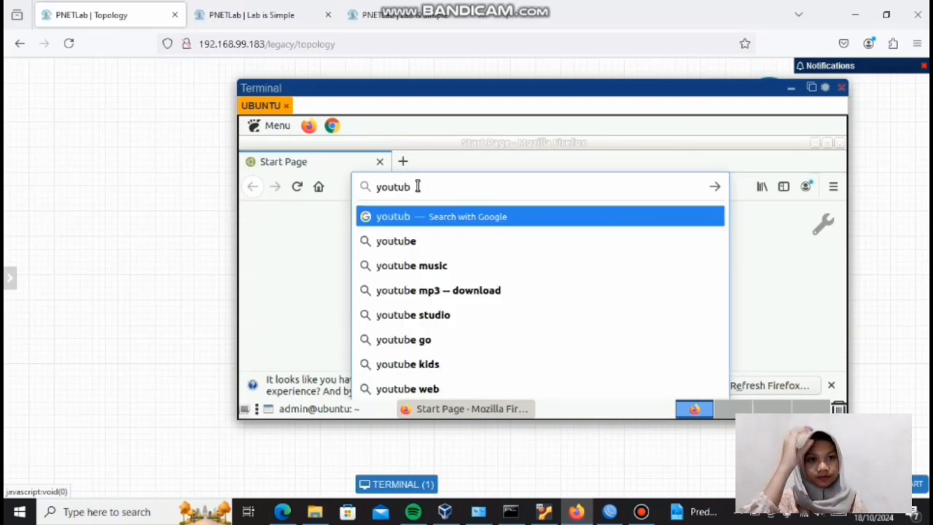
text(e.co)
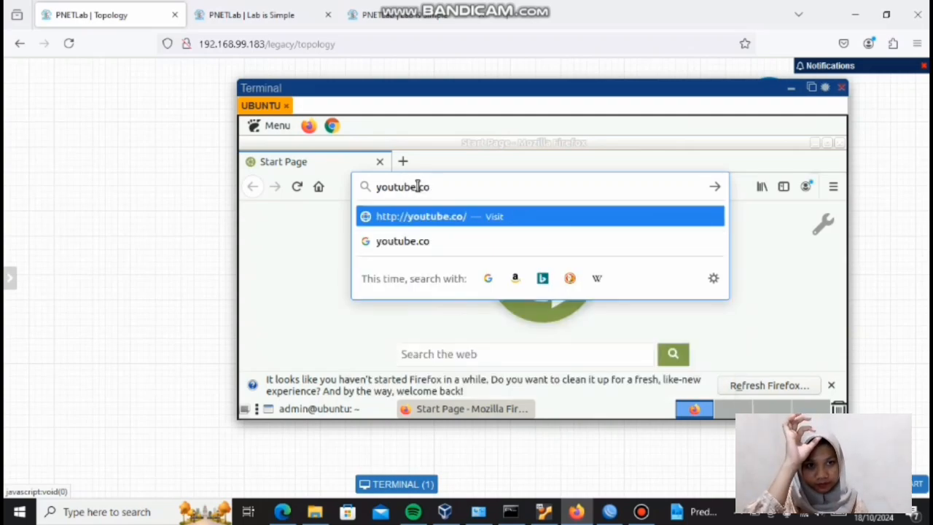
text(m)
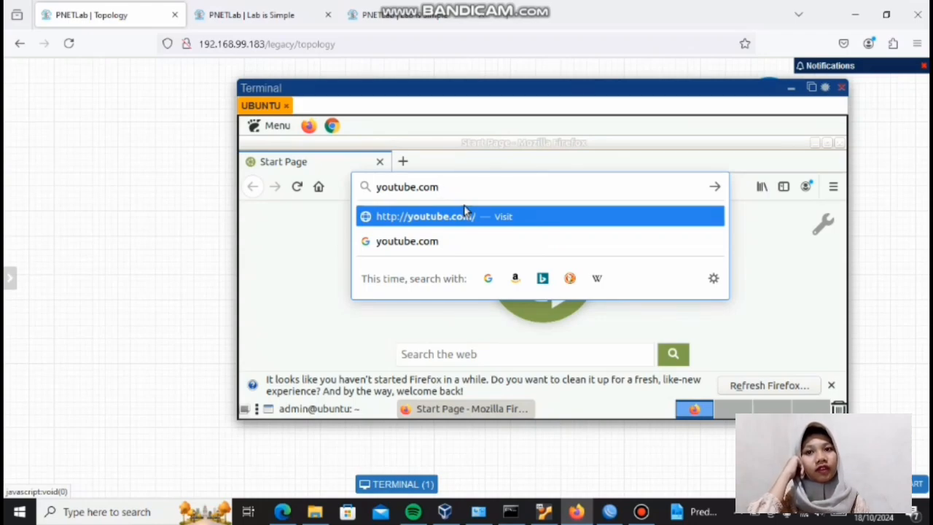
key(Return)
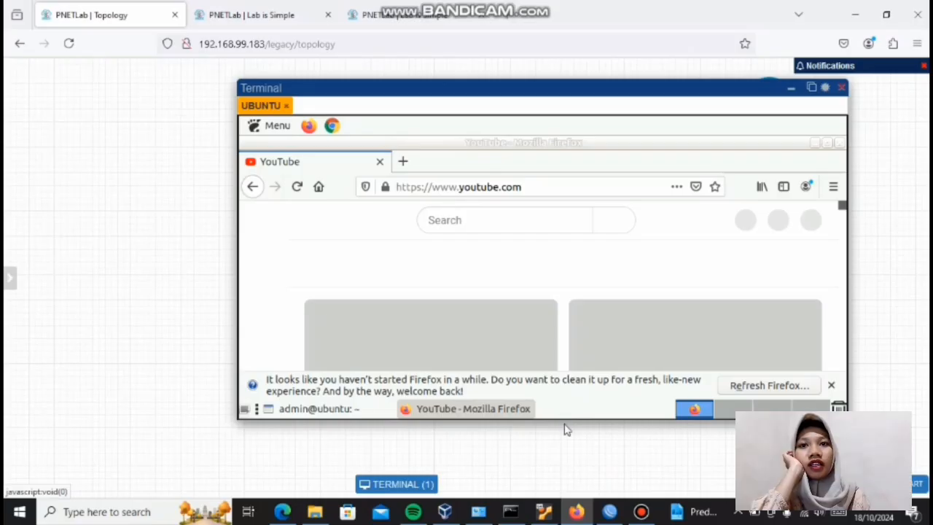
drag(564, 419, 561, 477)
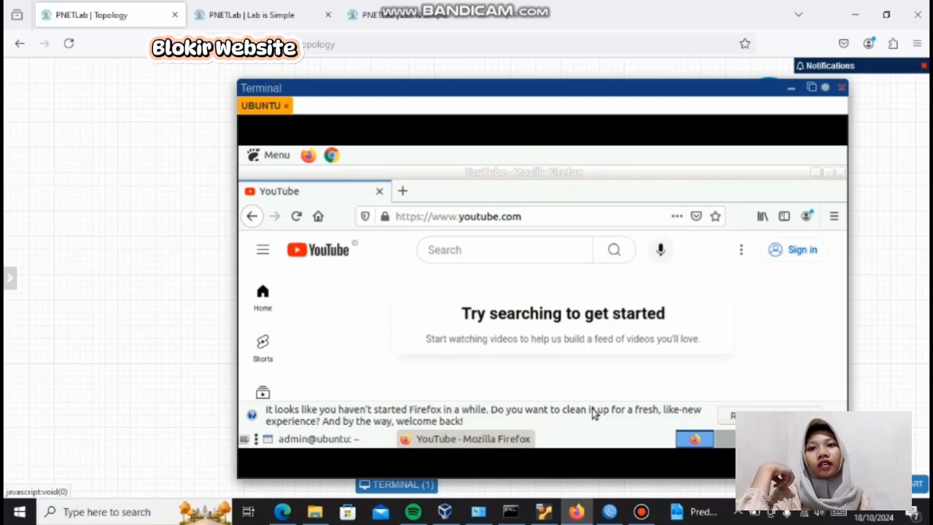
Step: Switch to WinBox and create a firewall filter rule with chain forward, protocol 6 (tcp) and destination port 443
mouse_move(583, 8)
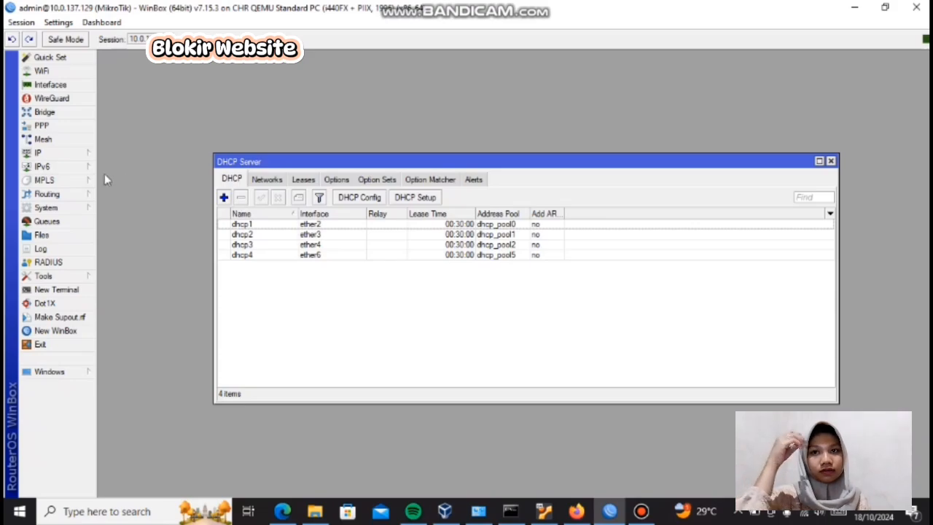
click(81, 152)
click(129, 216)
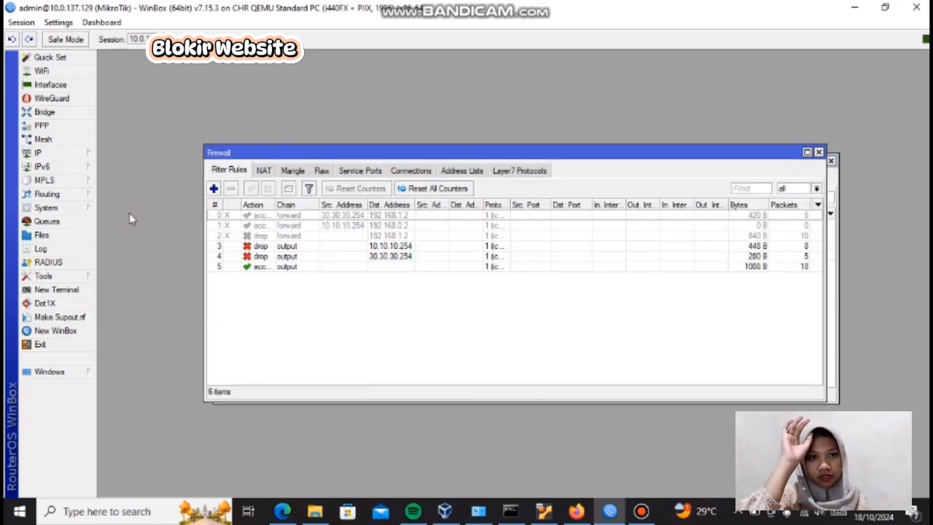
click(215, 189)
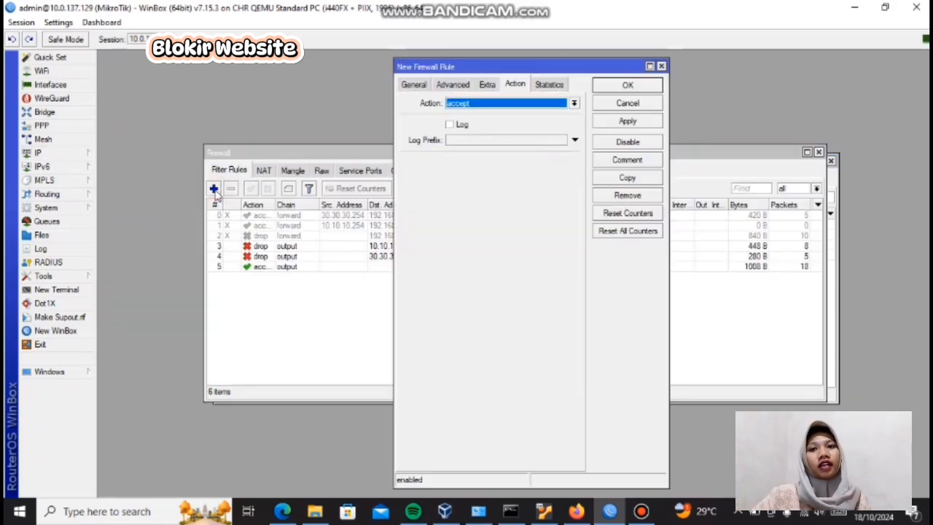
click(414, 86)
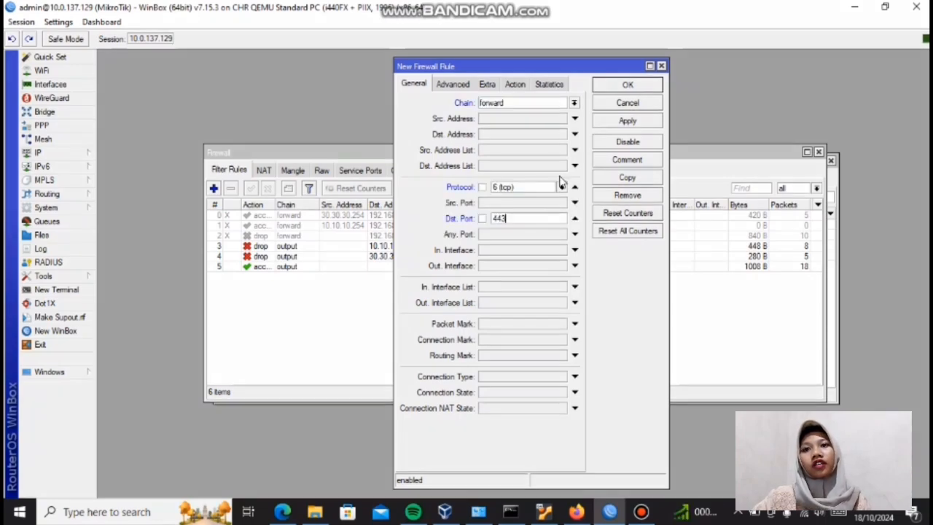
Step: Set the new firewall rule's TLS Host to match youtube.com
click(516, 85)
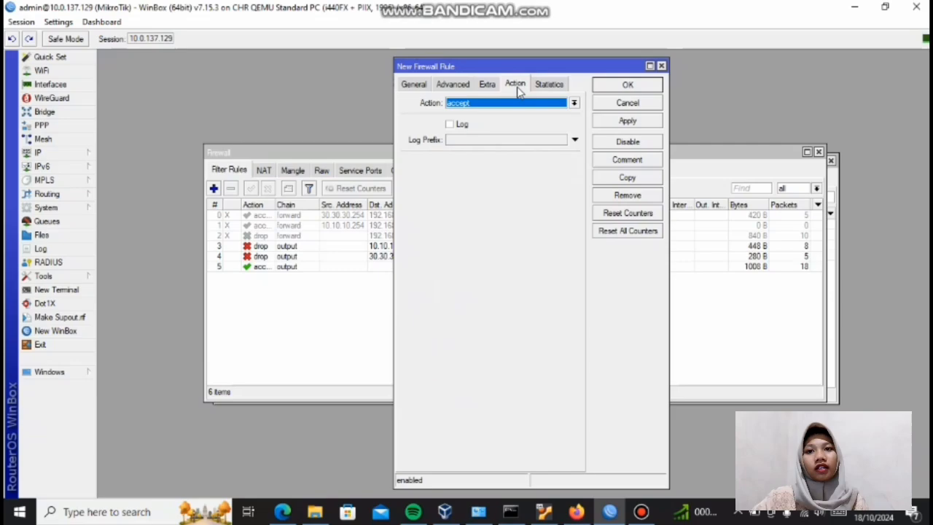
click(452, 84)
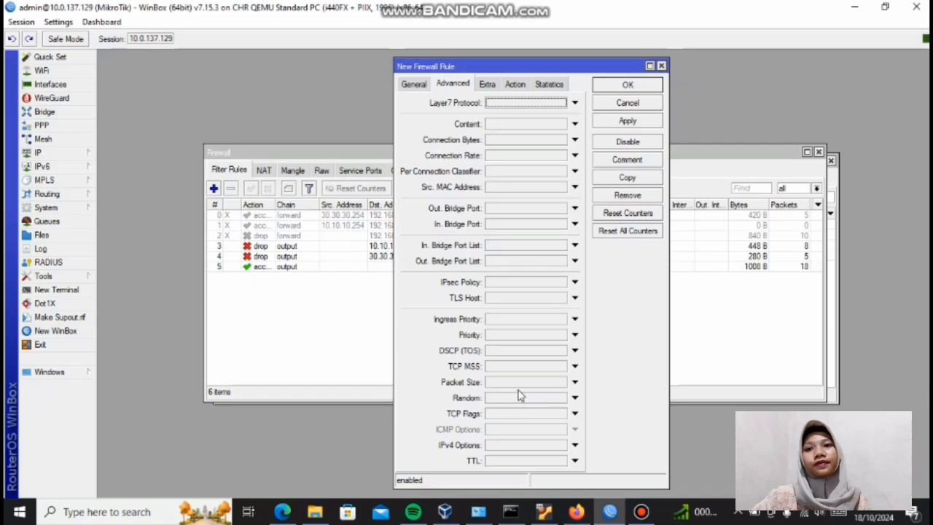
click(494, 299)
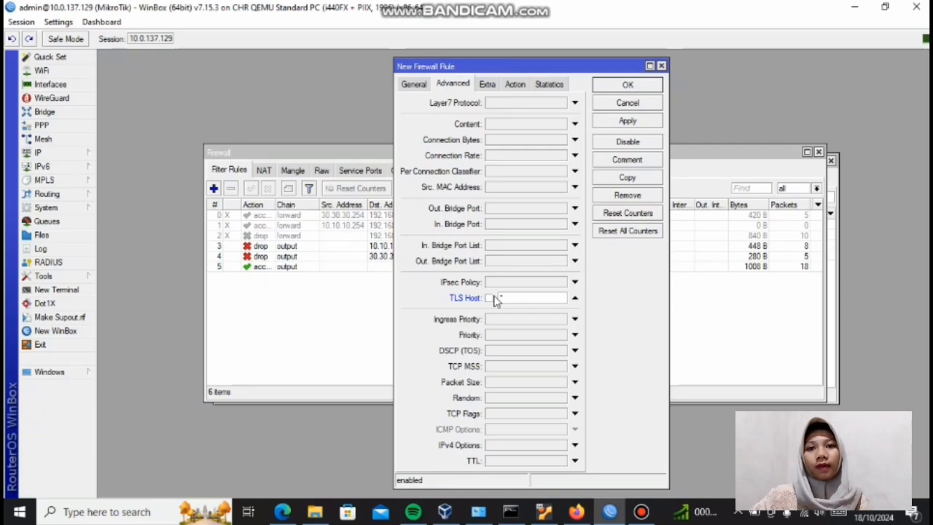
text(outub)
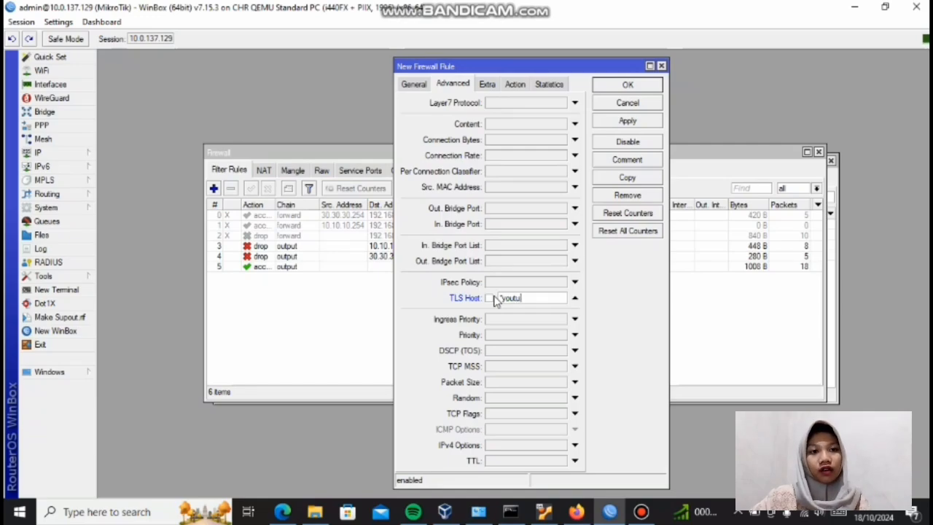
text(e)
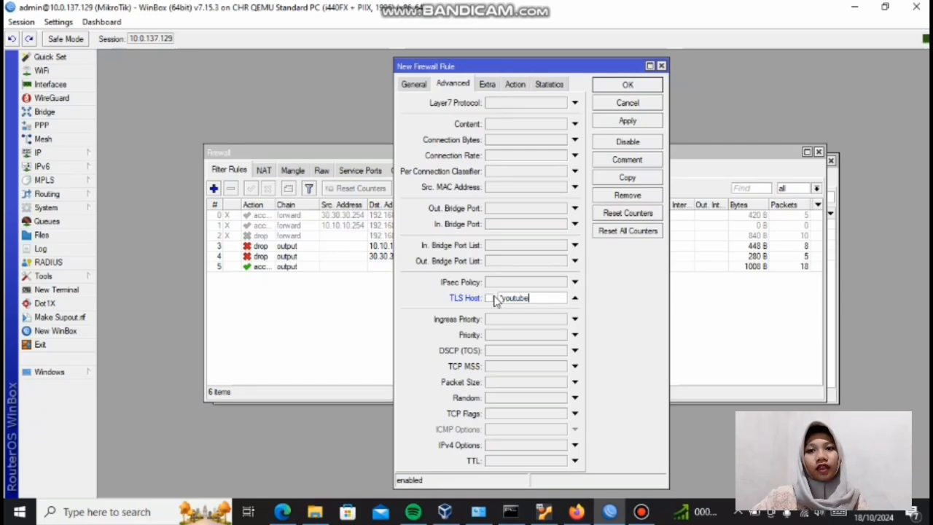
text(.come)
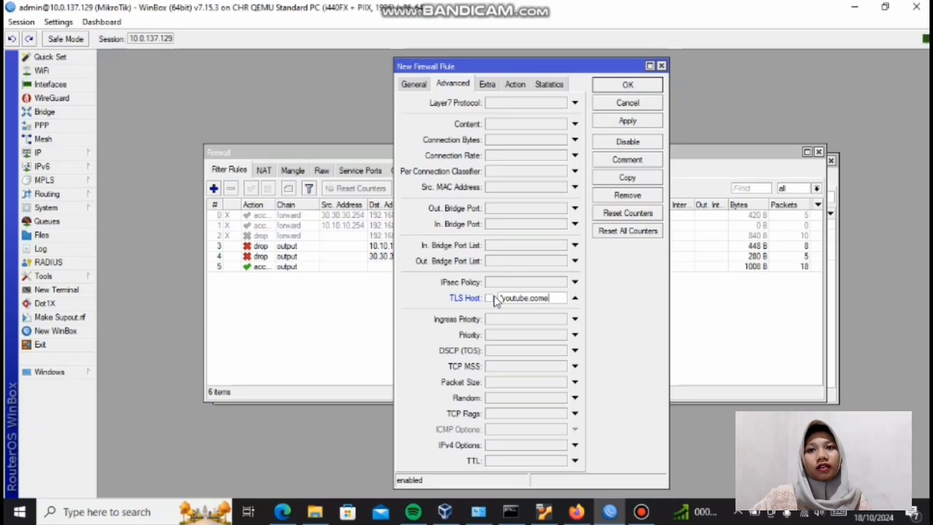
key(BackSpace)
text(")
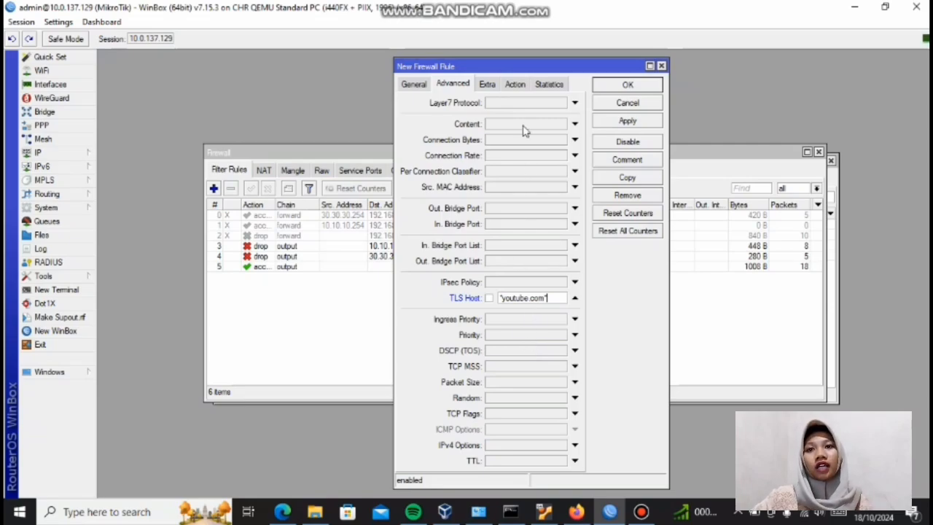
Step: Set the new firewall rule's action to drop, then apply and save the rule
click(516, 85)
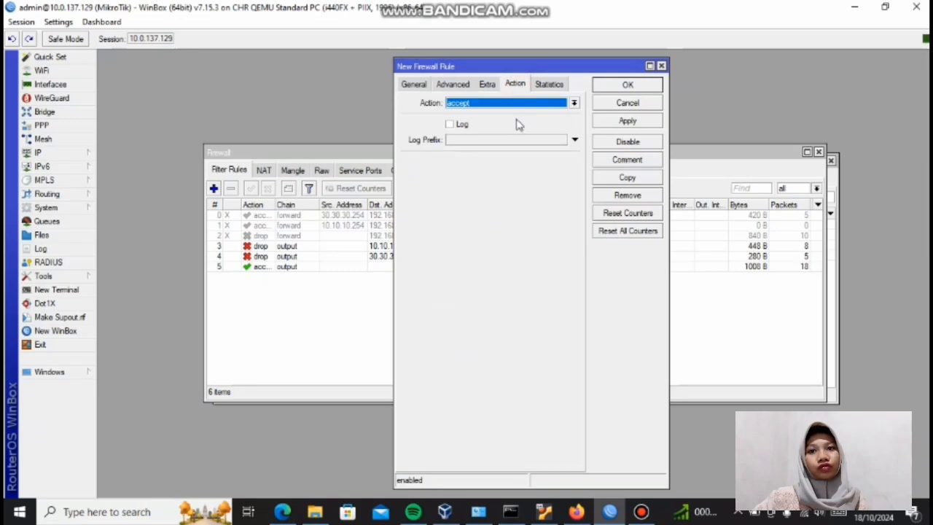
click(523, 105)
click(522, 141)
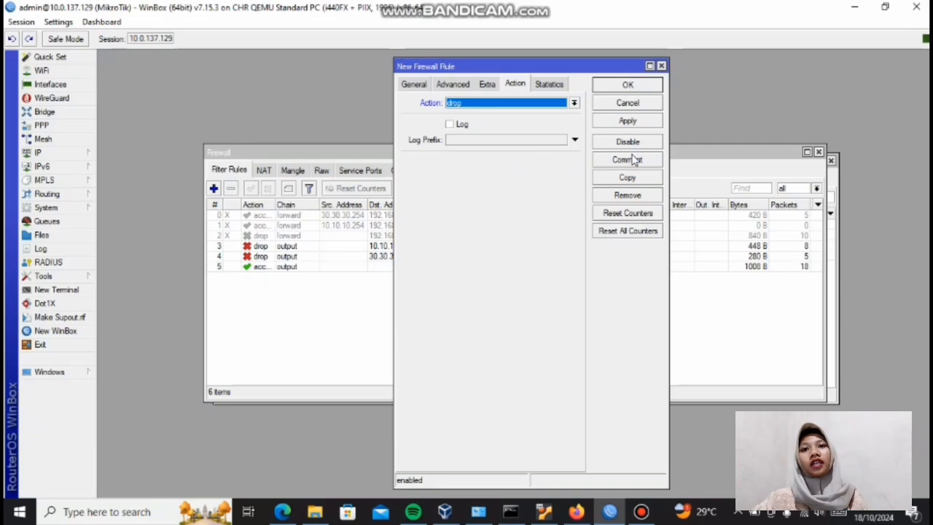
click(630, 122)
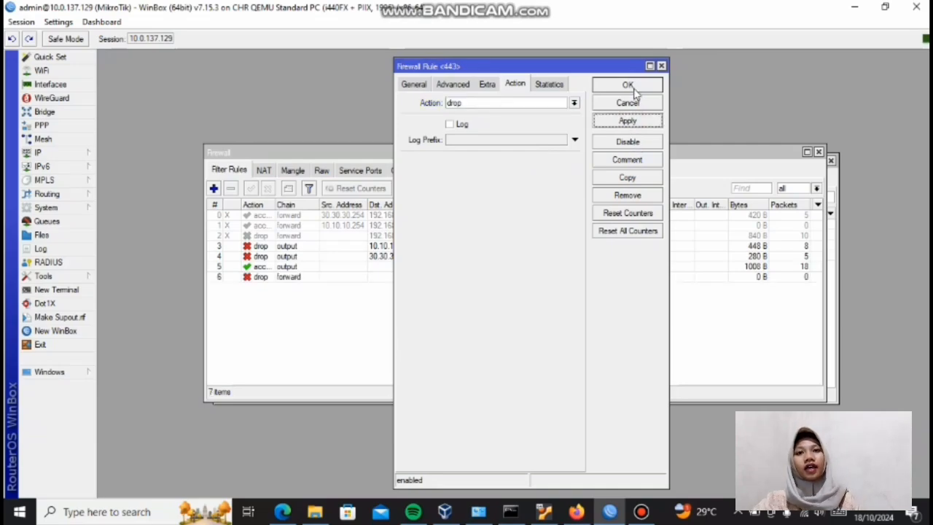
click(633, 87)
Step: Switch to PNETLab, return the Ubuntu node's Firefox to its start page and look through its application options
mouse_move(529, 3)
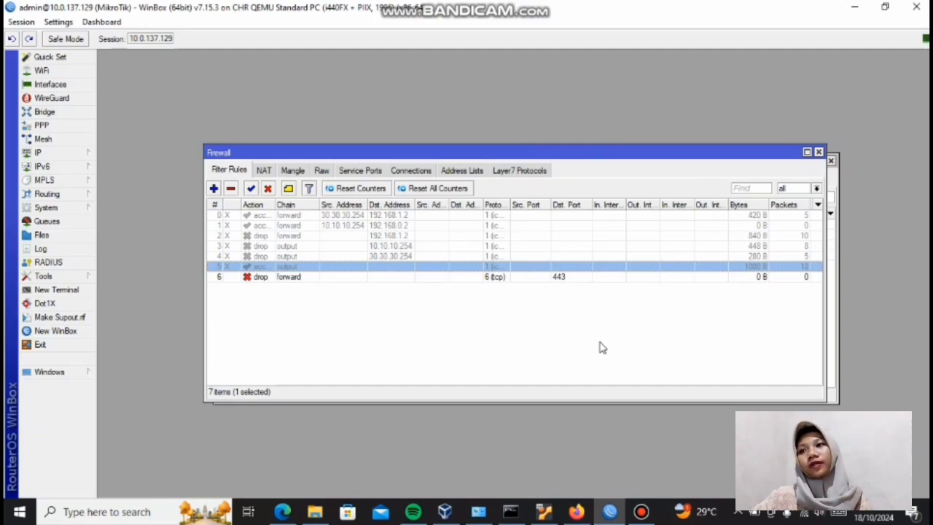
click(576, 508)
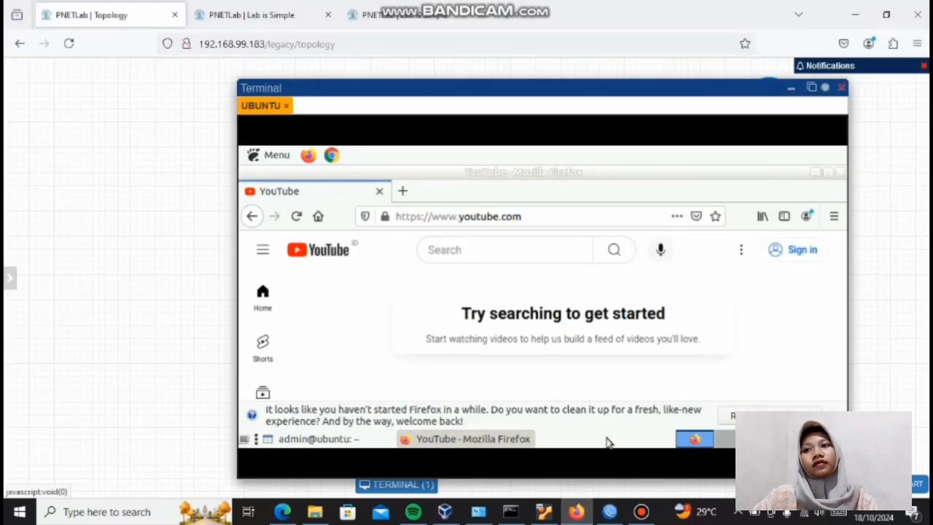
key(alt+Left)
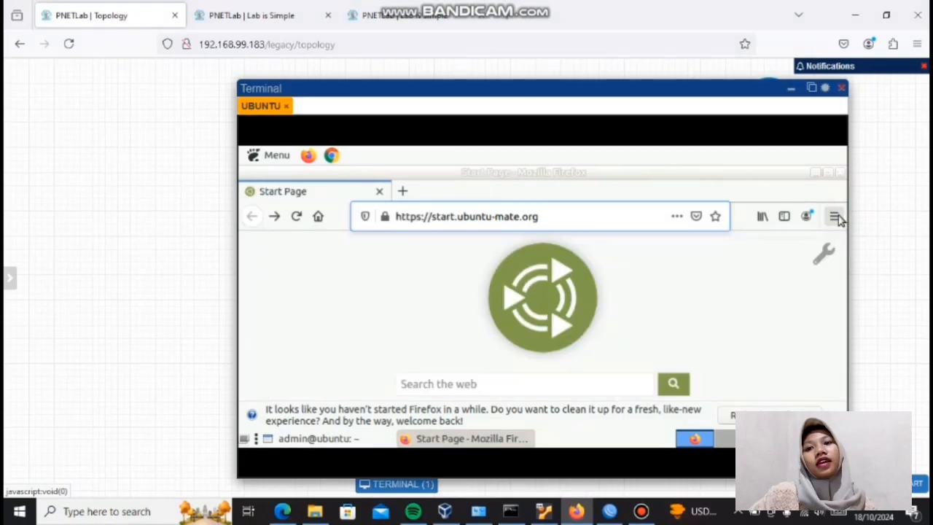
click(833, 216)
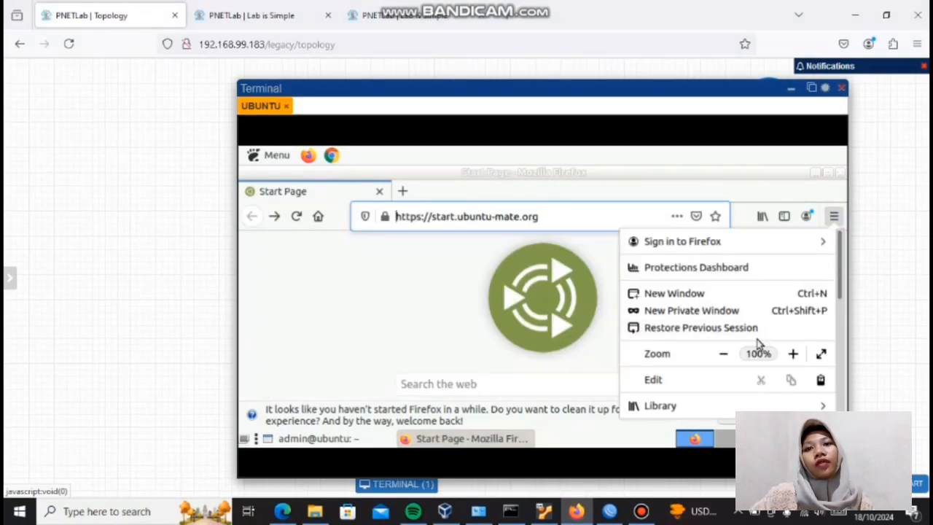
scroll(763, 344, down, 2)
scroll(769, 328, up, 2)
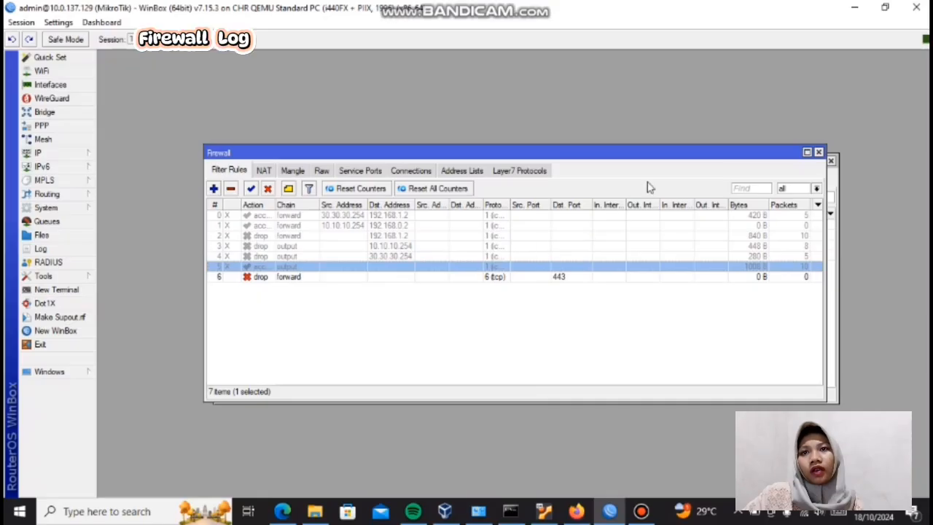
Step: Enable logging on the port 443 drop rule with the log prefix "orang akses youtube" and save the rule
click(510, 278)
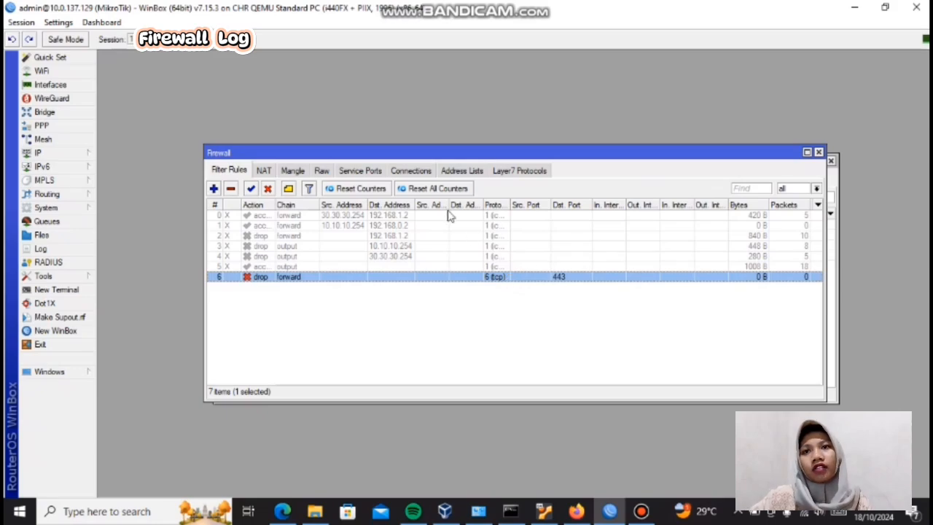
double_click(430, 275)
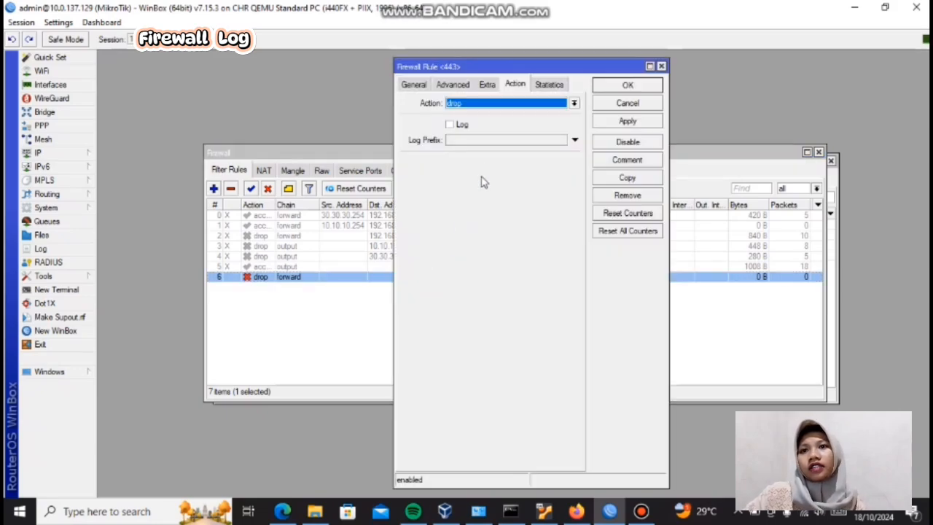
click(450, 125)
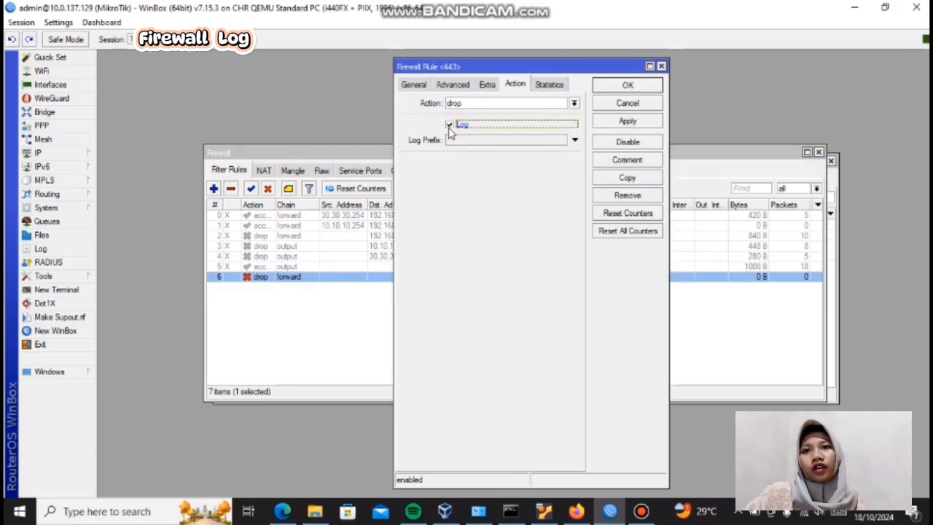
click(458, 143)
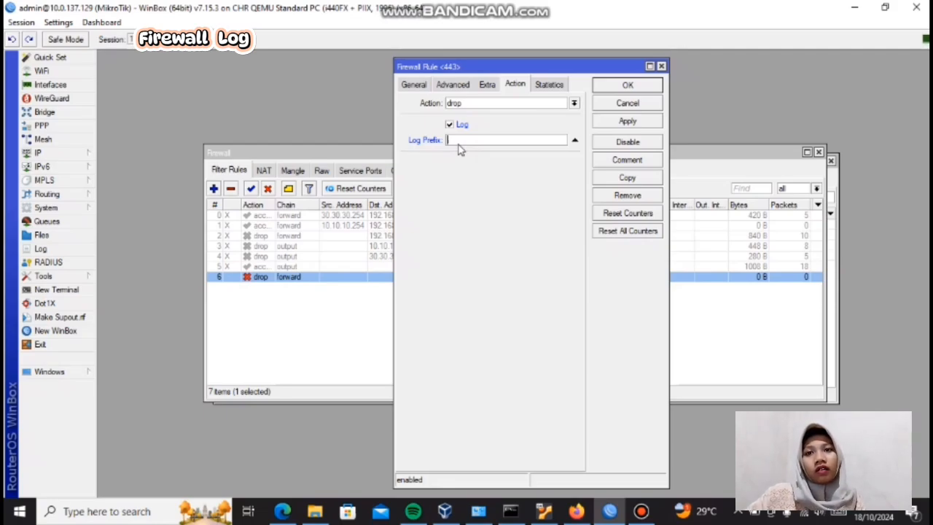
text(orang )
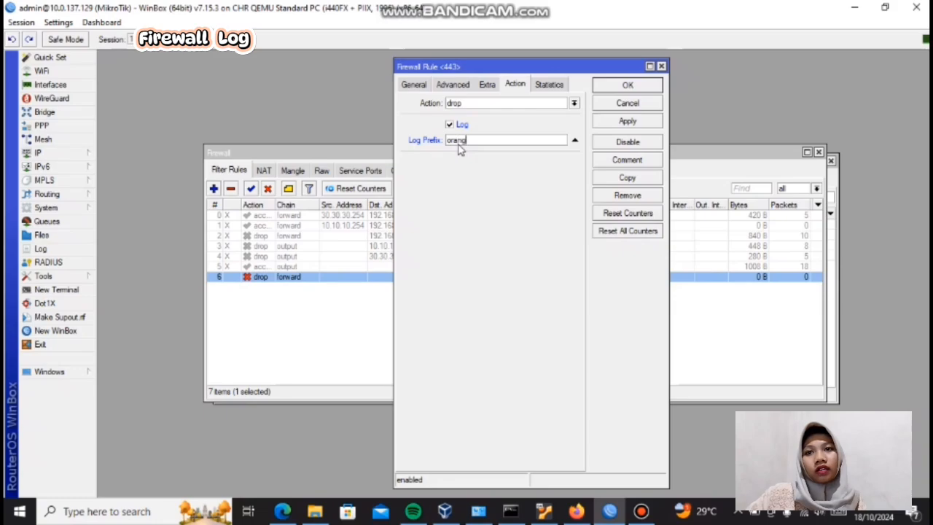
text(akses)
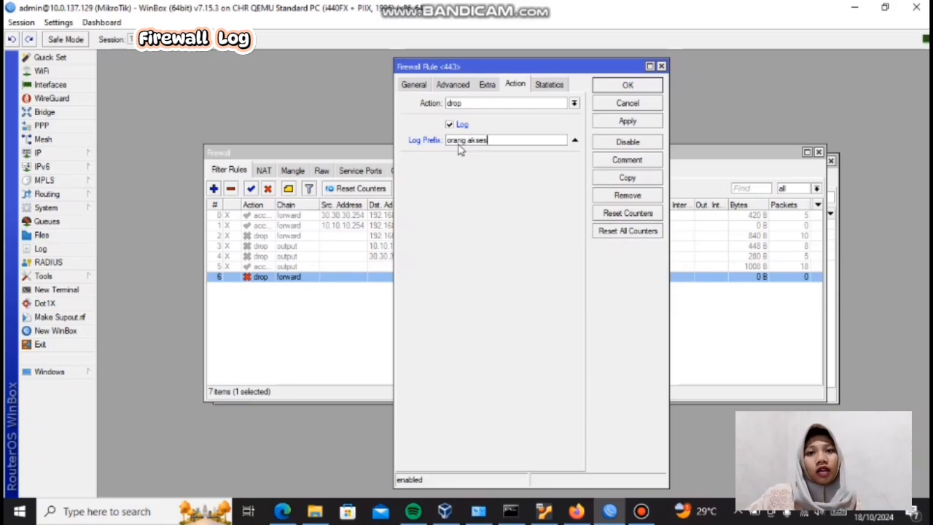
text( y)
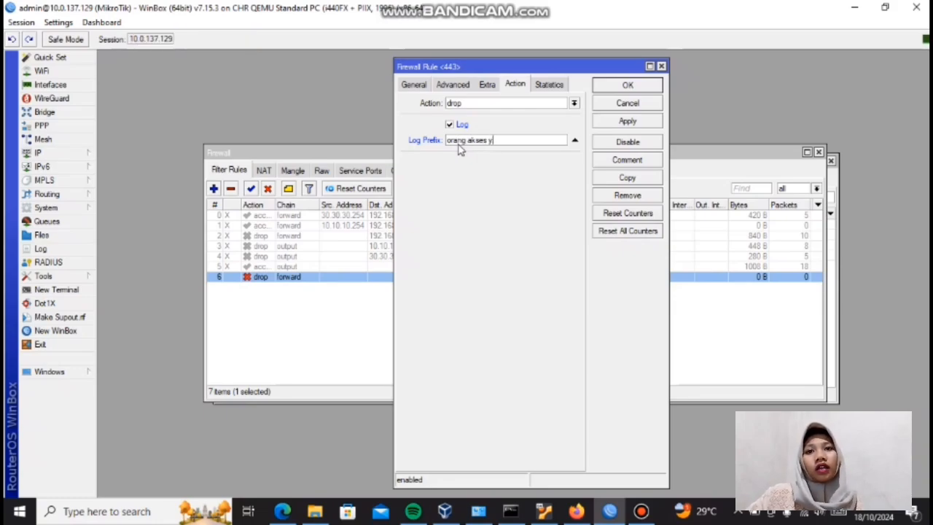
text(o)
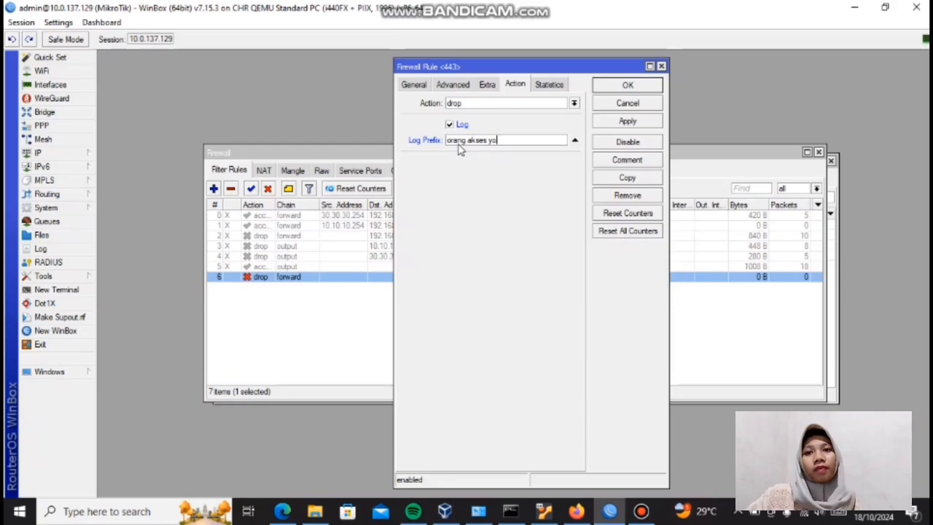
text(utube)
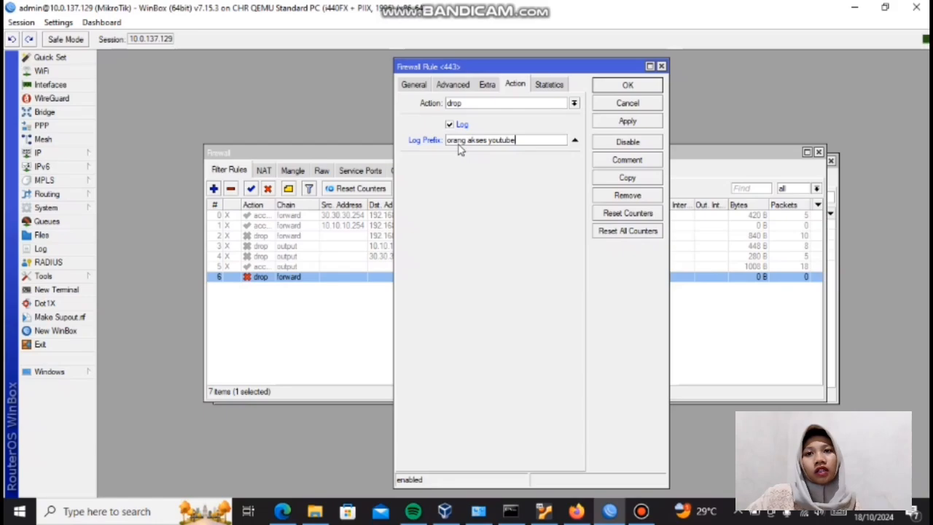
click(616, 85)
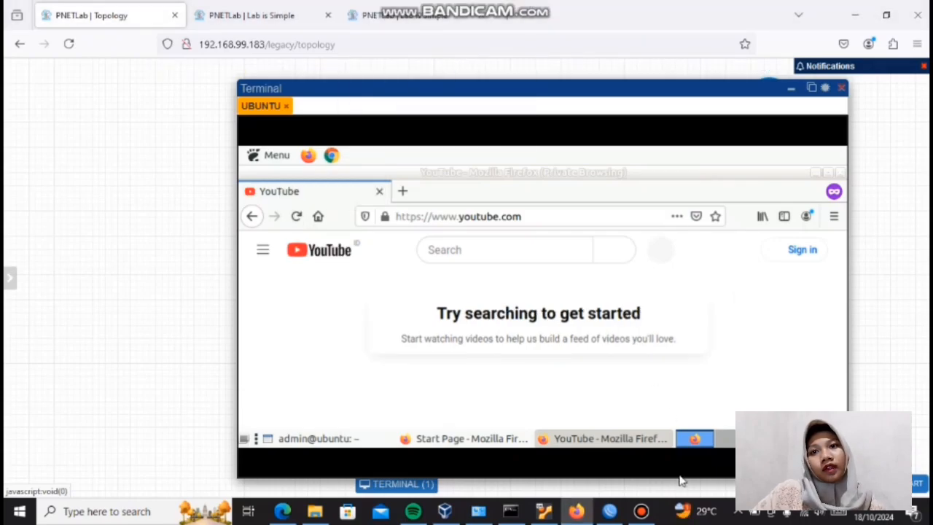
Step: Switch to WinBox and view the details of the log entry from Oct/18/2024 11:35:43
click(610, 511)
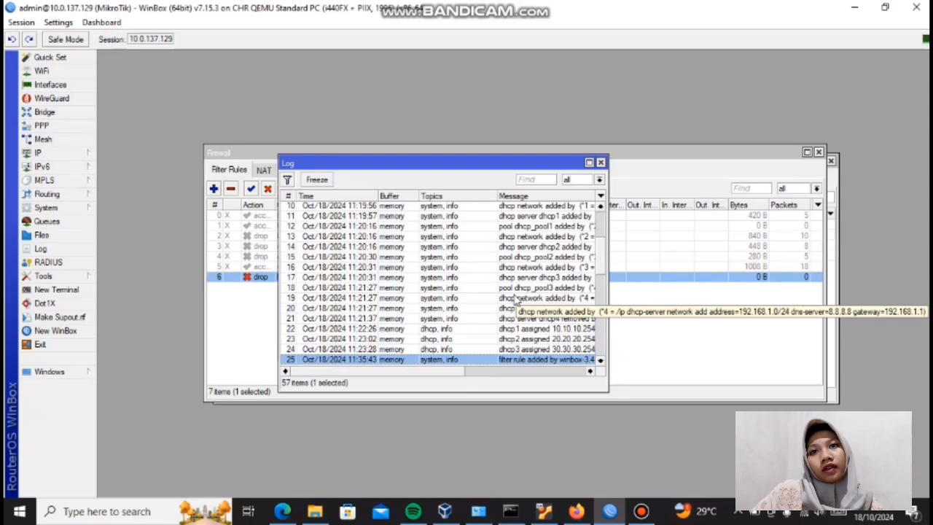
click(488, 360)
double_click(488, 360)
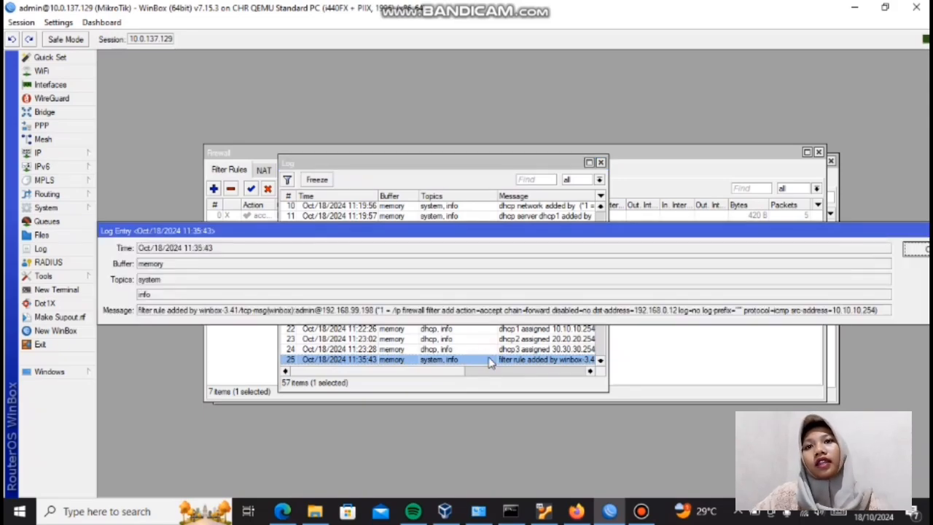
click(489, 360)
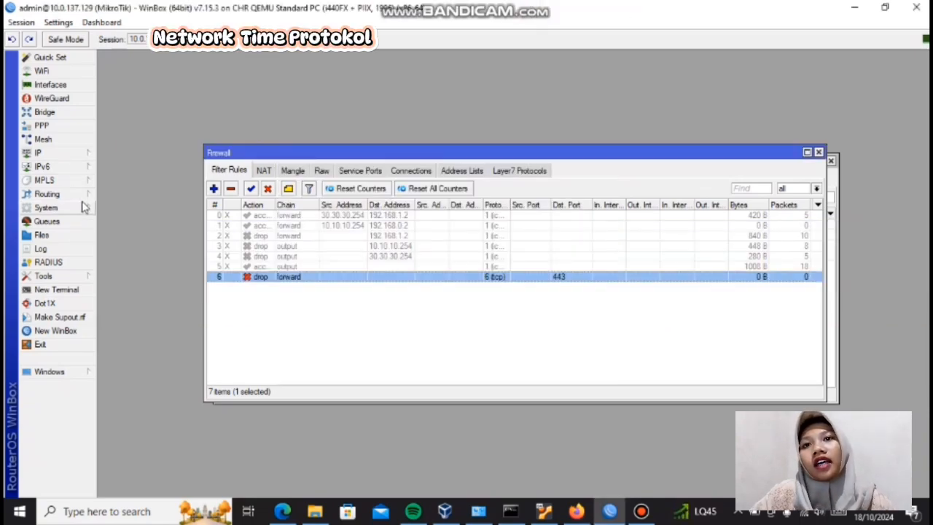
Step: Set the router clock's time zone name to Asia/Jakarta, save it, and show the time on the dashboard
click(83, 207)
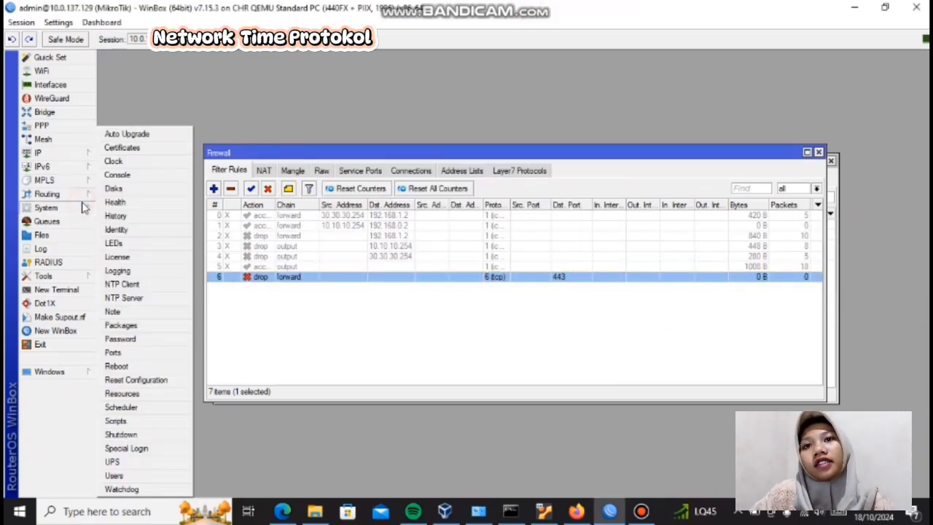
click(123, 162)
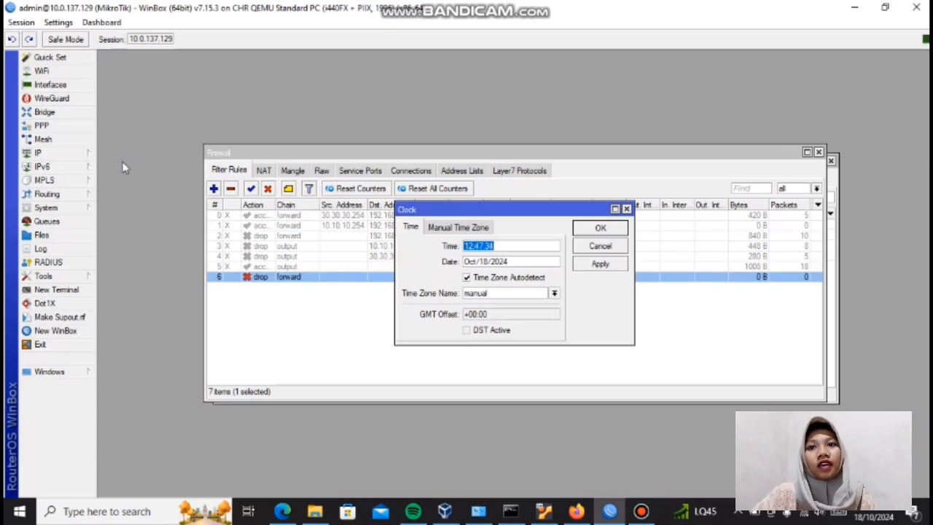
click(554, 293)
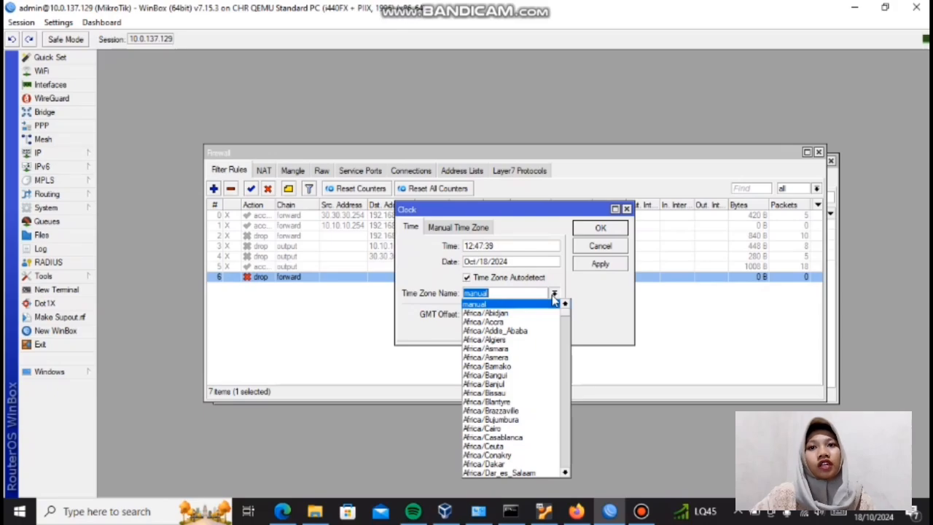
click(532, 293)
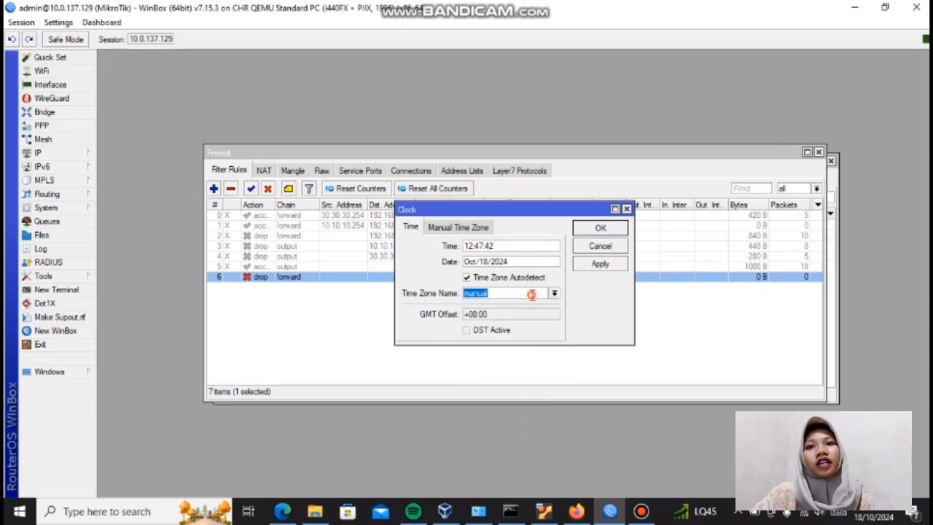
key(BackSpace)
text(asia)
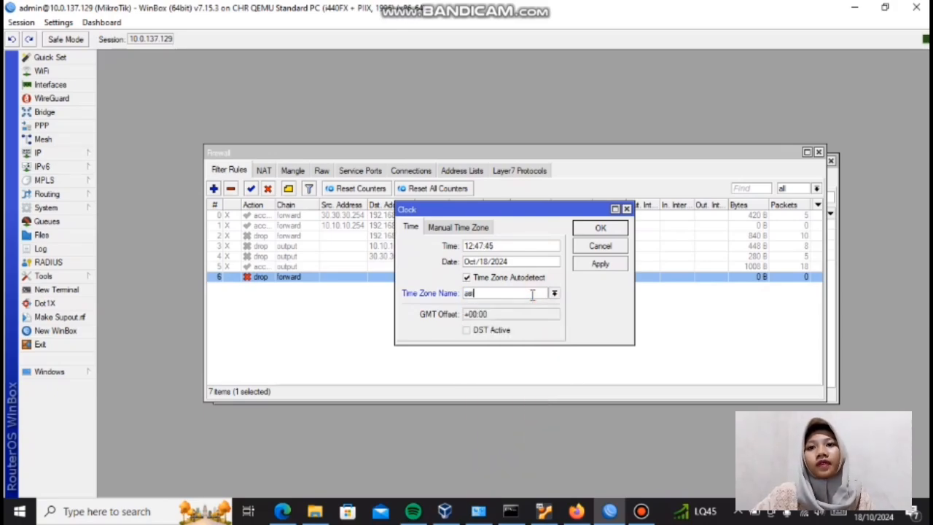
key(BackSpace)
key(BackSpace)
key(BackSpace)
key(BackSpace)
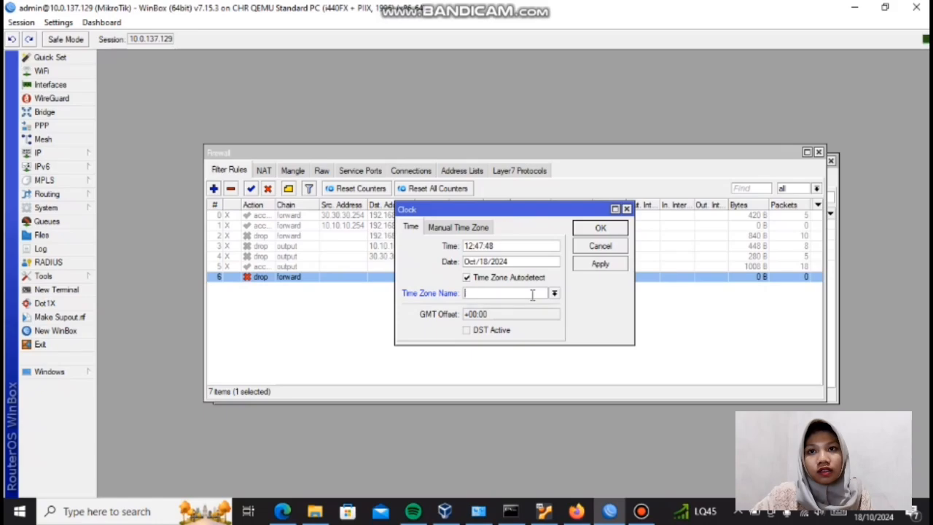
text(Asia)
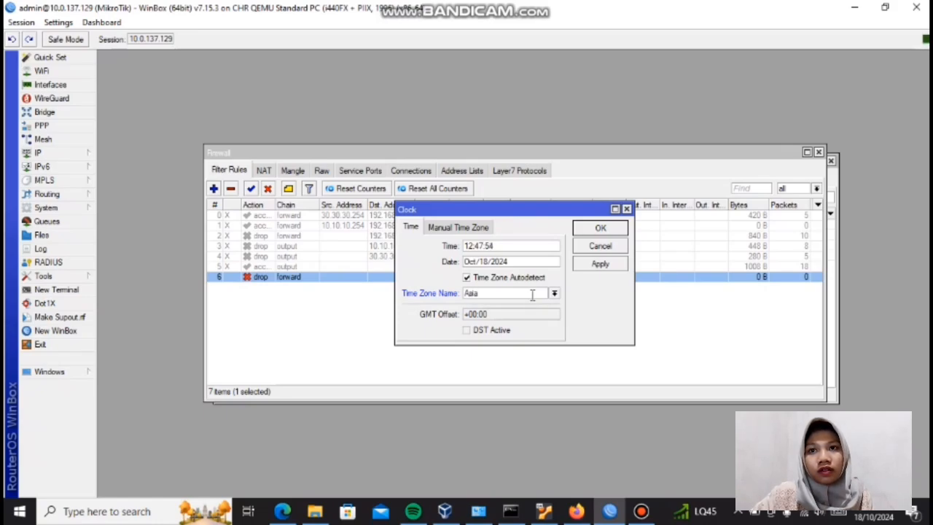
text(/)
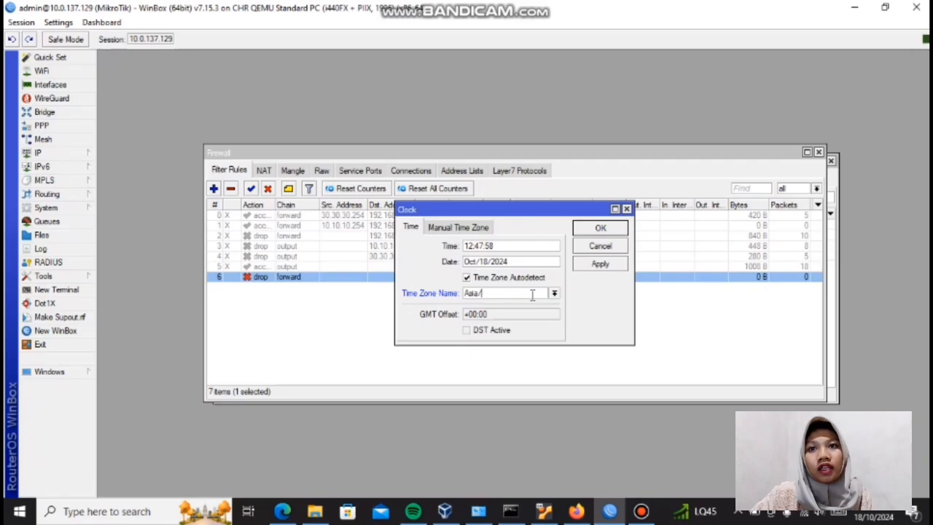
text(Jakar)
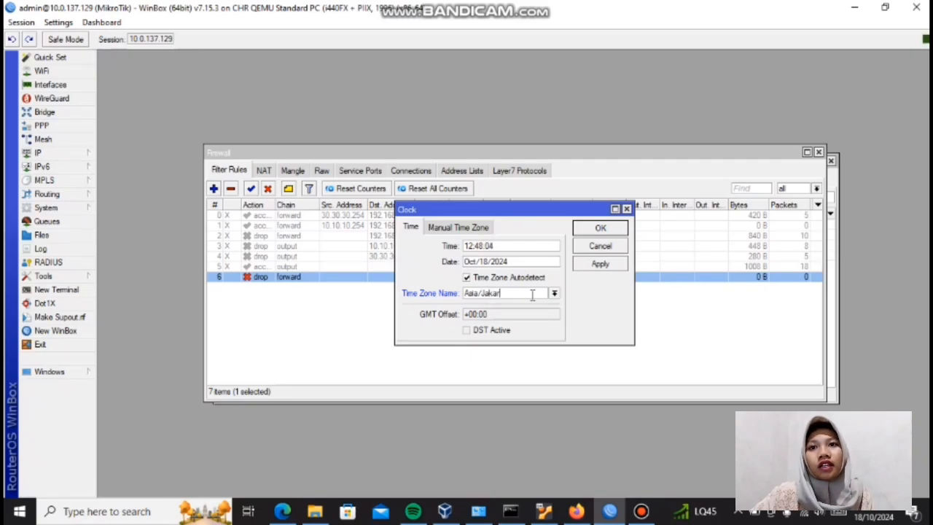
text(ta)
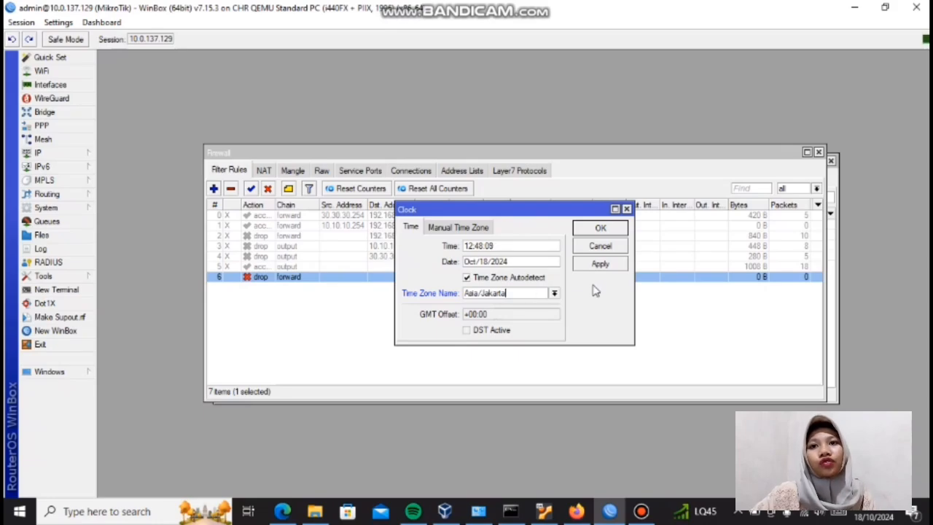
click(605, 229)
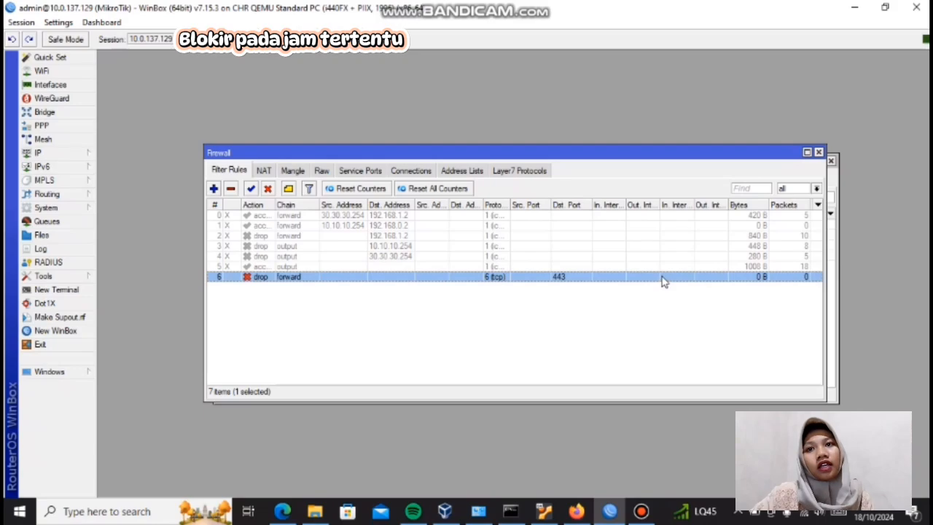
click(740, 57)
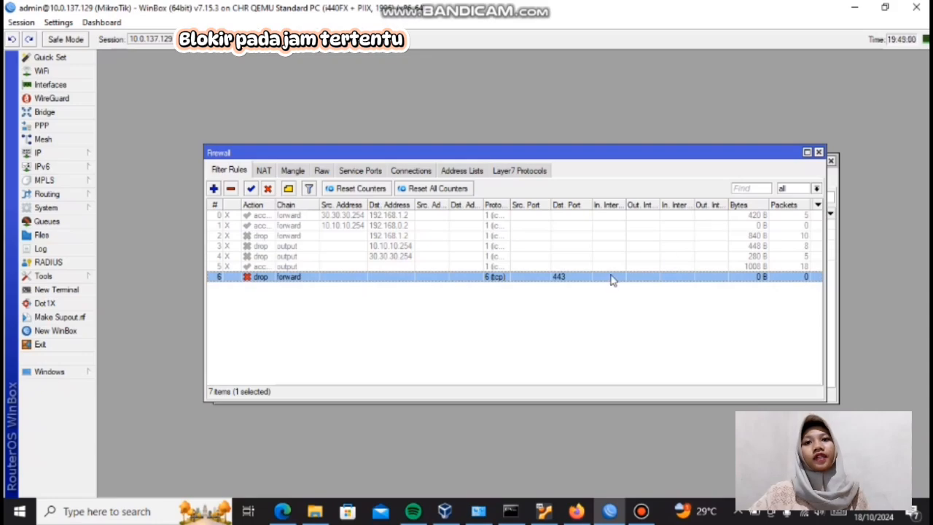
Step: Open the port 443 drop rule's time restriction and leave only Tuesday among the selected days
double_click(260, 277)
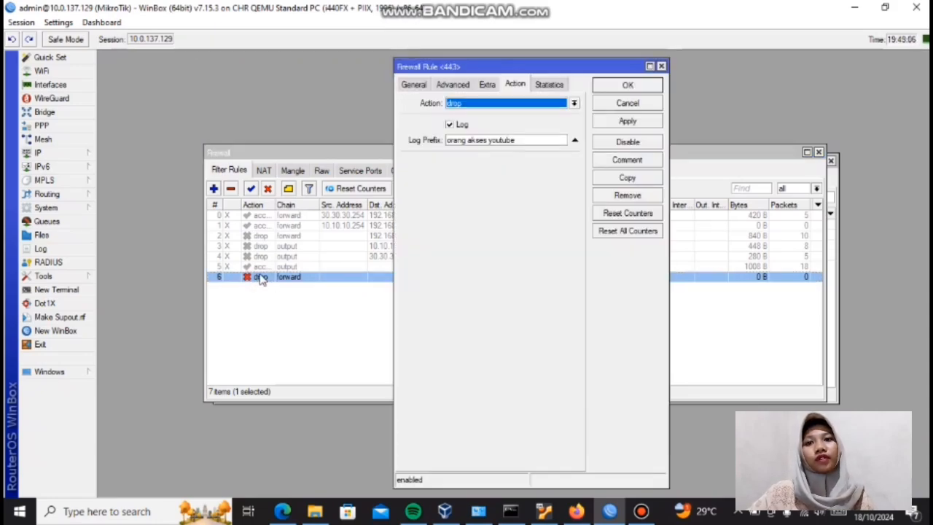
click(488, 86)
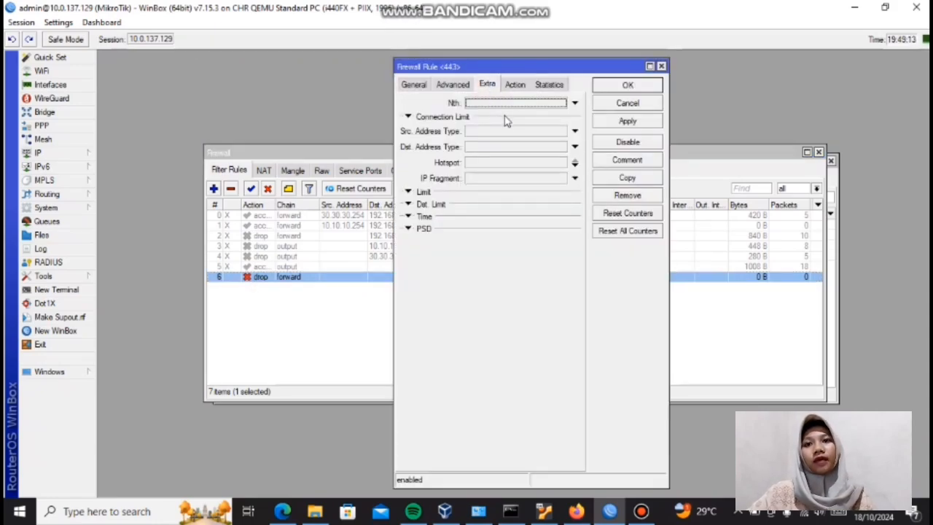
click(409, 216)
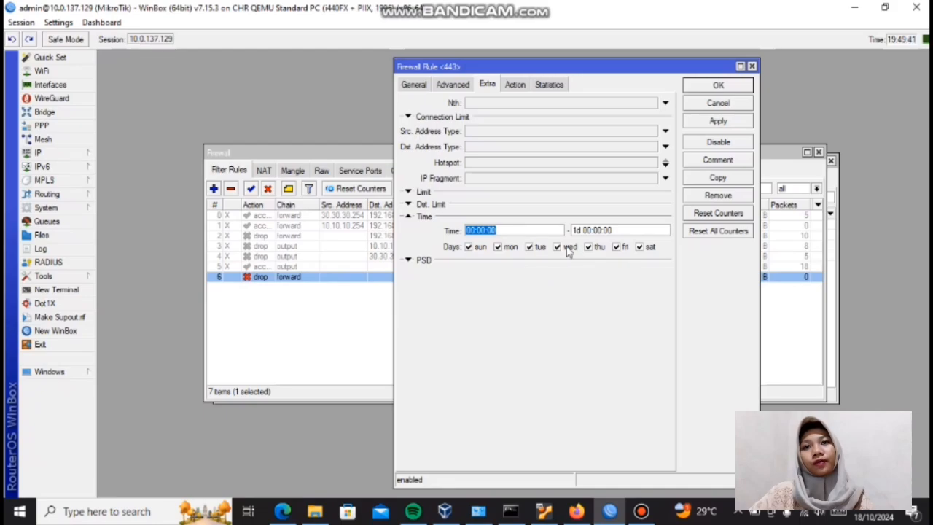
click(468, 248)
click(500, 248)
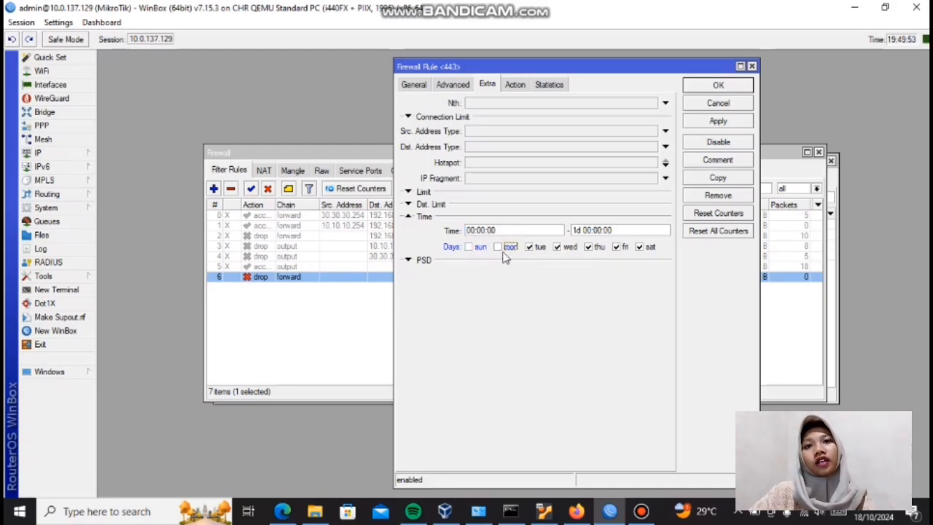
click(563, 249)
click(593, 250)
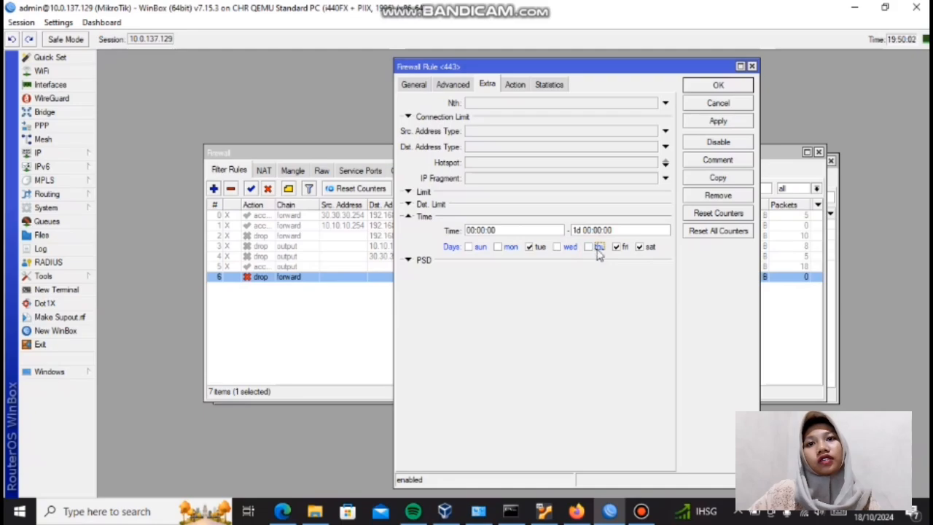
click(617, 248)
click(639, 248)
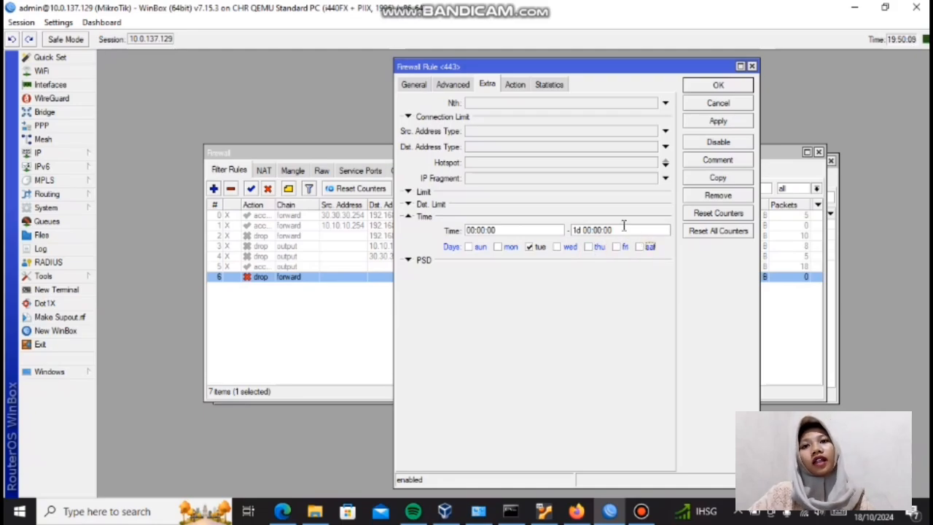
Step: Enter 19.00.00 as the start time of the port 443 drop rule's time restriction
click(529, 230)
key(BackSpace)
key(BackSpace)
key(BackSpace)
key(BackSpace)
key(BackSpace)
key(BackSpace)
key(BackSpace)
key(BackSpace)
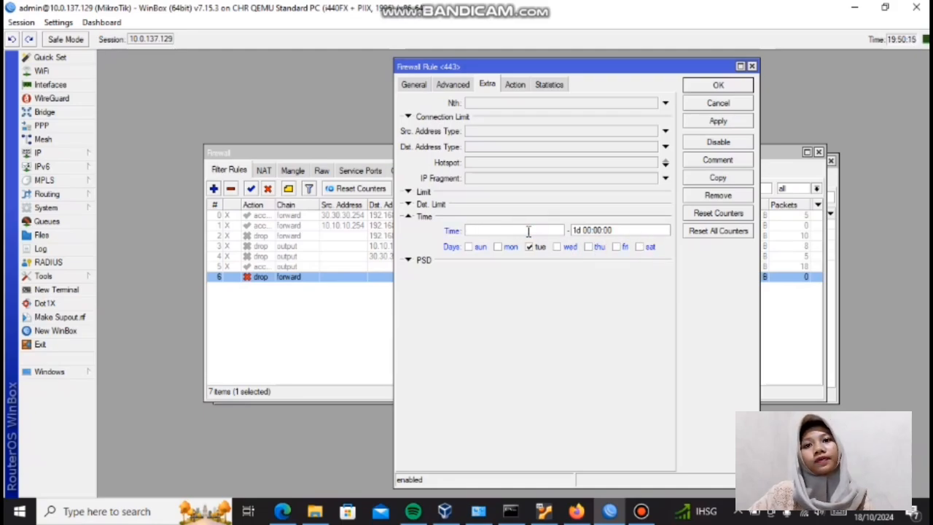
text(19)
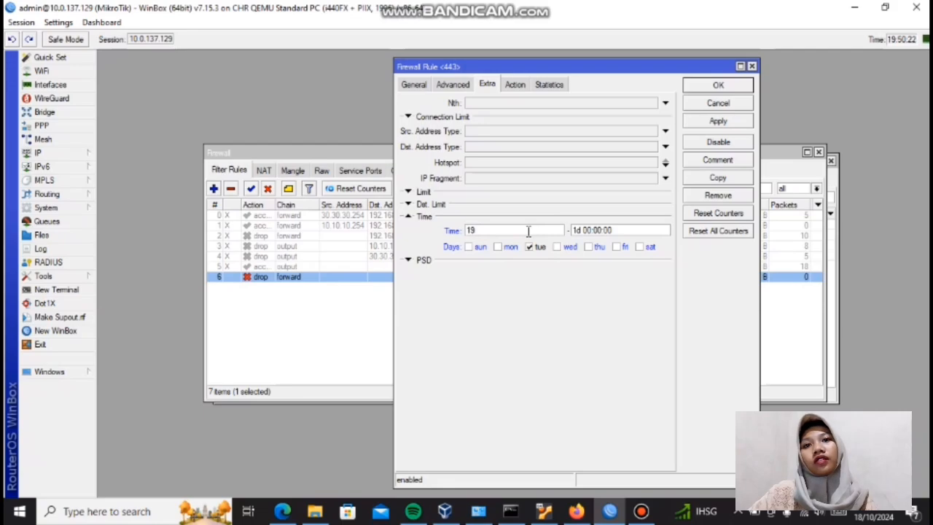
text(:00:00)
Step: Enter 21.00.00 as the end time of the port 443 drop rule's time restriction
click(618, 234)
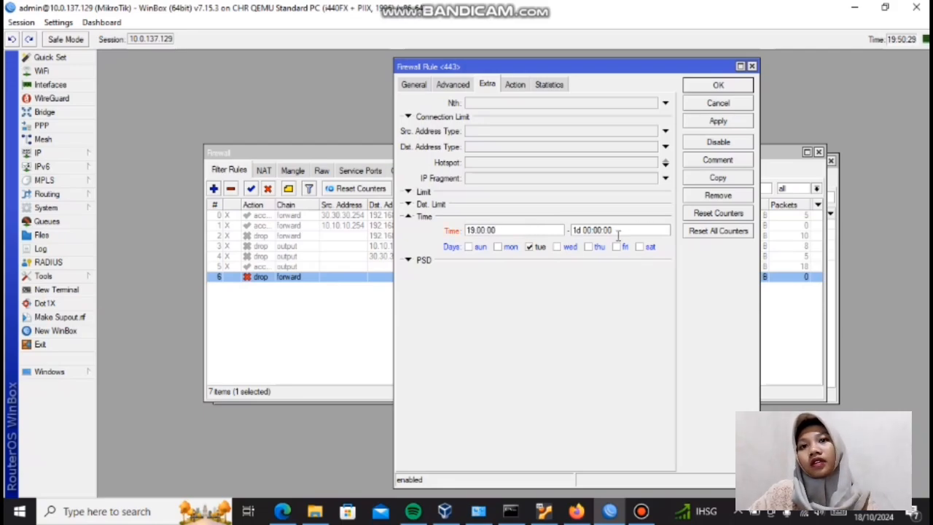
key(BackSpace)
key(BackSpace)
key(BackSpace)
key(BackSpace)
key(BackSpace)
key(BackSpace)
key(BackSpace)
key(BackSpace)
key(BackSpace)
key(BackSpace)
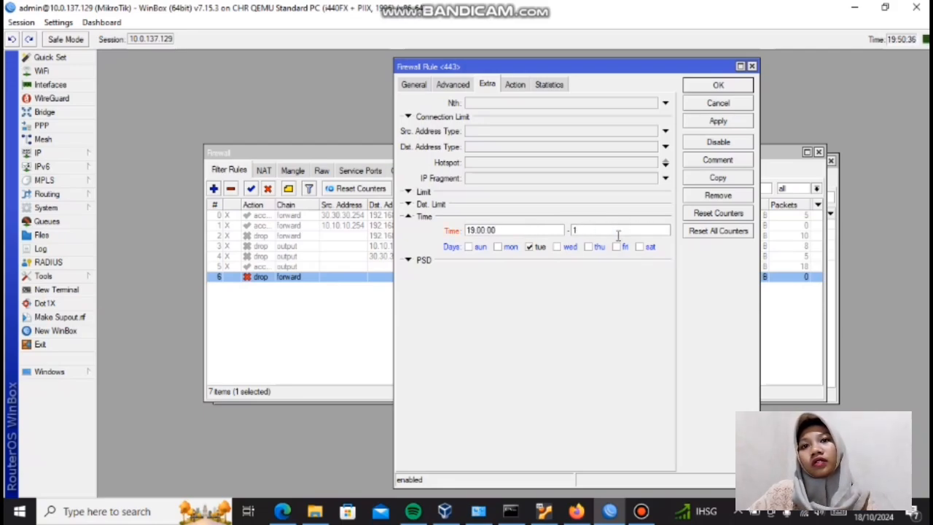
text(21)
key(BackSpace)
key(BackSpace)
key(BackSpace)
text(21:00:00)
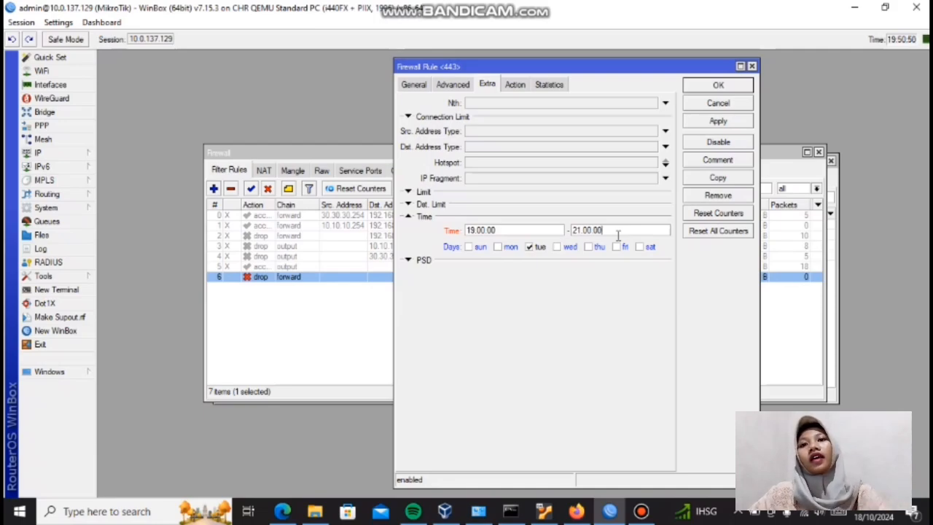
Step: Try to save the port 443 drop rule with its time restriction, dismiss the messages and close the rule
click(737, 124)
click(575, 274)
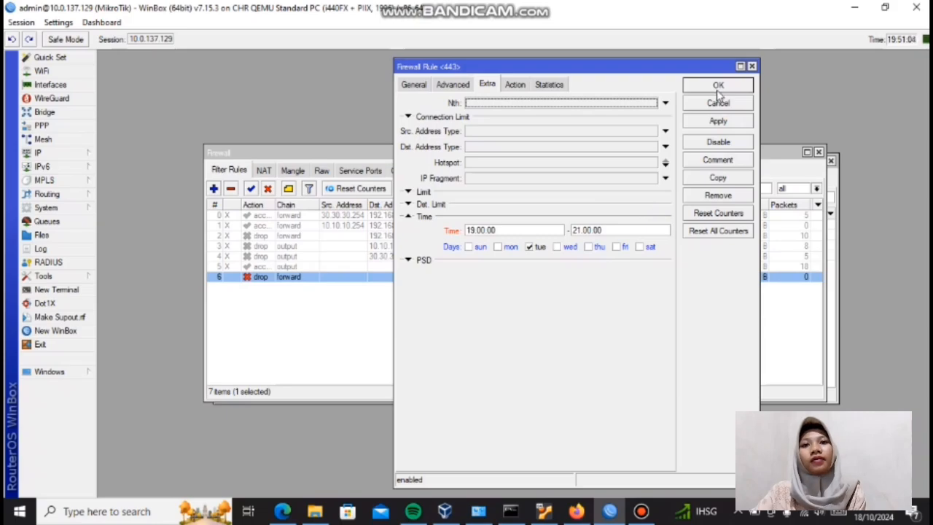
click(717, 88)
click(574, 270)
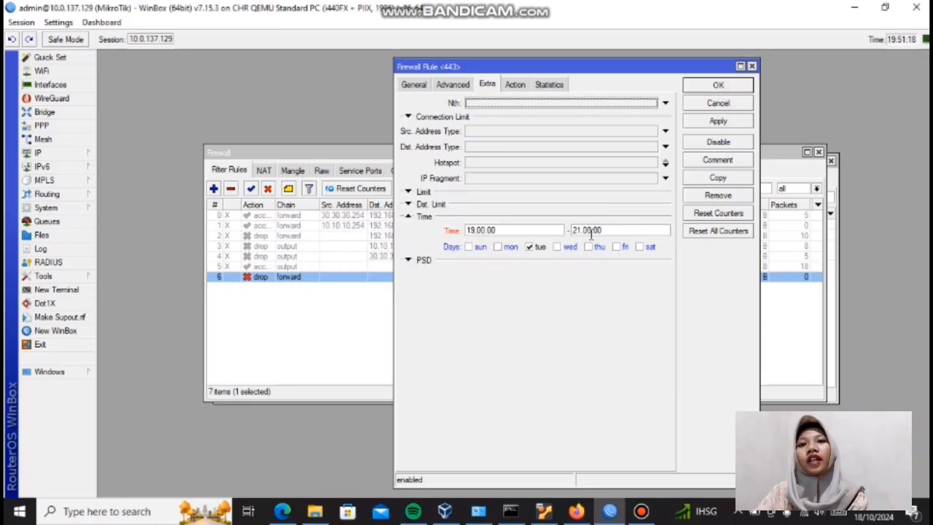
click(727, 124)
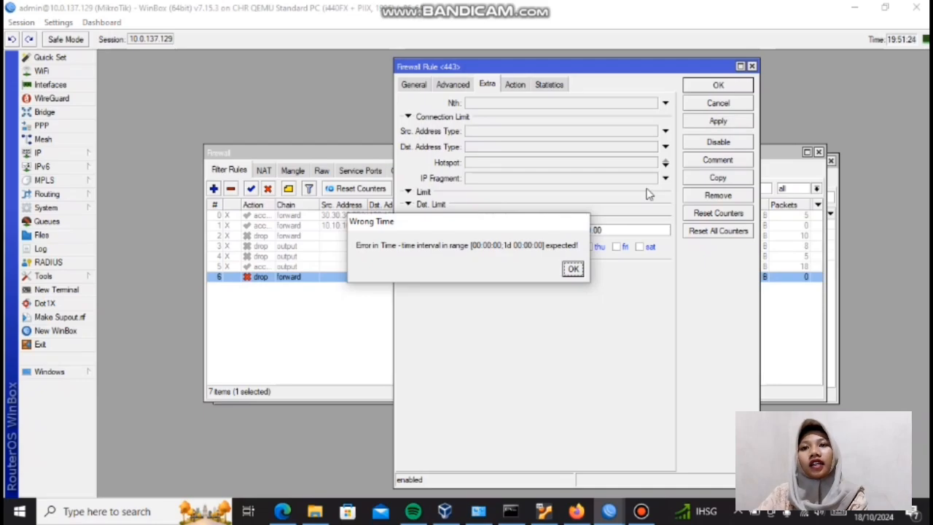
click(575, 270)
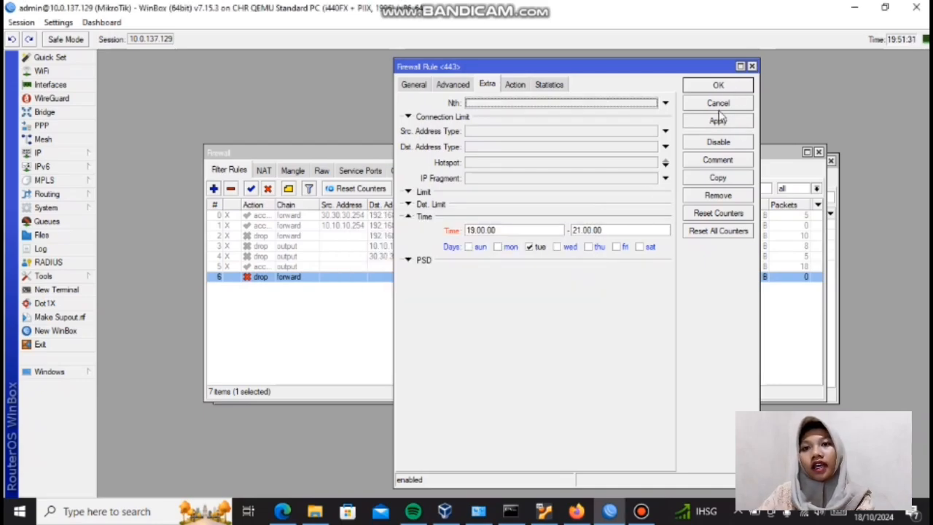
click(751, 67)
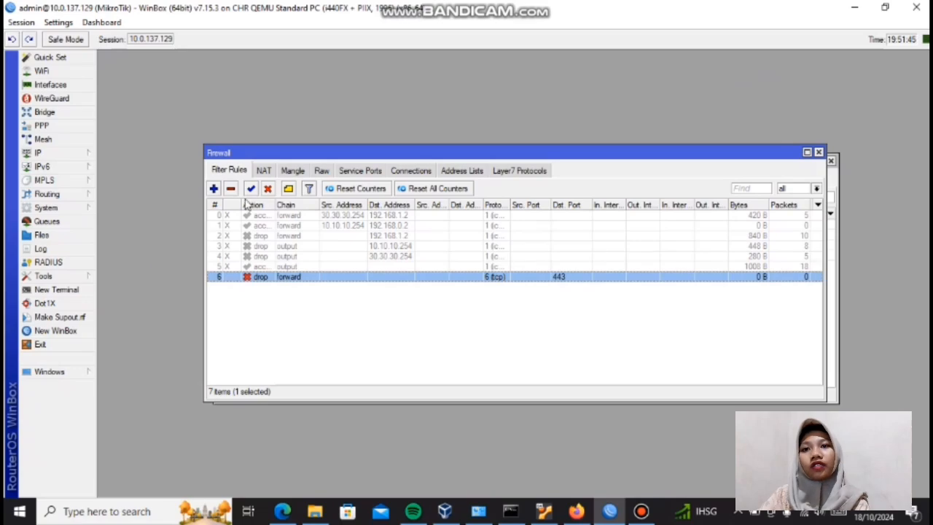
Step: Reopen the port 443 drop rule and deselect all days from Sunday to Saturday in its time restriction
double_click(299, 277)
click(591, 103)
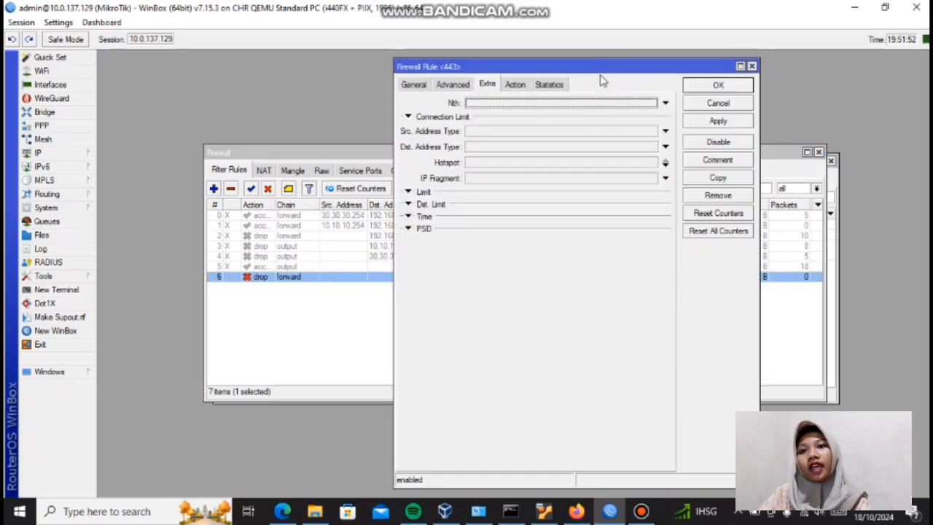
click(408, 217)
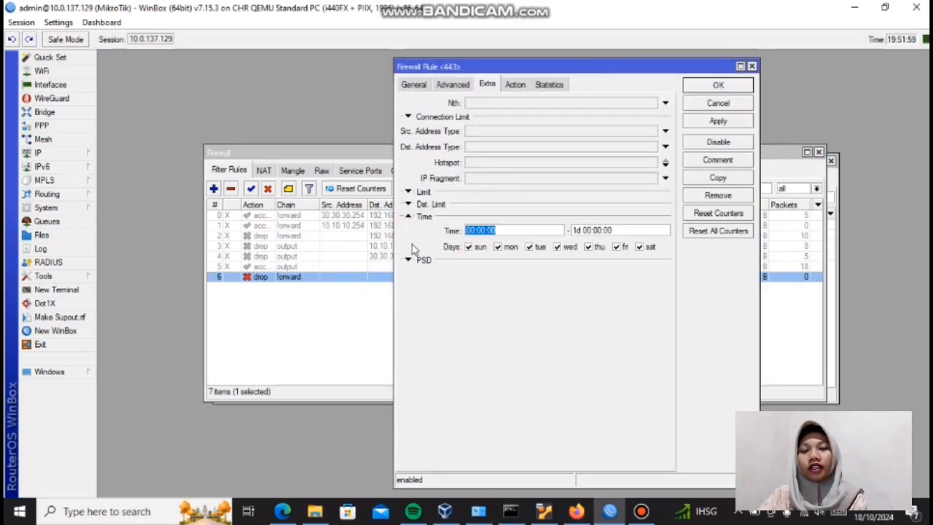
click(469, 247)
click(530, 247)
click(498, 247)
click(557, 247)
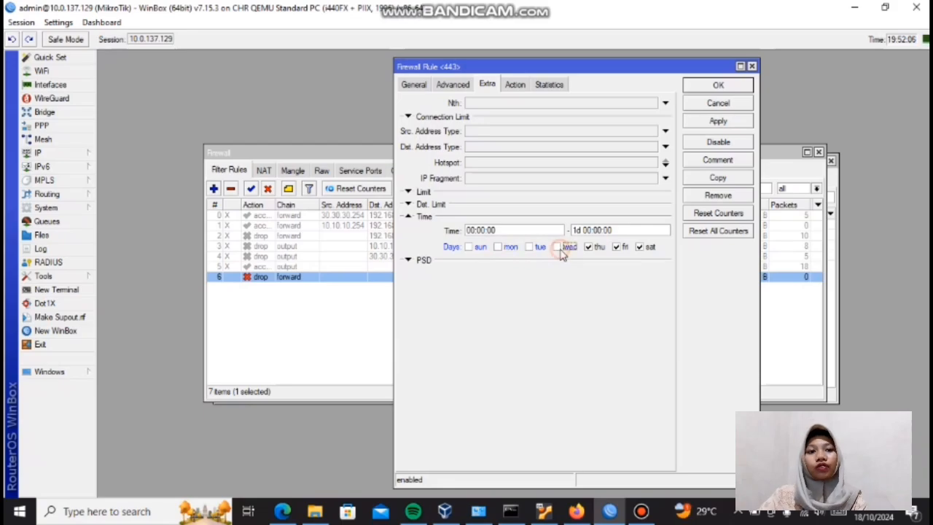
click(588, 247)
click(617, 247)
click(639, 247)
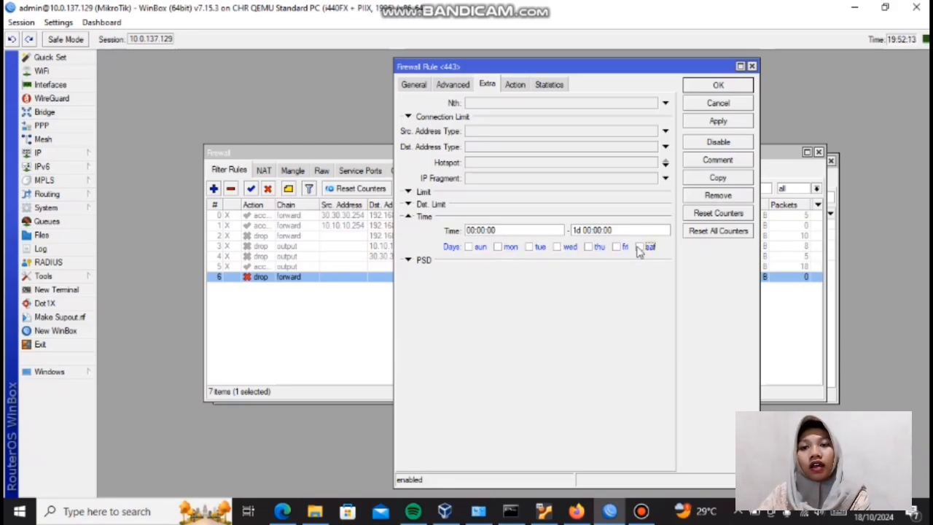
Step: Replace the start time of the port 443 drop rule's time restriction with hour 19
click(533, 228)
key(BackSpace)
key(BackSpace)
key(BackSpace)
key(BackSpace)
key(BackSpace)
key(BackSpace)
key(BackSpace)
key(BackSpace)
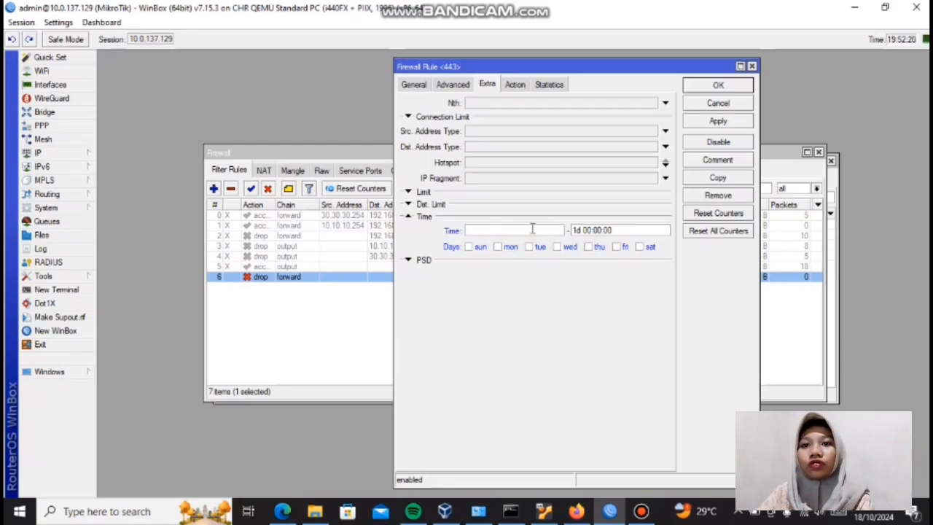
text(19)
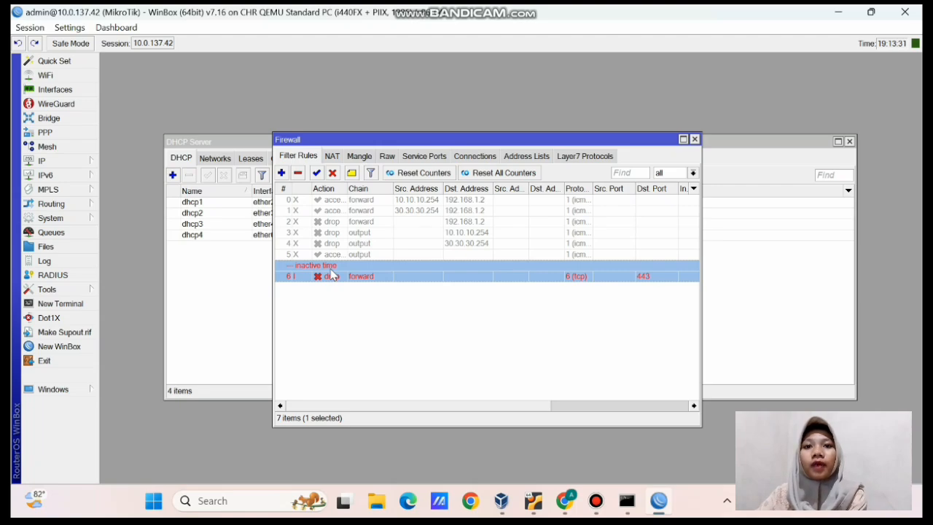